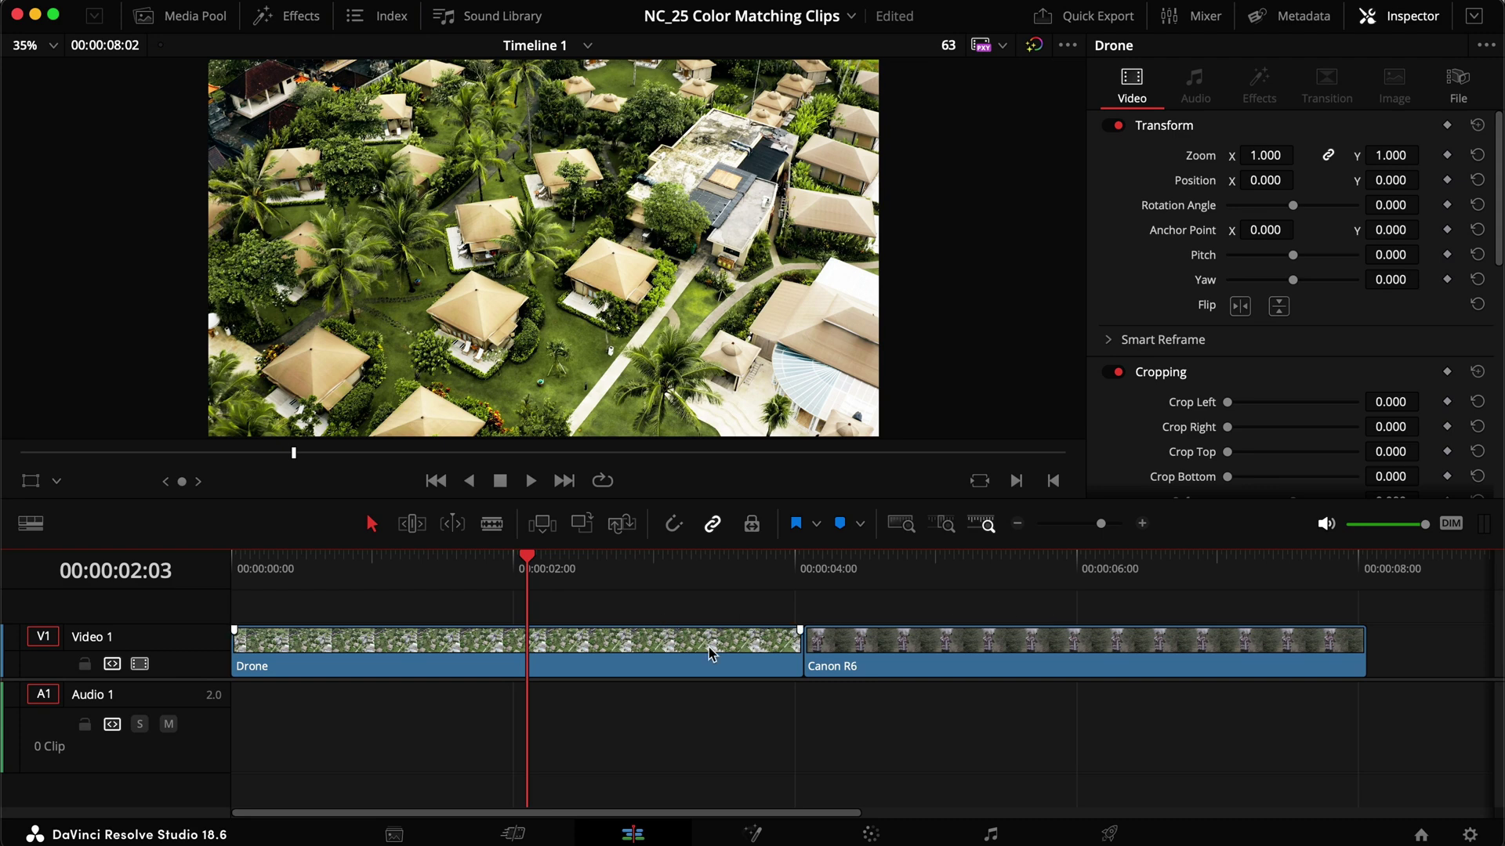
Step: Add two serial nodes after the first node in the Canon R6 clip's grade
key(Down)
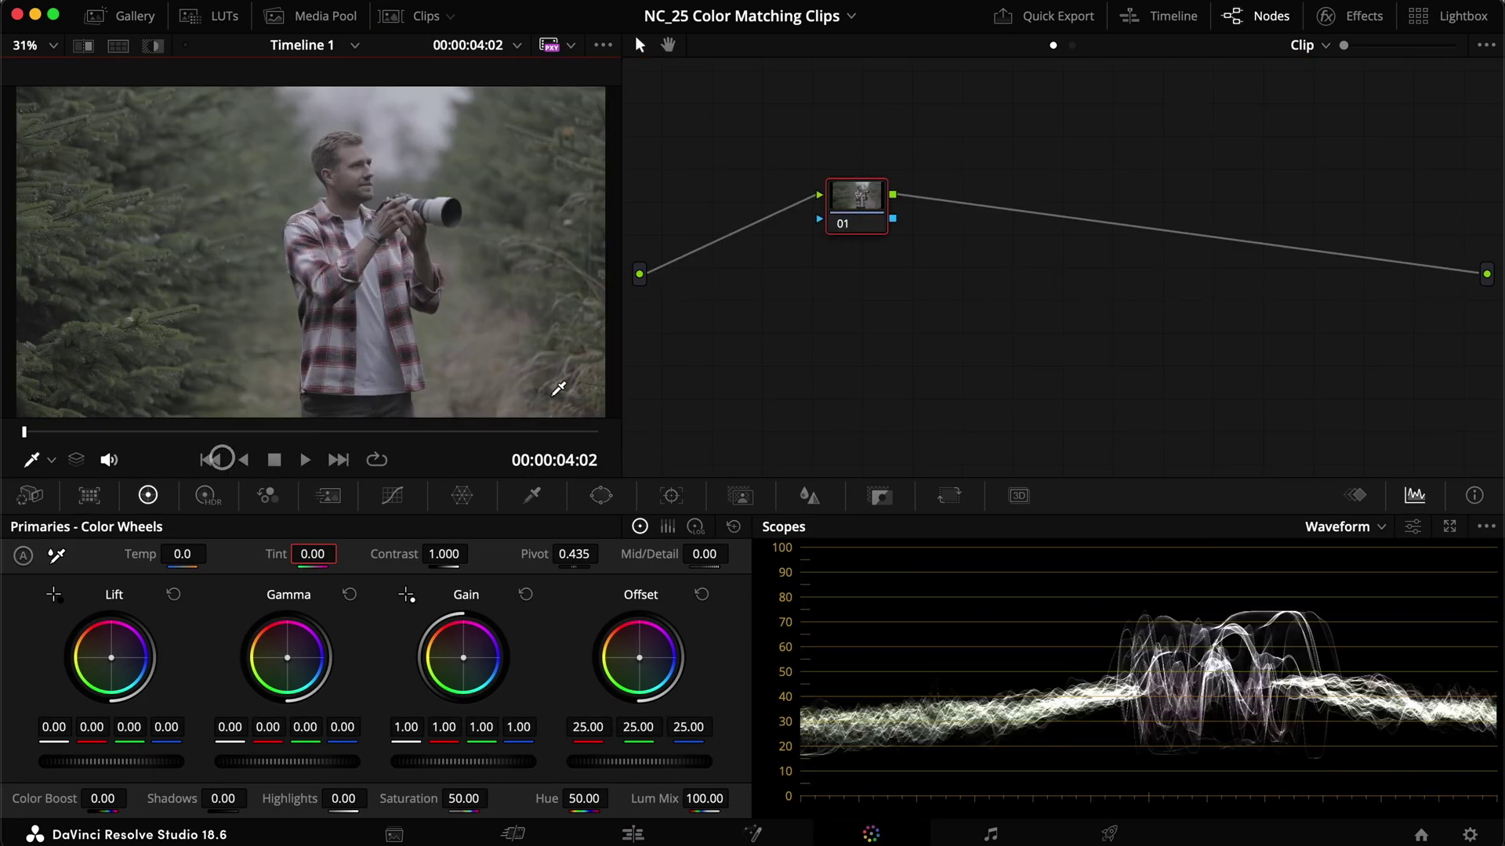
click(210, 460)
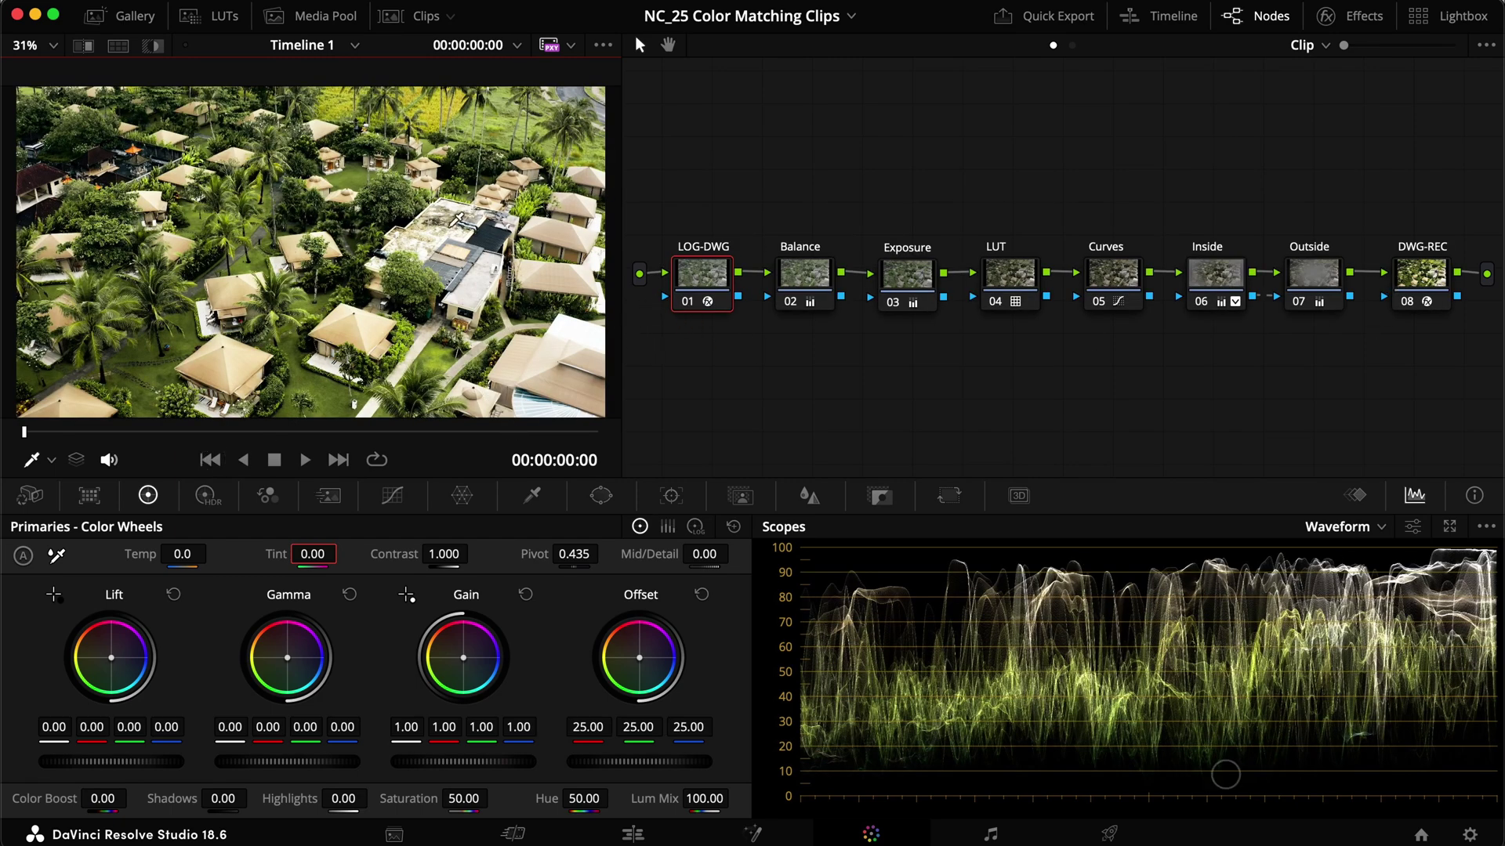
click(338, 460)
key(alt+s)
key(alt+s)
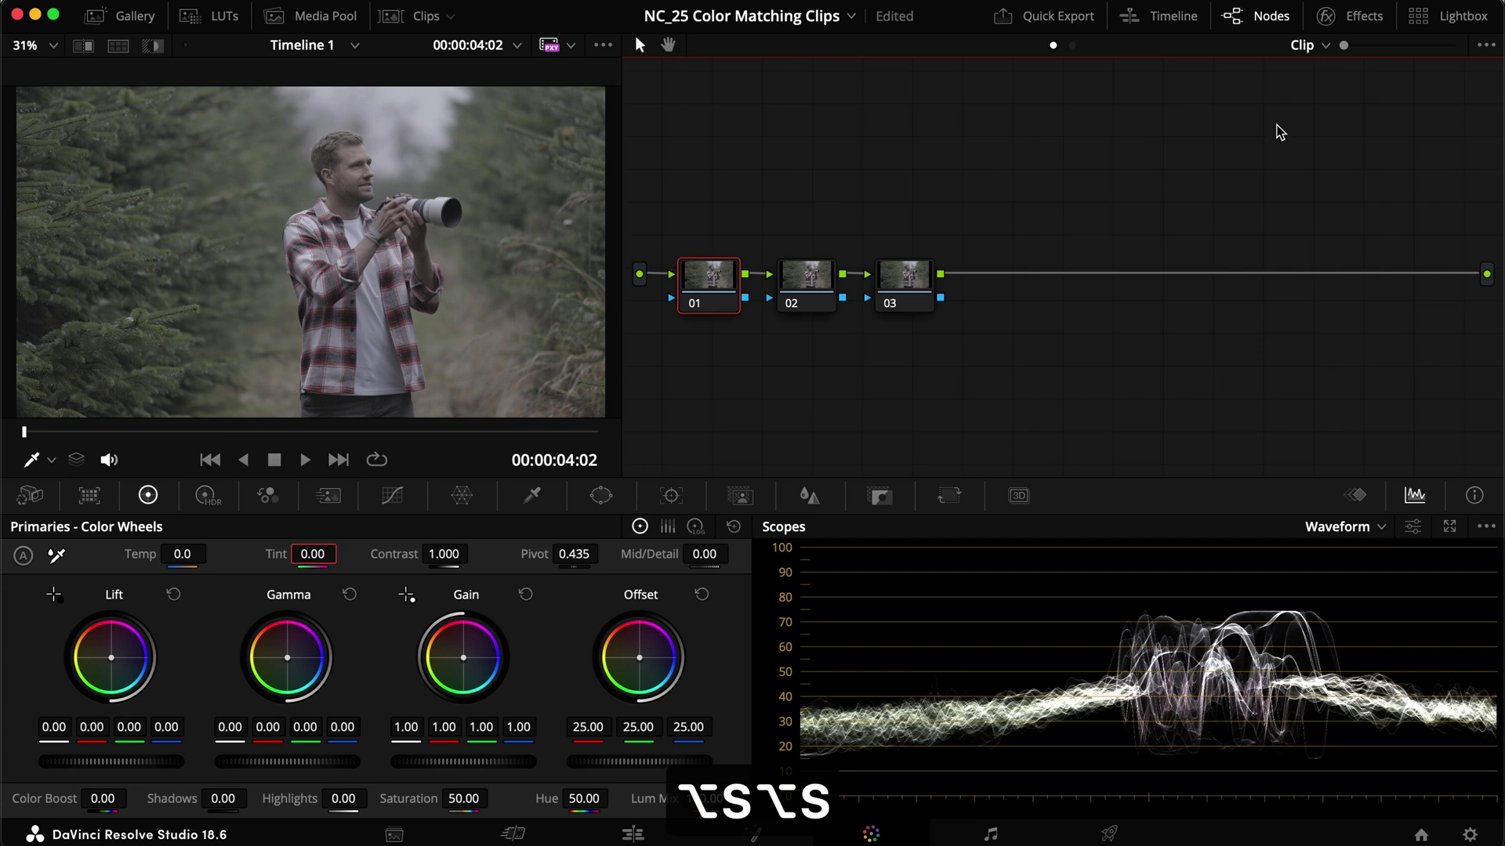
Step: Apply a Color Space Transform effect to the first and third nodes of the Canon R6 clip
click(1358, 17)
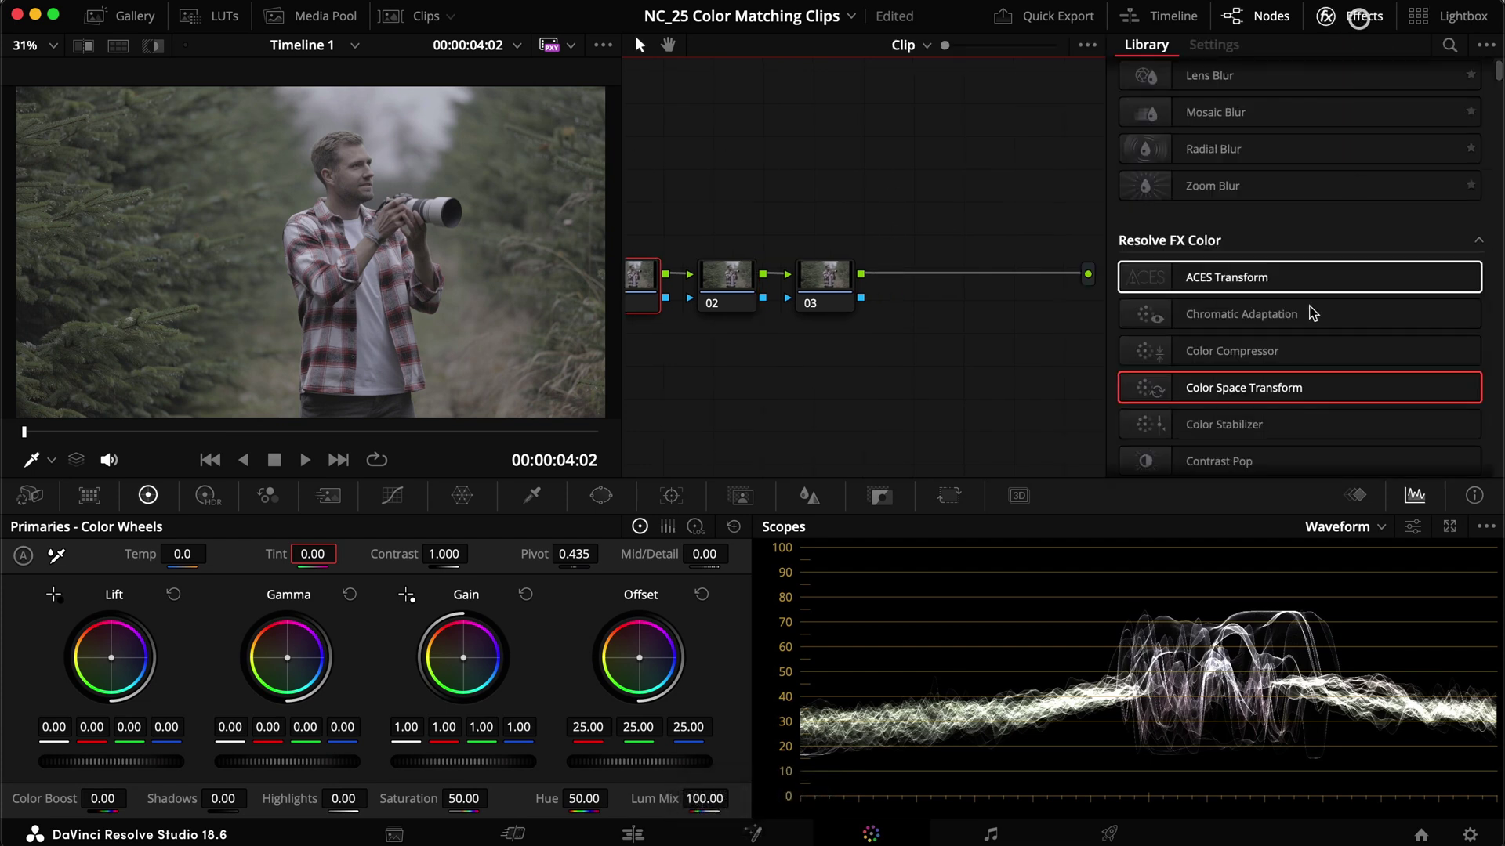
drag(1303, 387, 649, 291)
key(cmd+c)
key(cmd+v)
click(635, 290)
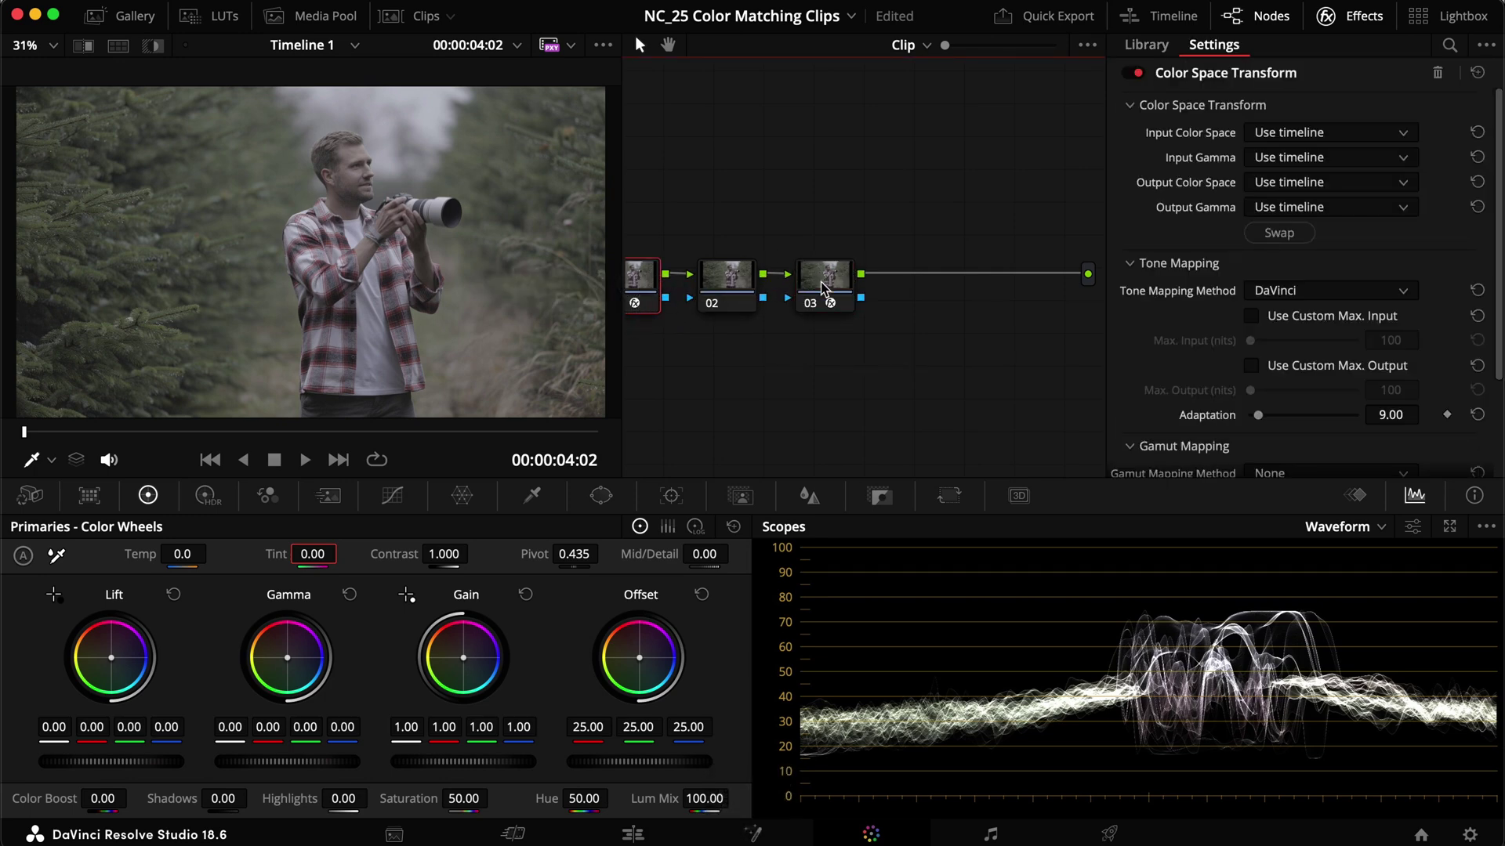
Step: Set the first node's input color space to Canon Cinema Gamut and its input gamma to Canon Log 3
click(1342, 133)
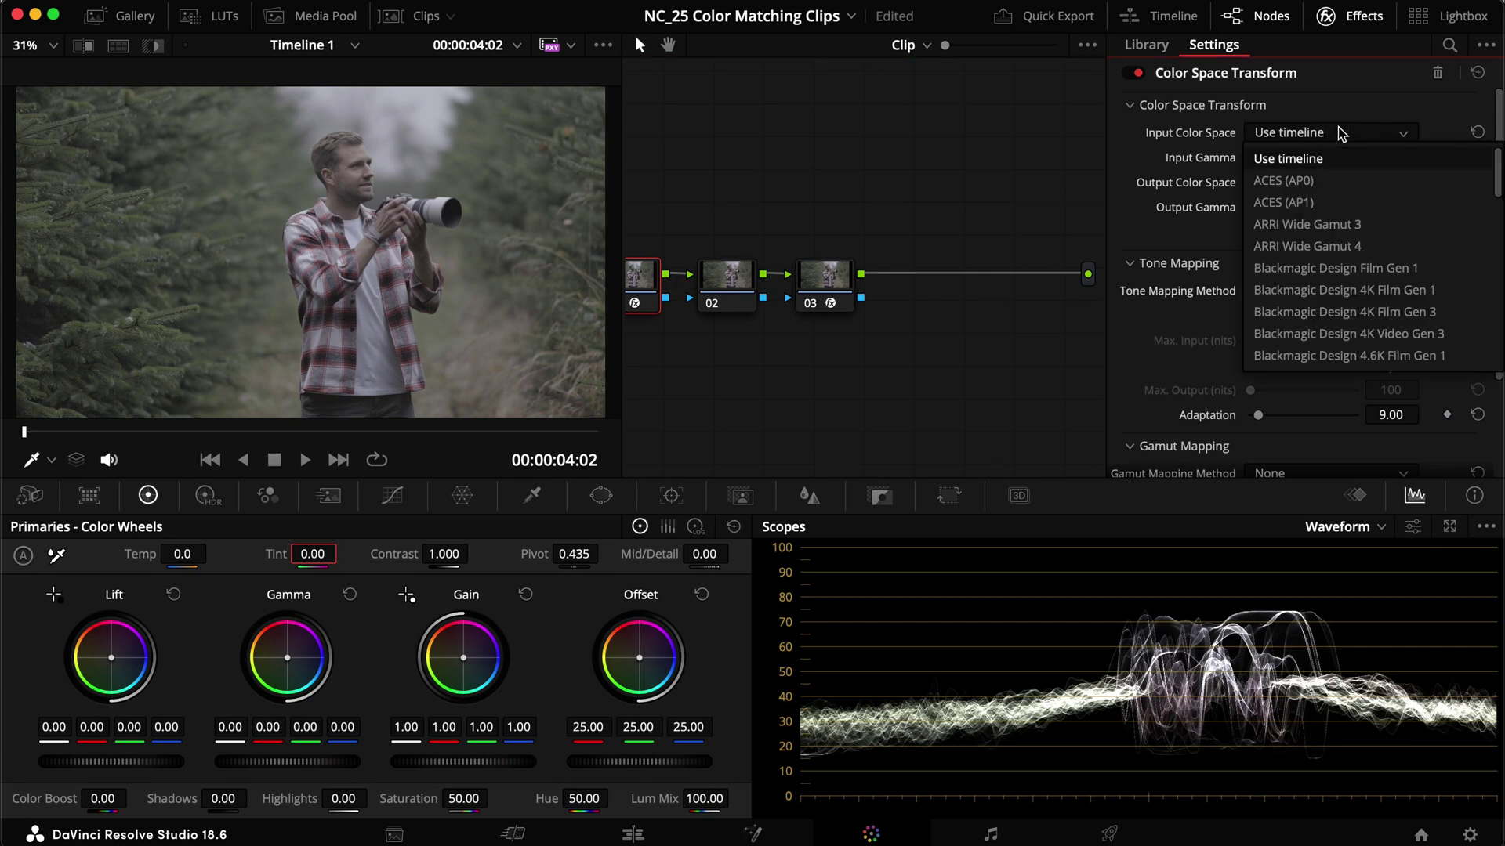
key(c)
key(Return)
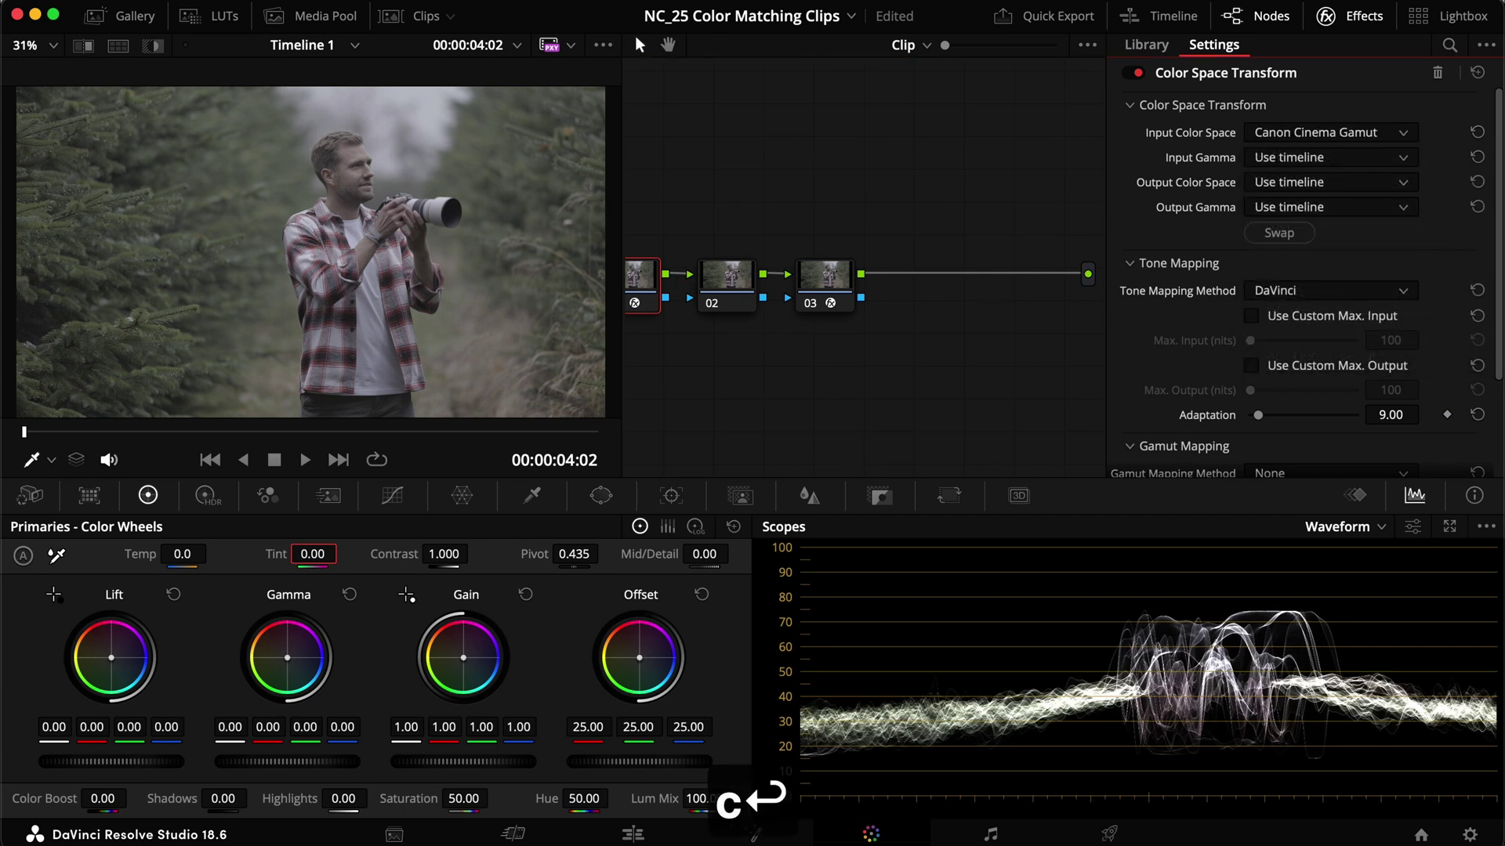
click(1329, 164)
key(c)
key(Down)
key(Down)
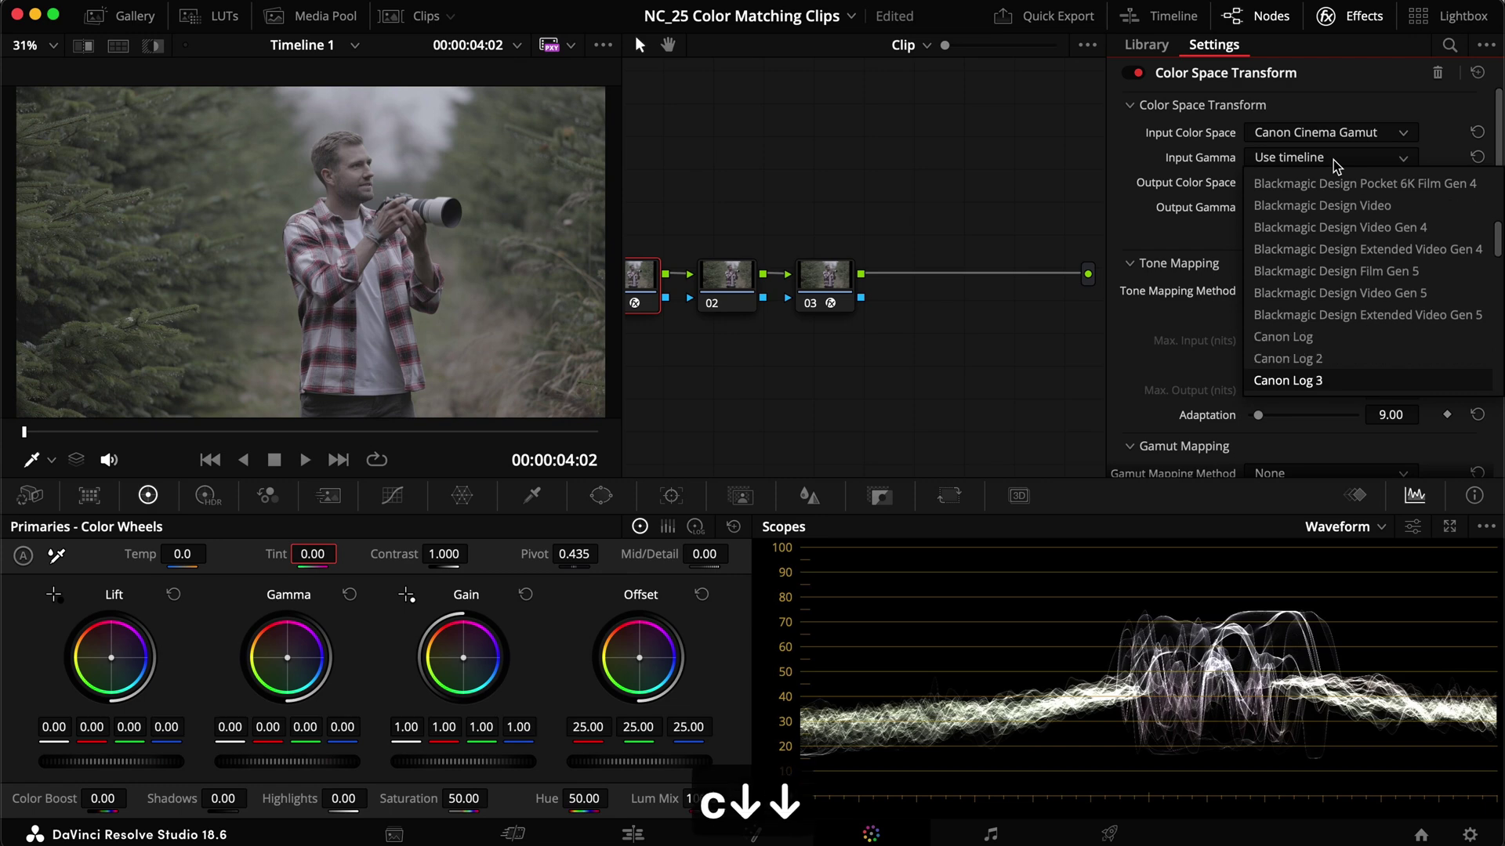
key(Return)
Step: Set the first node's output color space to DaVinci Wide Gamut and its output gamma to DaVinci Intermediate
click(1311, 187)
key(d)
key(Return)
click(1307, 202)
key(d)
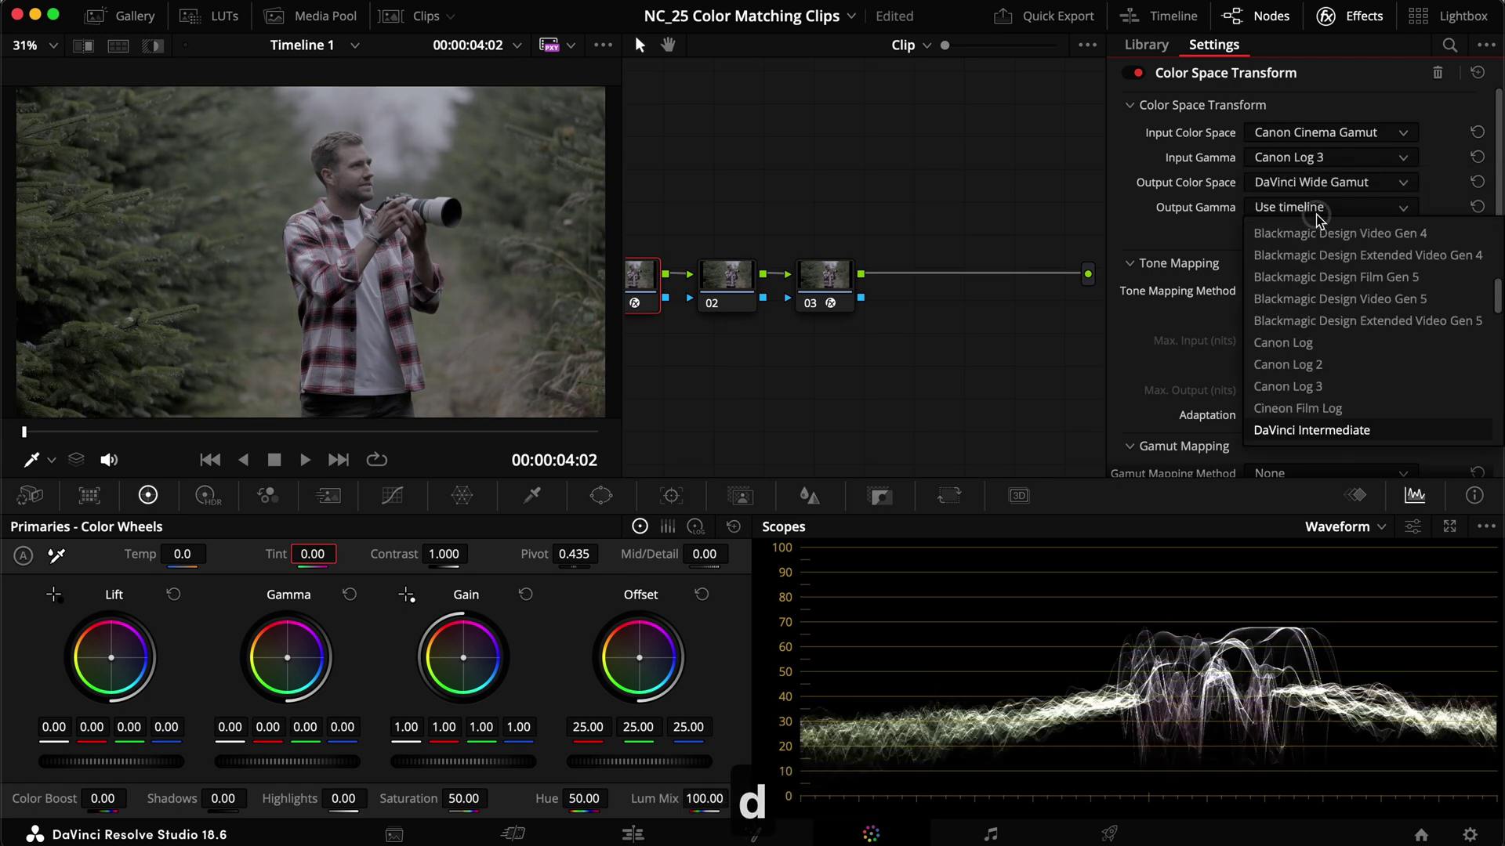
key(Return)
Step: Set the third node's input color space to DaVinci Wide Gamut and its input gamma to DaVinci Intermediate
click(824, 305)
click(1332, 132)
key(d)
key(Return)
click(1336, 151)
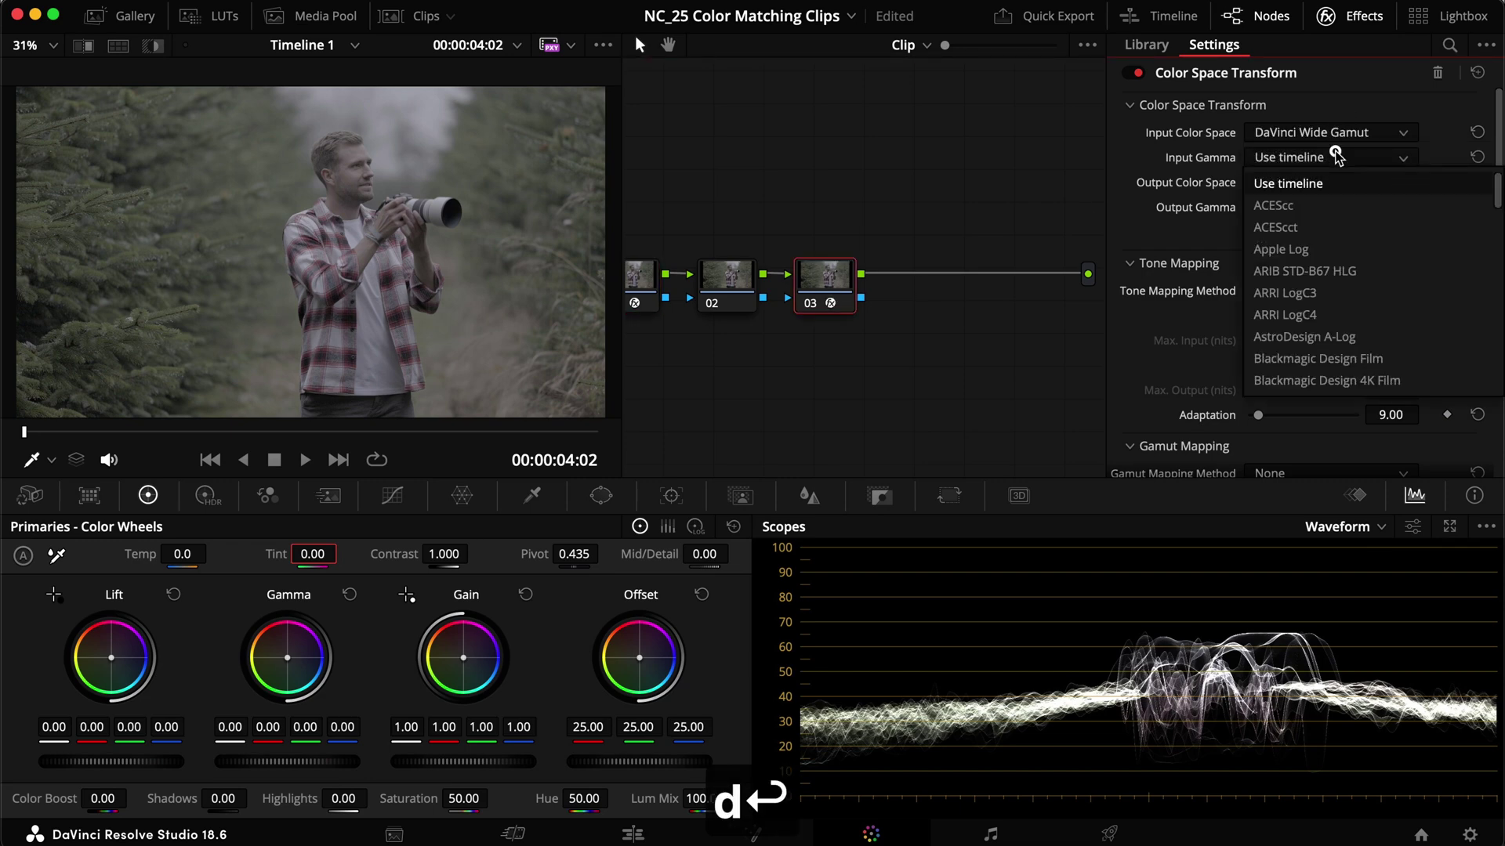
key(d)
key(Return)
Step: Set the third node's output color space to a Rec option and its output gamma to a Gamma option
click(1332, 181)
key(r)
key(Return)
click(1368, 204)
key(g)
key(Down)
key(Return)
click(1349, 16)
Step: Add five serial nodes before the final Color Space Transform node
key(alt+s)
key(alt+s)
key(alt+s)
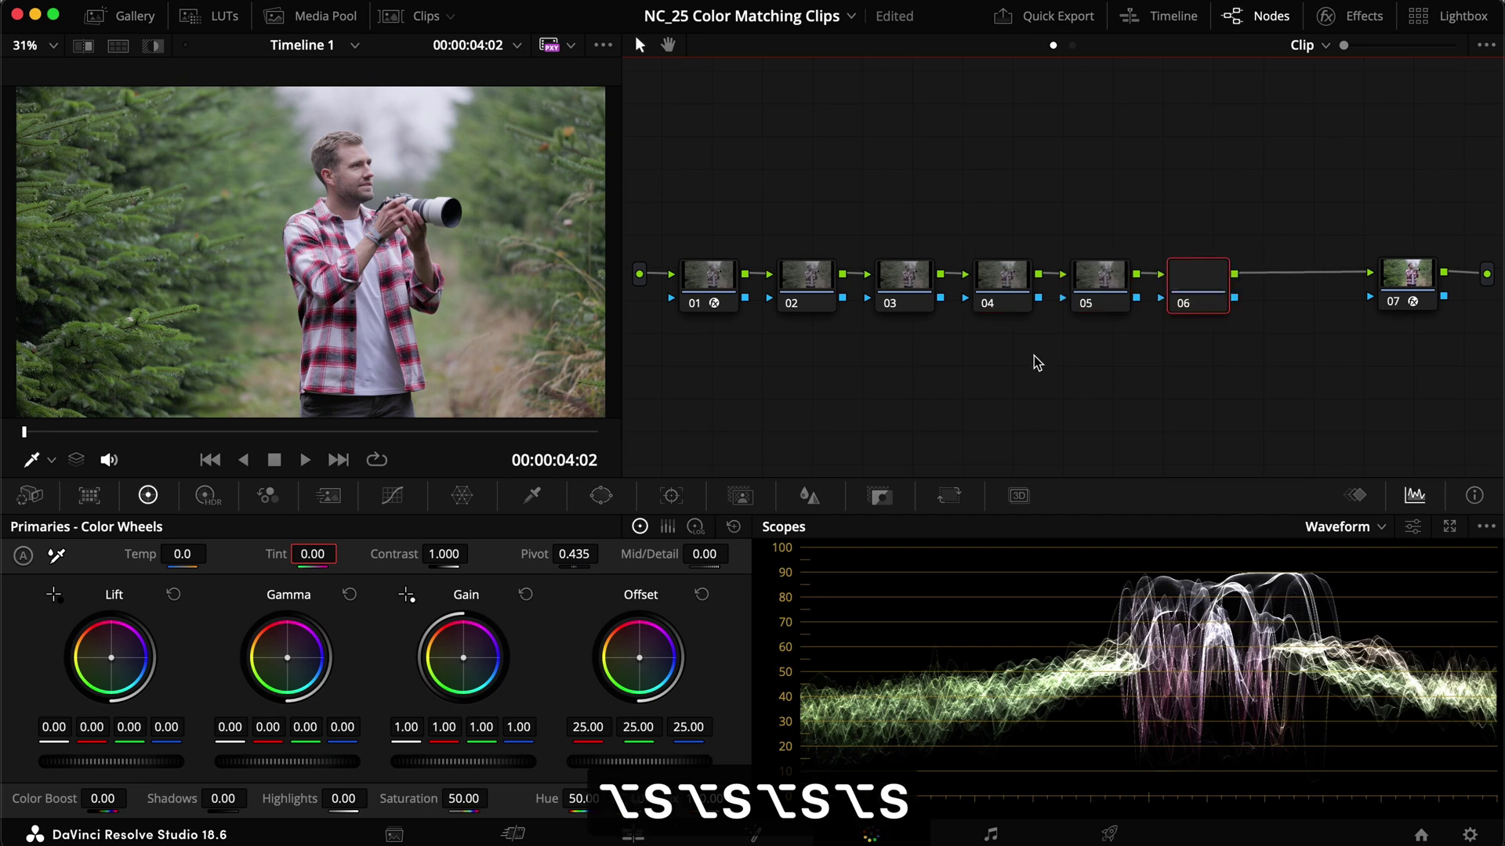
key(alt+s)
key(alt+s)
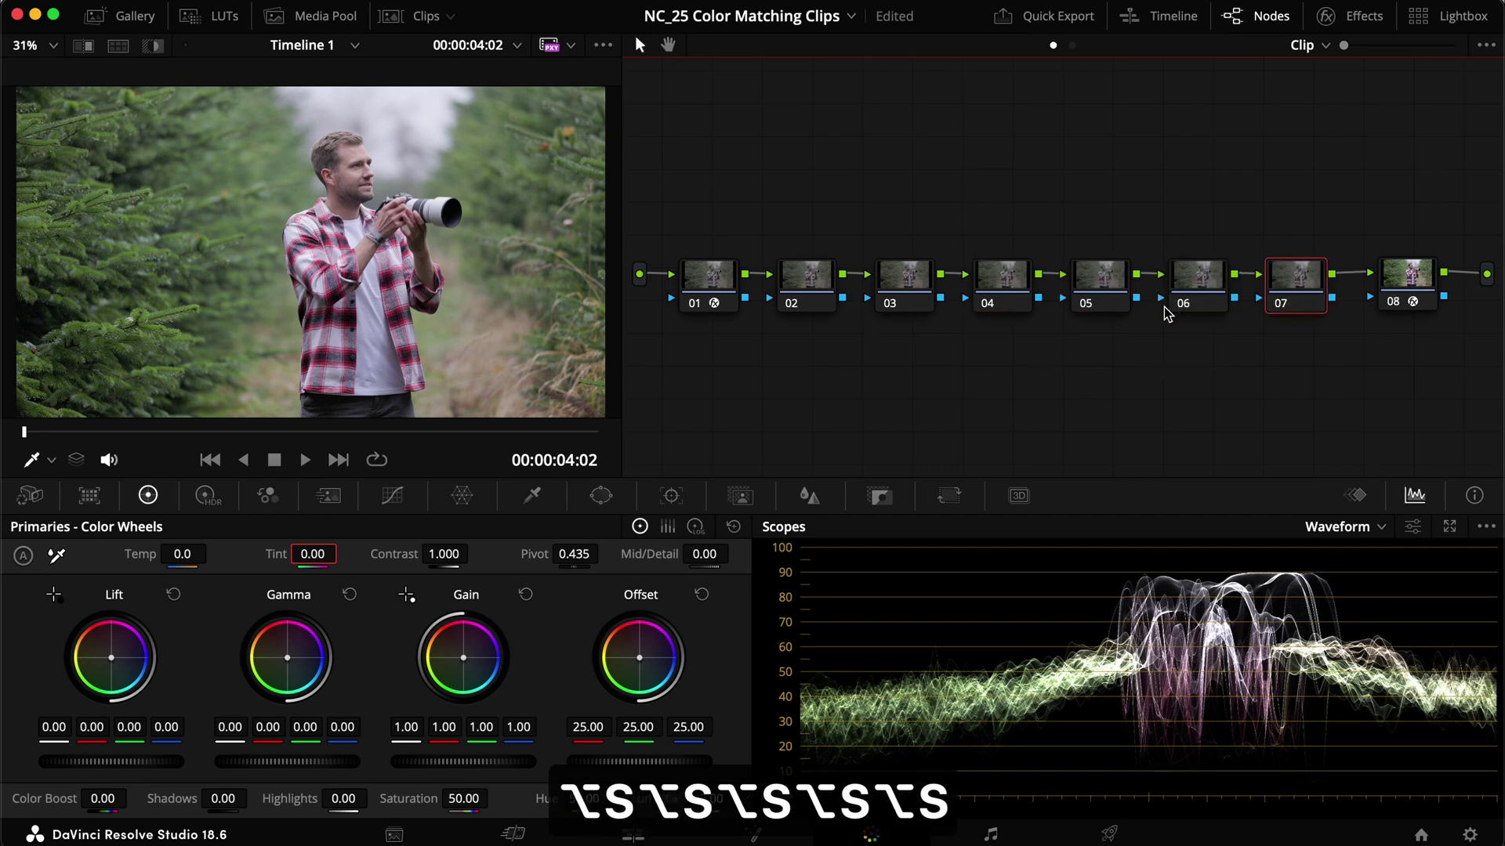
Step: Label node 02 "Balance" and node 03 "Exposure"
click(805, 287)
text(rBalance)
key(Return)
click(903, 282)
text(rExposure)
key(Return)
Step: Label node 04 "LUT" and node 05 "Curves"
click(994, 288)
key(r)
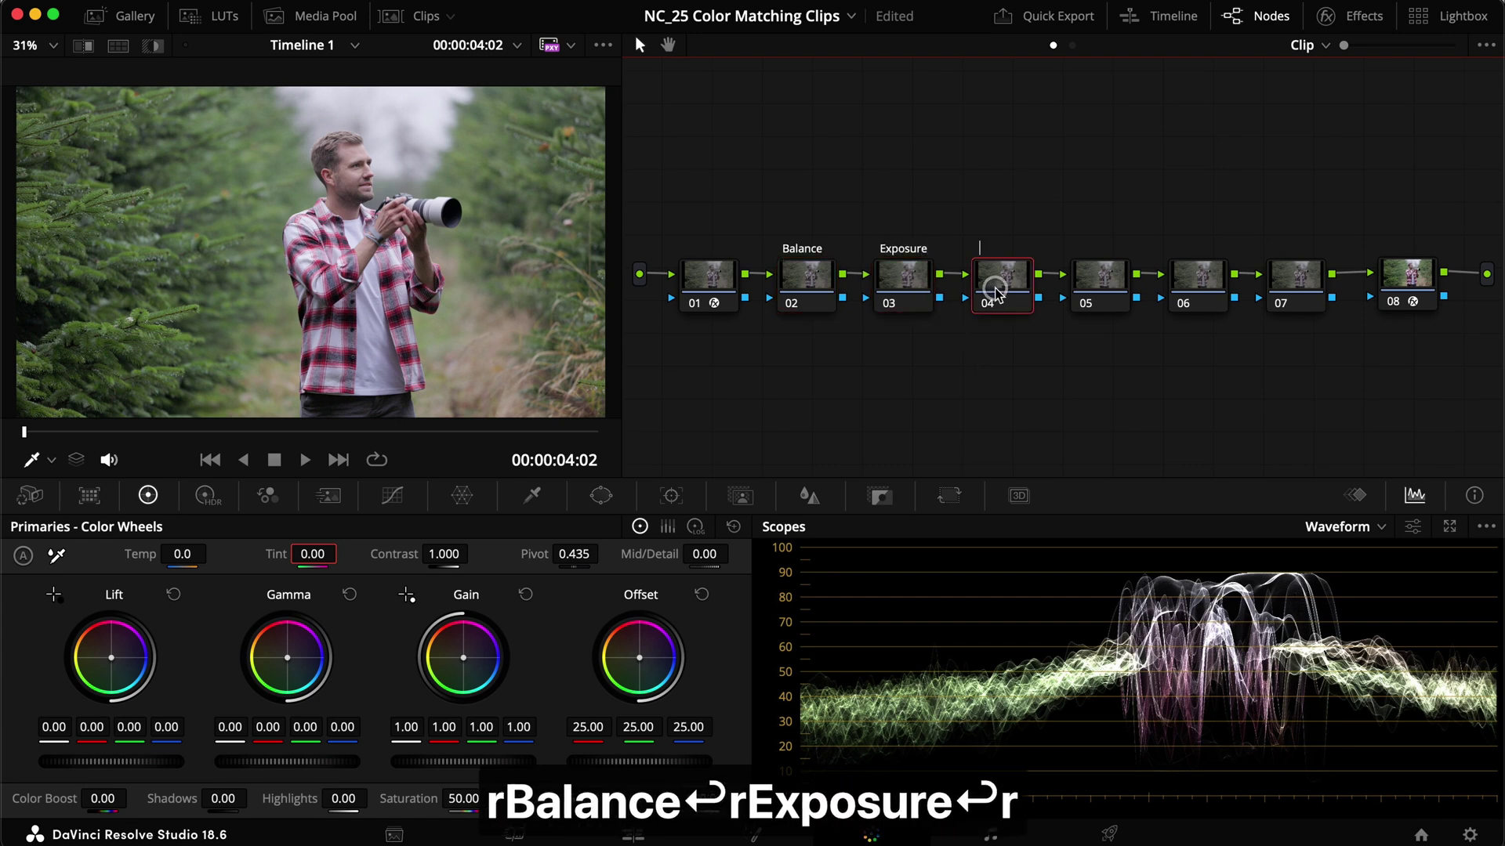
text(LUT)
key(Return)
click(1094, 280)
text(rCurves)
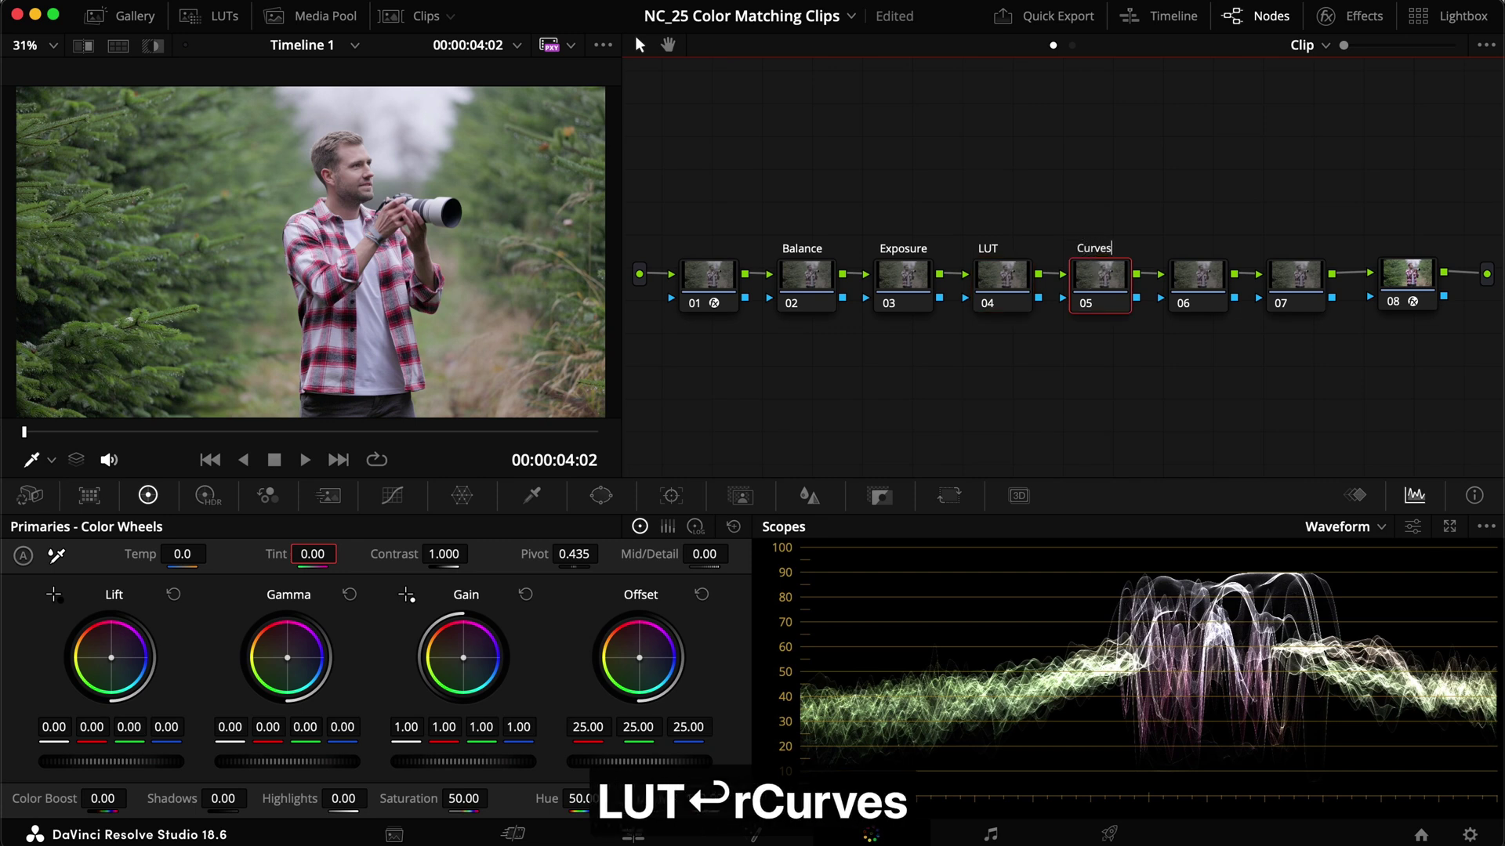
key(Return)
Step: Replace node 07 with two nodes branching alongside node 06 into a mixer, and clean up the node graph
click(1304, 282)
key(BackSpace)
click(1224, 284)
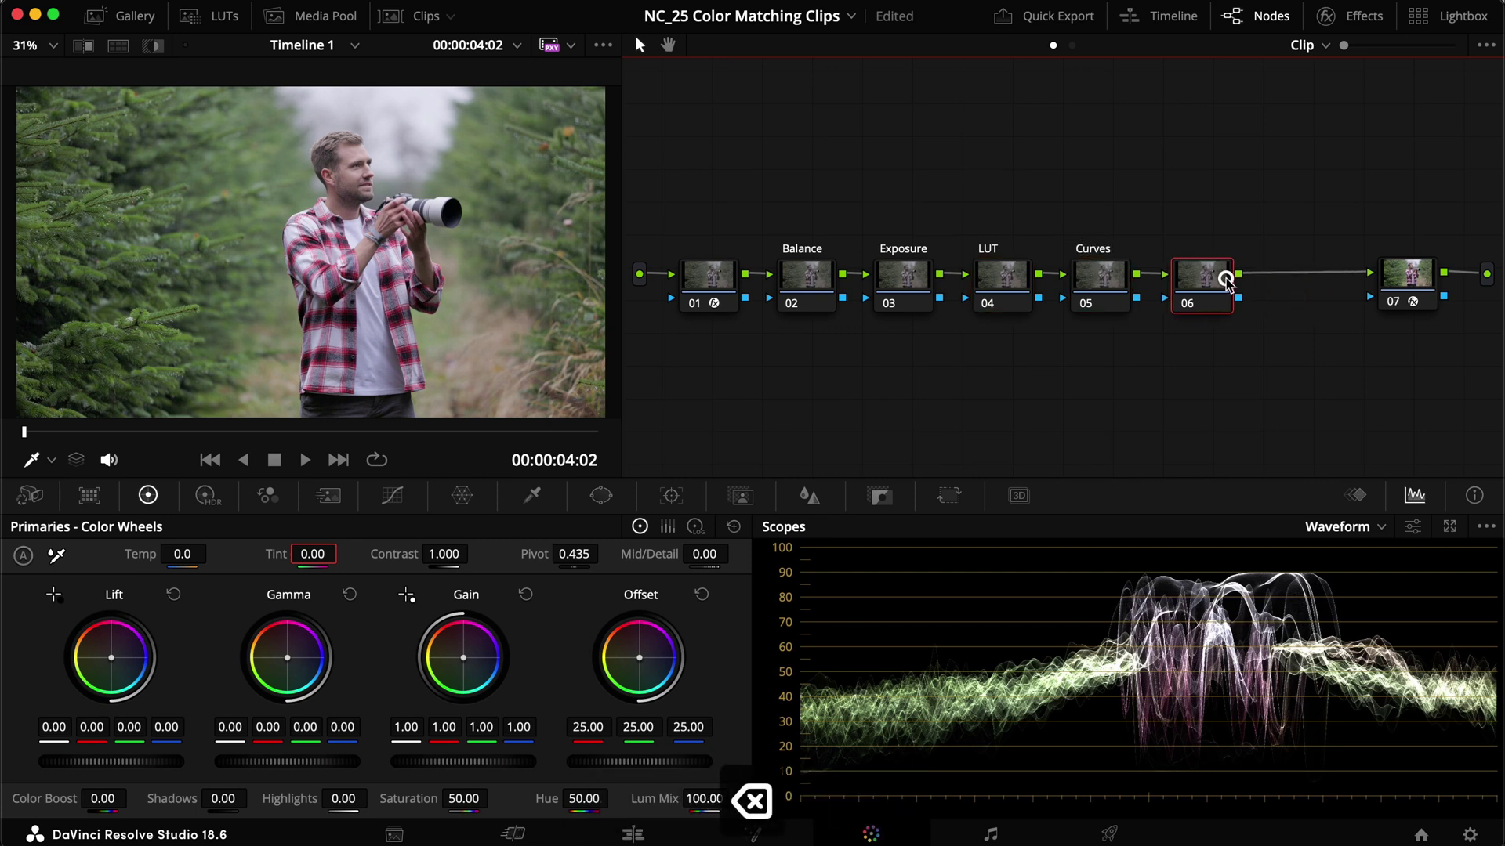
key(alt+p)
right_click(1019, 381)
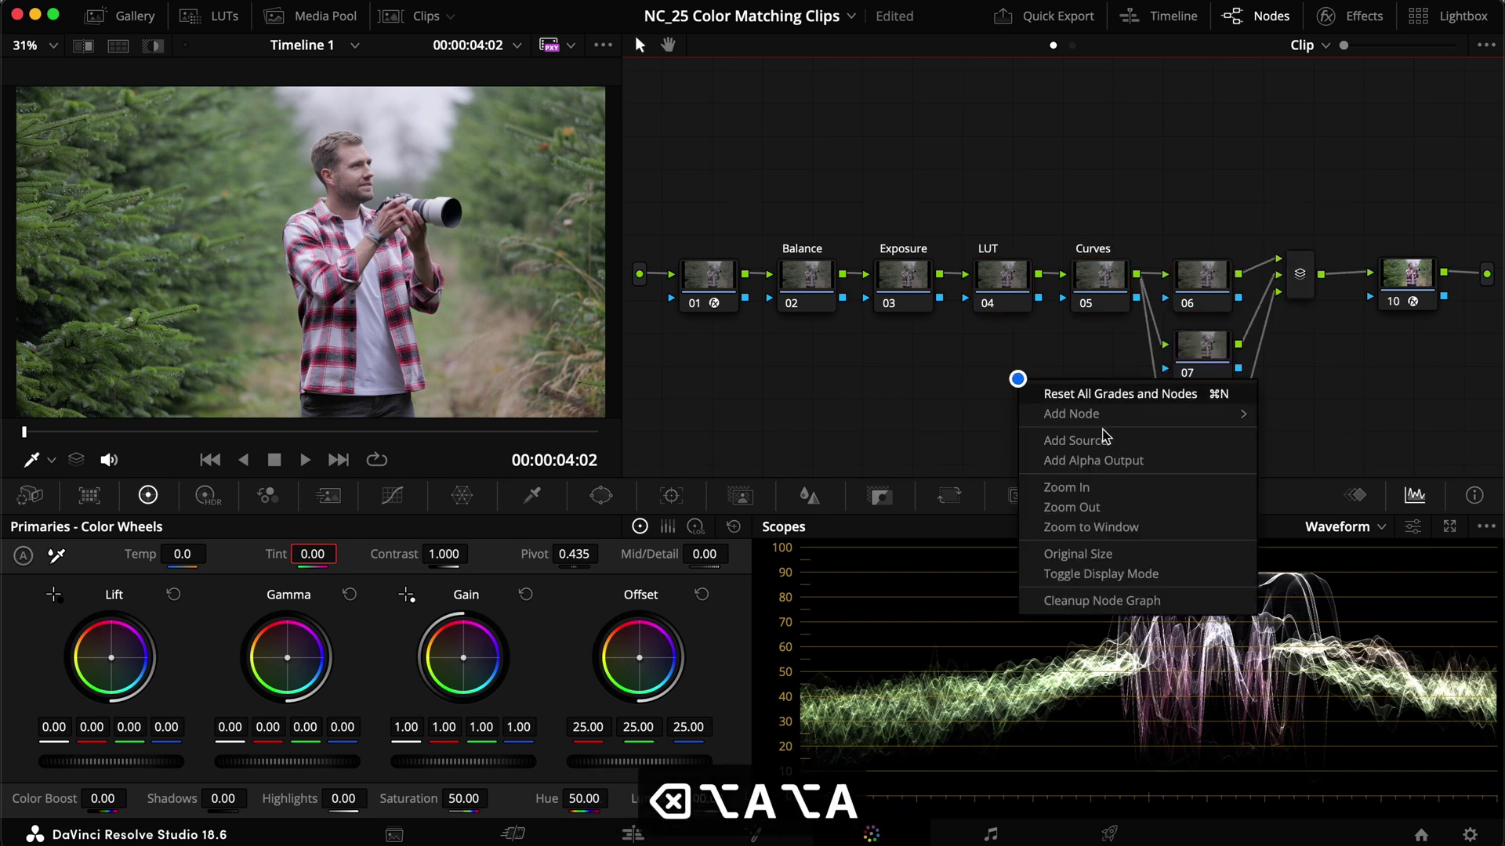
click(1116, 602)
Step: Label the first node "LOG-DWG" and the final Color Space Transform node "DWG-REC"
click(701, 275)
text(rLOG-WE)
key(shift+BackSpace)
key(shift+BackSpace)
text(DWG)
key(Return)
click(1398, 282)
text(rDWG-R)
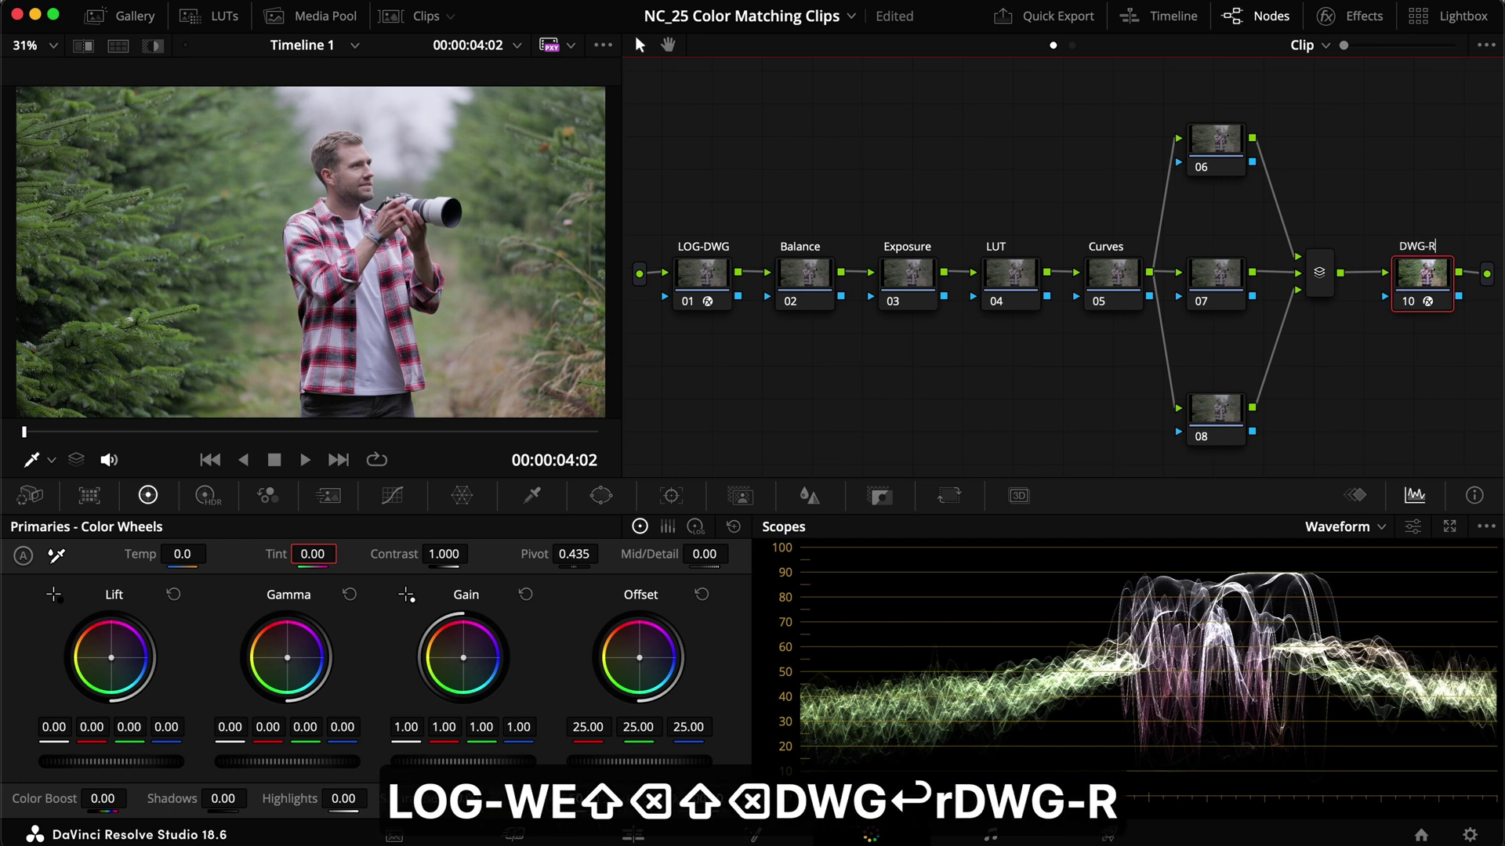
text(EC)
key(shift+Return)
Step: Label the three branching nodes "Highlights" for node 06, "Focus" for node 07 and "Shadows" for node 08
click(1210, 289)
text(rFocus)
key(Return)
click(1216, 141)
text(rHighlights)
key(Return)
click(1230, 419)
text(r)
text(Shadows)
key(Return)
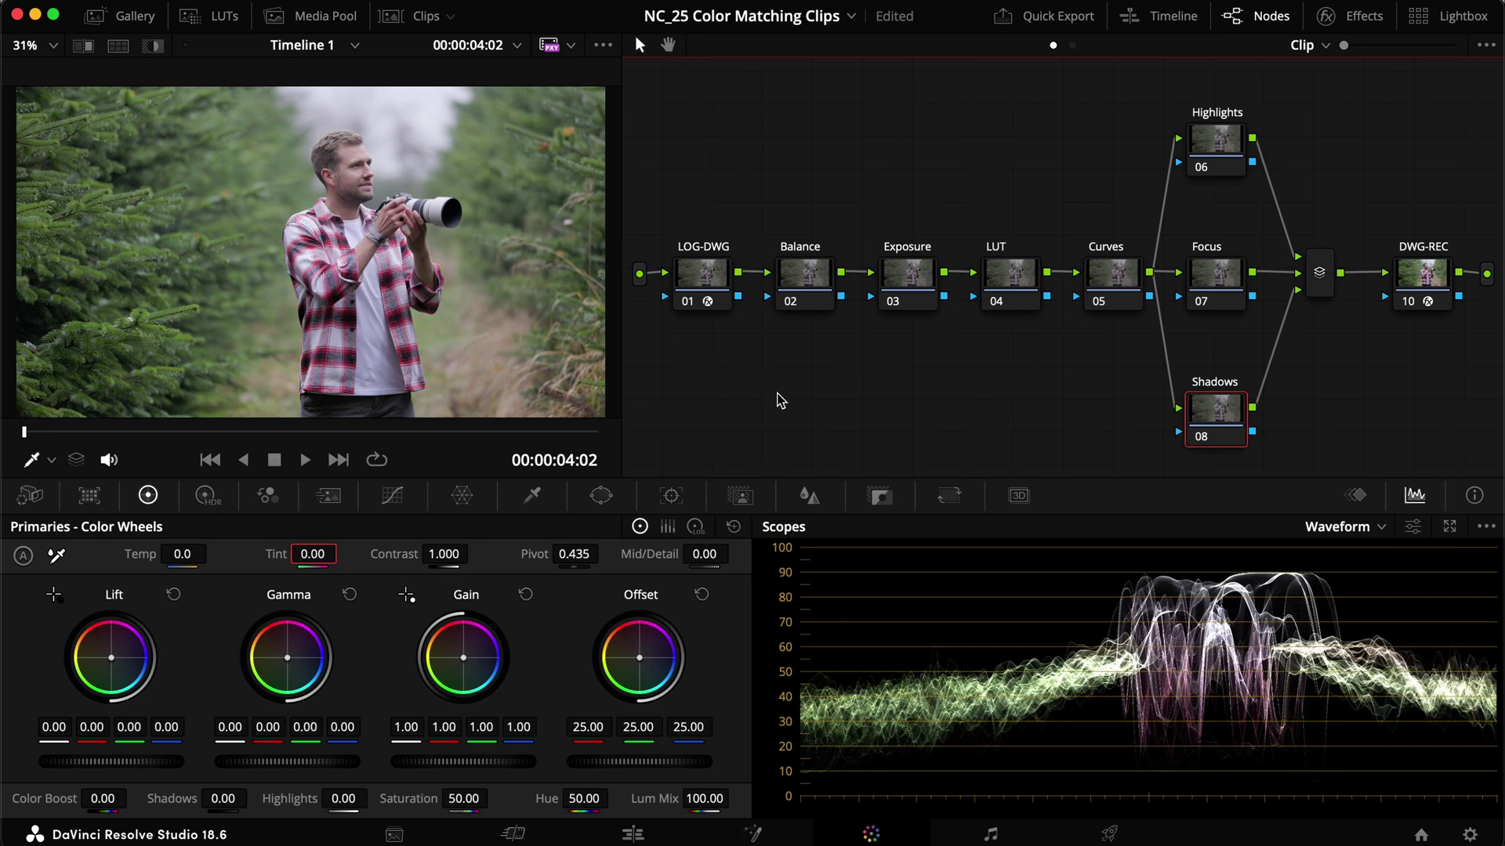
Step: Grab a still of the graded Drone clip and label it "Reference" in the gallery
click(210, 460)
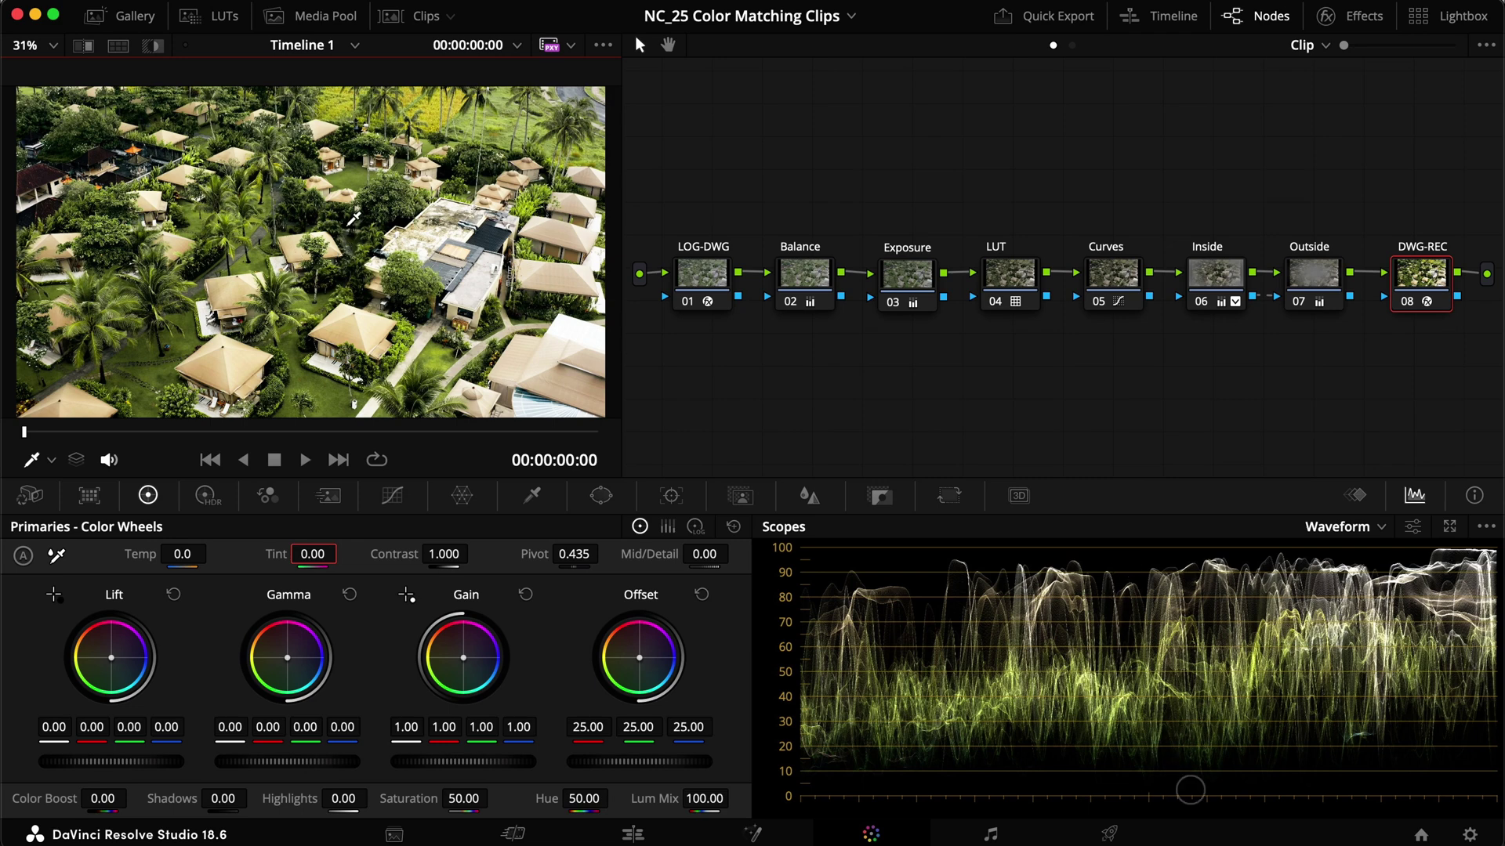
right_click(347, 230)
click(365, 244)
click(121, 16)
text(Reference)
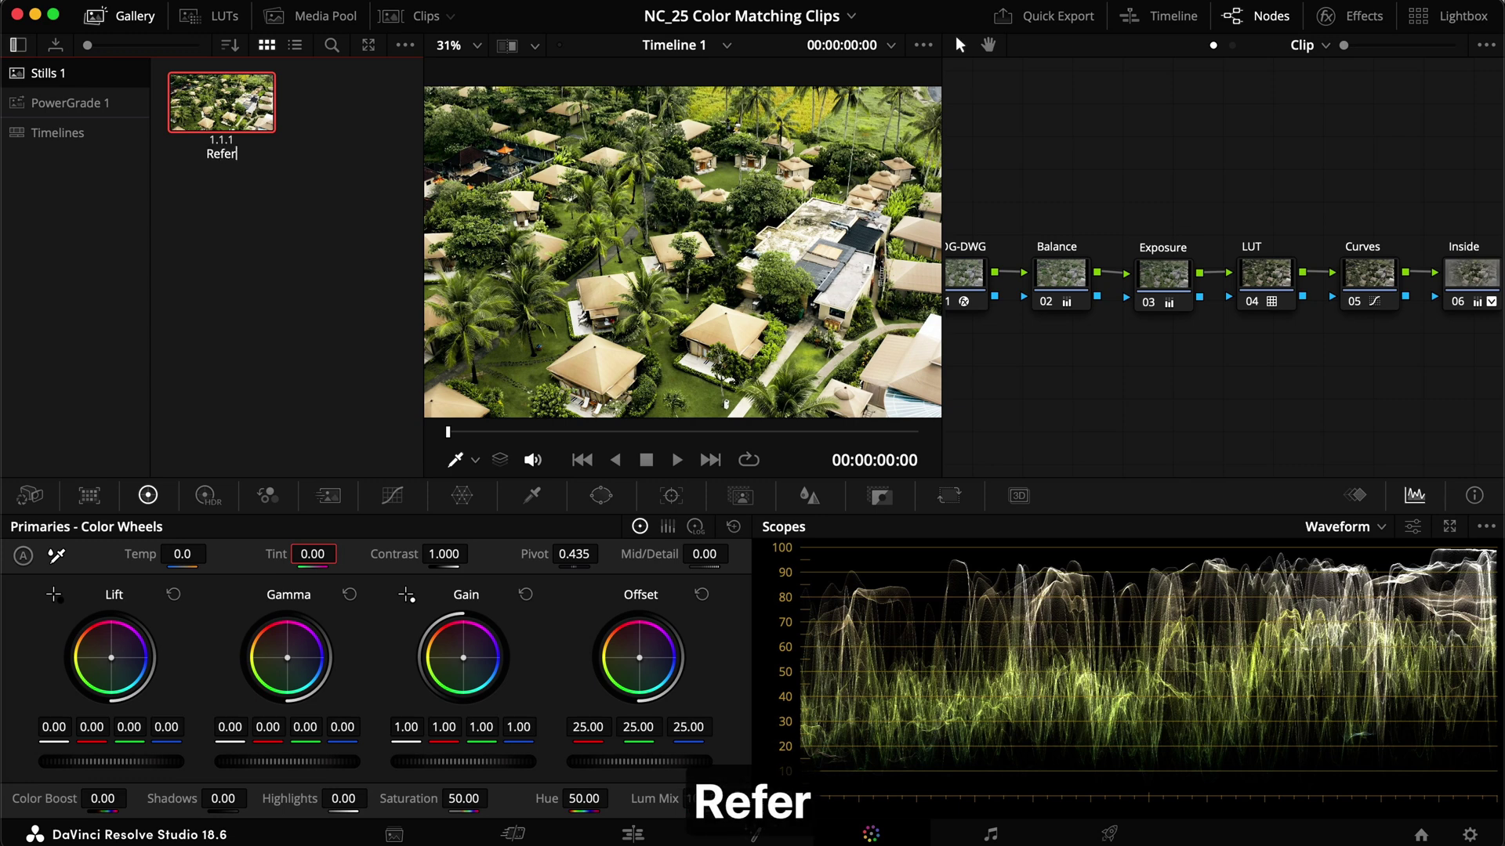
key(Return)
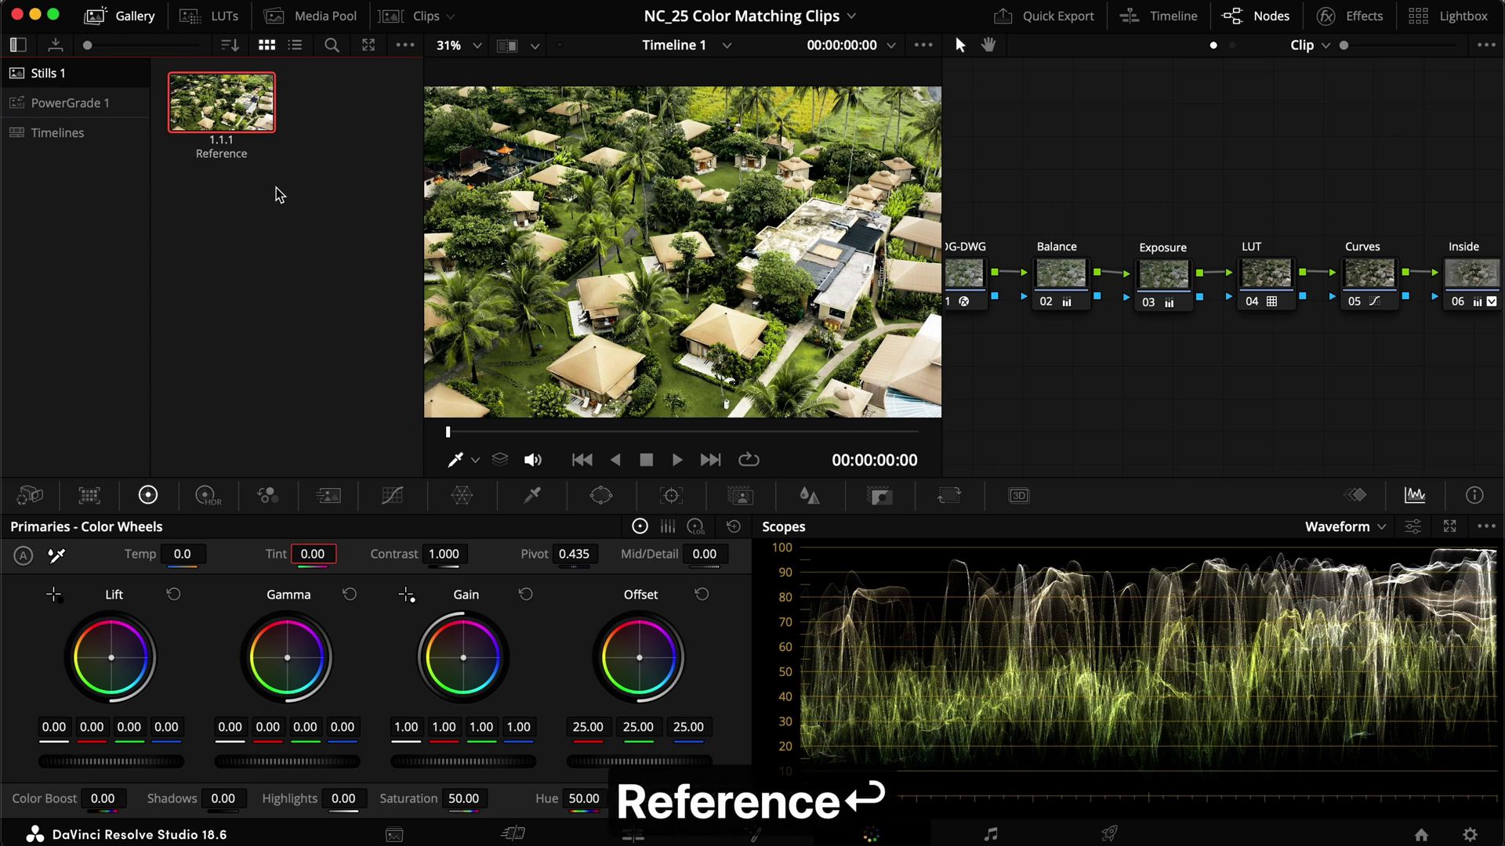
Step: Show the Canon R6 clip in a split screen with the Reference still, using Selected Still Images
click(710, 462)
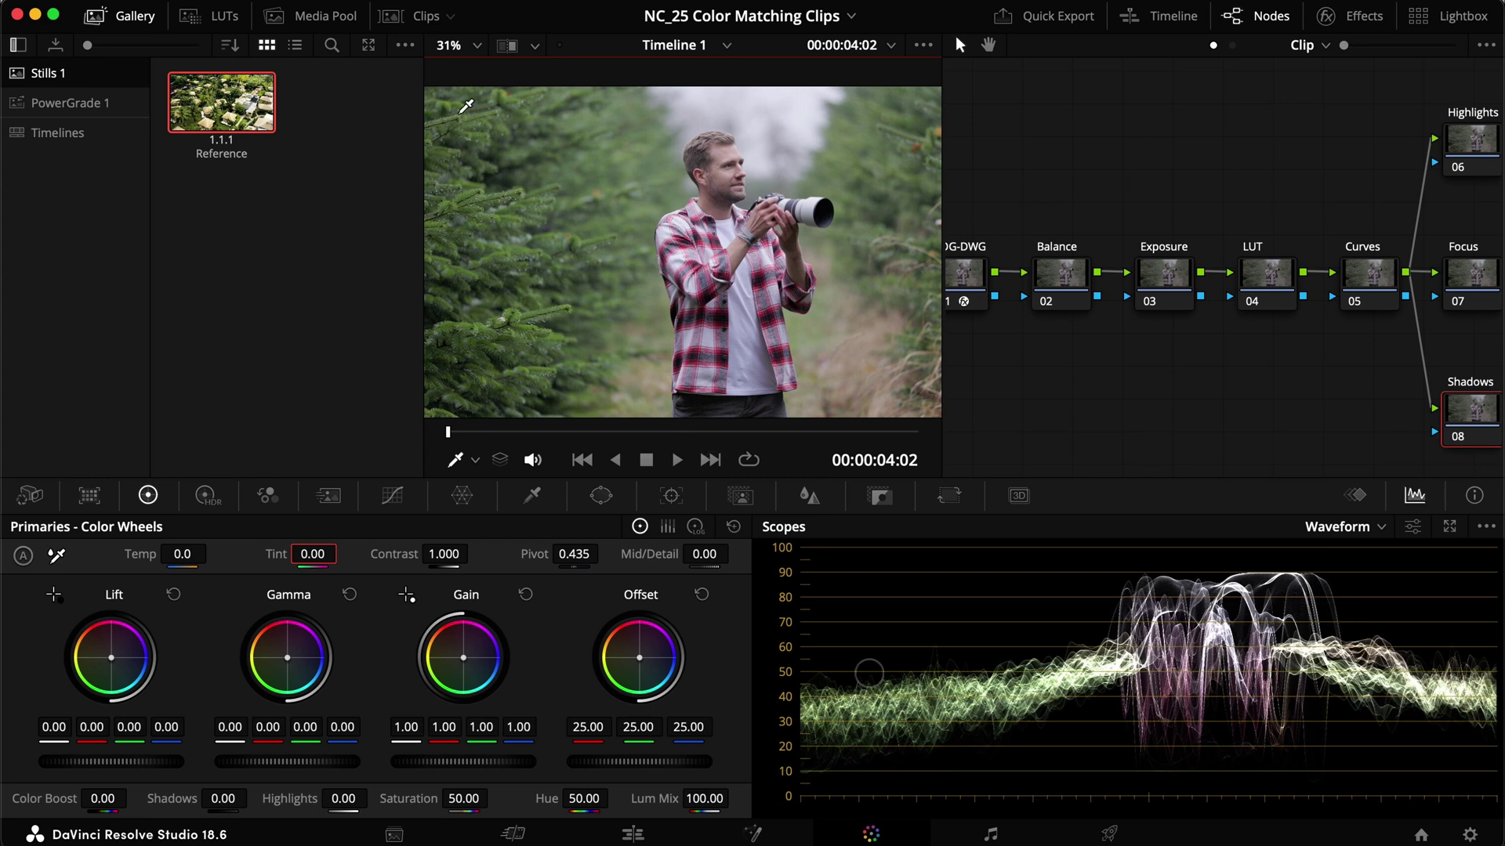
click(525, 47)
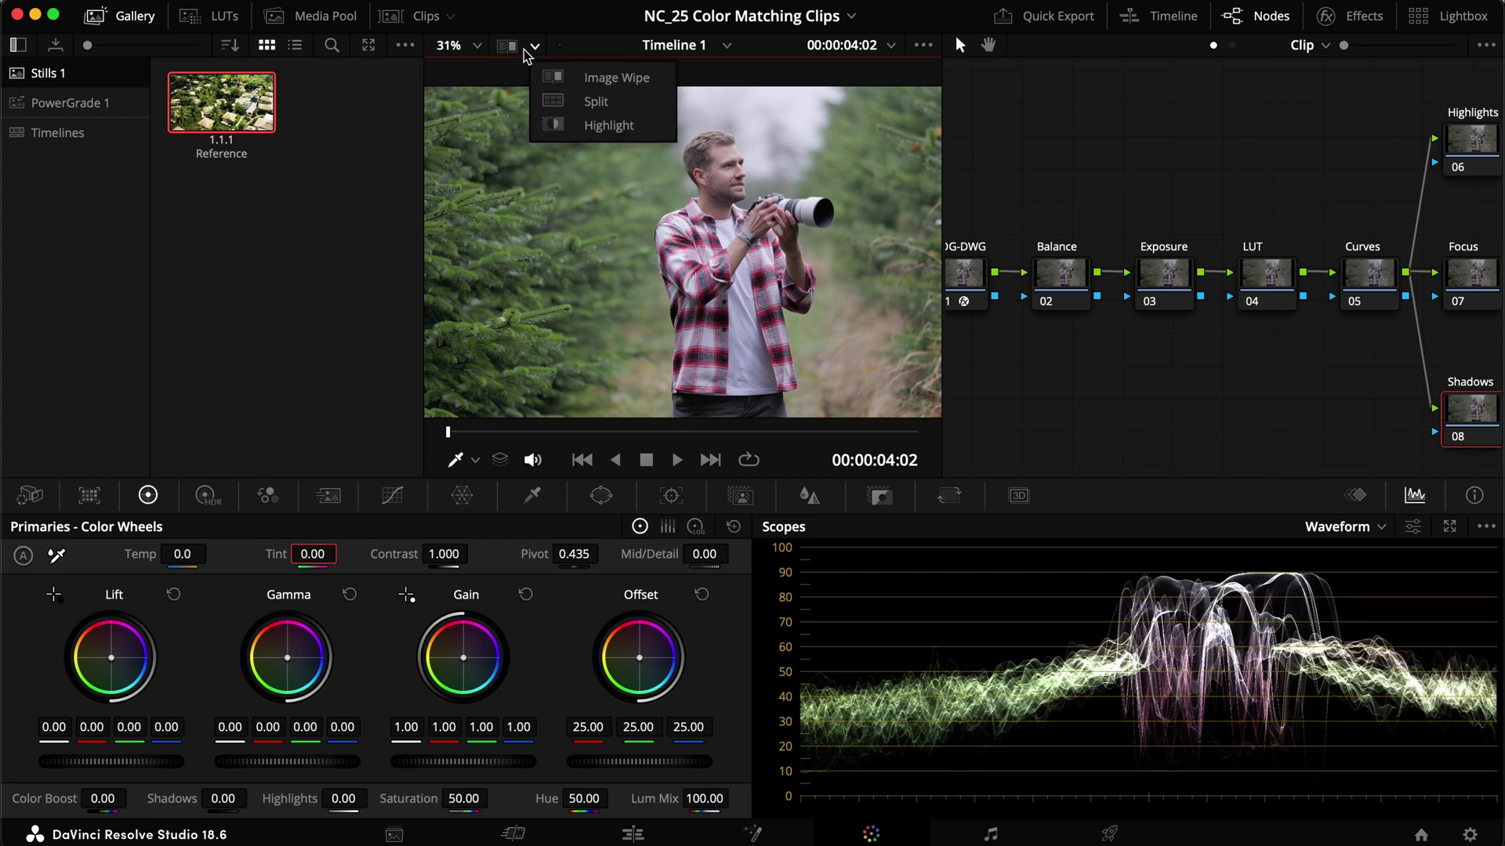
click(595, 102)
click(532, 70)
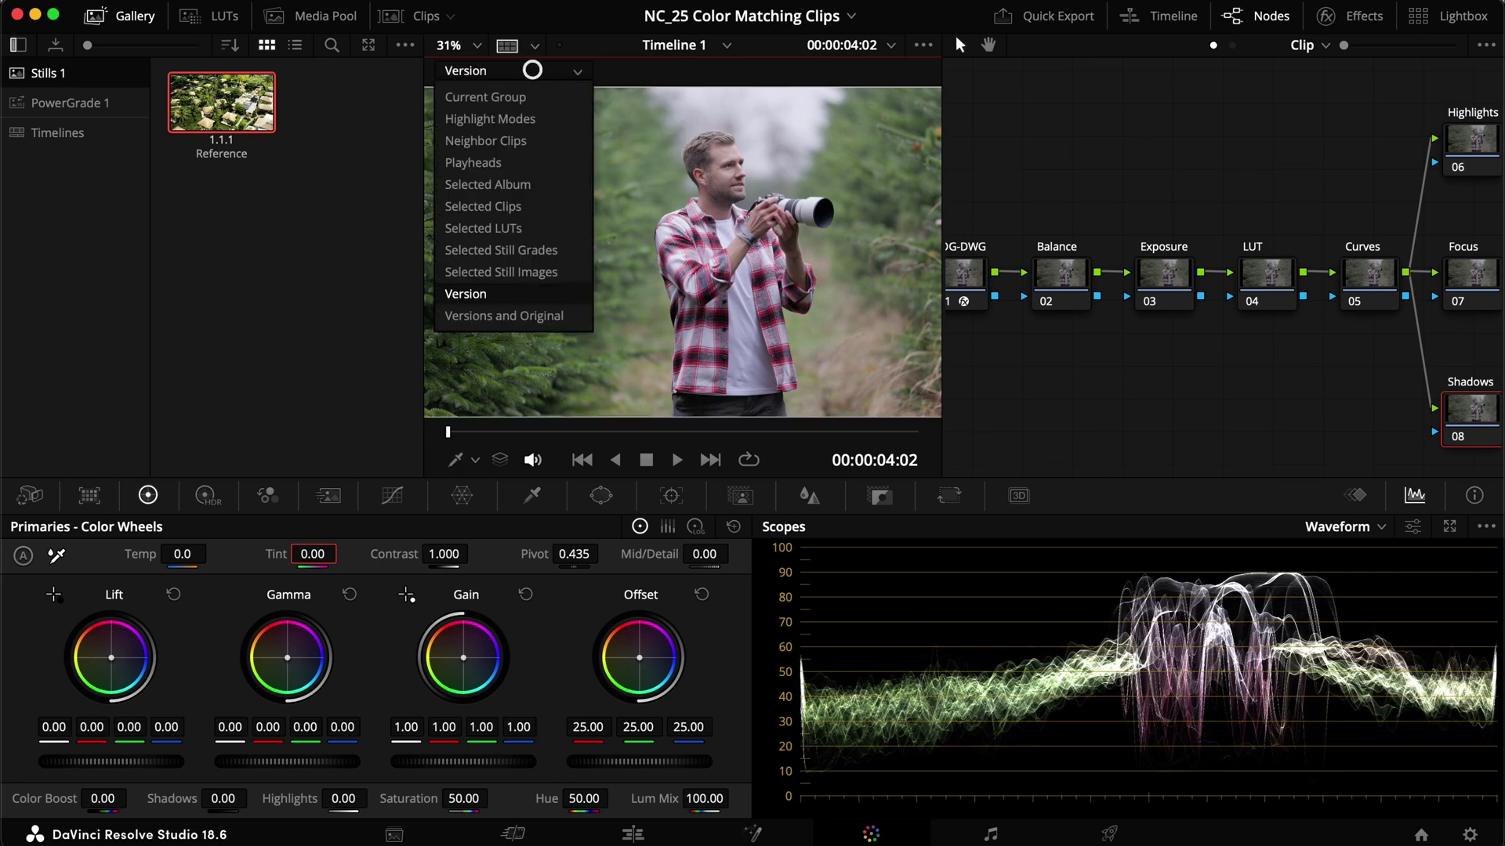
click(514, 274)
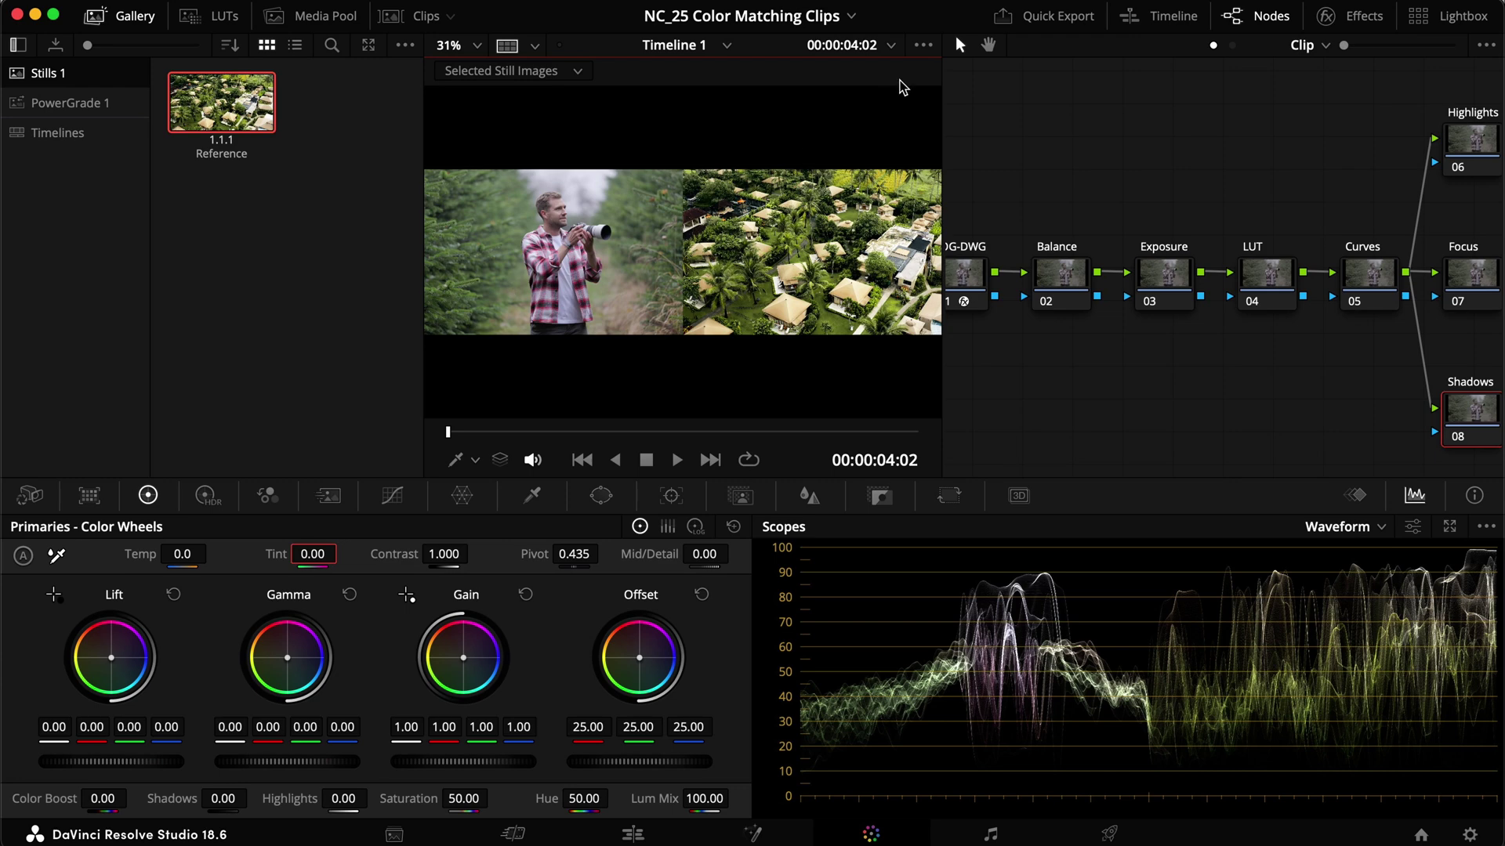
click(923, 45)
mouse_move(948, 135)
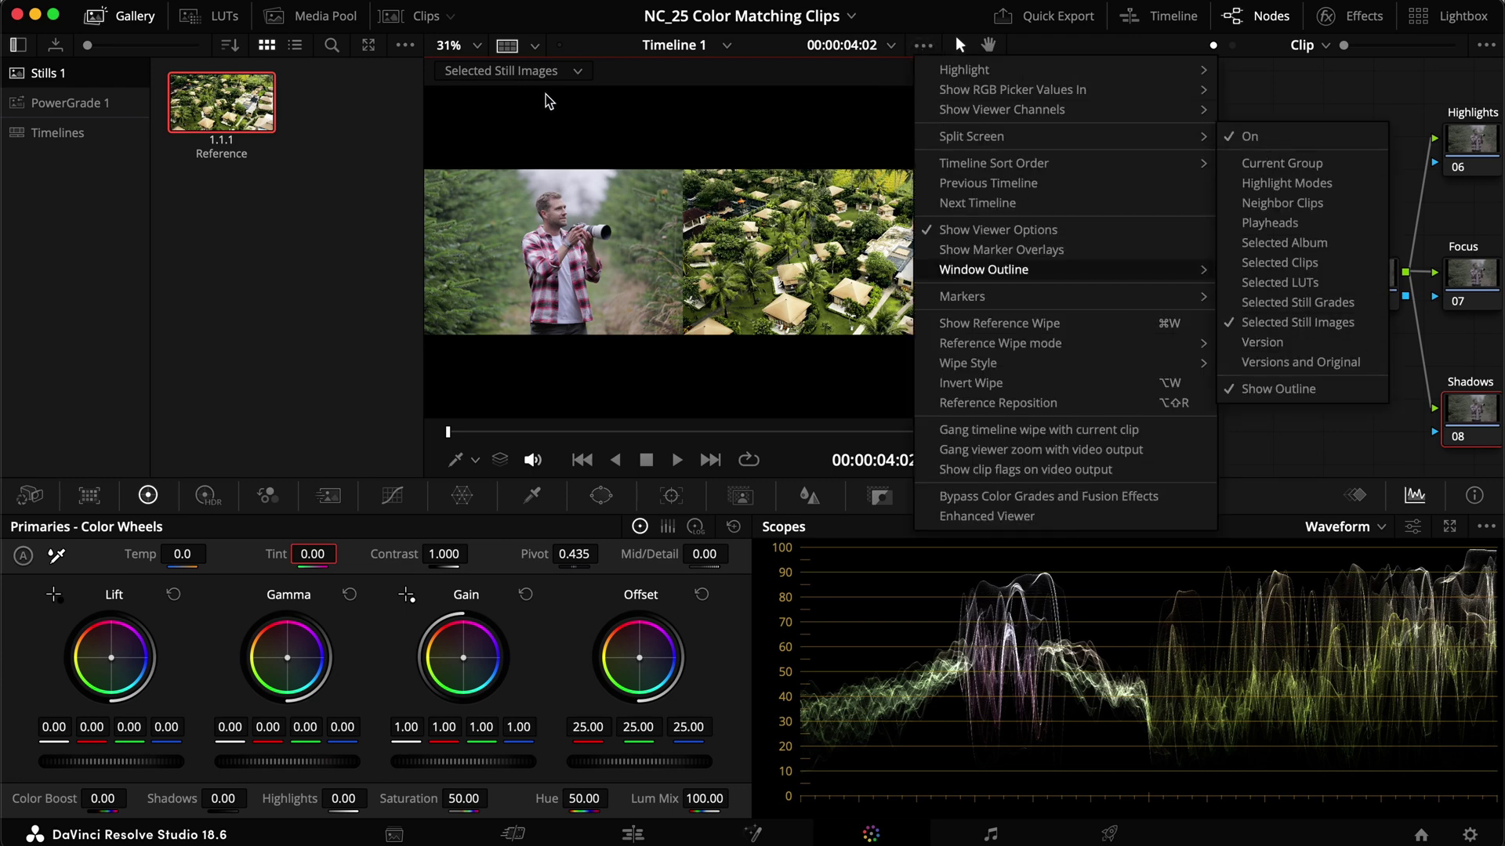
click(627, 72)
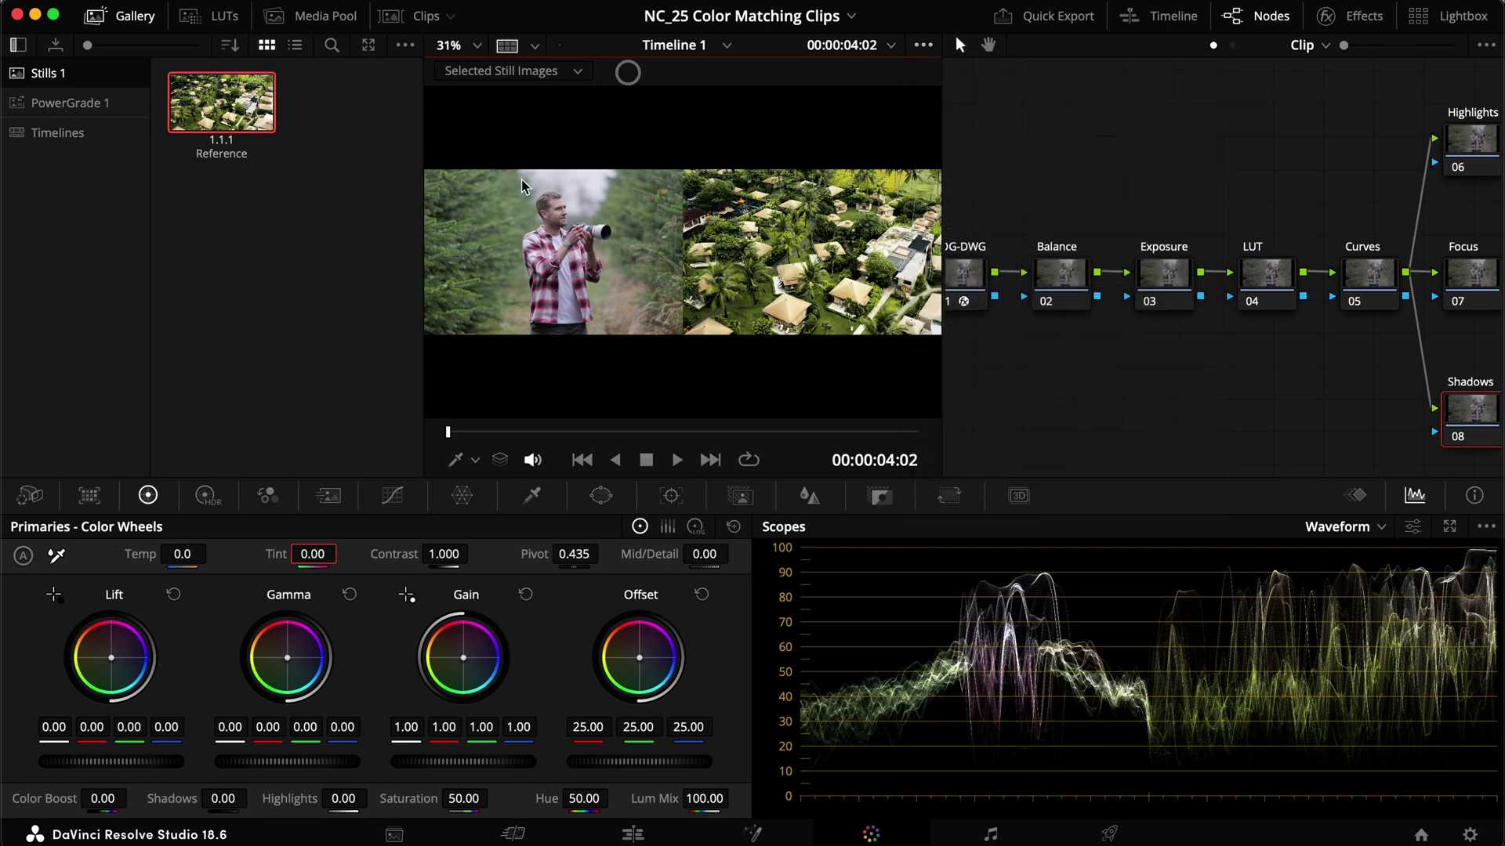
Step: Apply the FadedForest_V1 LUT from the 02_Creative LUTs folder to the LUT node of the Canon R6 clip
click(124, 16)
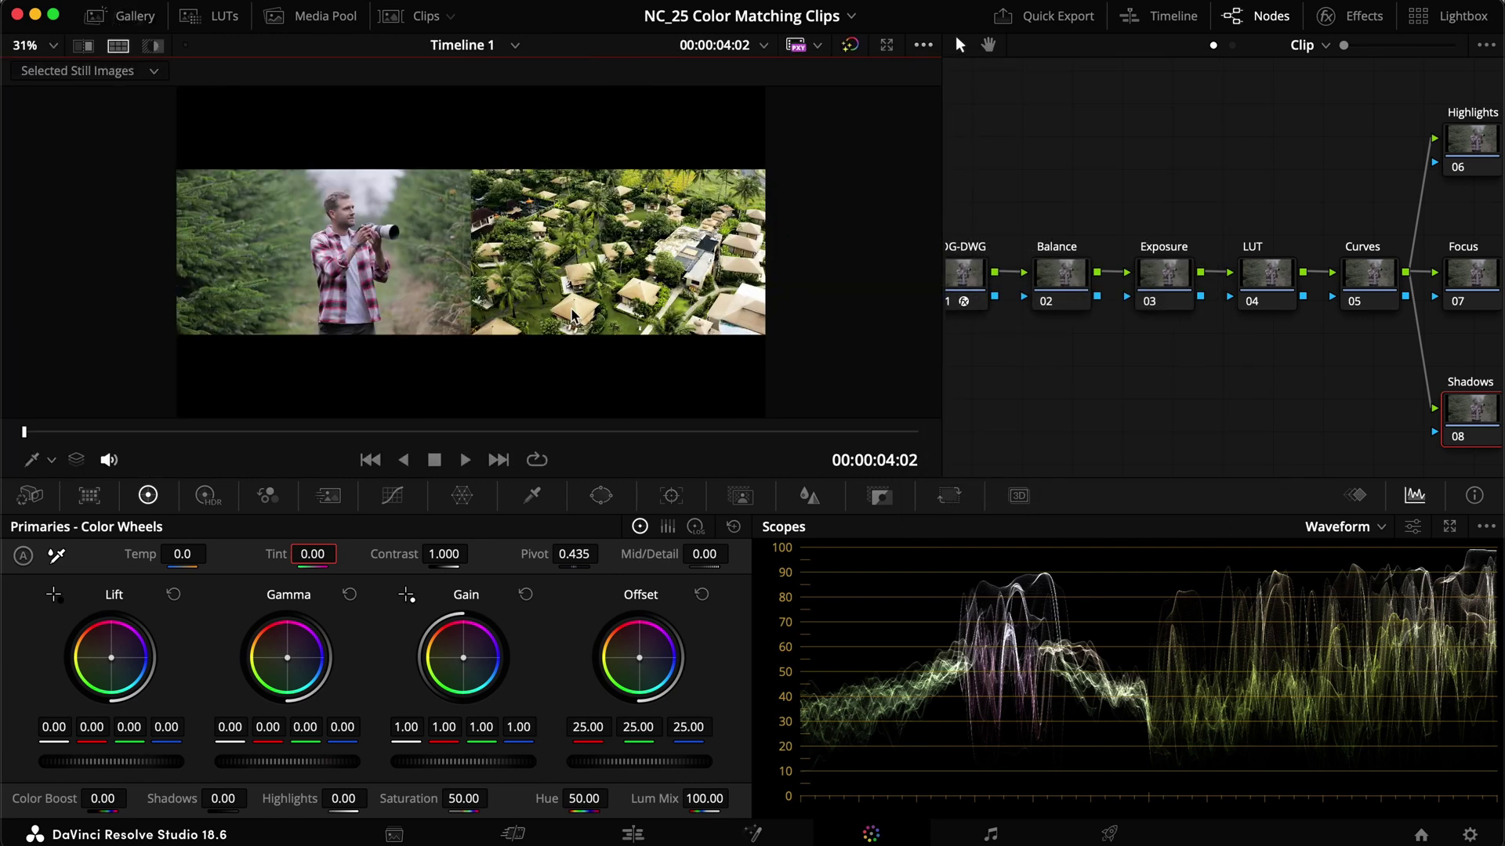
drag(943, 358, 768, 353)
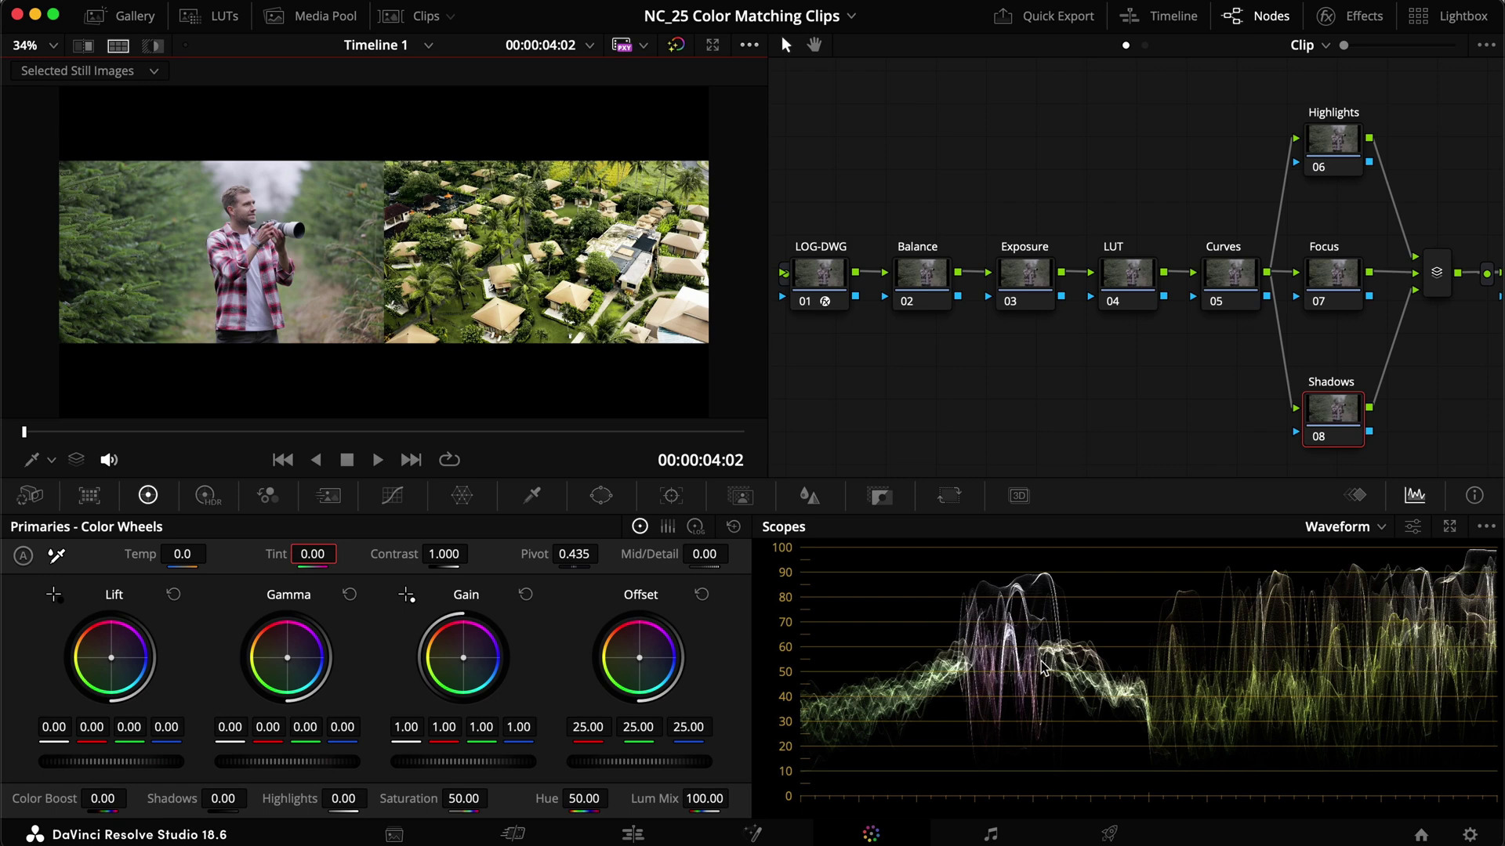
click(1127, 271)
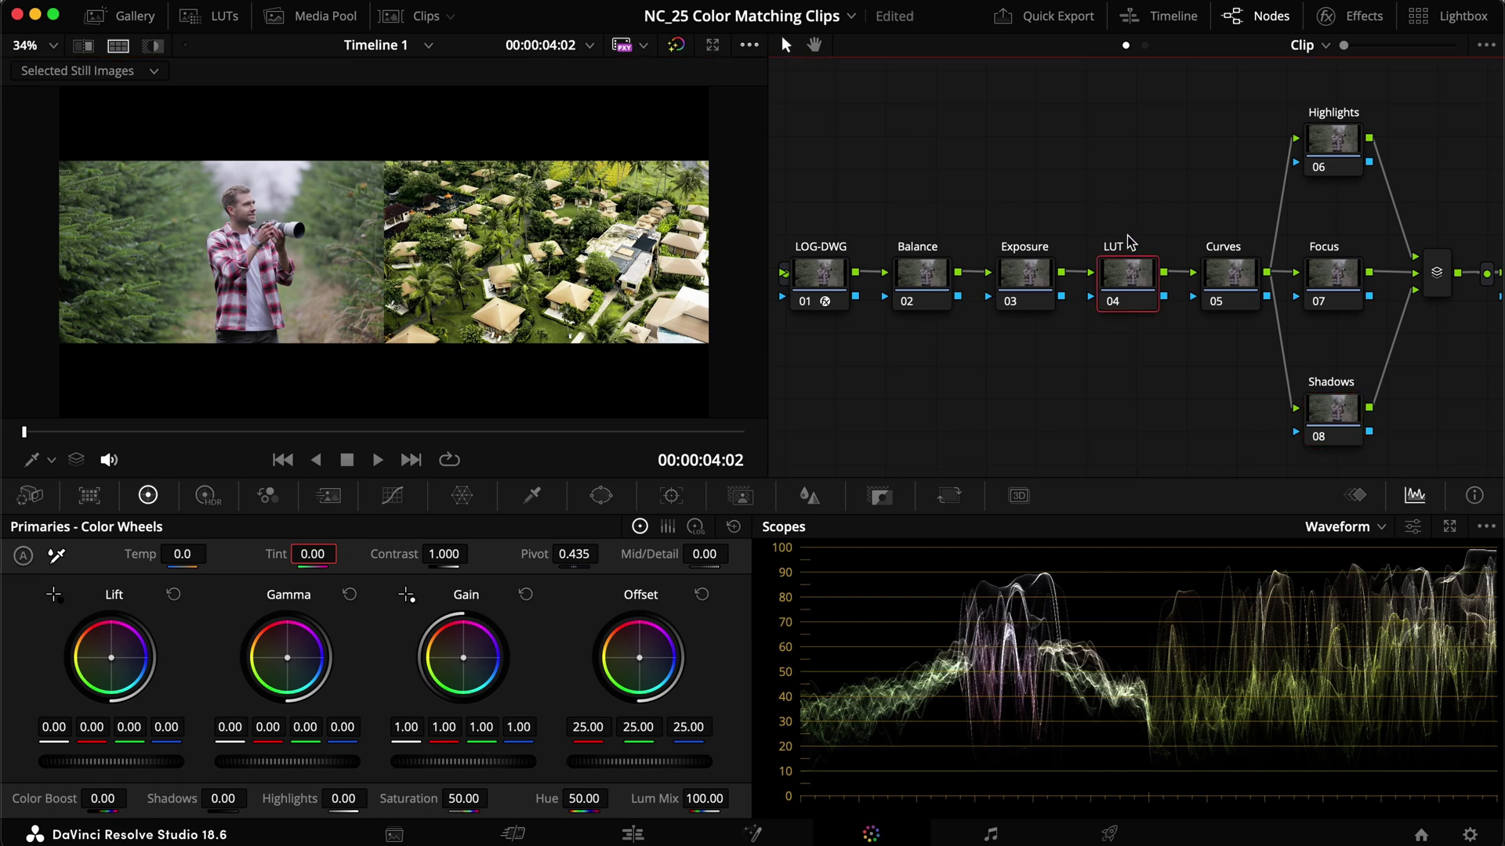
click(209, 16)
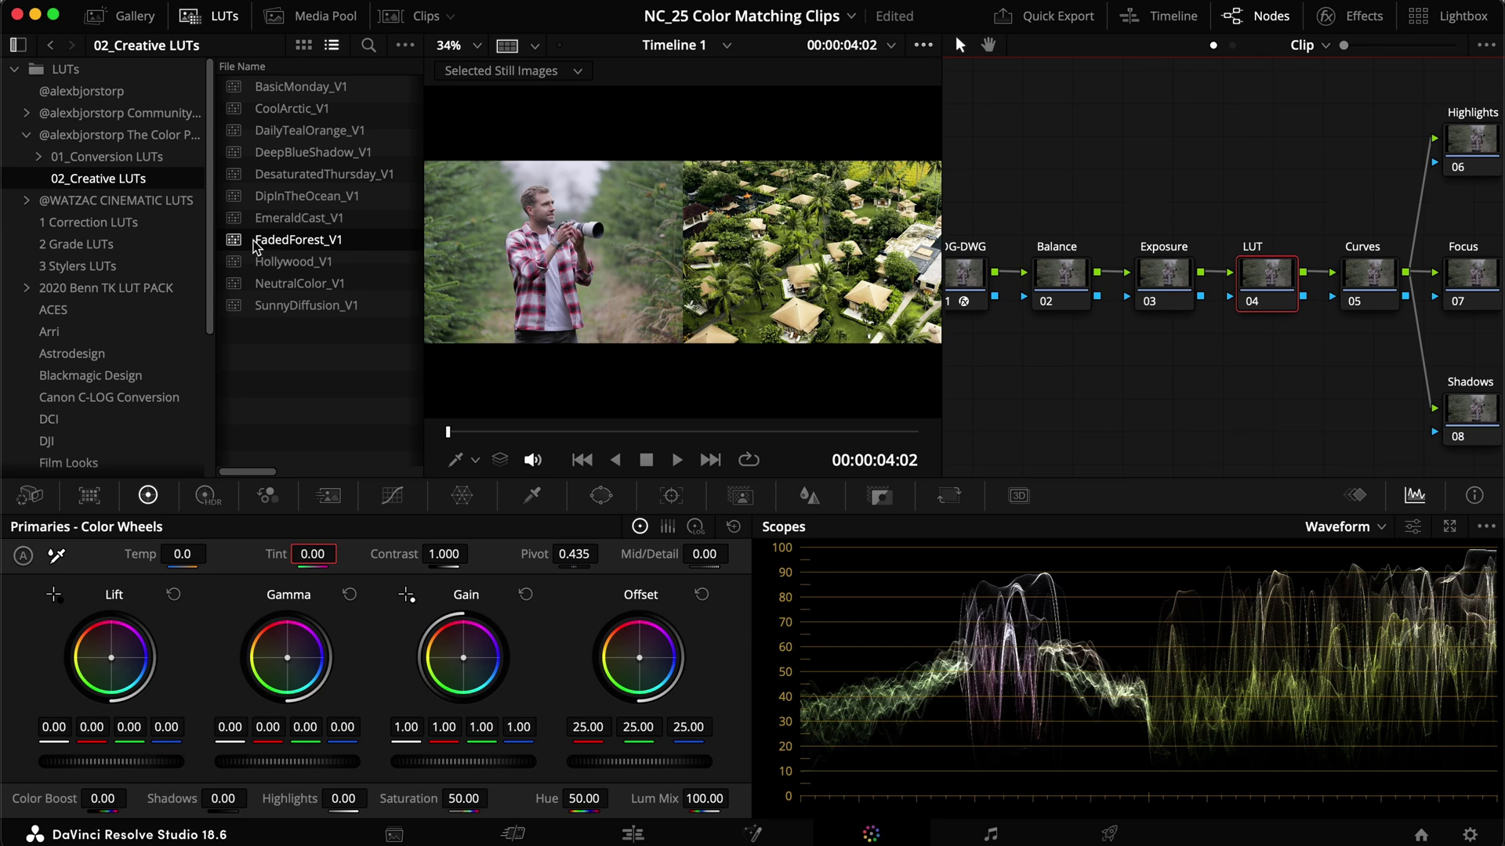
double_click(293, 241)
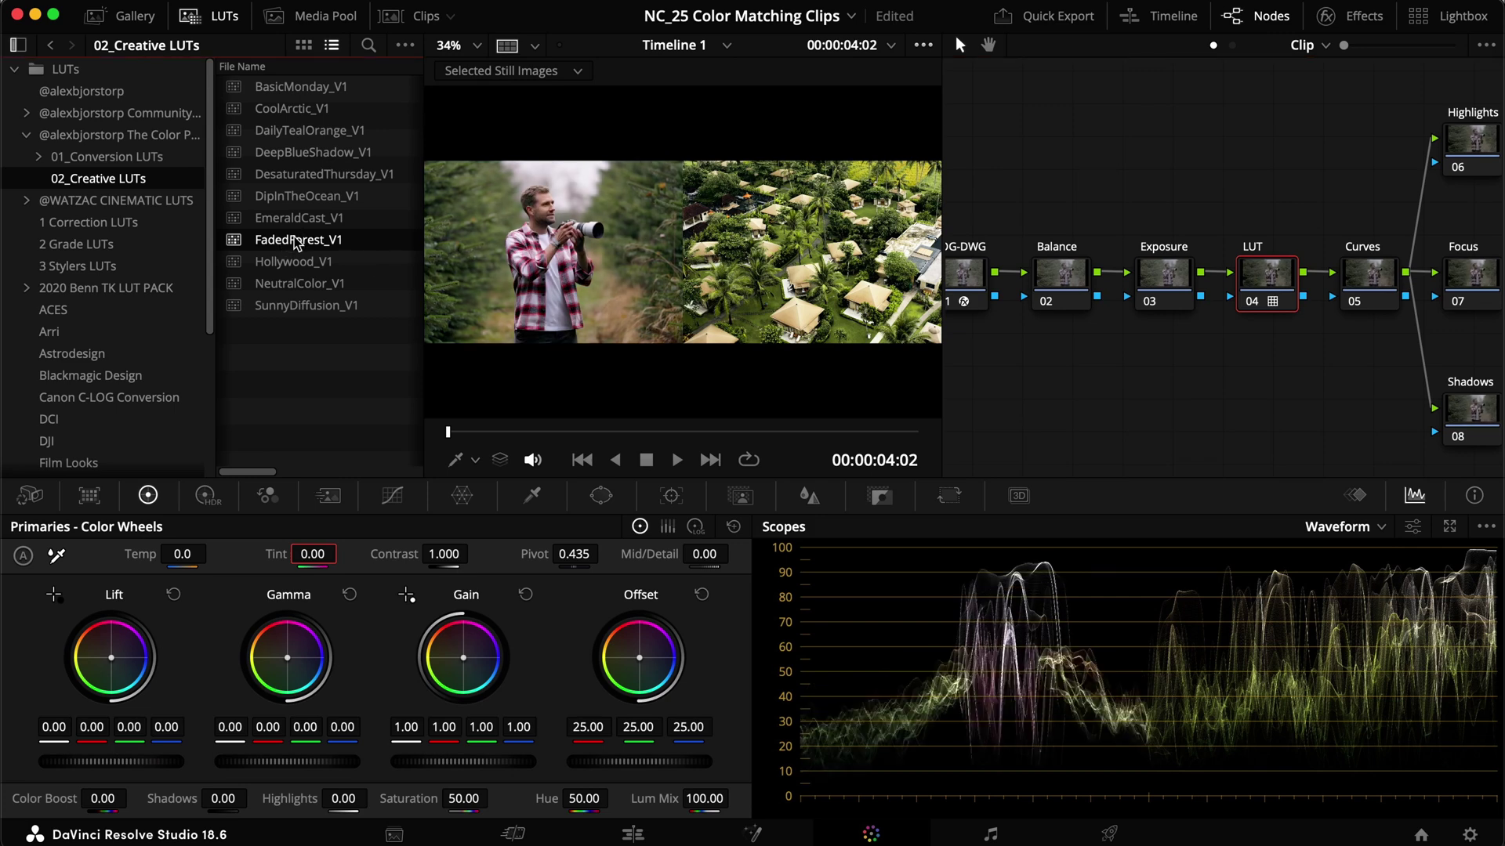
click(217, 21)
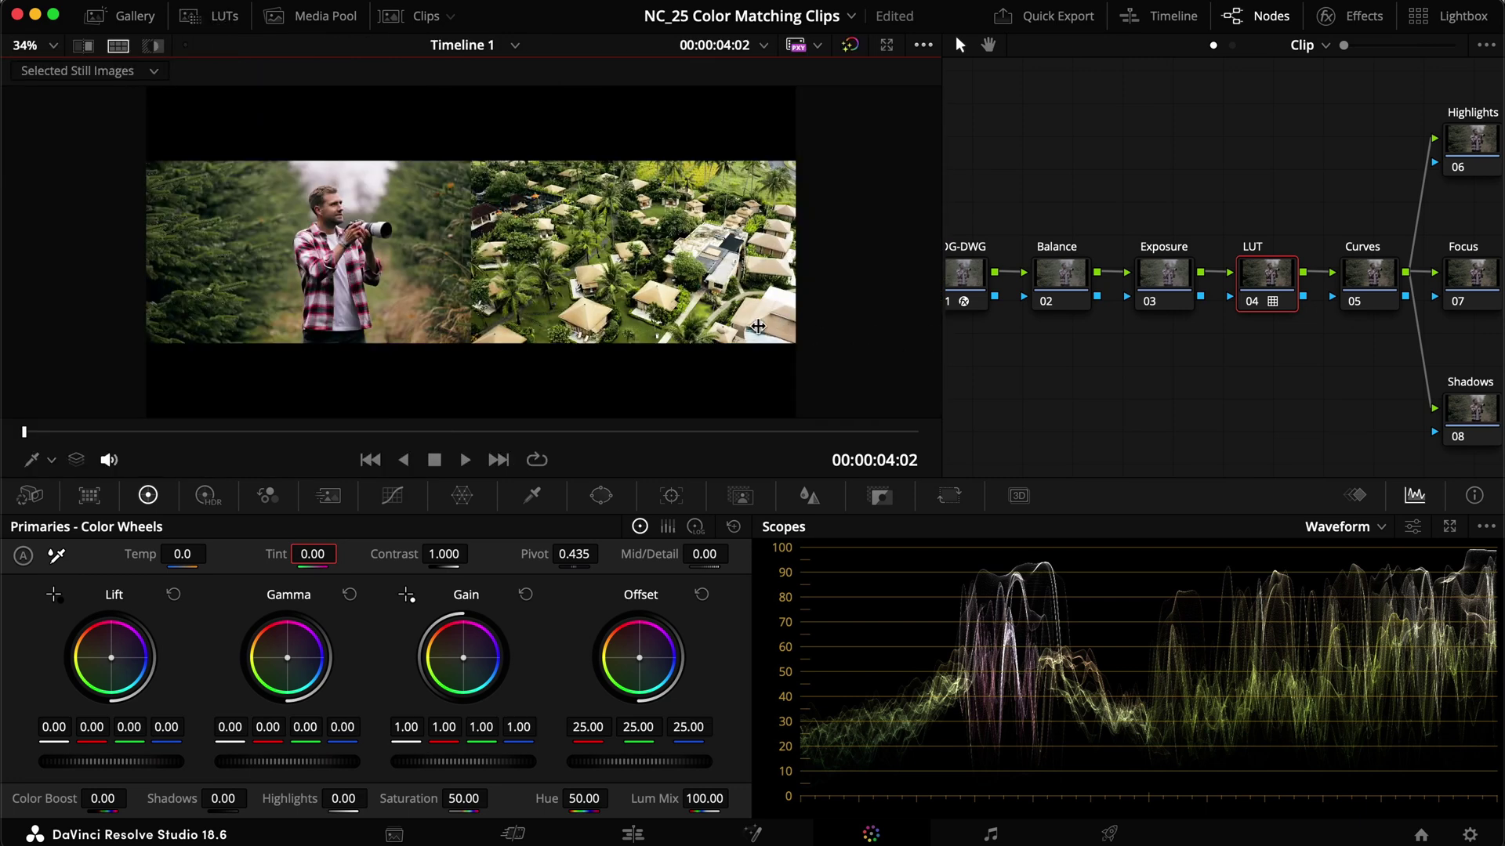
drag(944, 377, 670, 355)
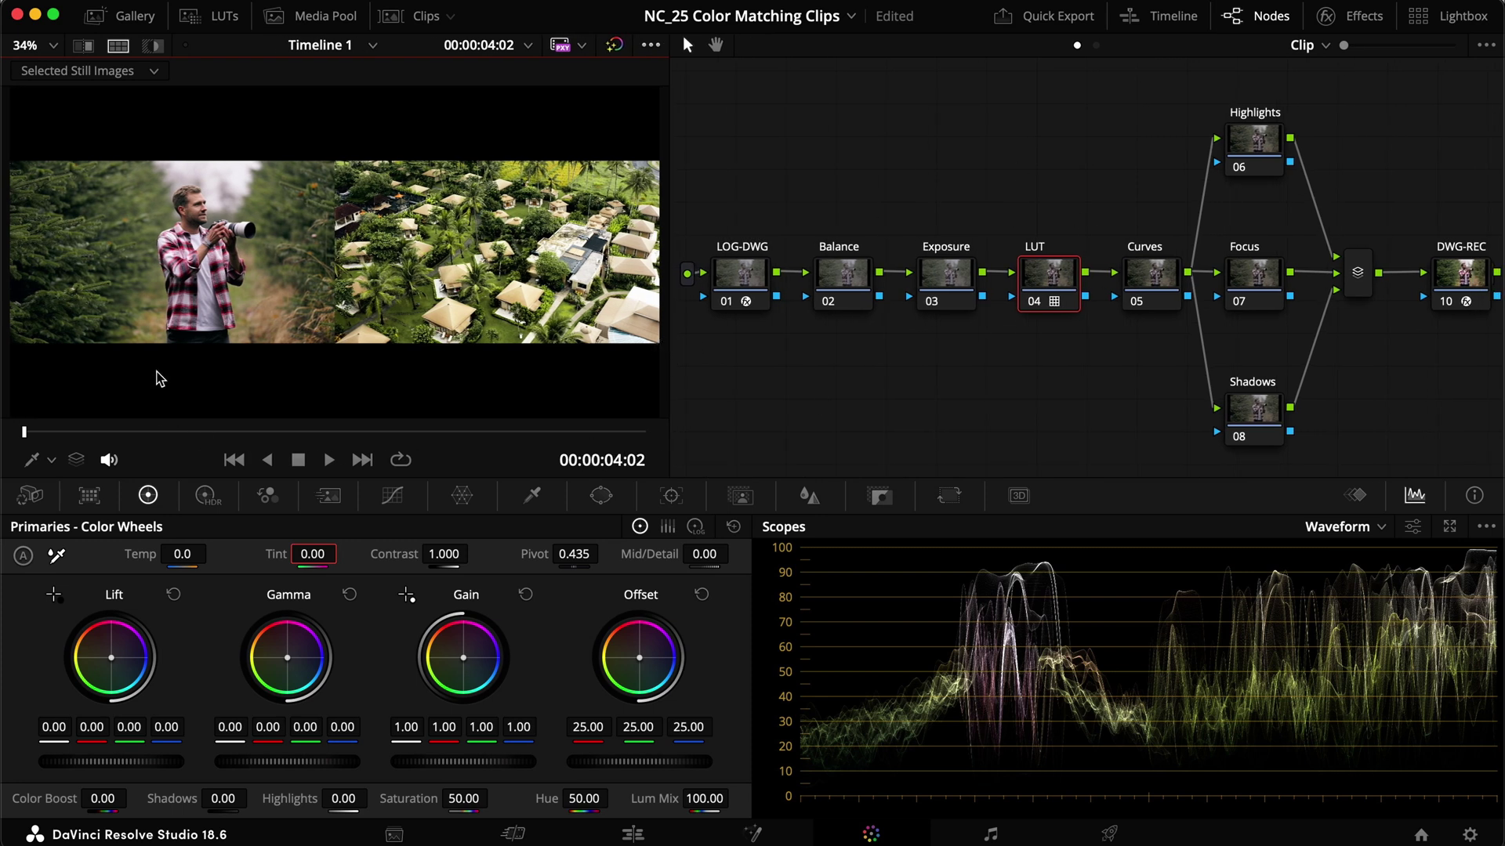
Step: On the Exposure node, raise the master Gain to 1.13 and lower the master Gamma to -0.02
click(953, 287)
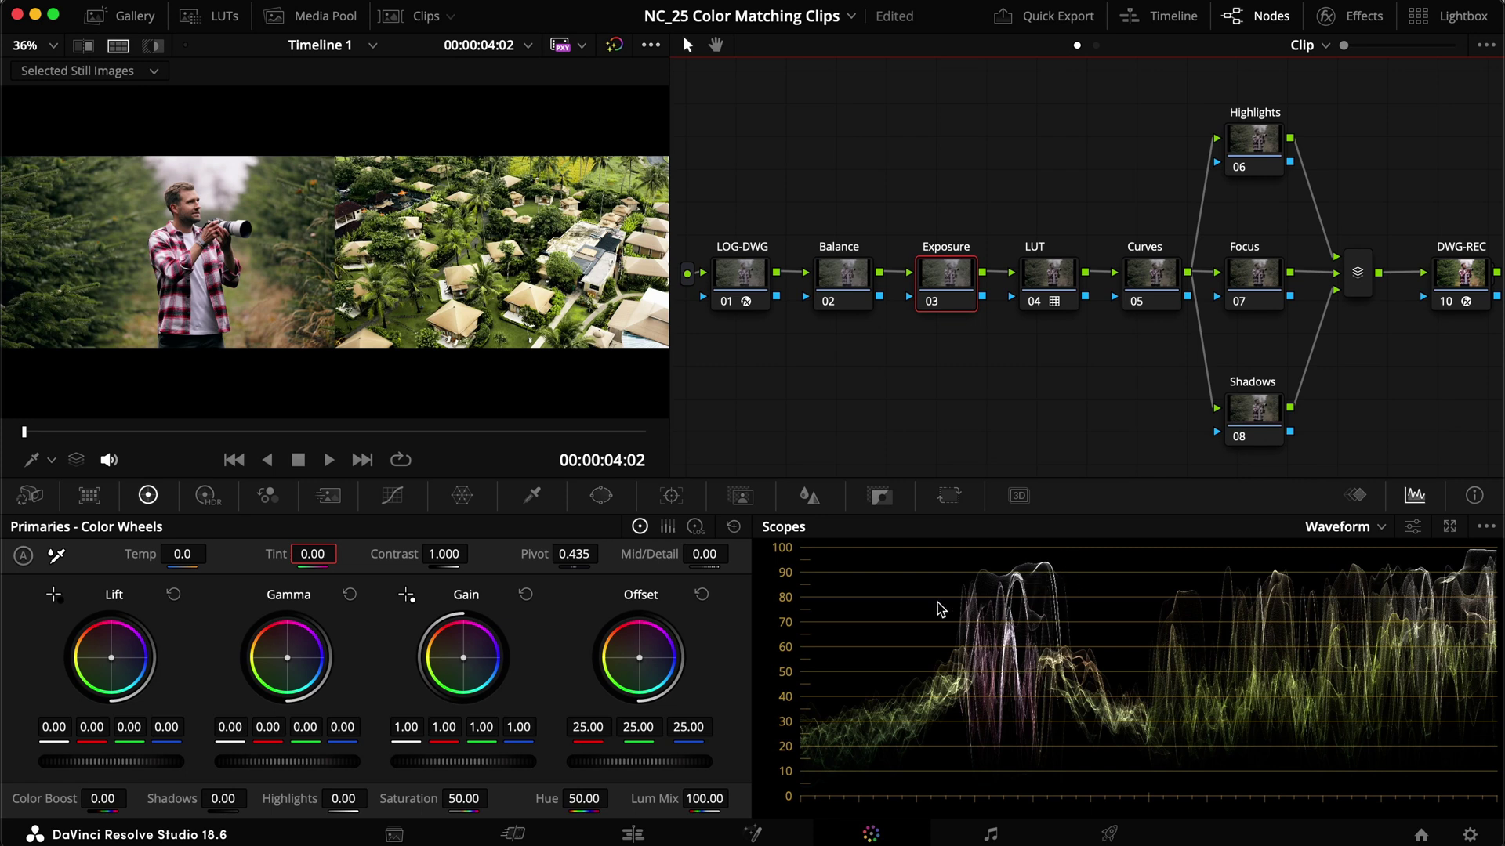
drag(405, 726, 439, 729)
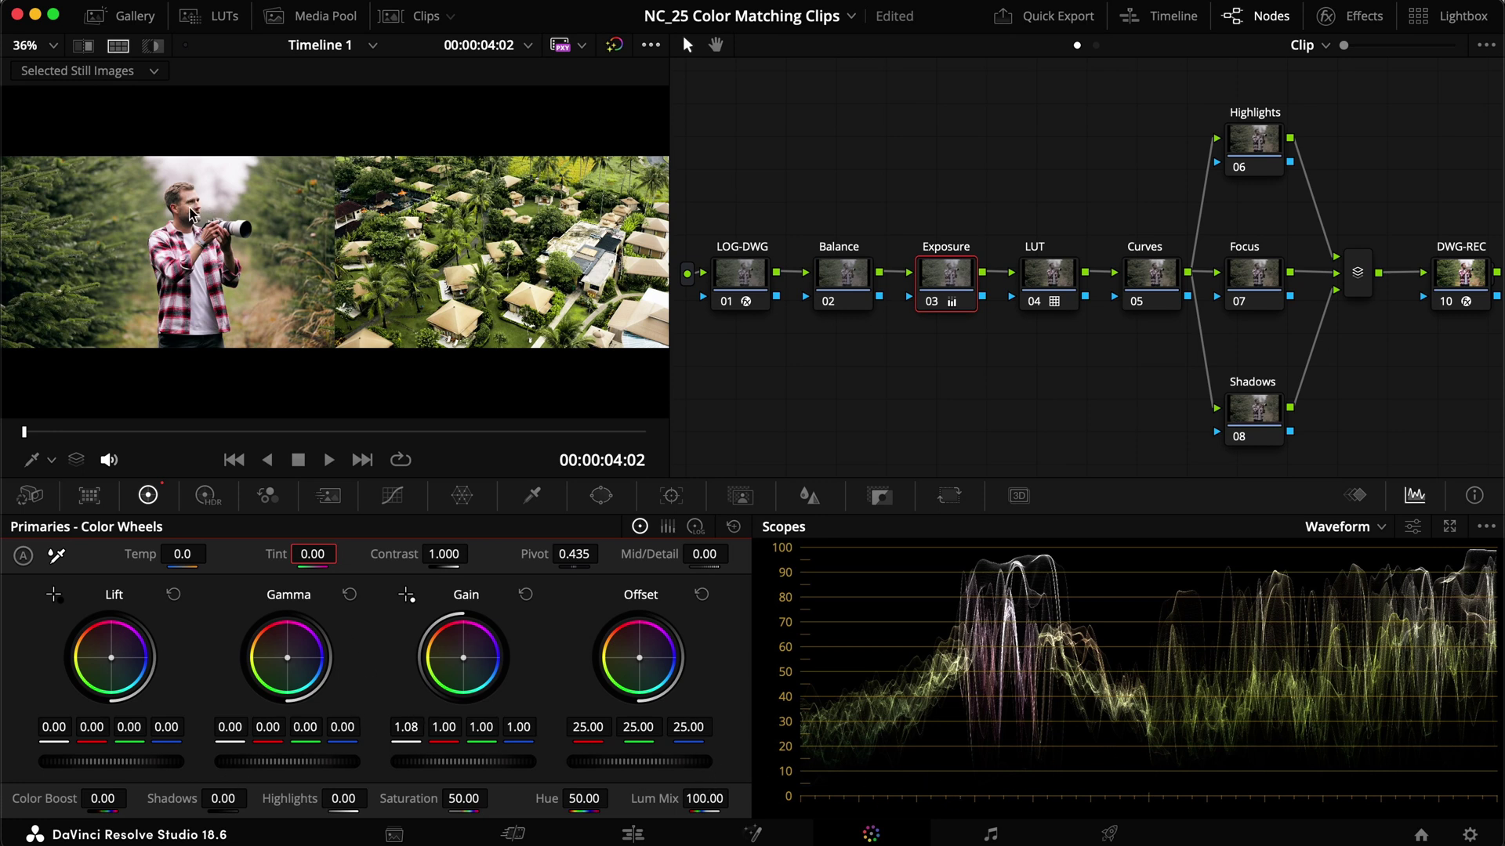
click(526, 594)
drag(222, 729, 249, 729)
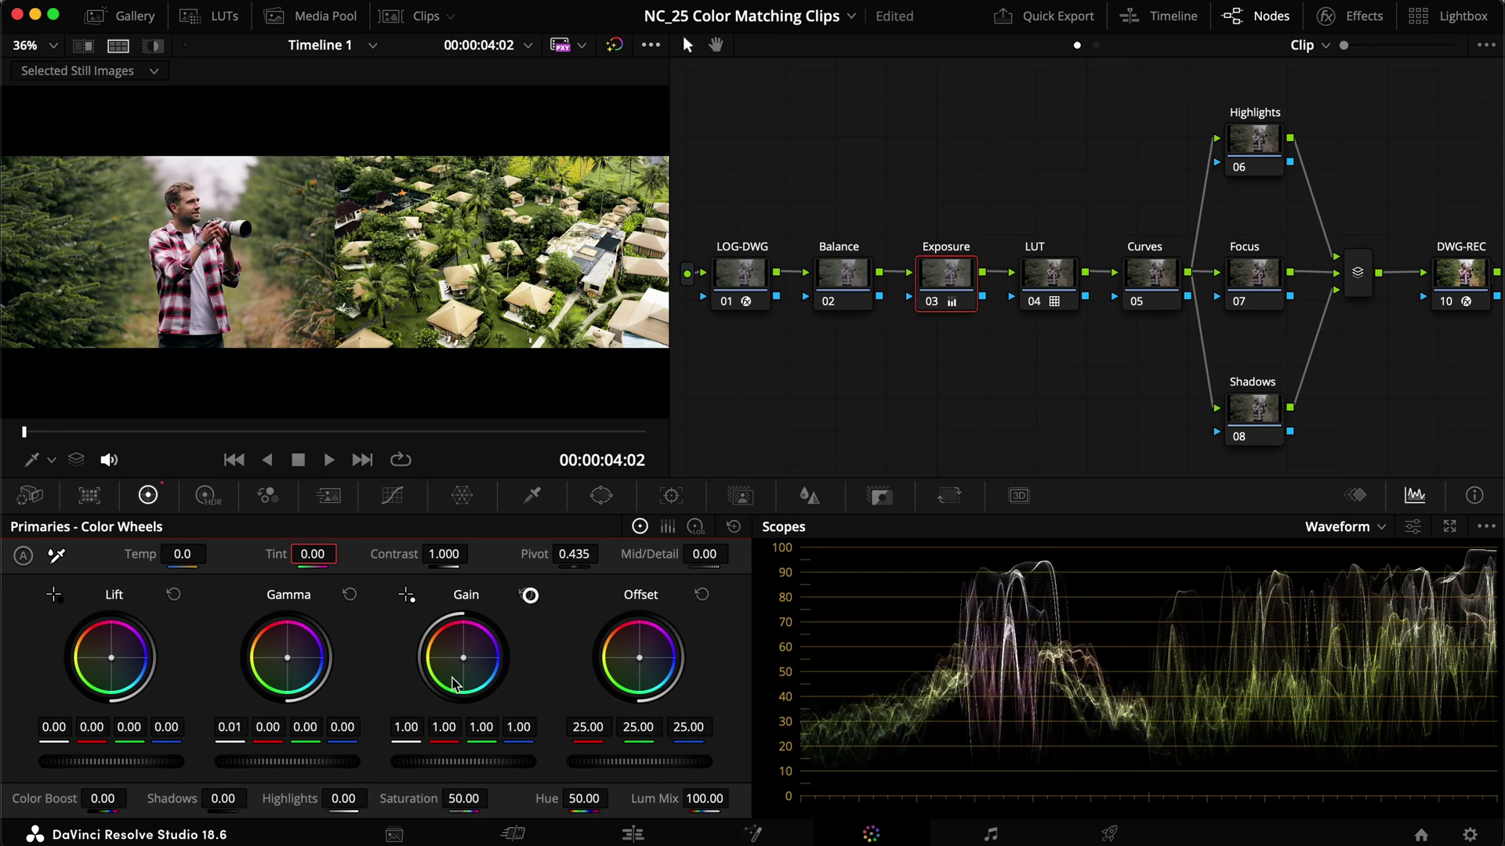
drag(421, 727, 471, 729)
drag(234, 730, 192, 733)
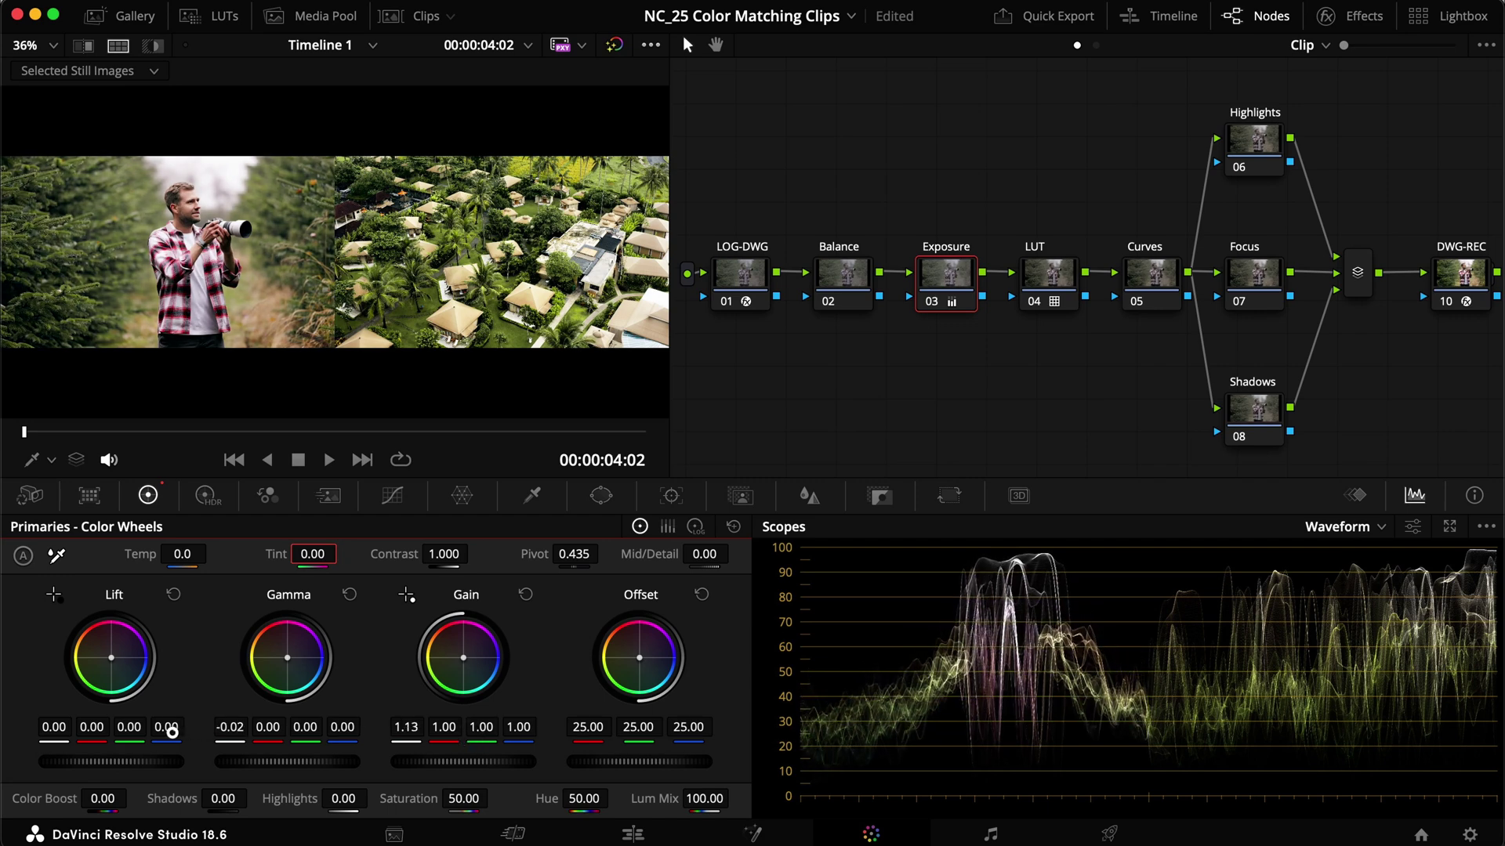
Step: View the Canon R6 clip full frame with the Qualifier picker and lower the Exposure node's master Gamma to -0.04
scroll(174, 233, up, 3)
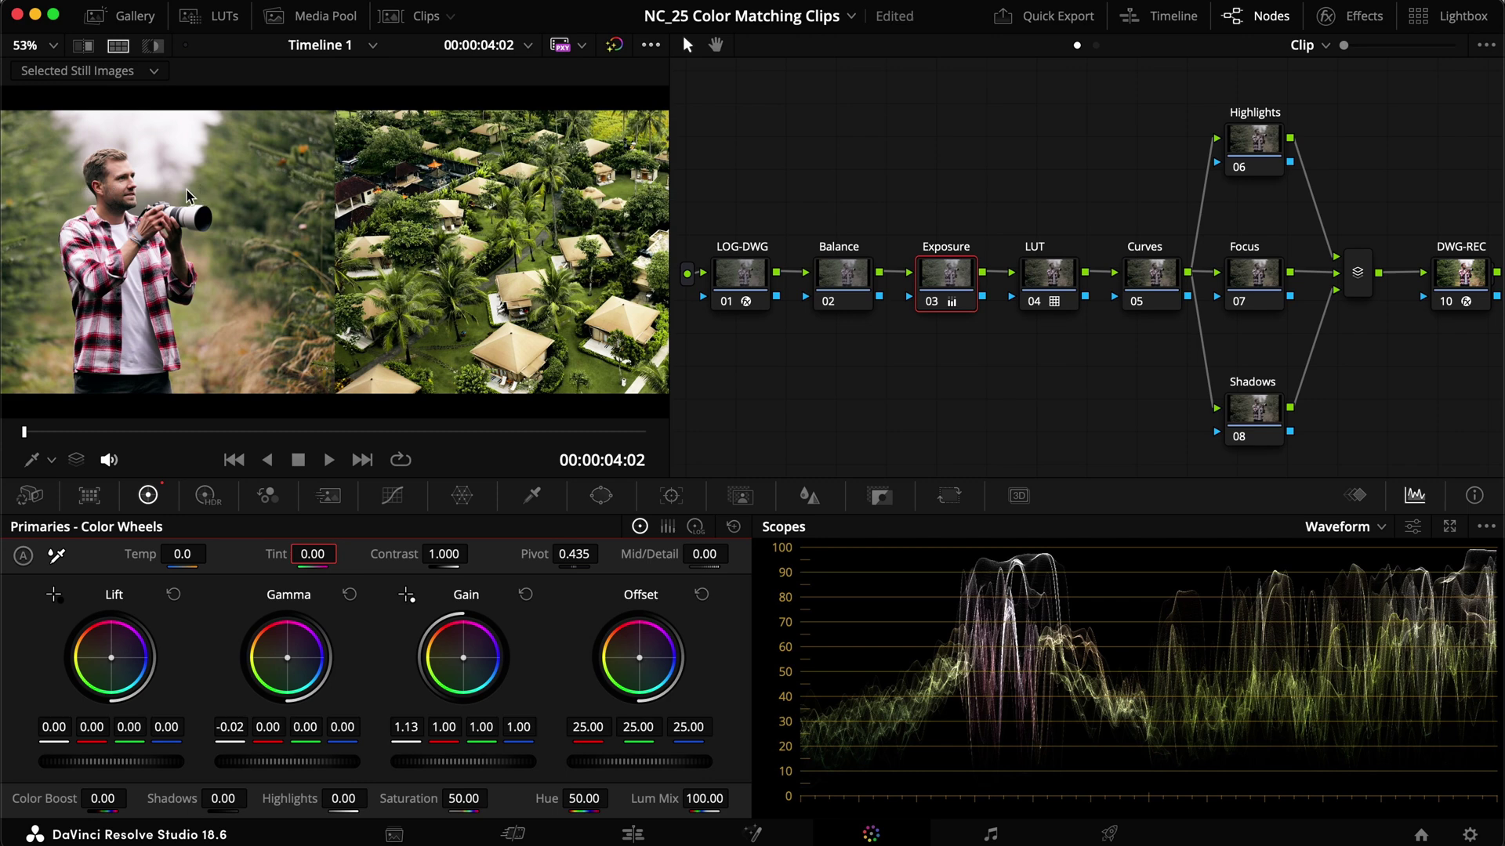
click(51, 460)
click(59, 517)
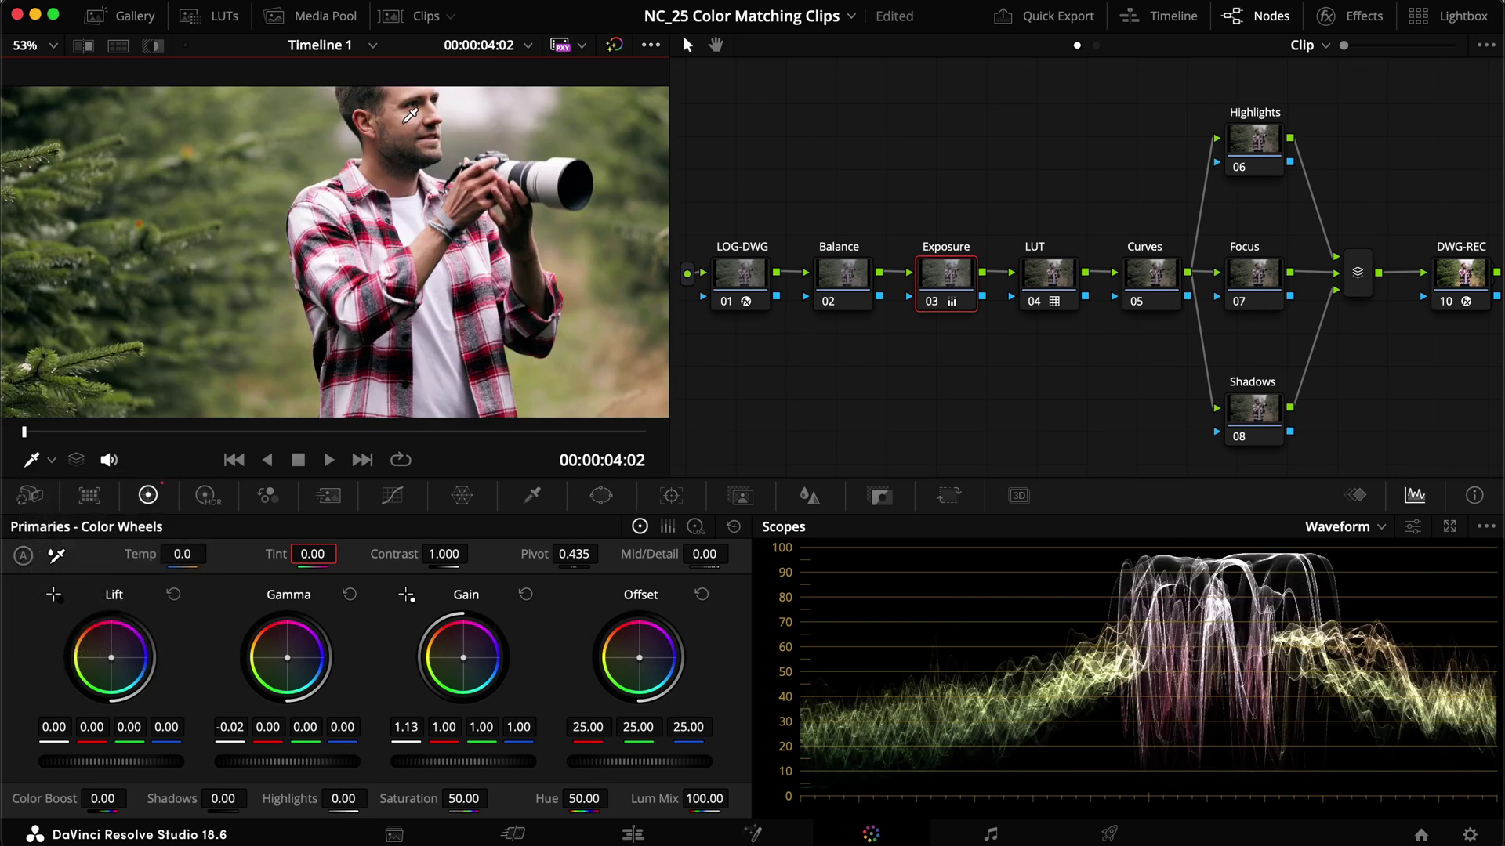
scroll(431, 133, up, 3)
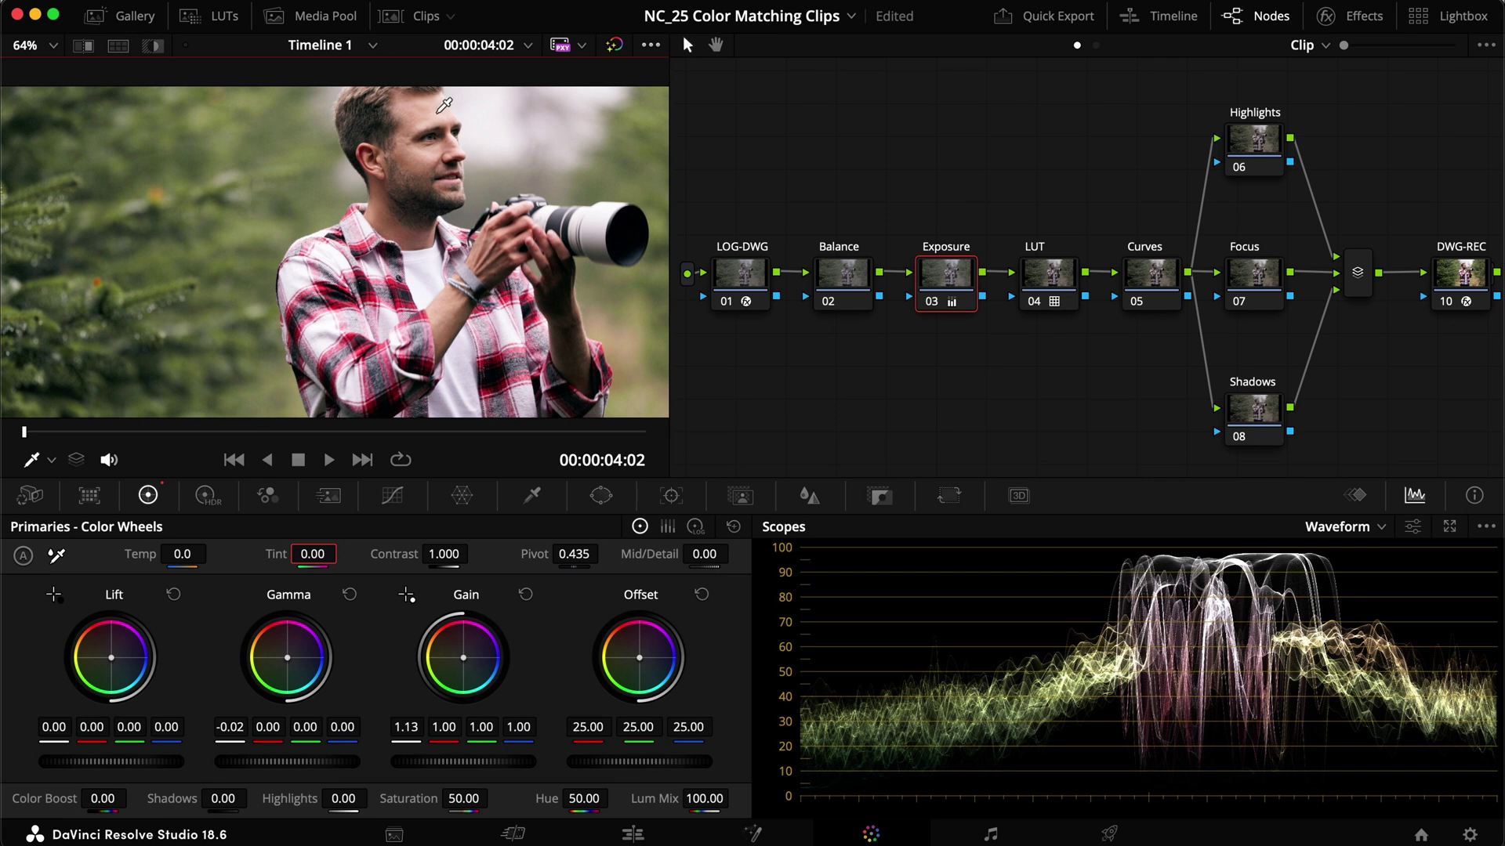
drag(222, 726, 206, 727)
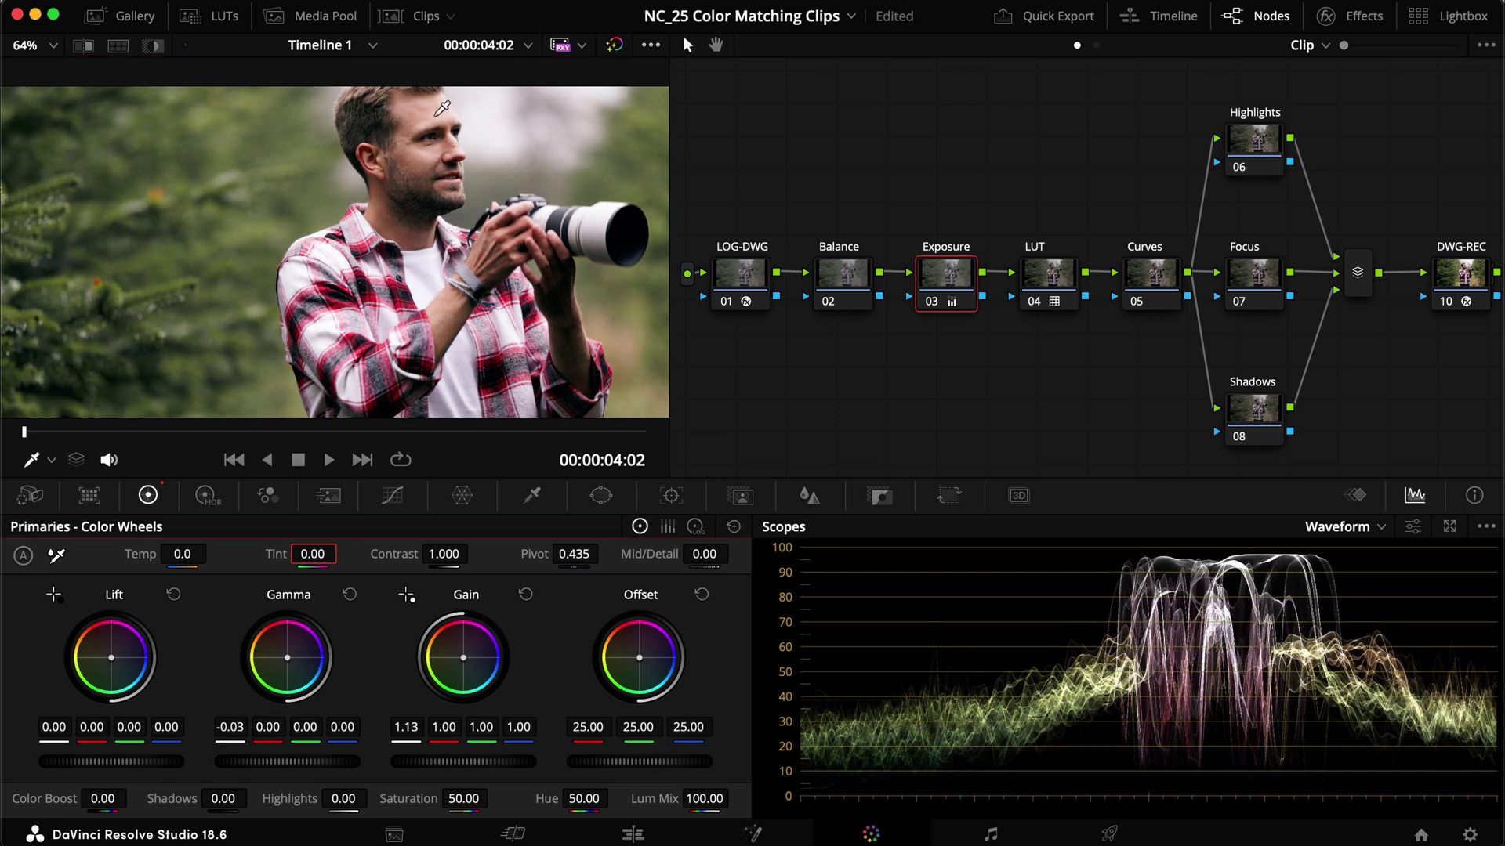
drag(235, 726, 222, 726)
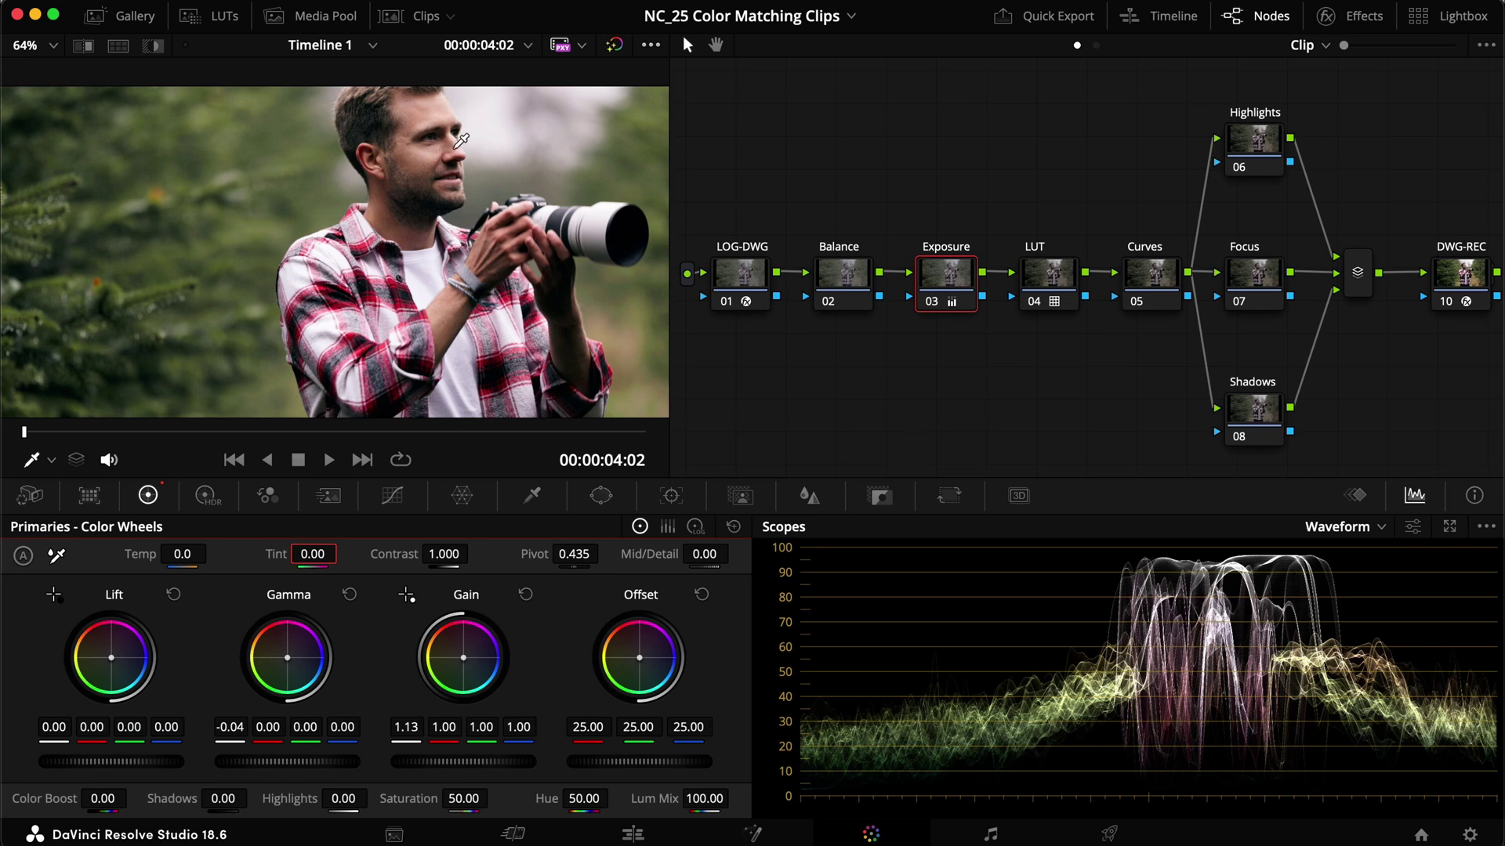
Step: Disable and re-enable the Exposure node to compare the whole Canon R6 frame with and without it
scroll(452, 128, down, 5)
scroll(445, 157, down, 3)
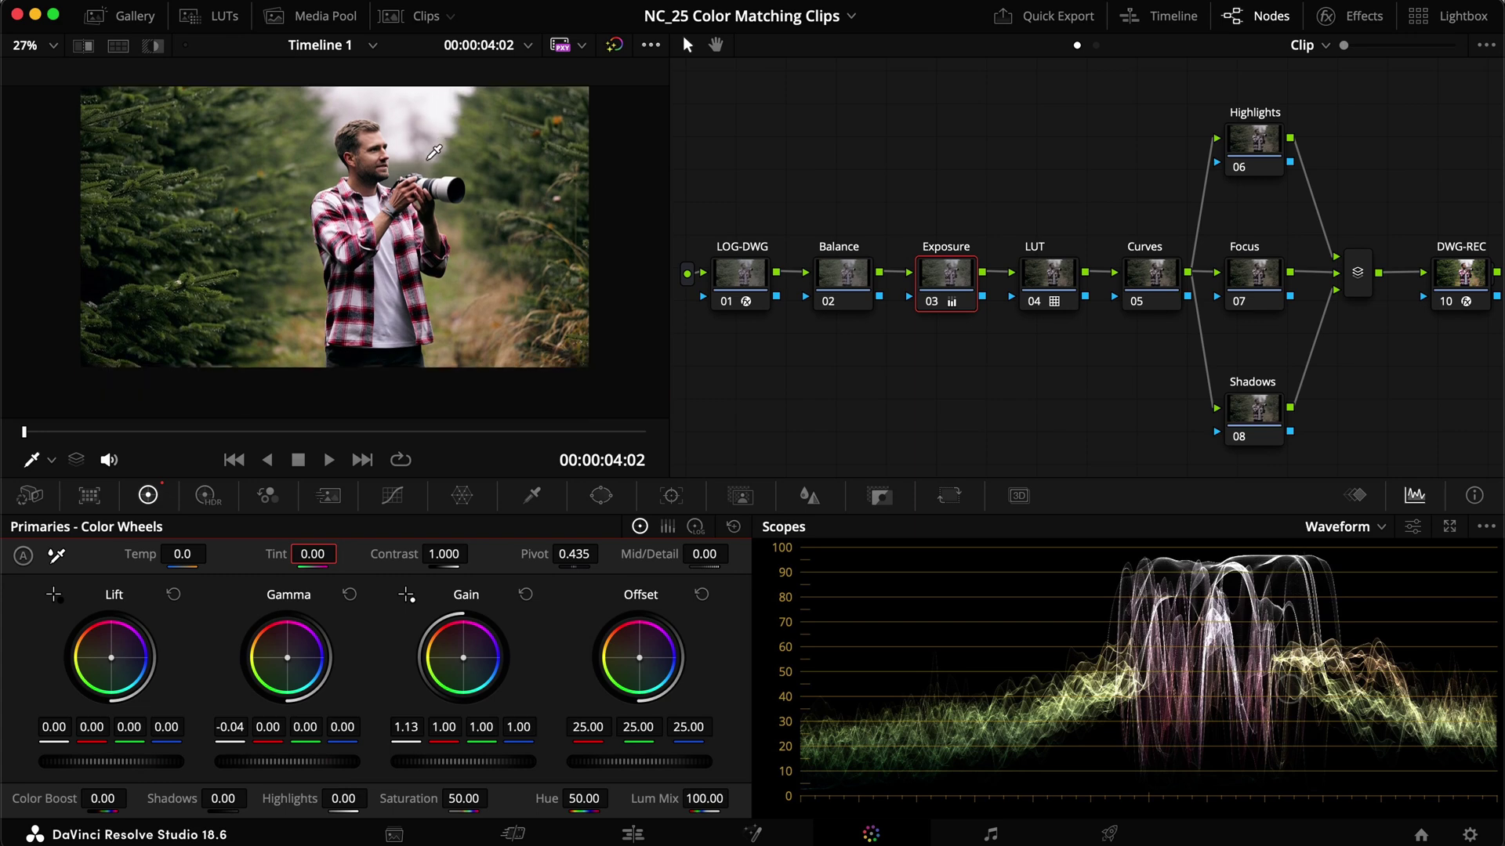
key(super+d)
key(super+d)
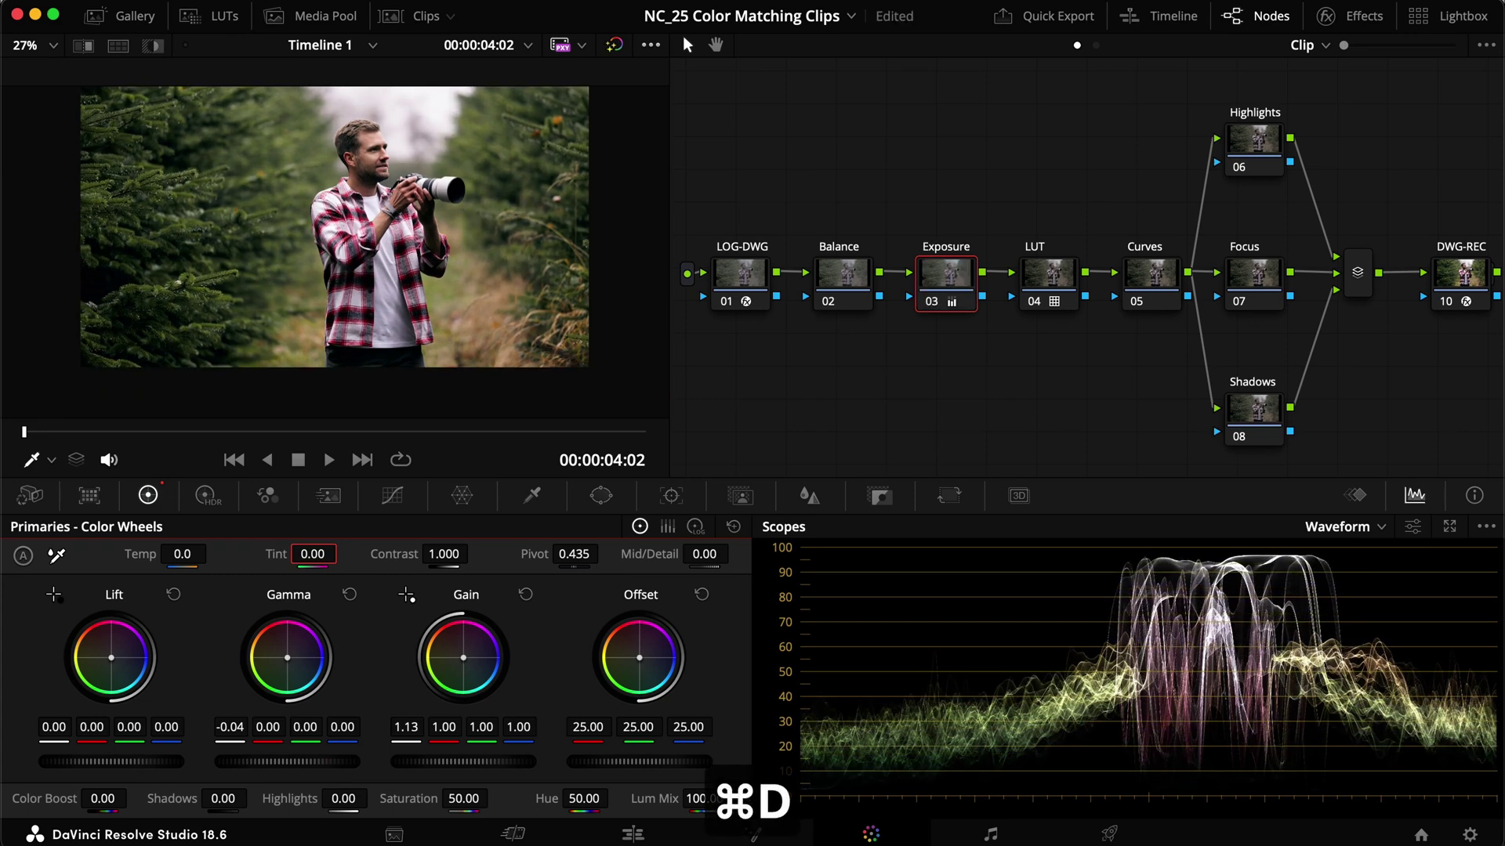
Step: Bring back the split screen with the Reference still and set the Exposure node's Shadows to 22.00 and Highlights to -4.50
click(118, 46)
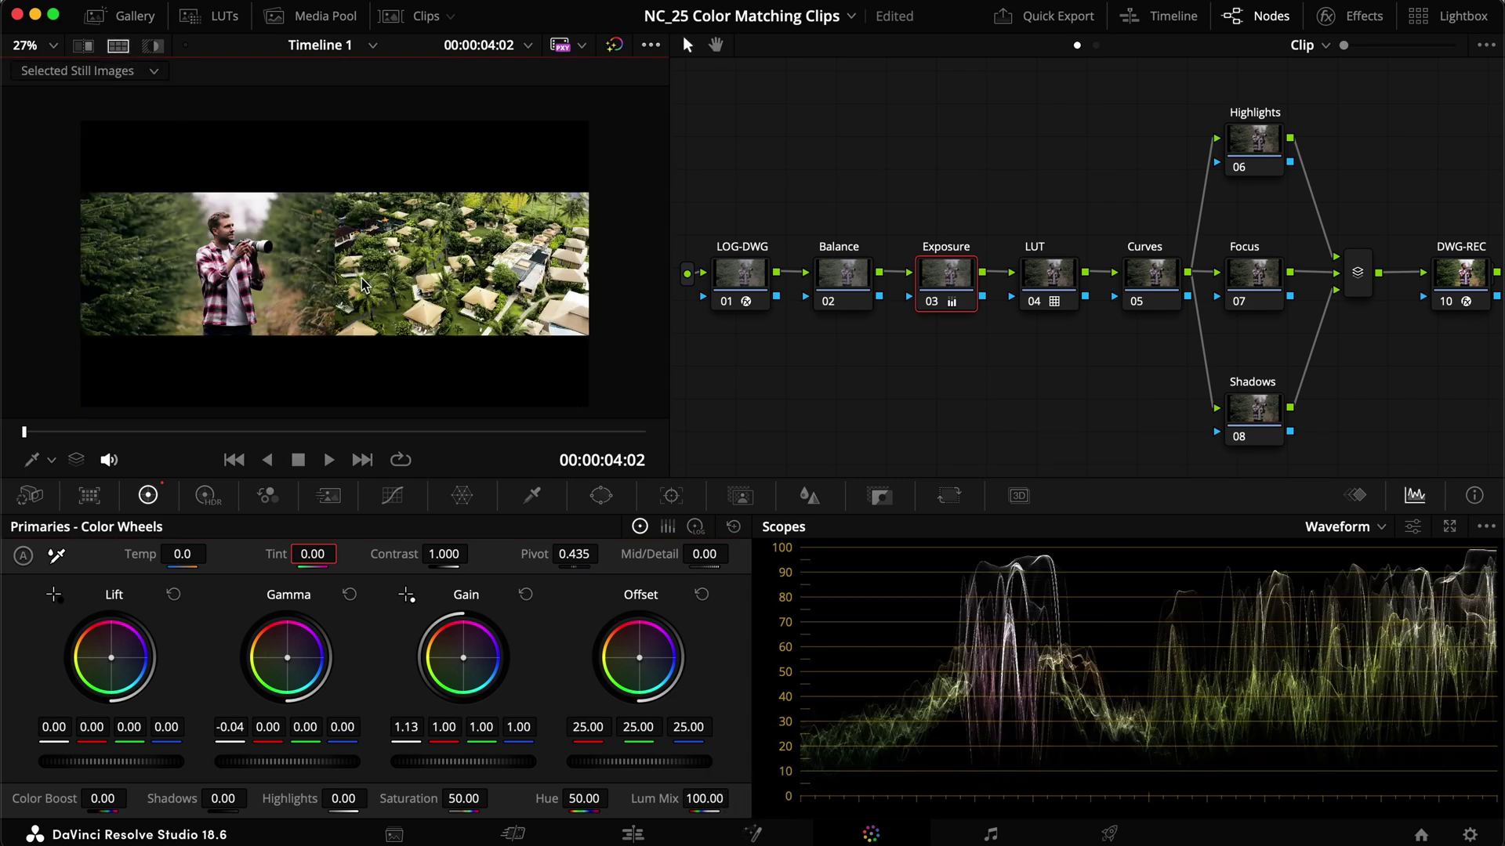
key(shift+z)
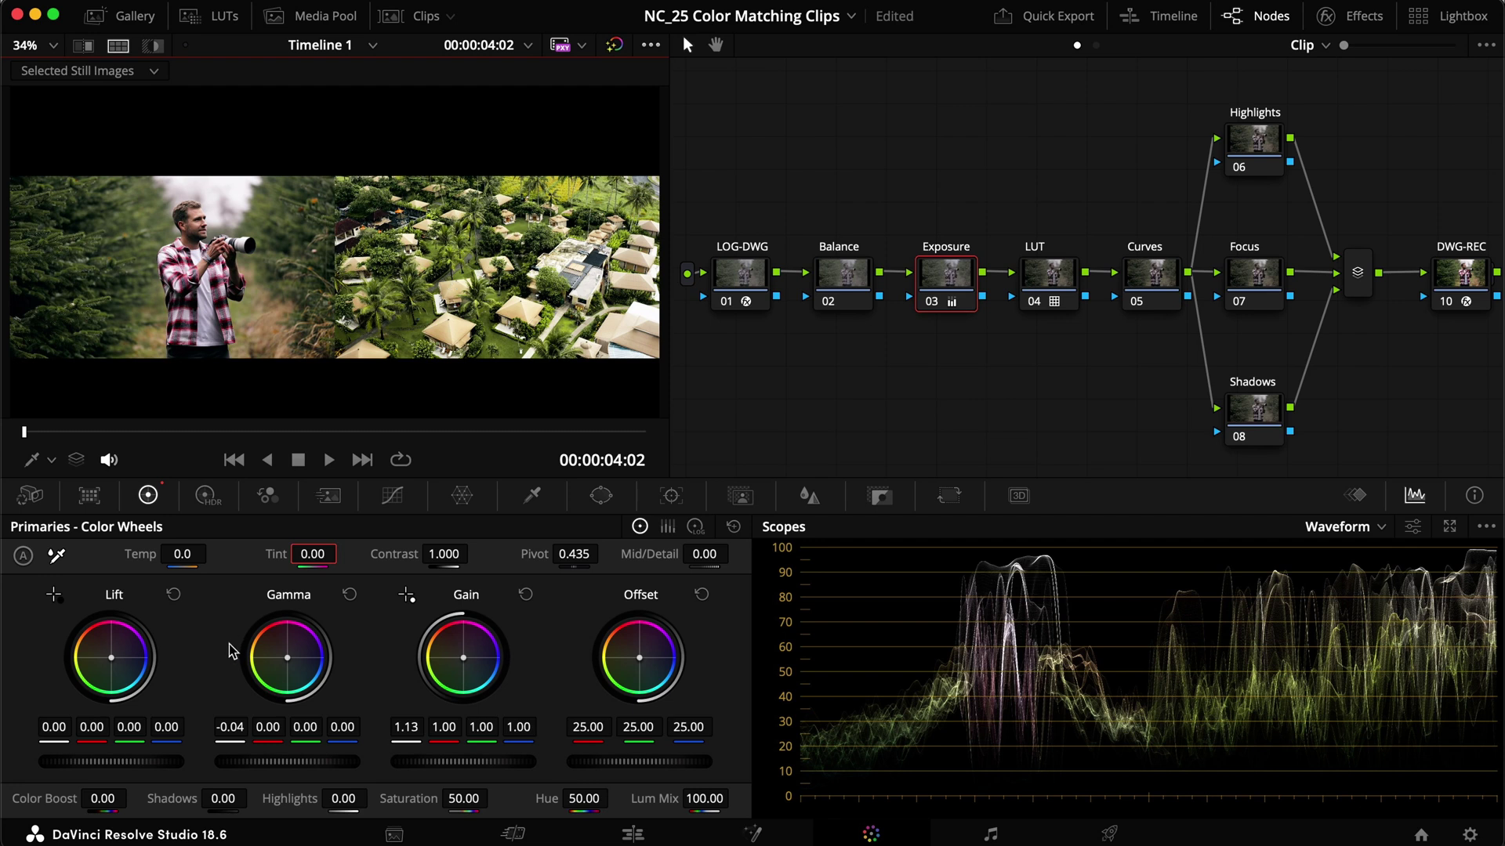
drag(243, 796, 325, 799)
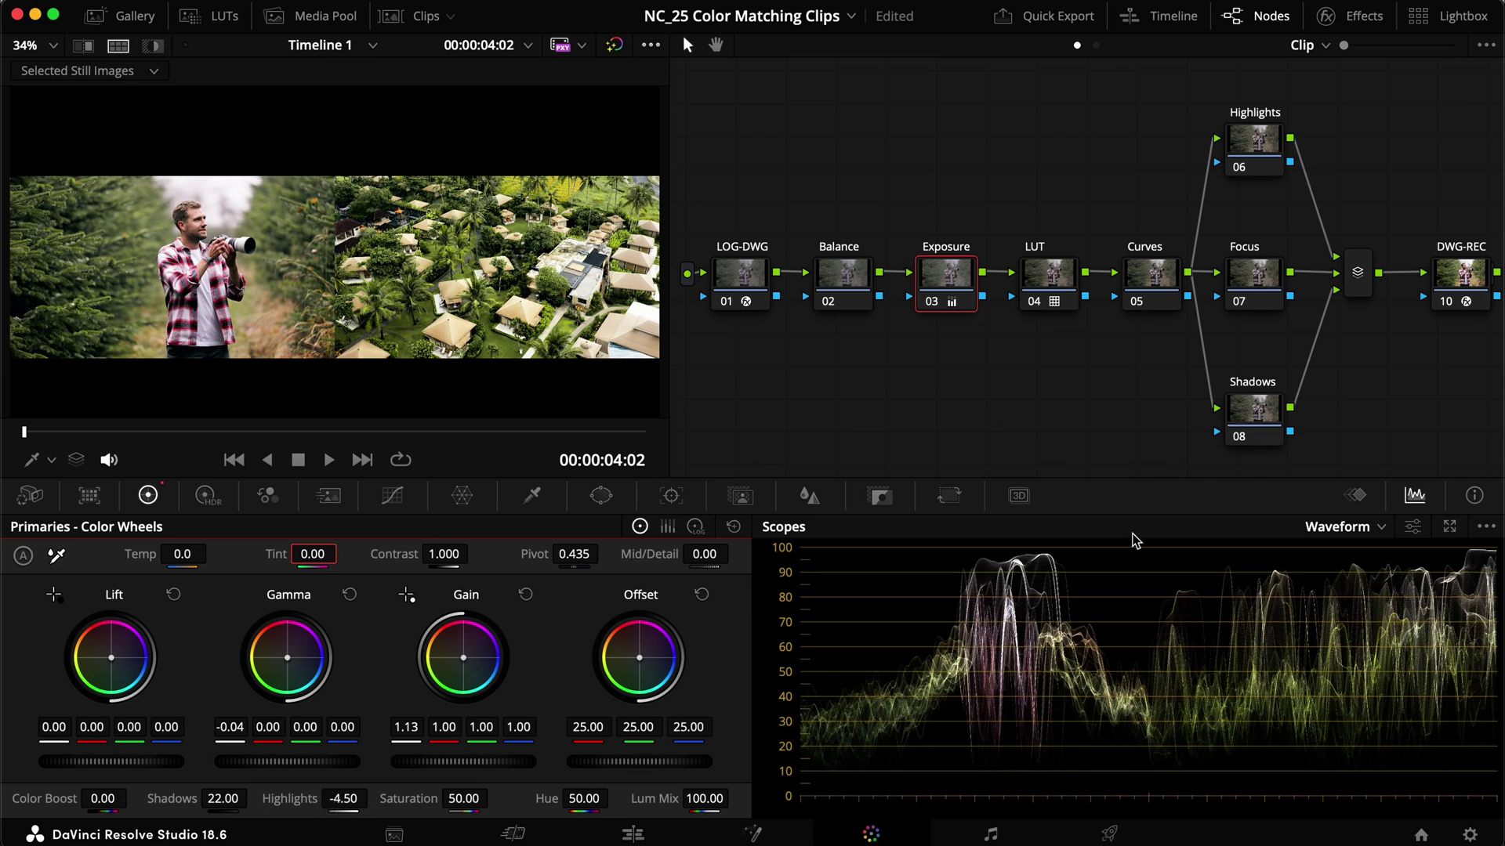
key(super+d)
key(super+d)
Step: Switch the scope to Vectorscope, select the Balance node and place a floating Scopes window over the node graph
click(1340, 530)
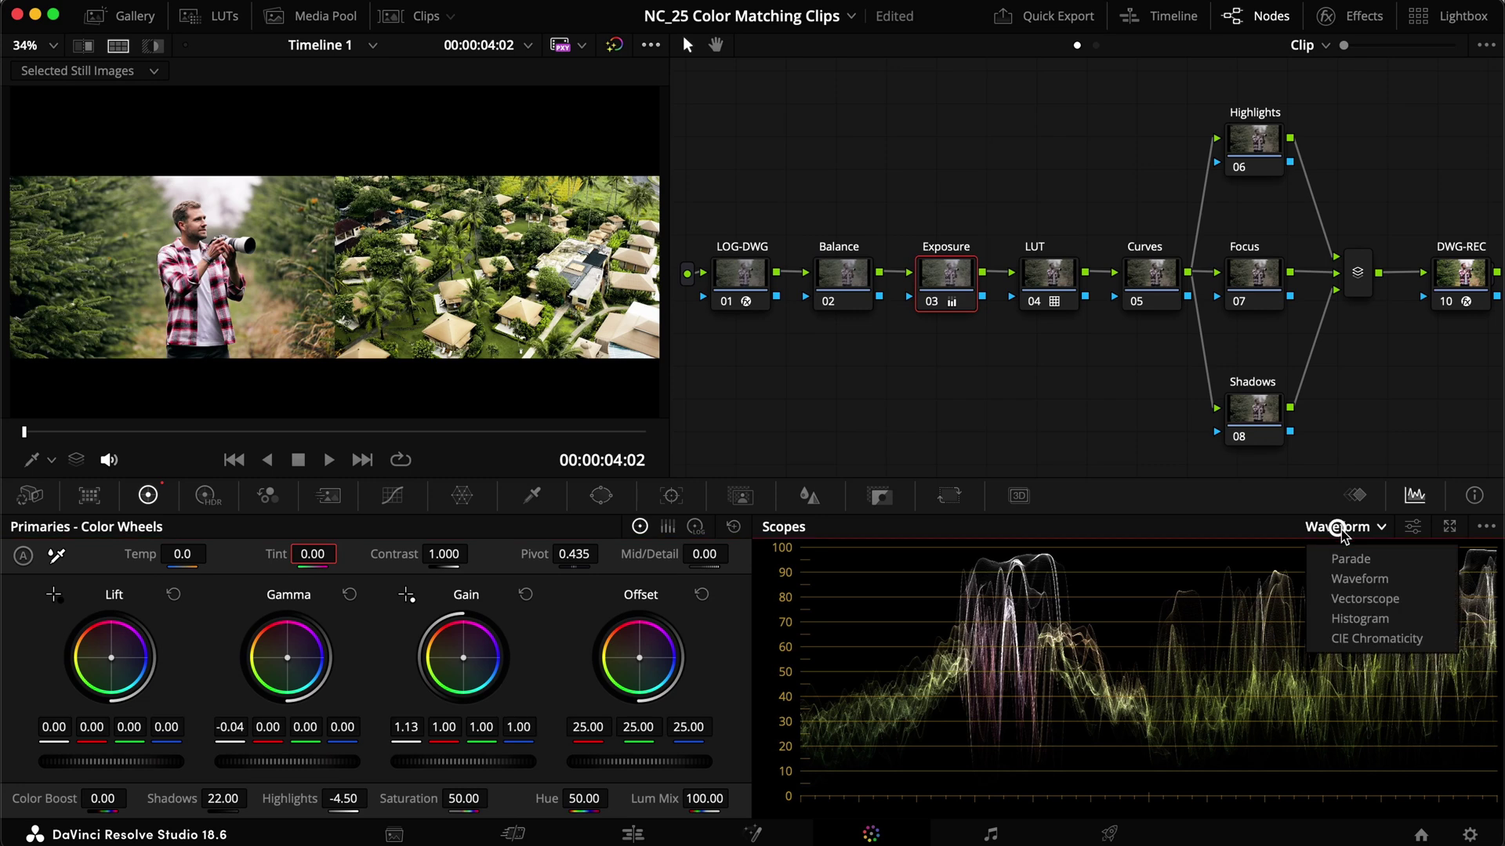
click(1373, 600)
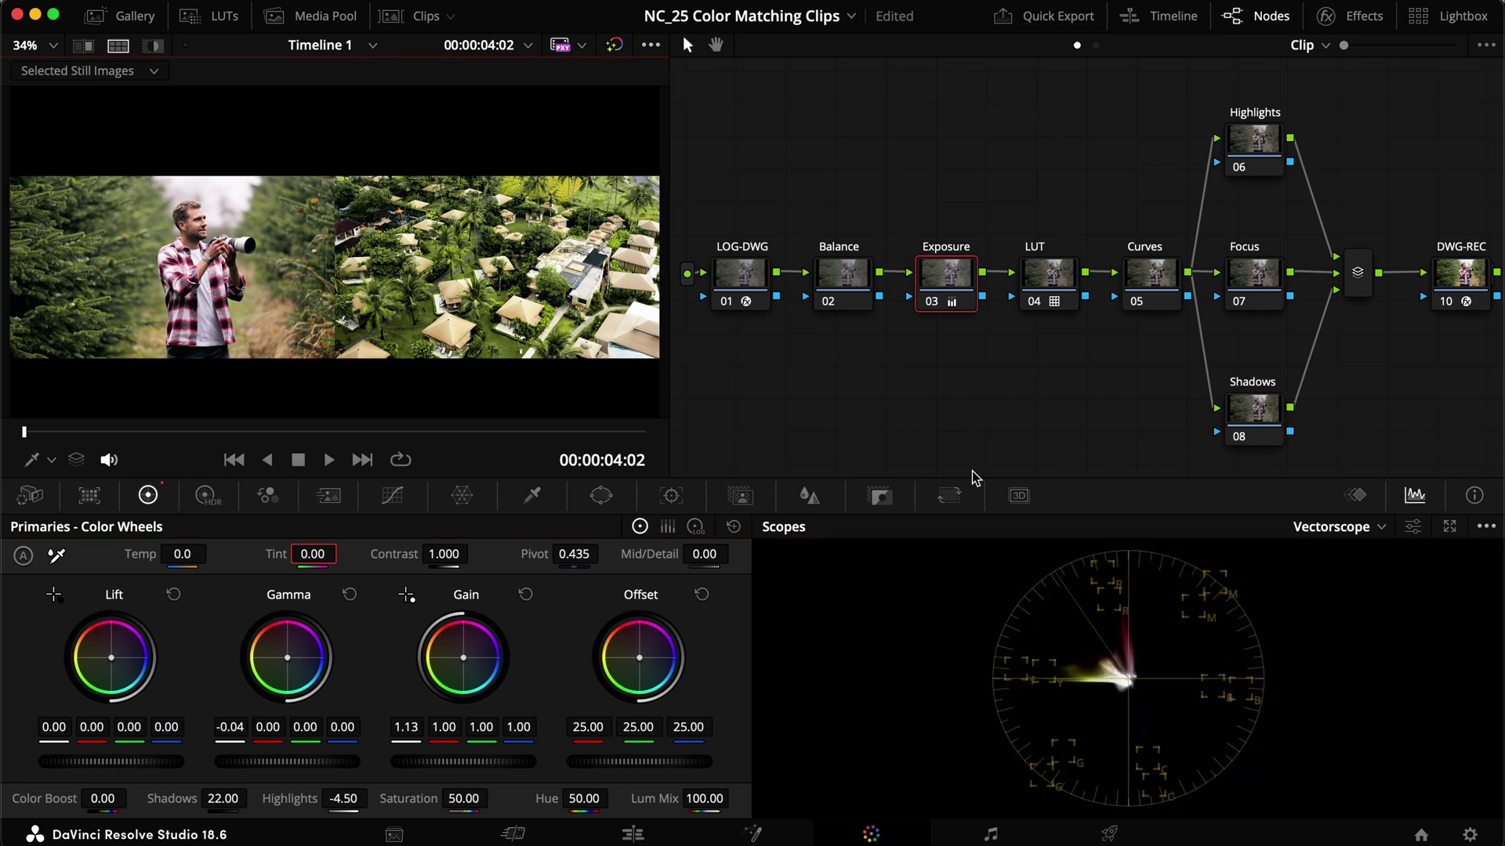
click(844, 275)
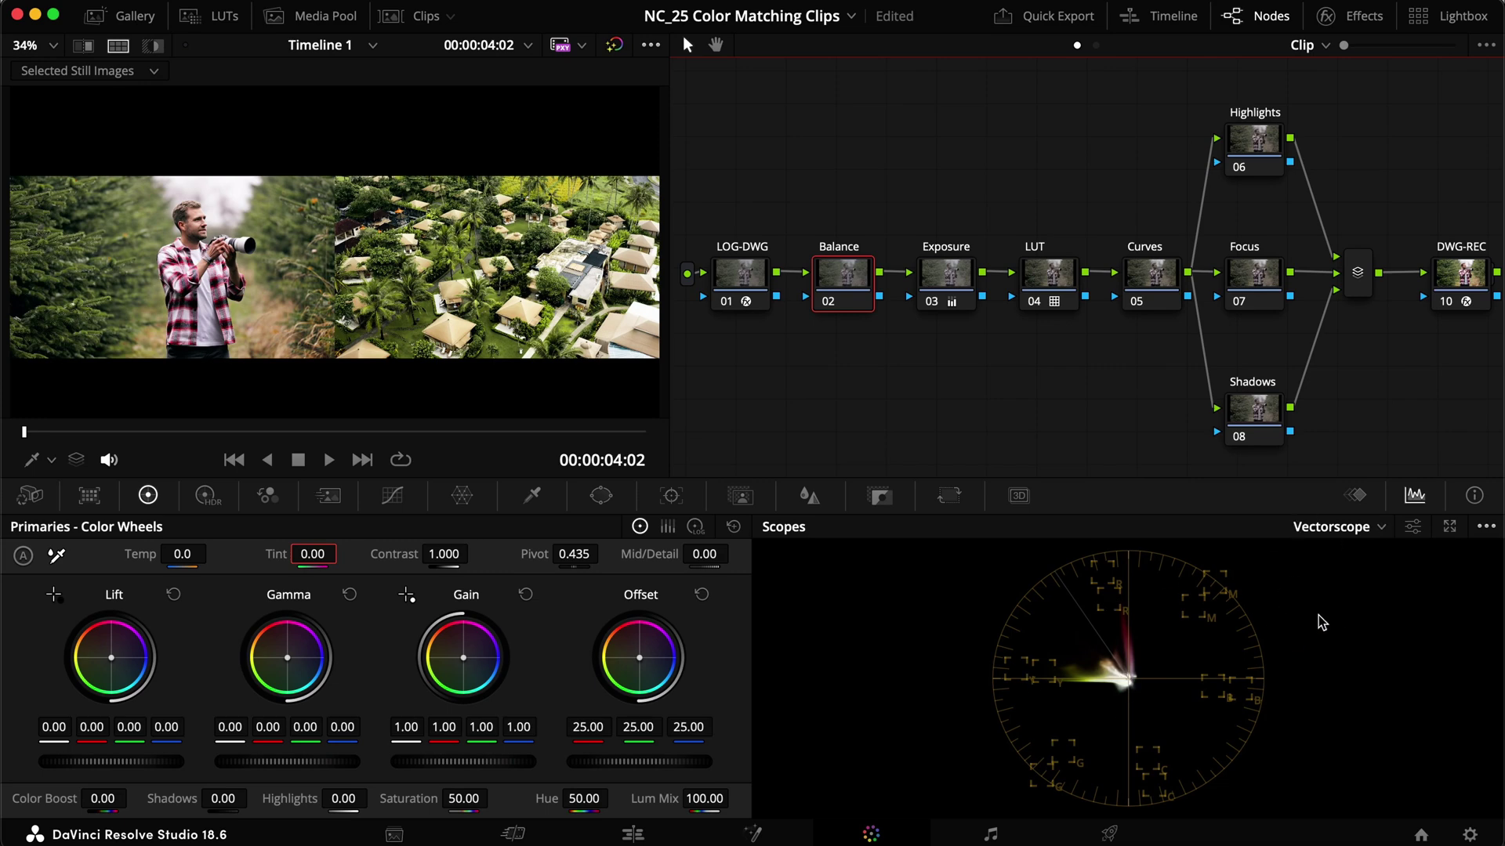
key(super+shift+w)
drag(967, 170, 1008, 454)
drag(885, 459, 913, 41)
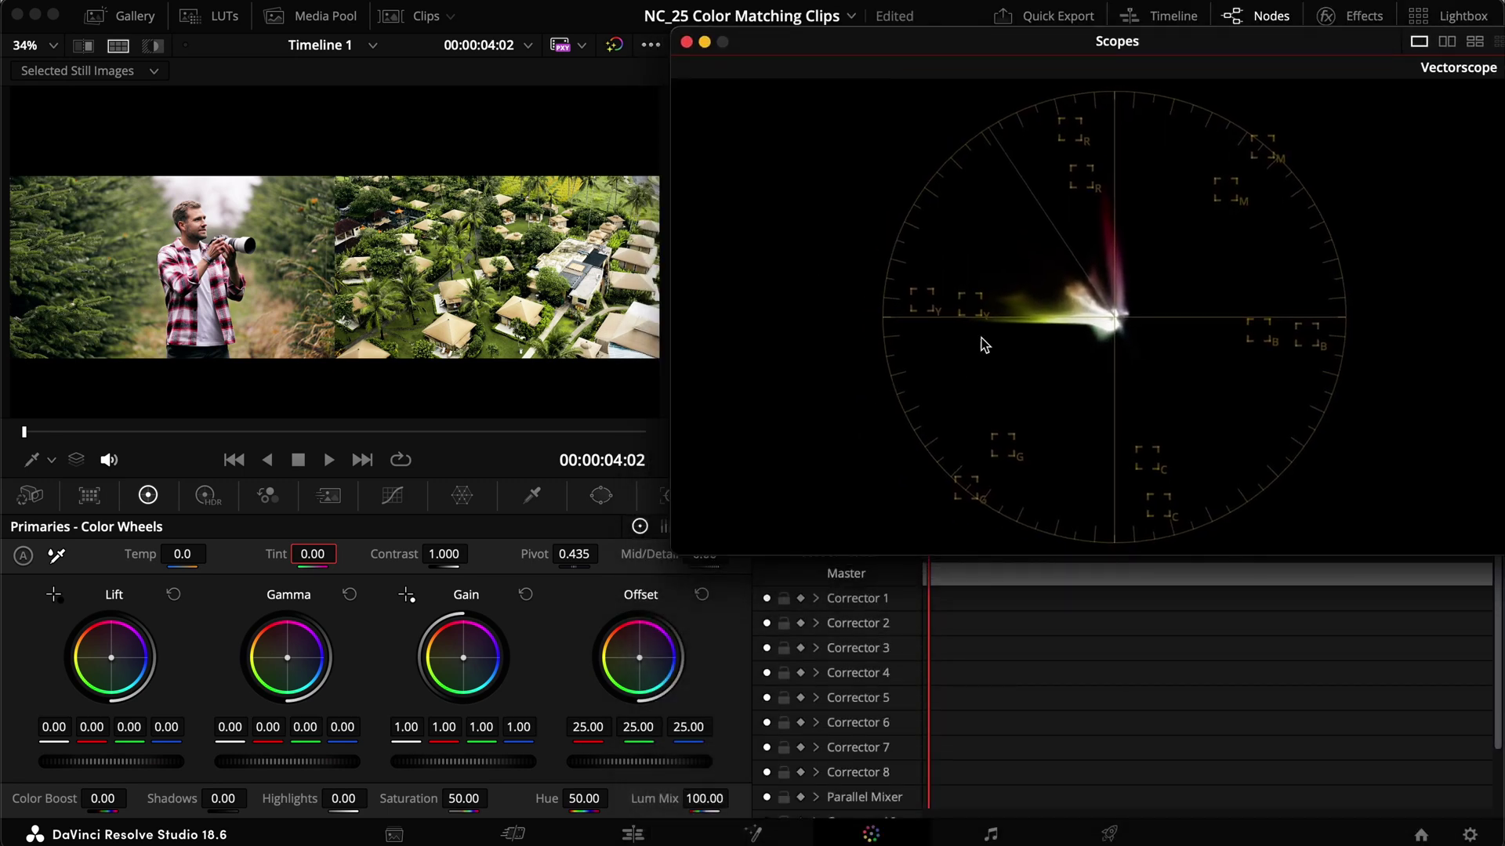
Step: Shift the Balance node's Offset color balance to 23.53 red, 24.98 green and 23.87 blue, resetting any exaggerated trial shift
drag(641, 662, 747, 750)
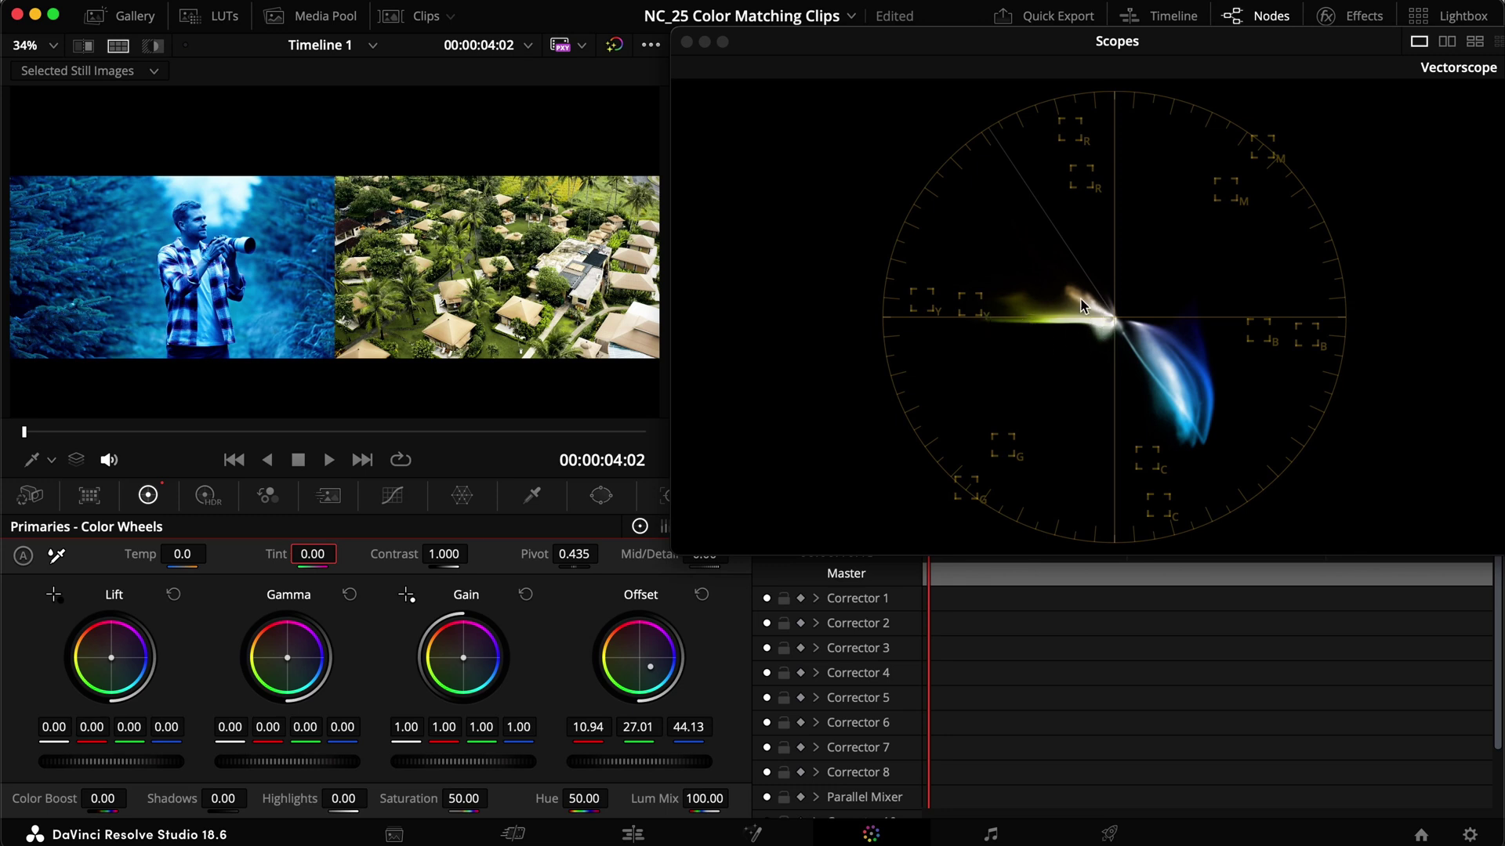
click(701, 594)
scroll(109, 258, up, 1)
scroll(109, 259, up, 2)
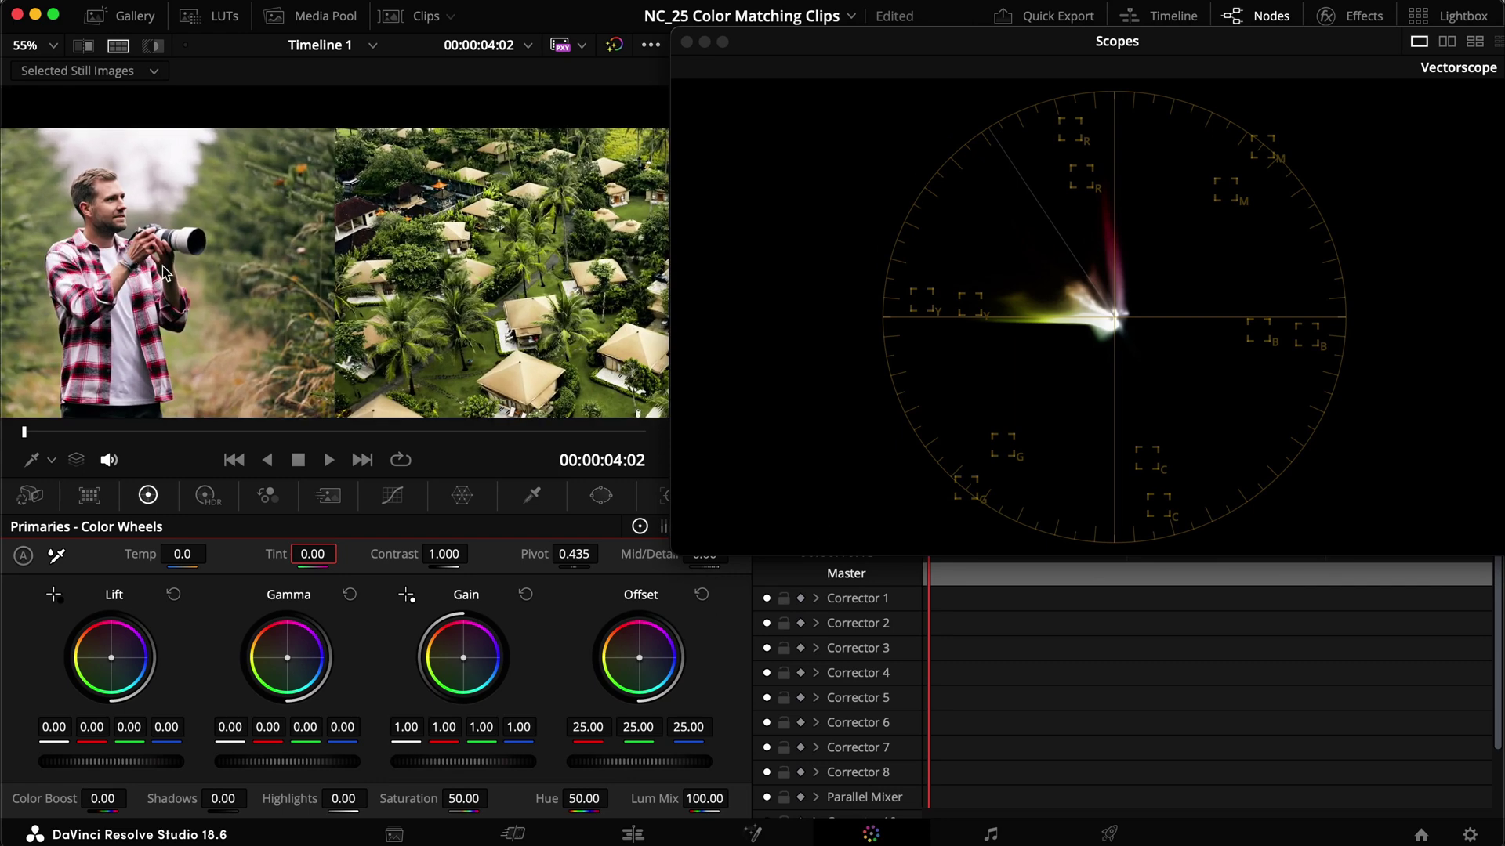
click(638, 657)
drag(638, 657, 635, 663)
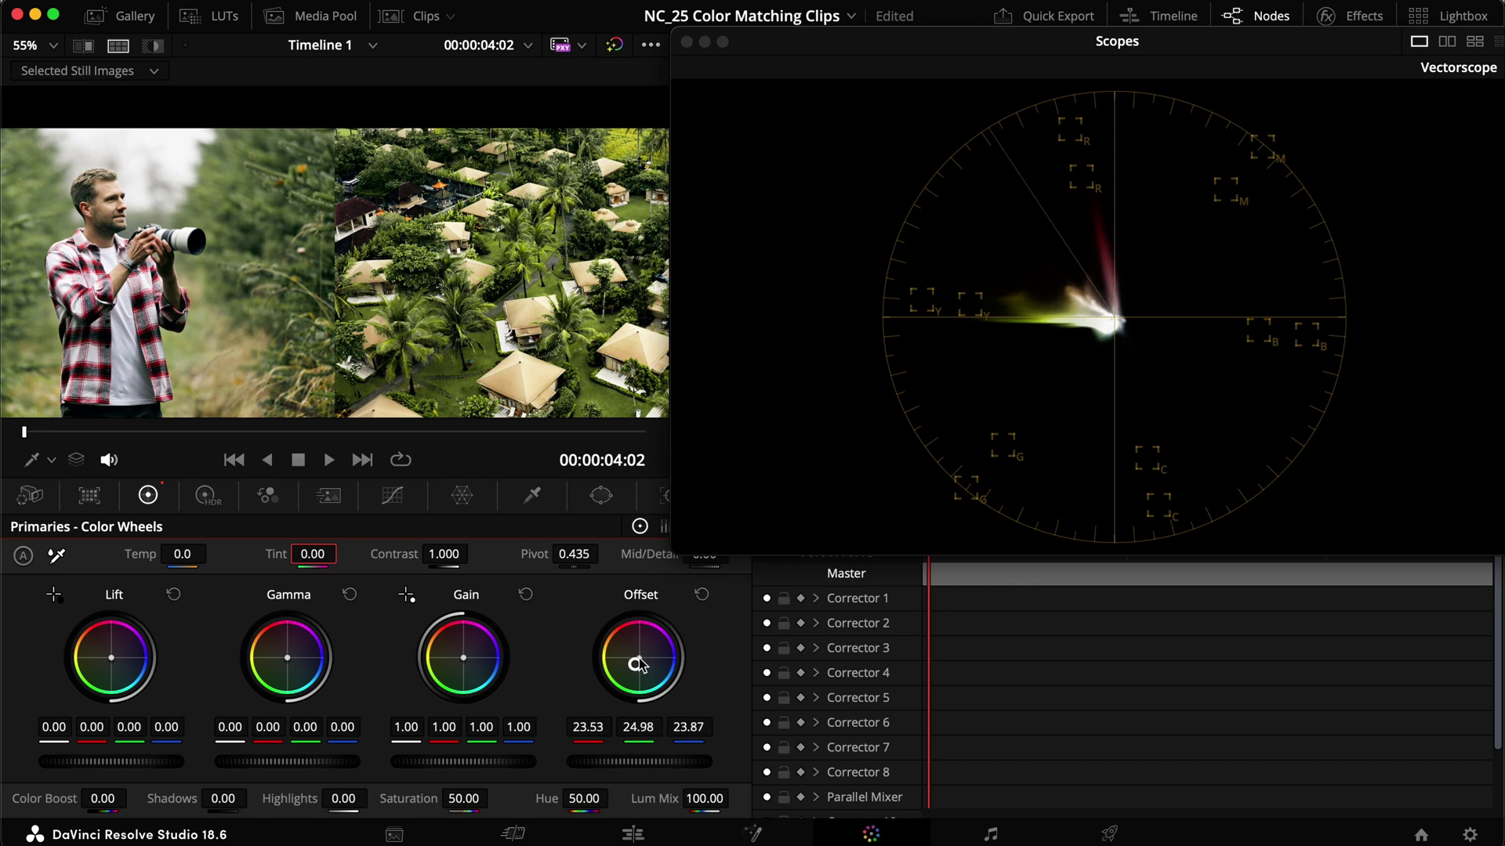
Step: Compare the Canon R6 clip with the Balance node off and on, in split screen and full frame
key(super+d)
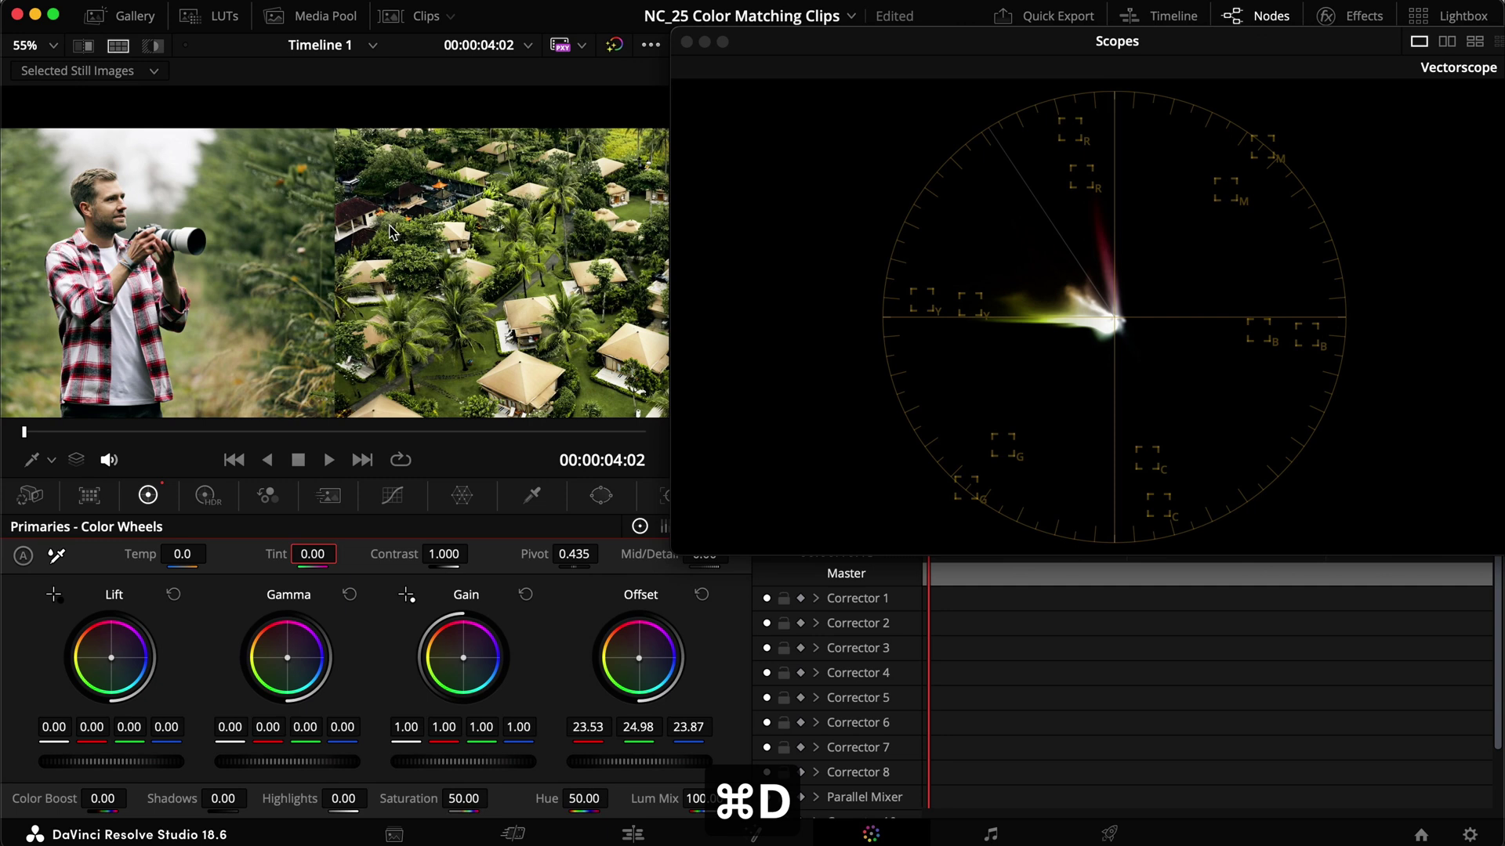
key(super+d)
key(super+d)
key(super+d)
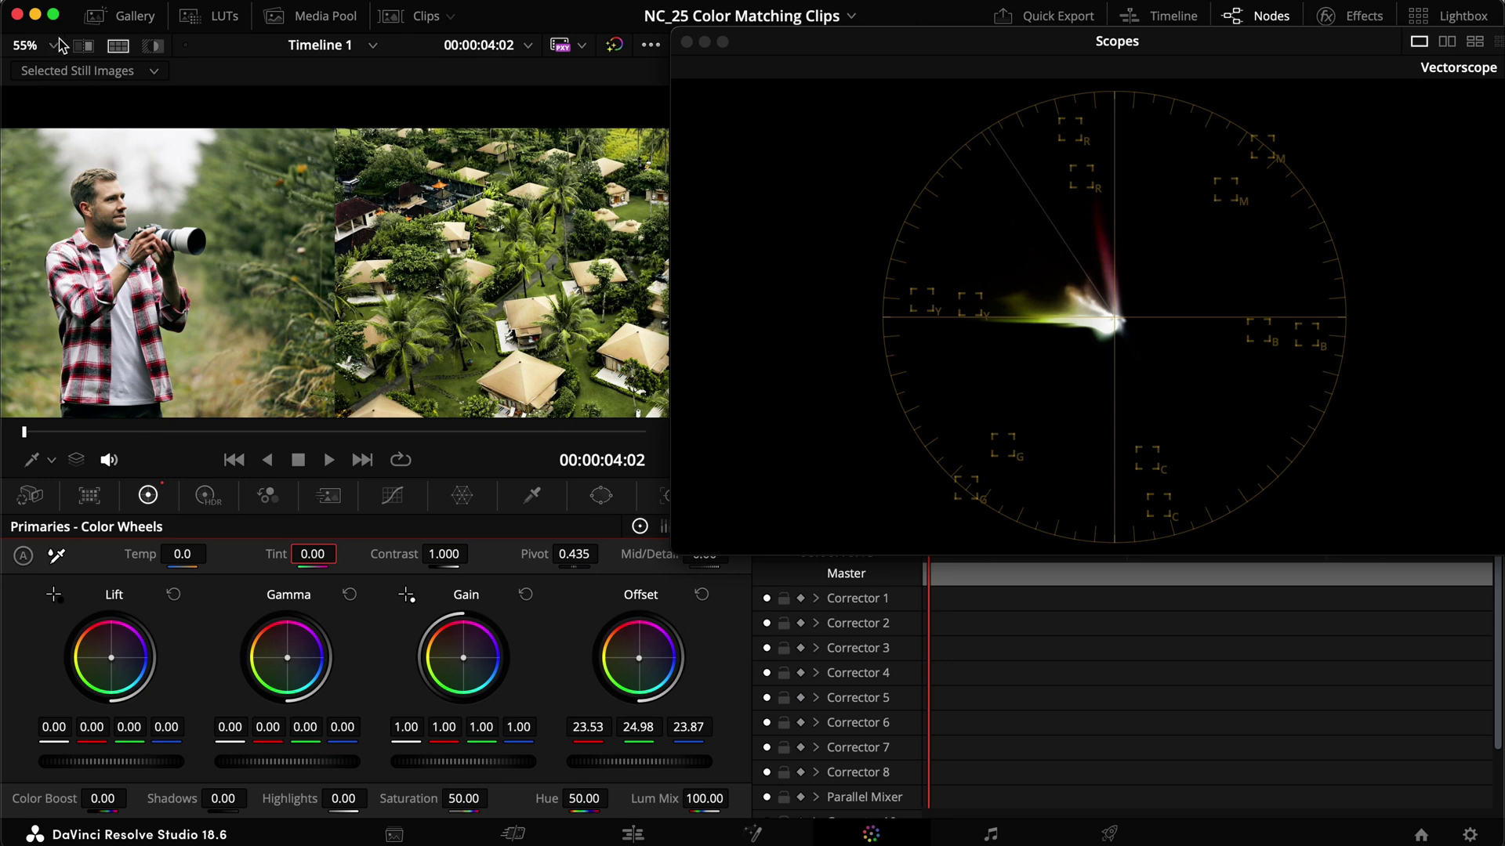
click(118, 46)
key(super+d)
key(super+d)
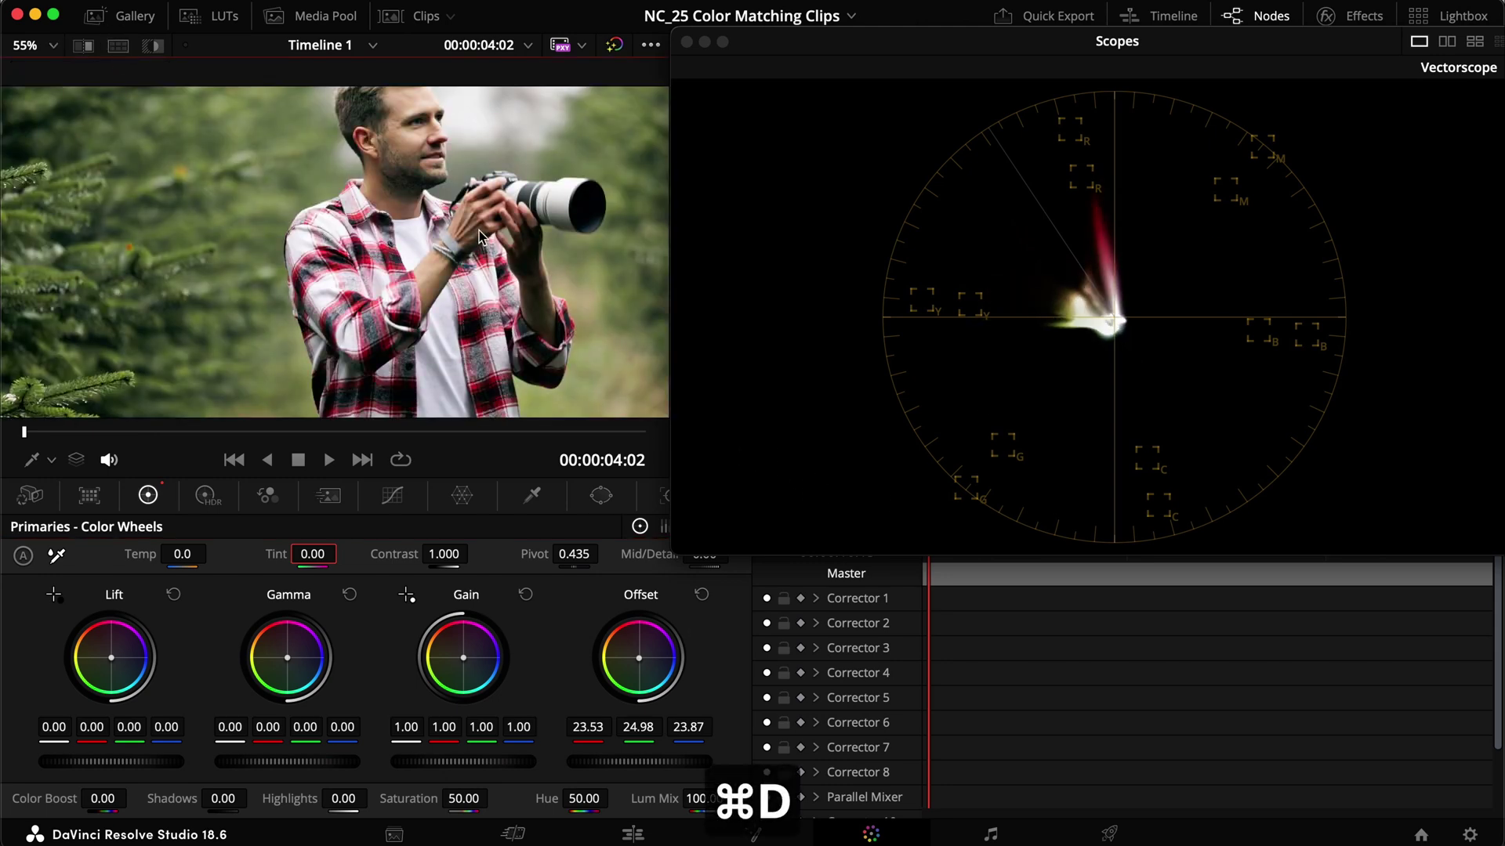
Step: Enable the Qualifier picker, set the Balance node's green Offset to 24.18 and compare the node off and on
click(50, 460)
click(65, 515)
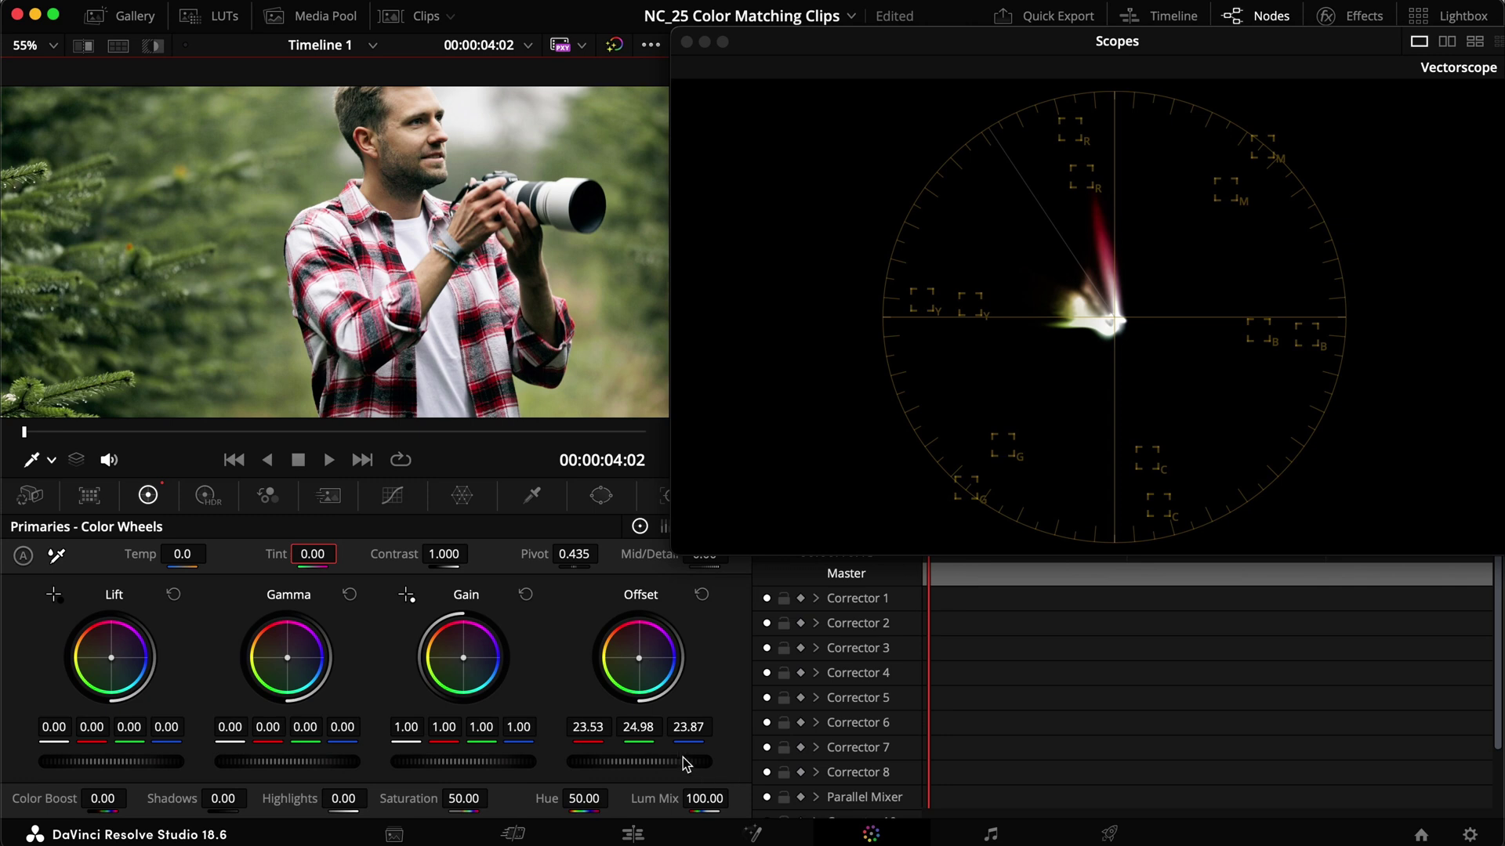
drag(637, 728, 632, 729)
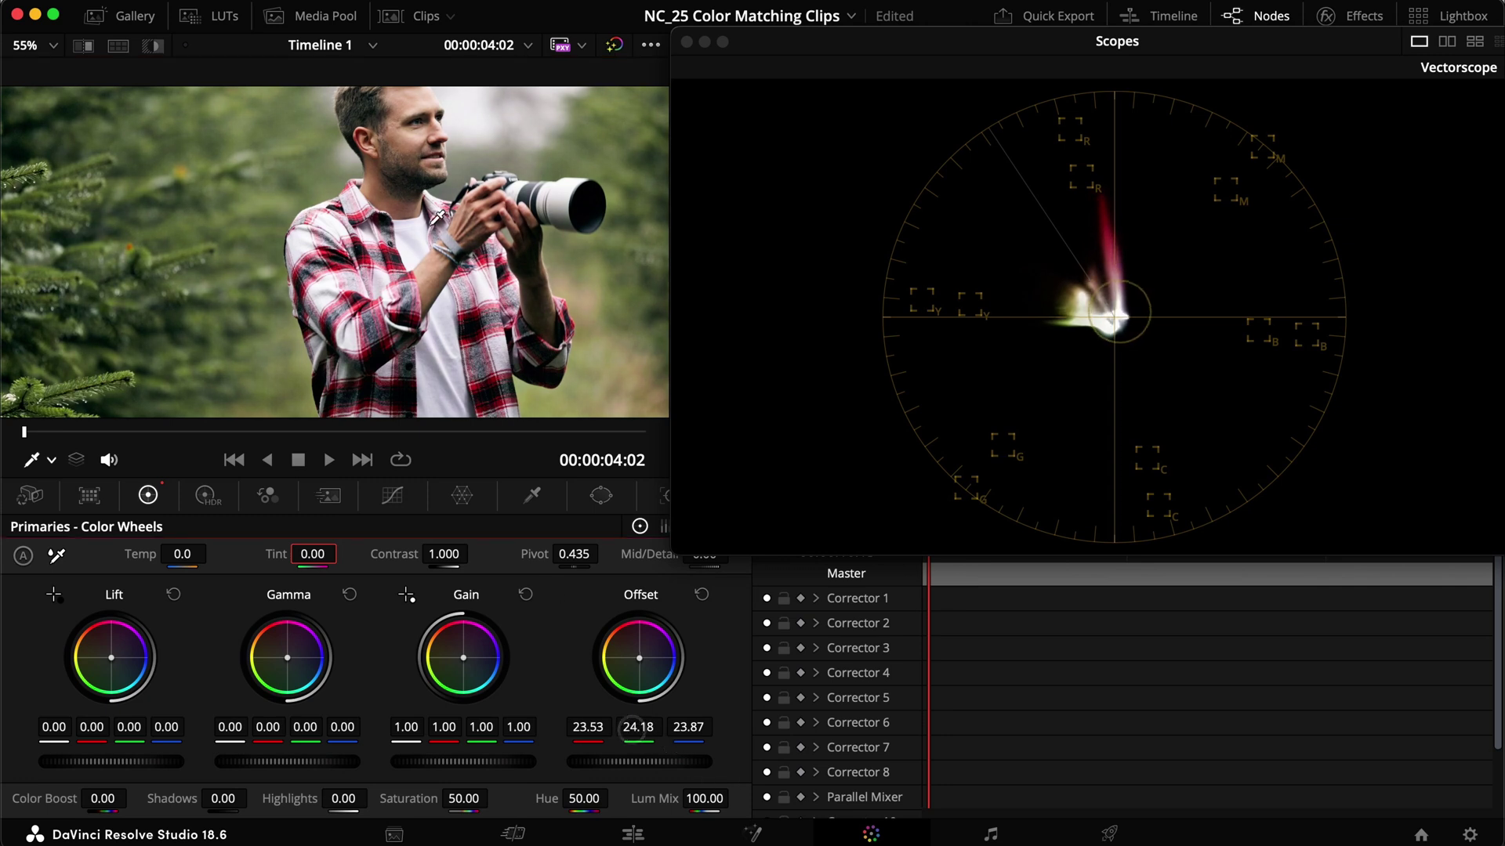
key(super+d)
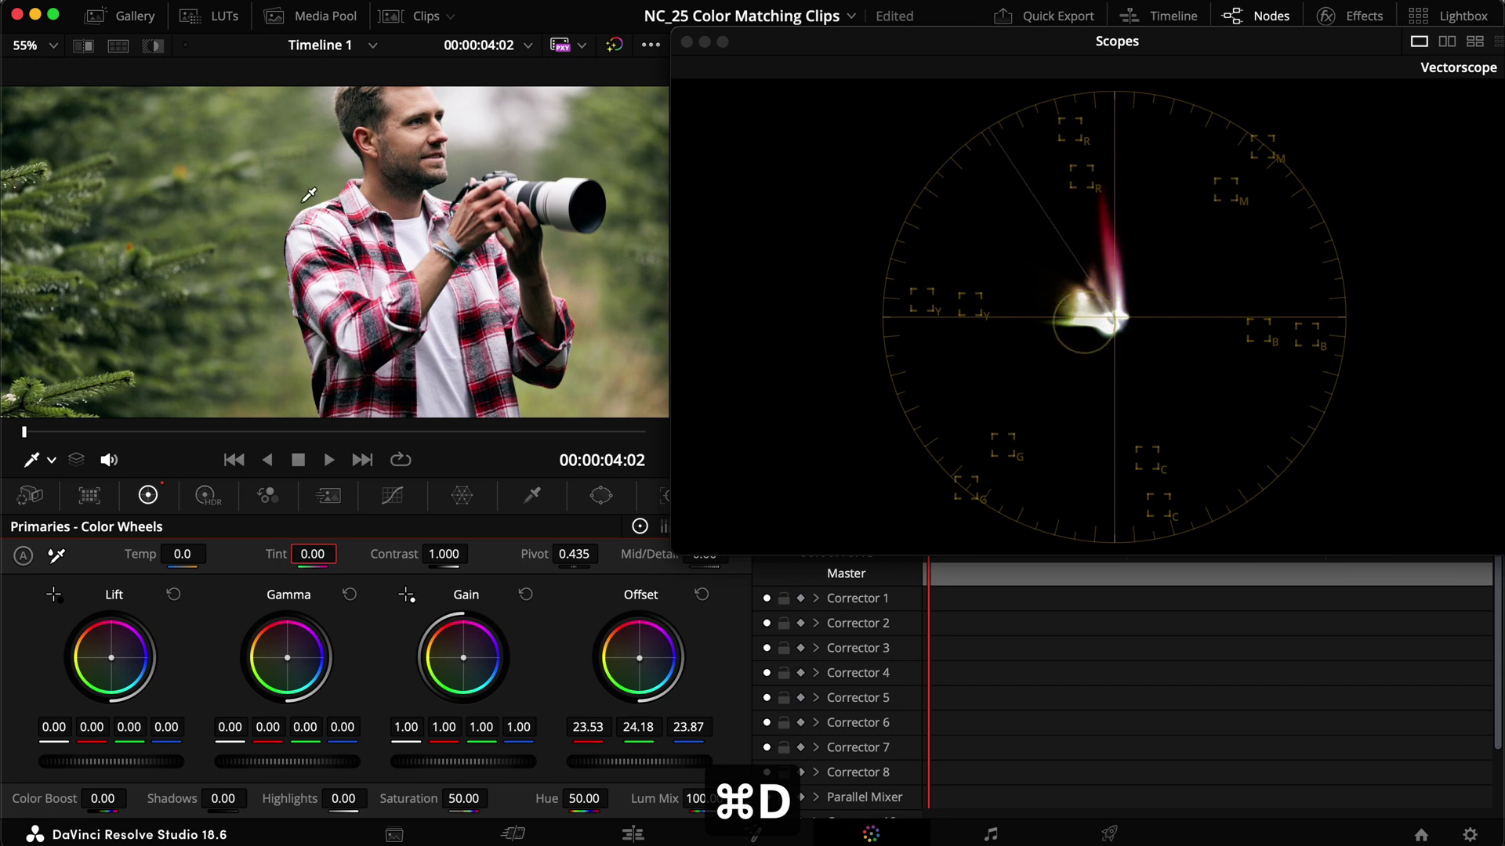
key(super+d)
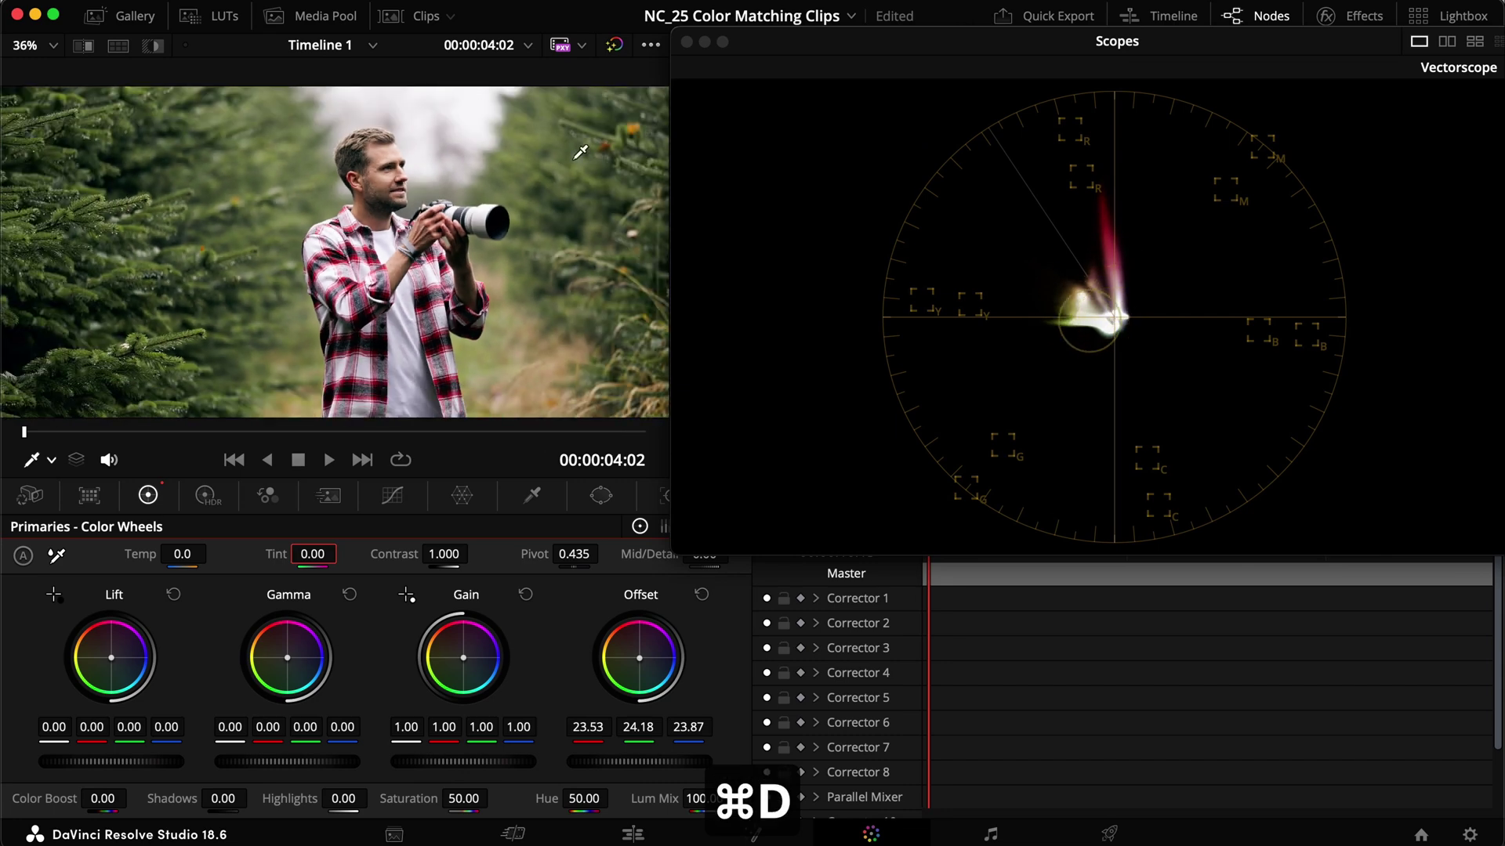
Step: Examine where image colors fall on the vectorscope in split screen, on the Drone clip and on the Canon R6 clip
scroll(578, 148, down, 1)
click(118, 45)
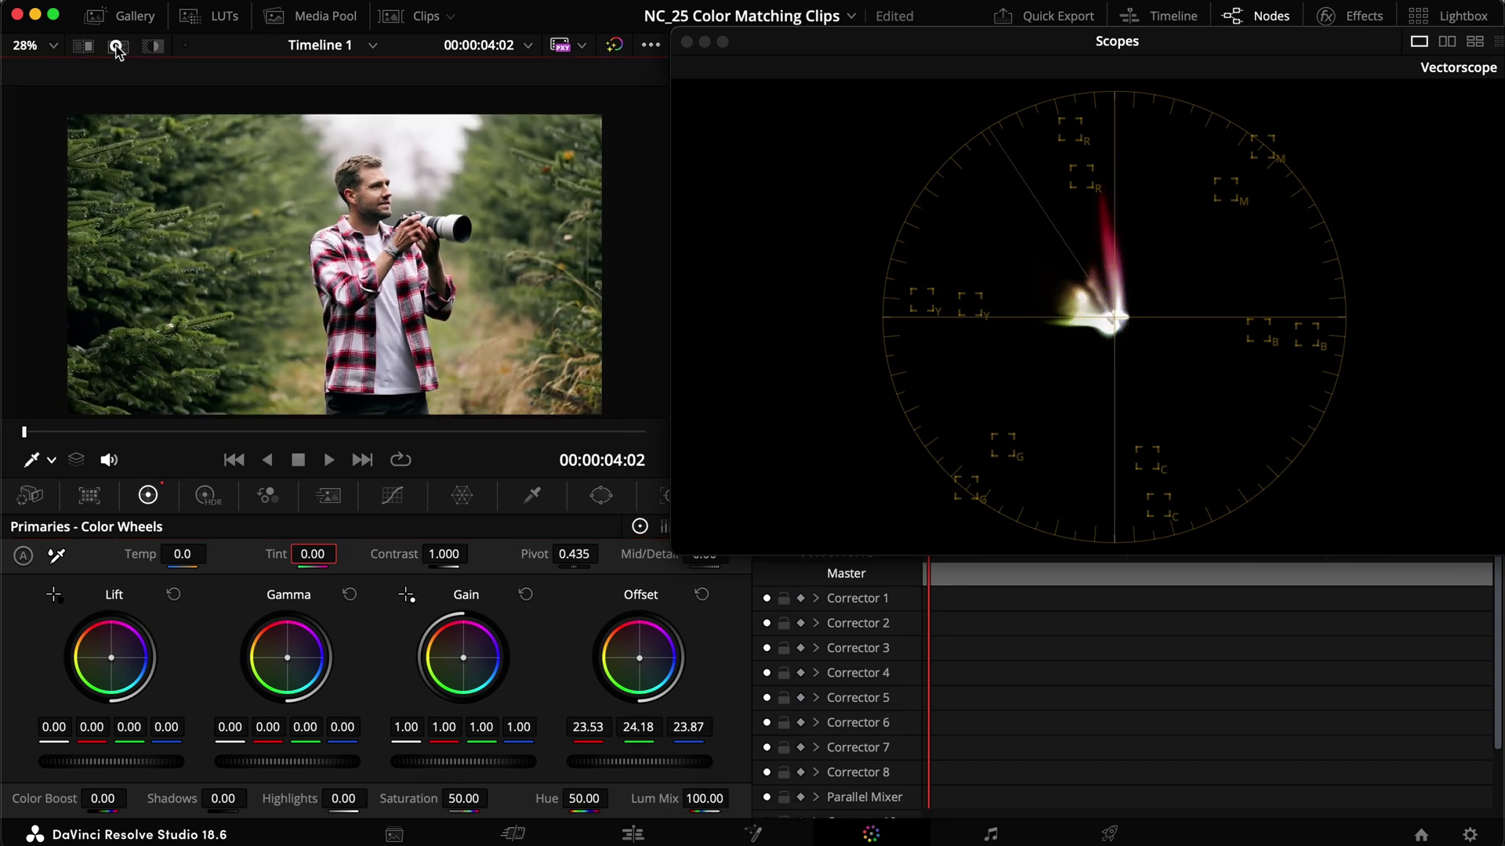
scroll(478, 300, up, 2)
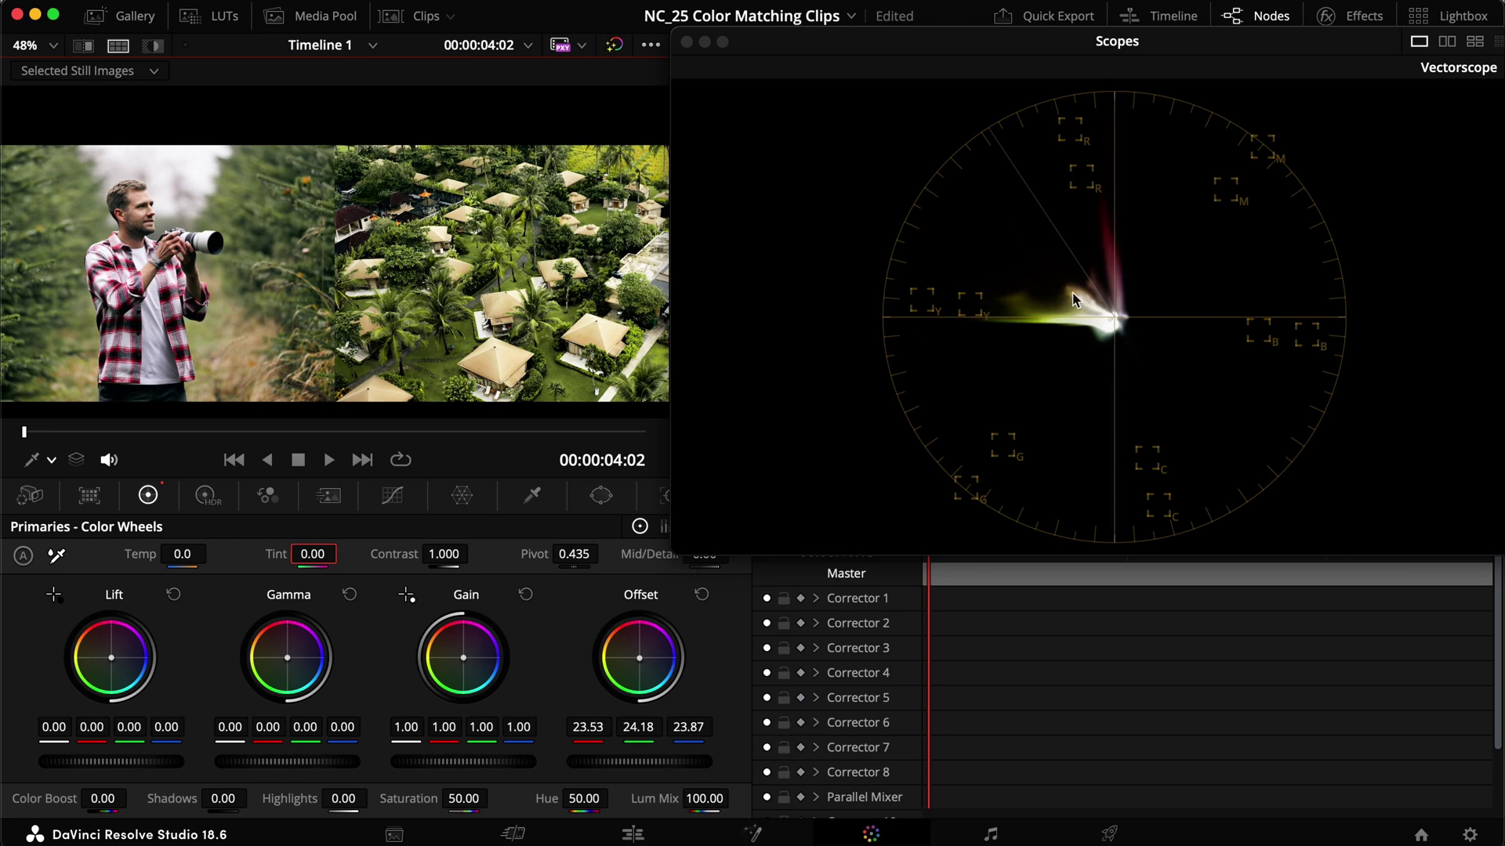
click(51, 461)
click(53, 489)
click(235, 461)
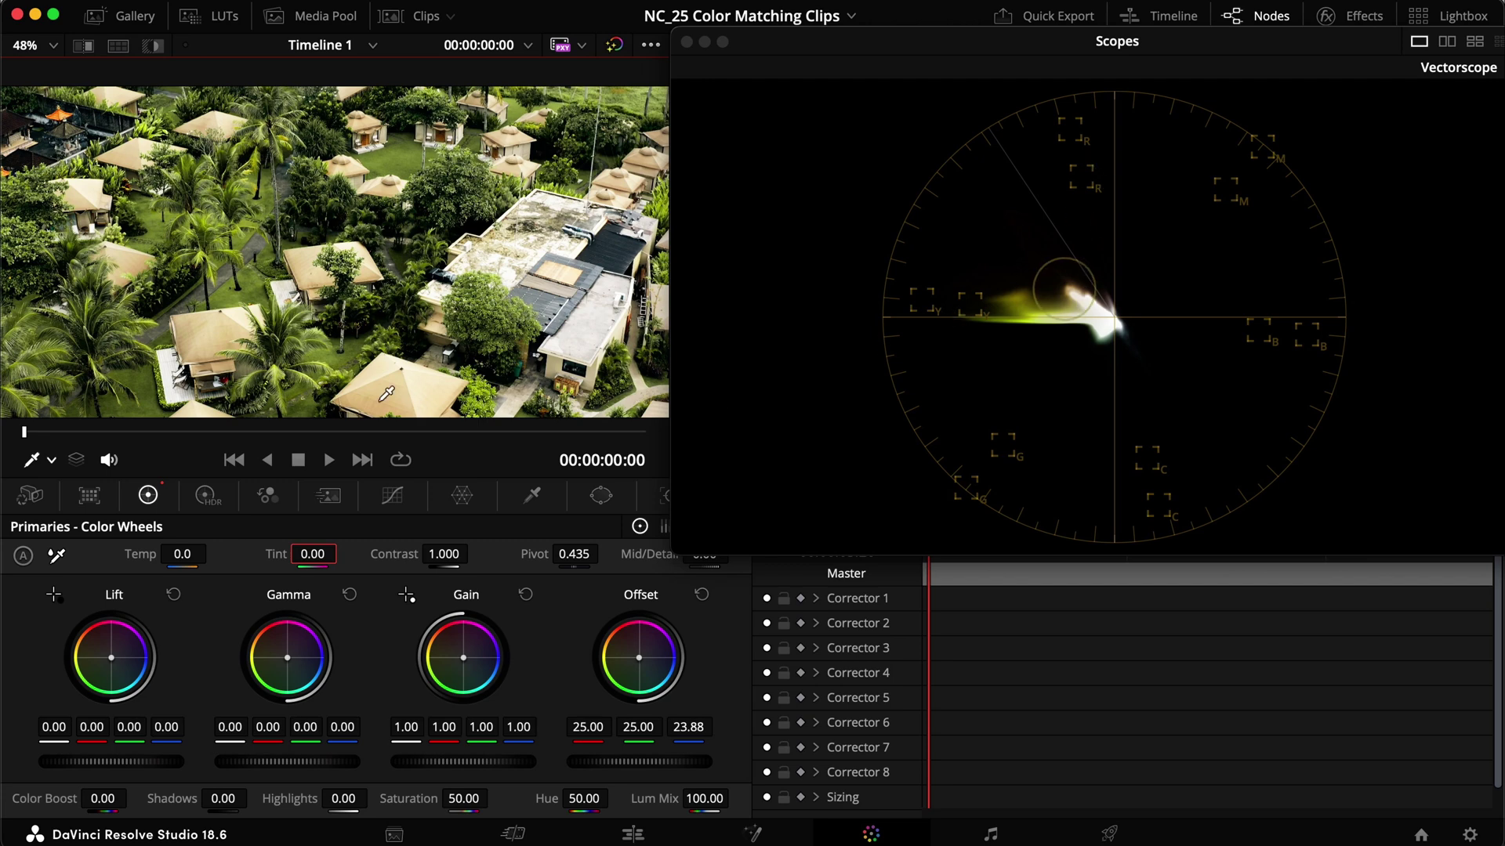
click(357, 462)
scroll(409, 252, down, 3)
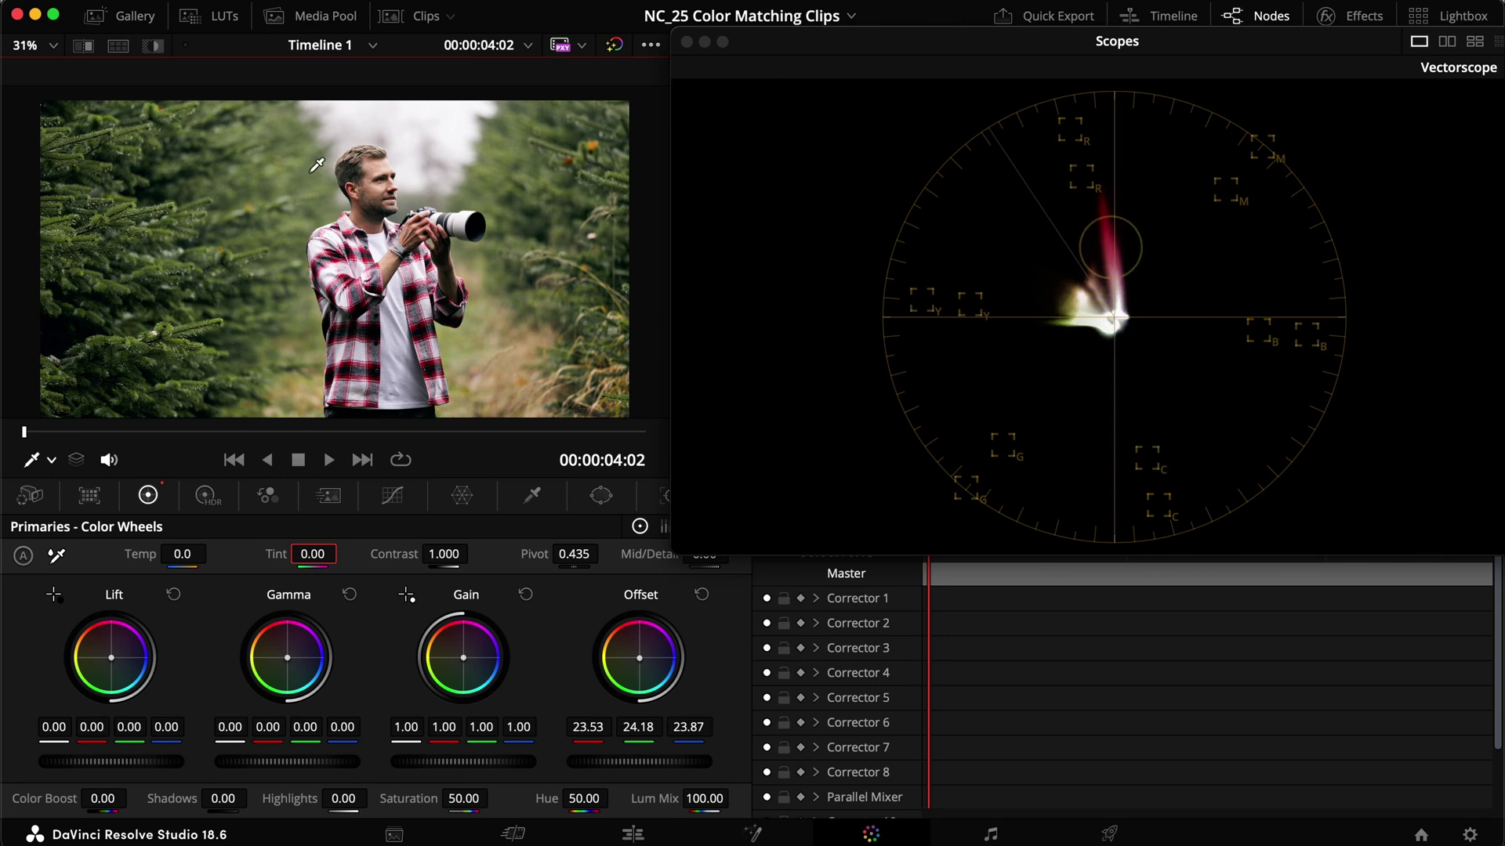
Step: Close the floating Scopes window and show the Canon R6 clip in split screen with the Reference still again
key(super+d)
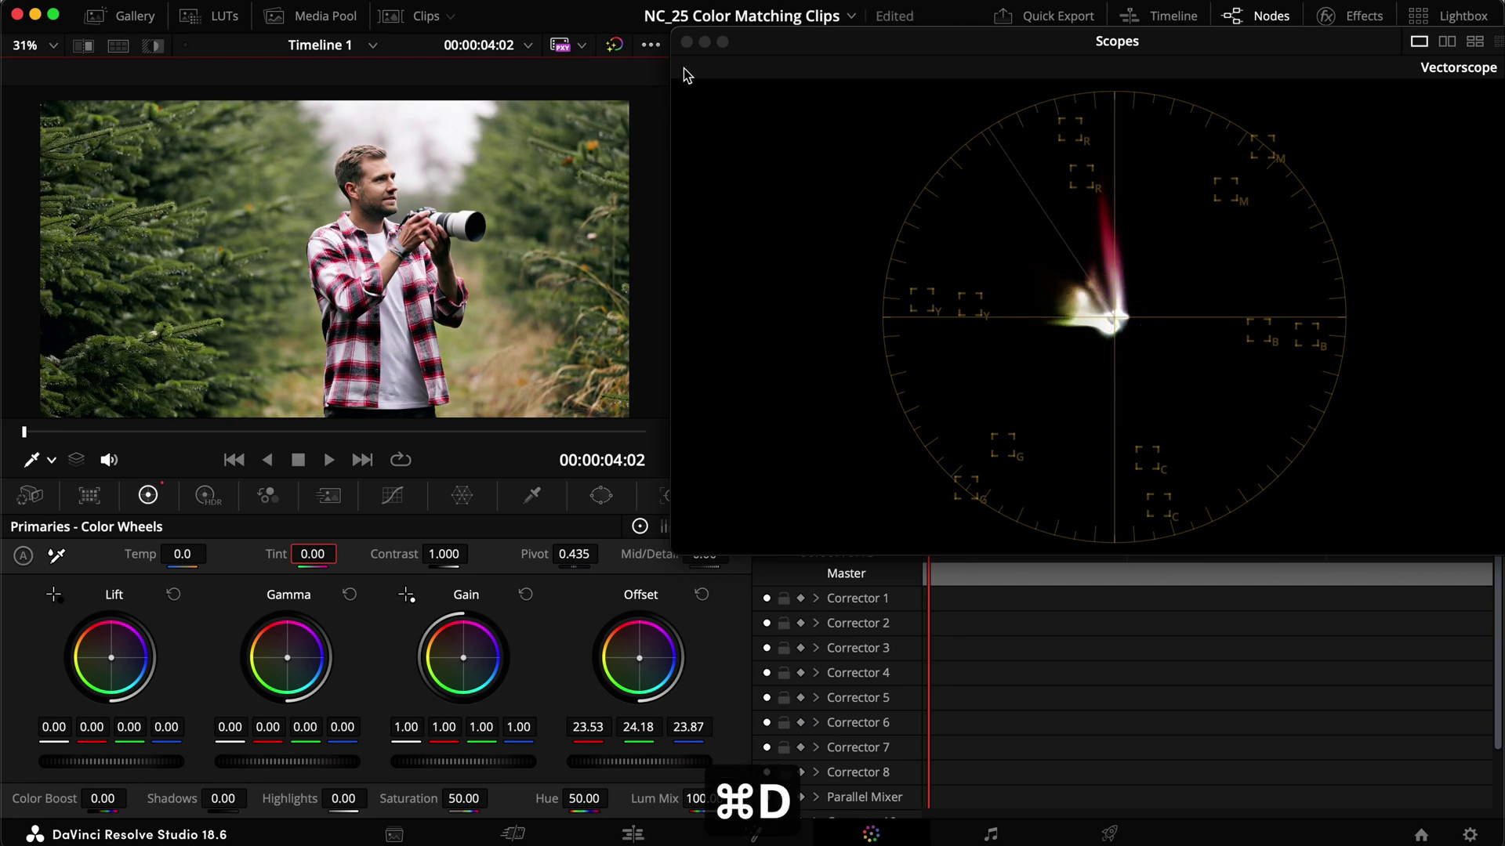
click(687, 43)
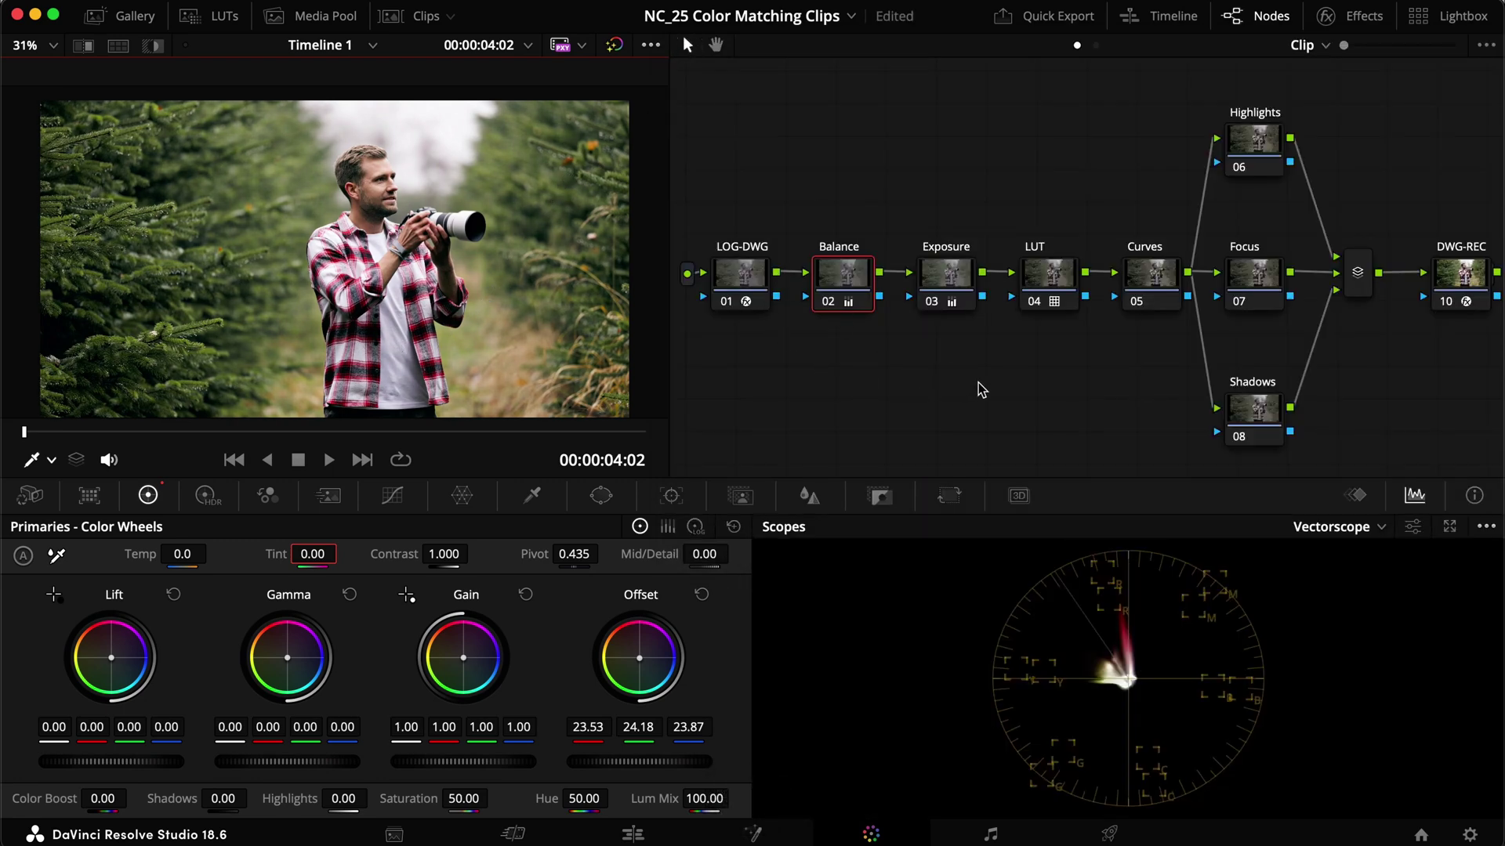
click(119, 47)
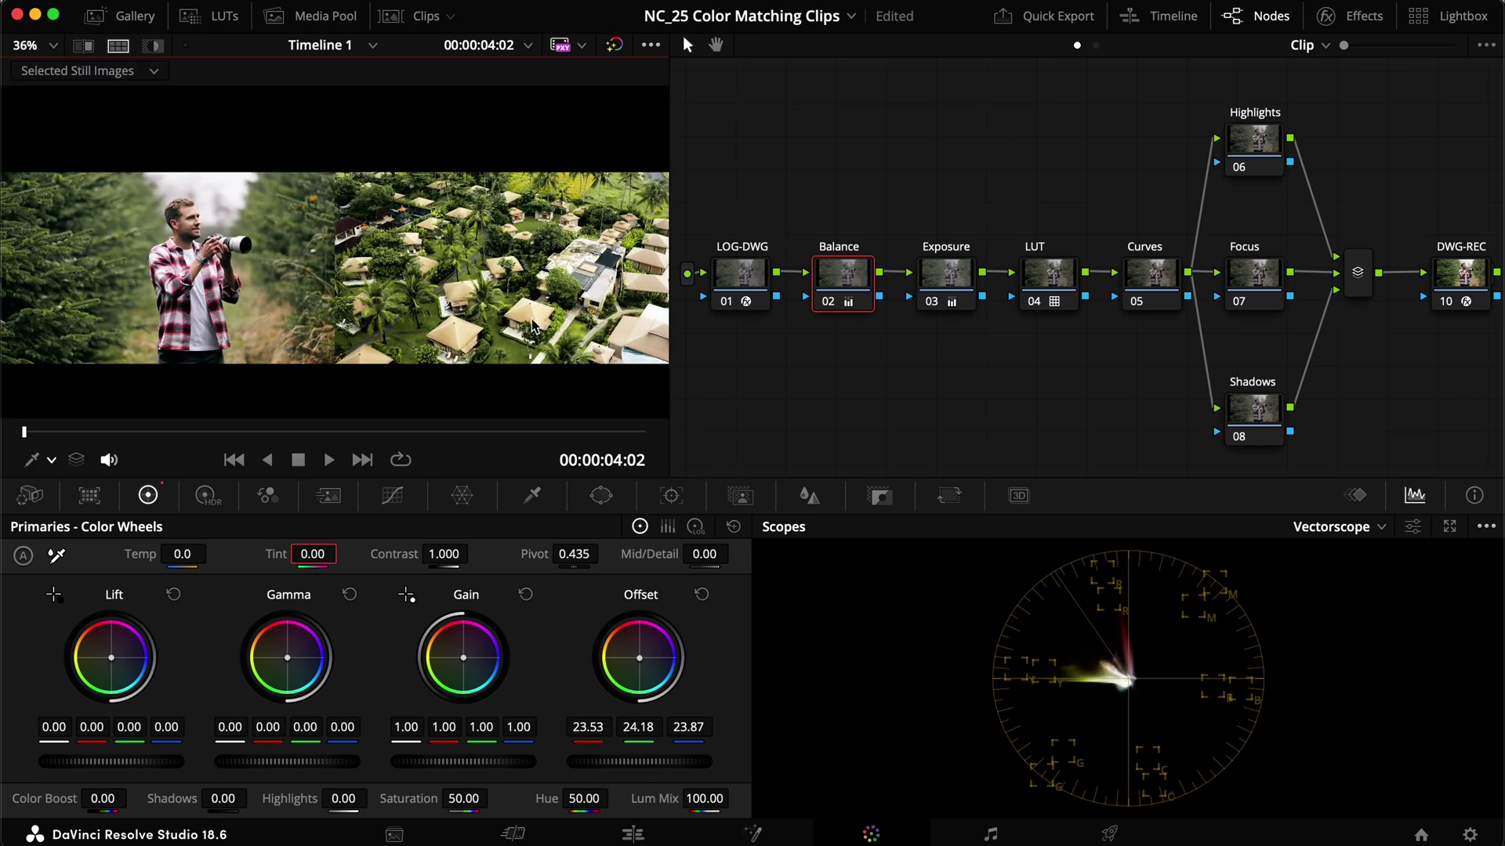
Step: Open the Hue Vs Hue curve for the Curves node of the Canon R6 clip
click(1148, 276)
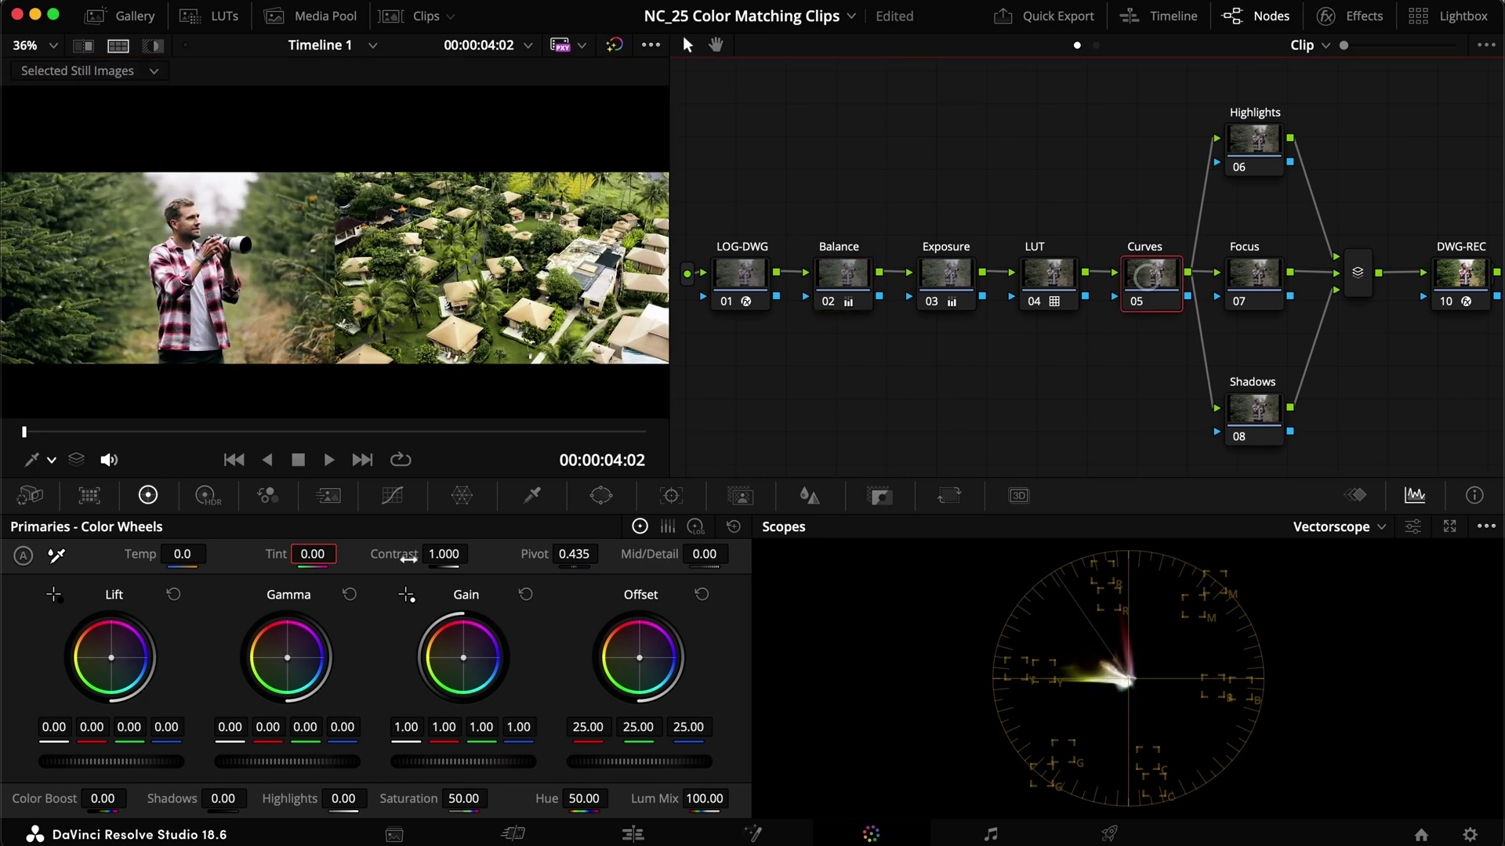
click(396, 502)
click(482, 527)
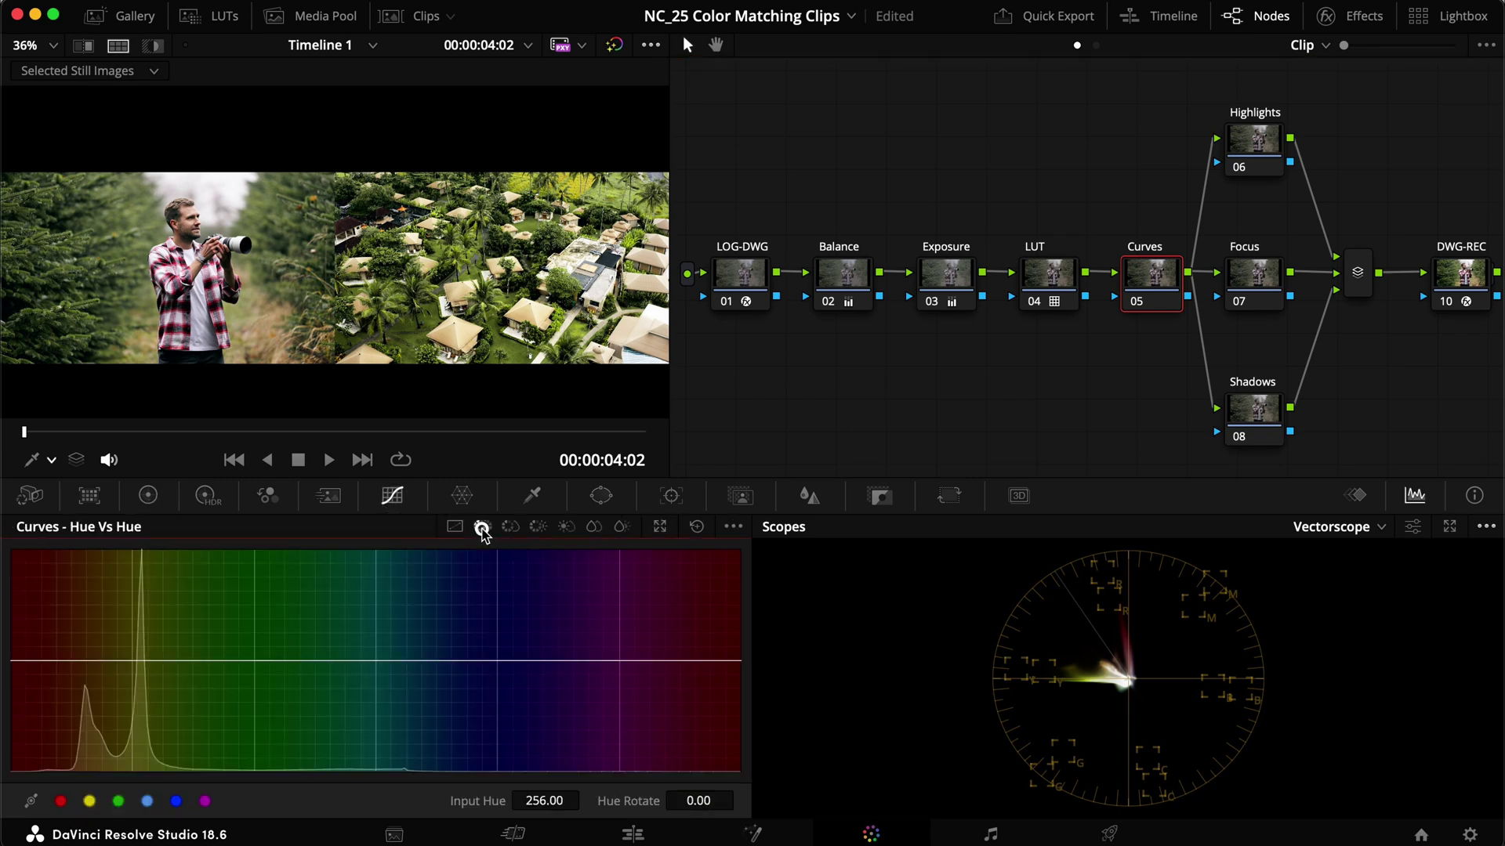
scroll(166, 270, up, 5)
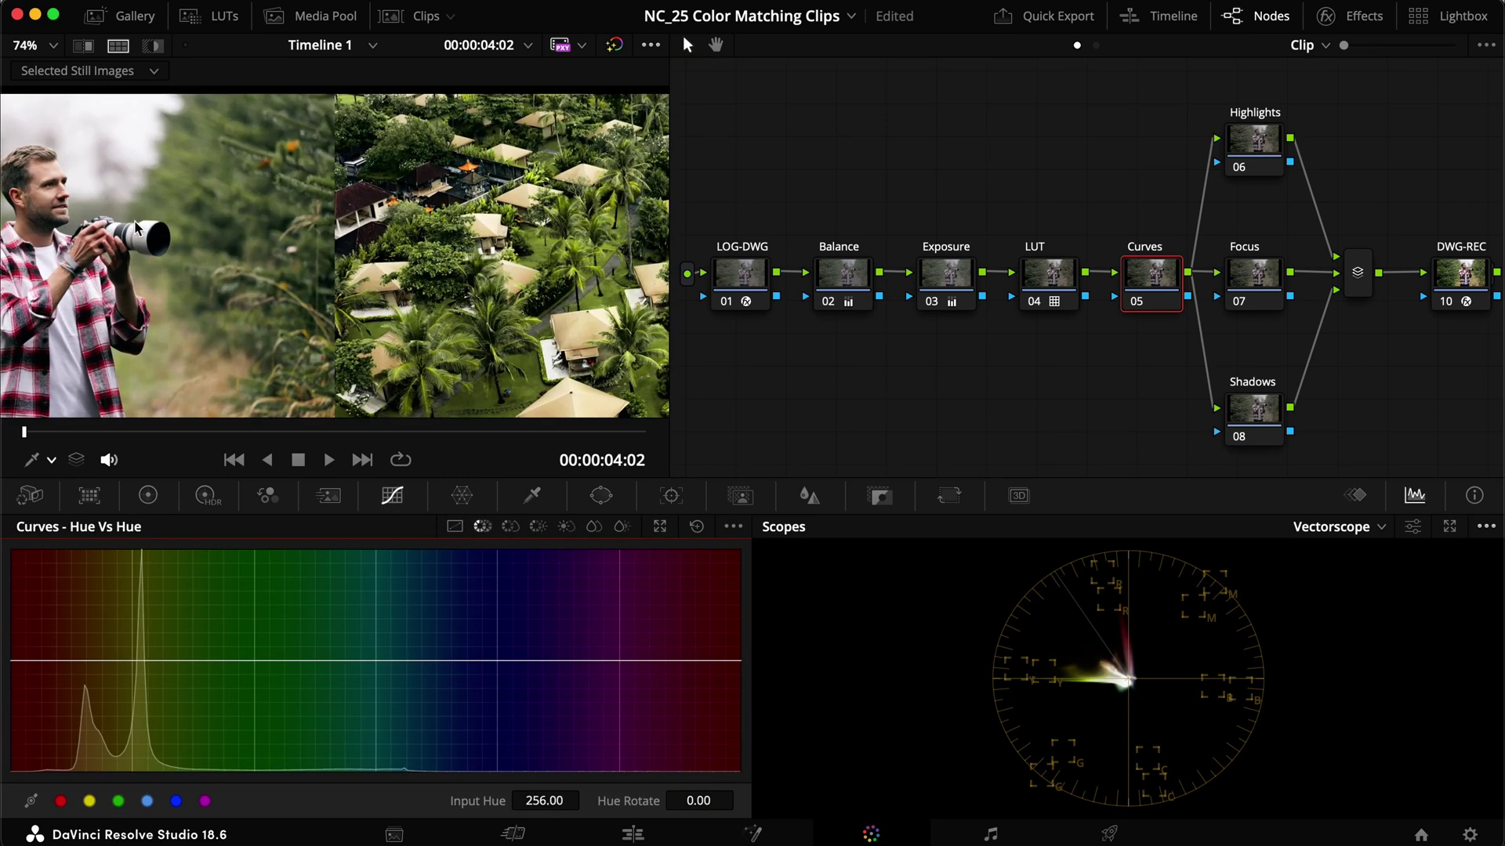
Step: Enable the Qualifier picker and sample the man's face to add skin-tone points to the Hue Vs Hue curve
click(35, 464)
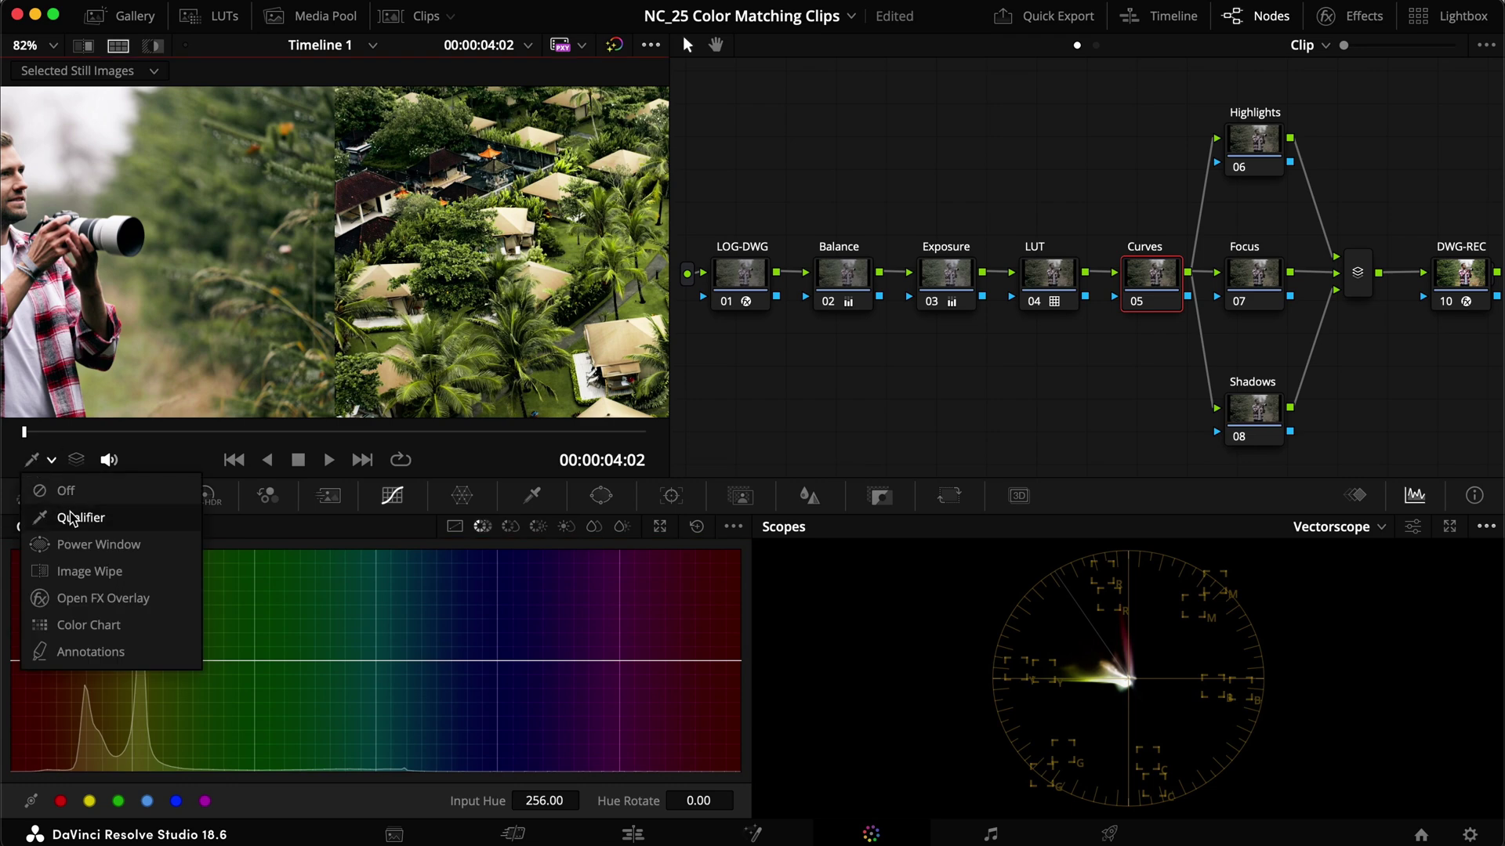
click(64, 518)
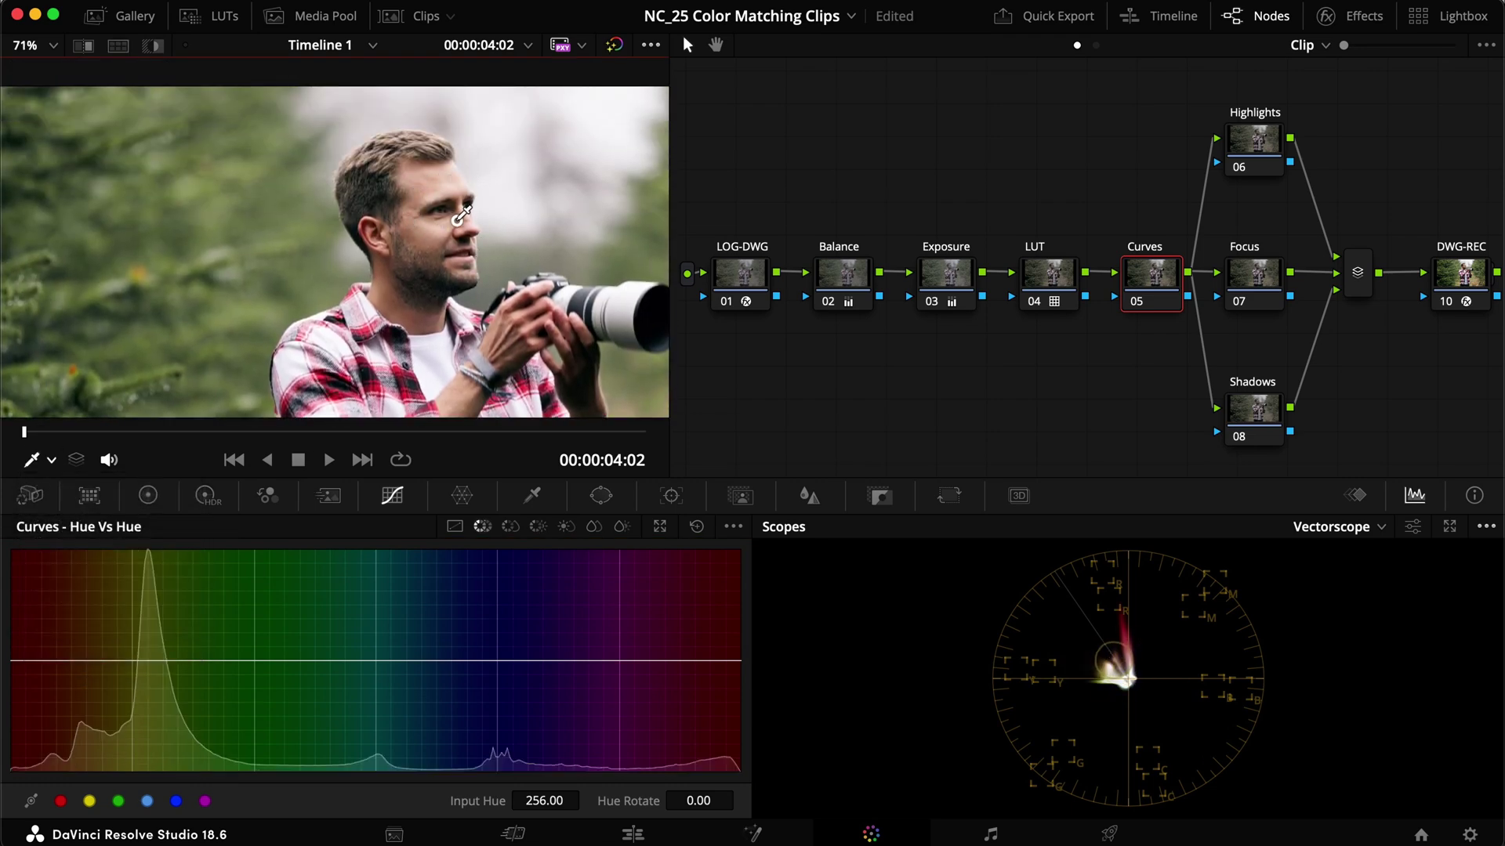
click(436, 225)
drag(74, 659, 103, 666)
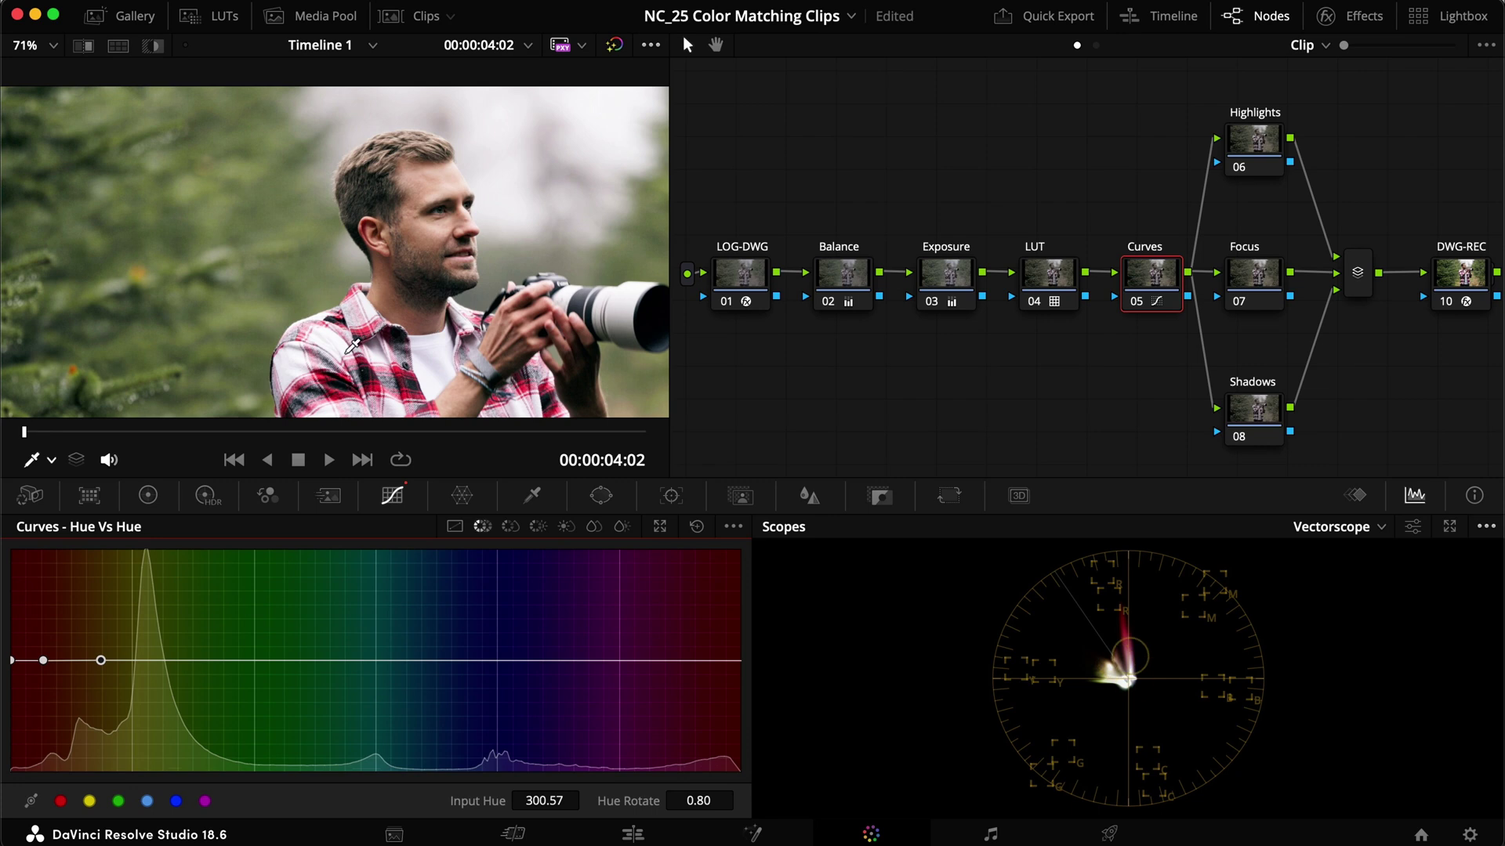
Step: Add anchor points to the Hue Vs Hue curve at input hues 16.00 and 56.16 and in the purple range
scroll(458, 373, down, 3)
scroll(458, 372, down, 2)
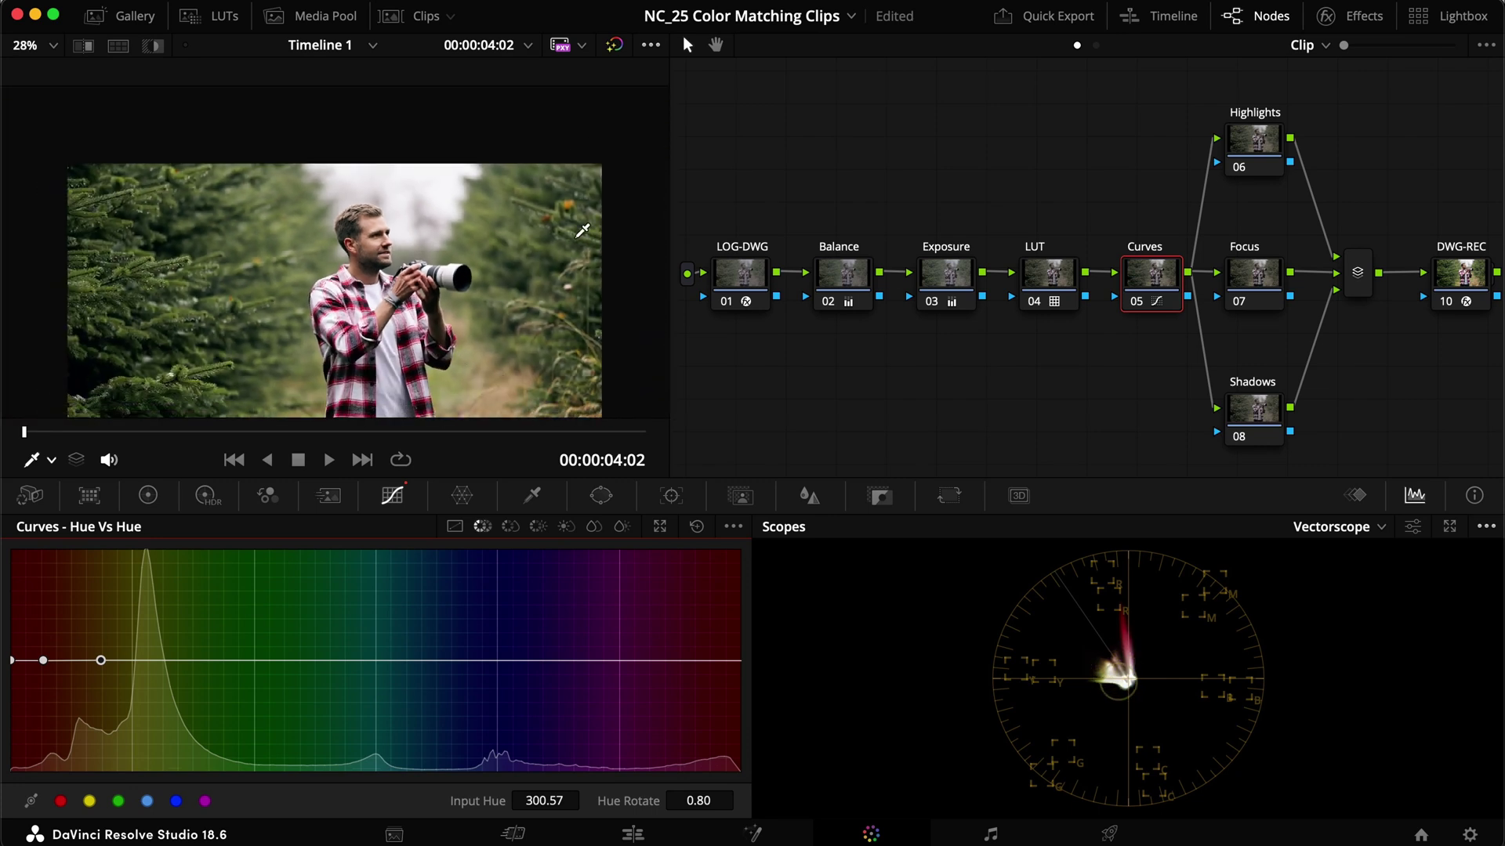
click(254, 661)
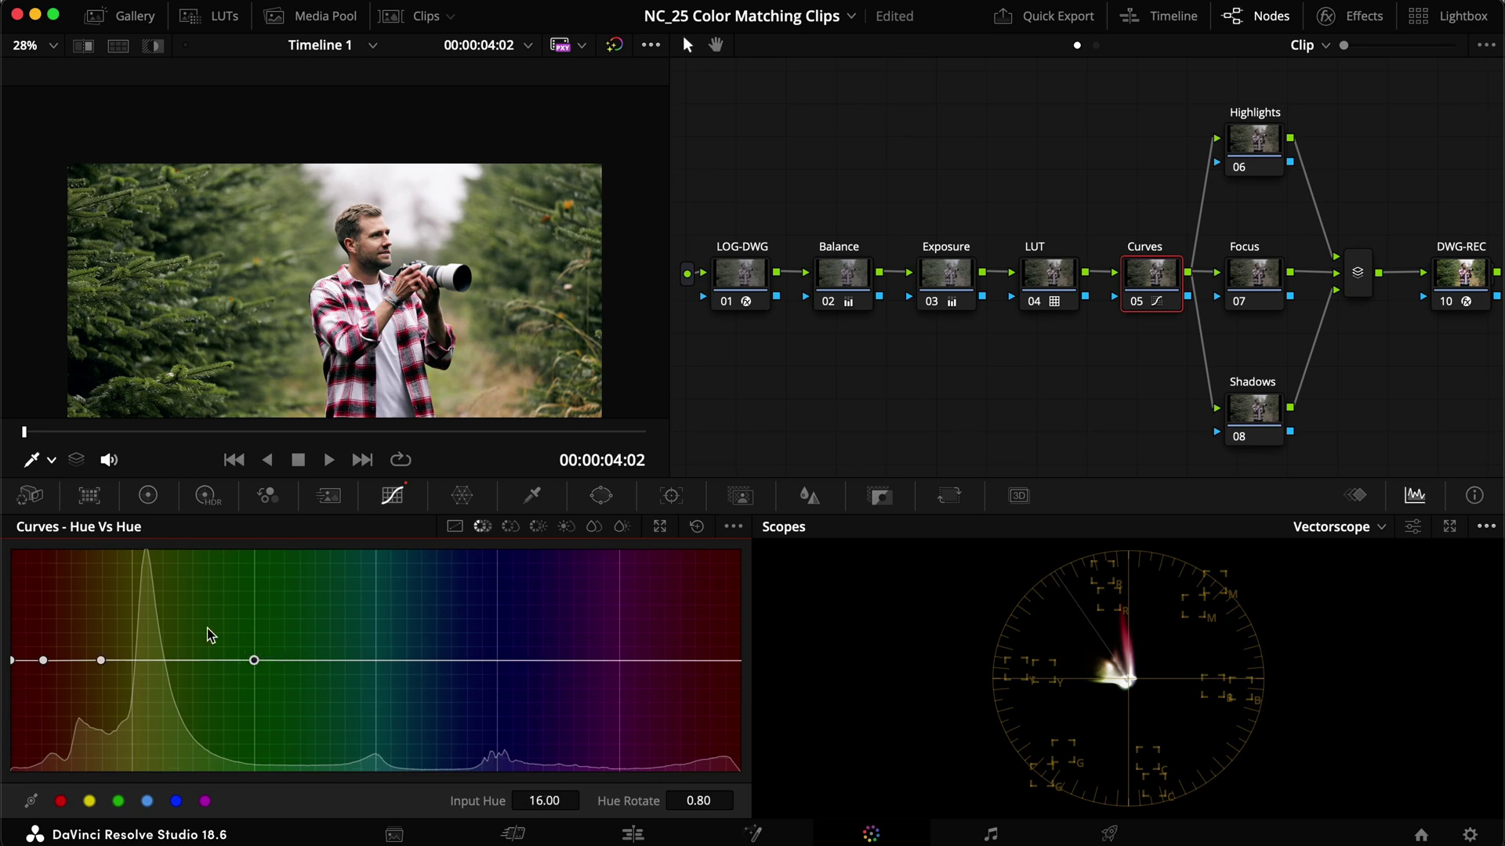
click(593, 661)
click(336, 660)
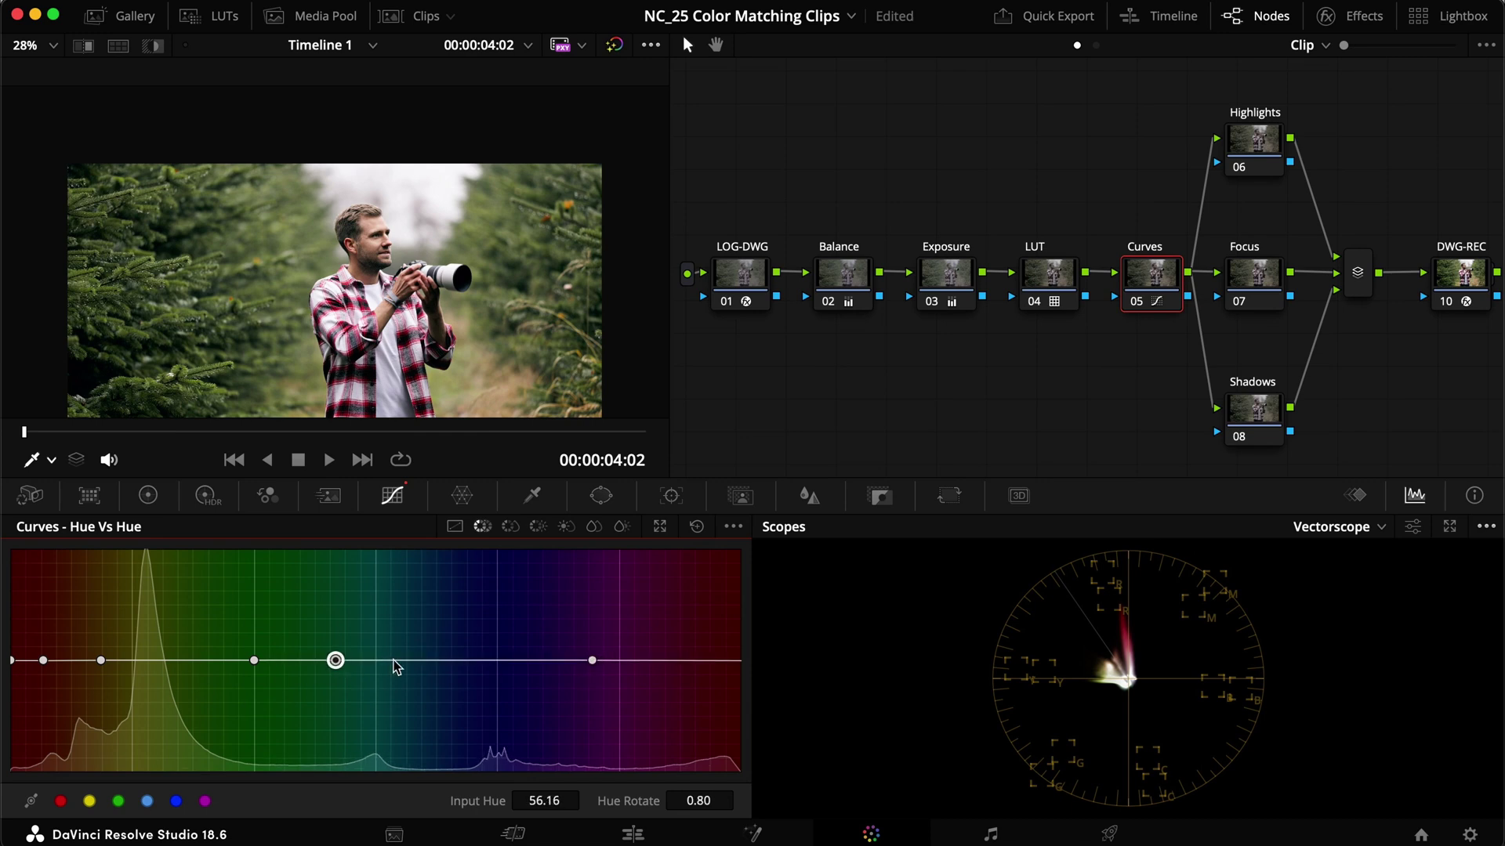
Step: Open the floating Scopes window and shift the skin-tone point to input hue 293.37 with a Hue Rotate of 5.60
scroll(493, 294, up, 10)
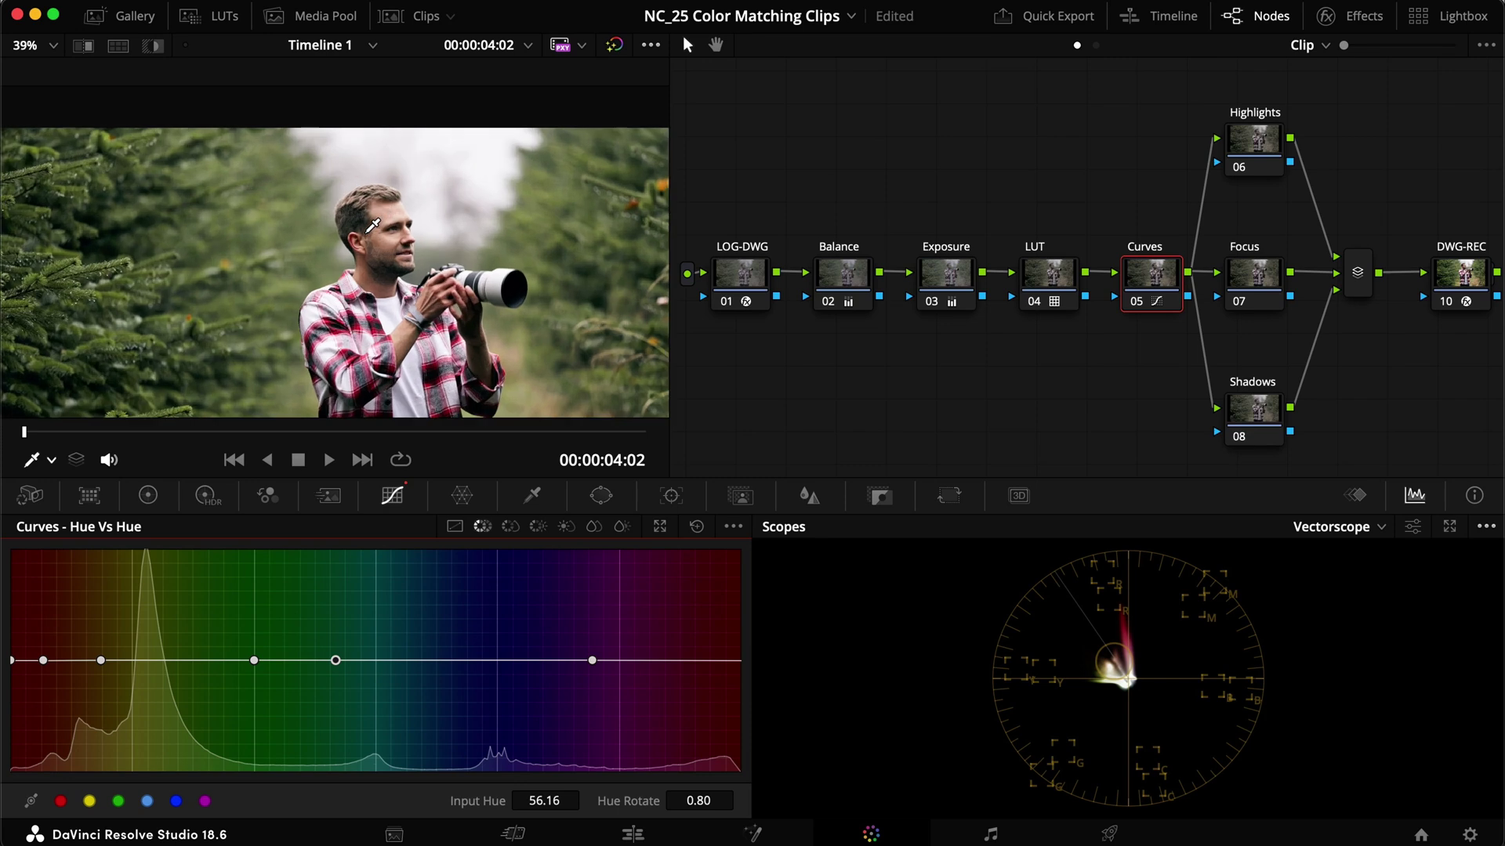
scroll(493, 295, down, 3)
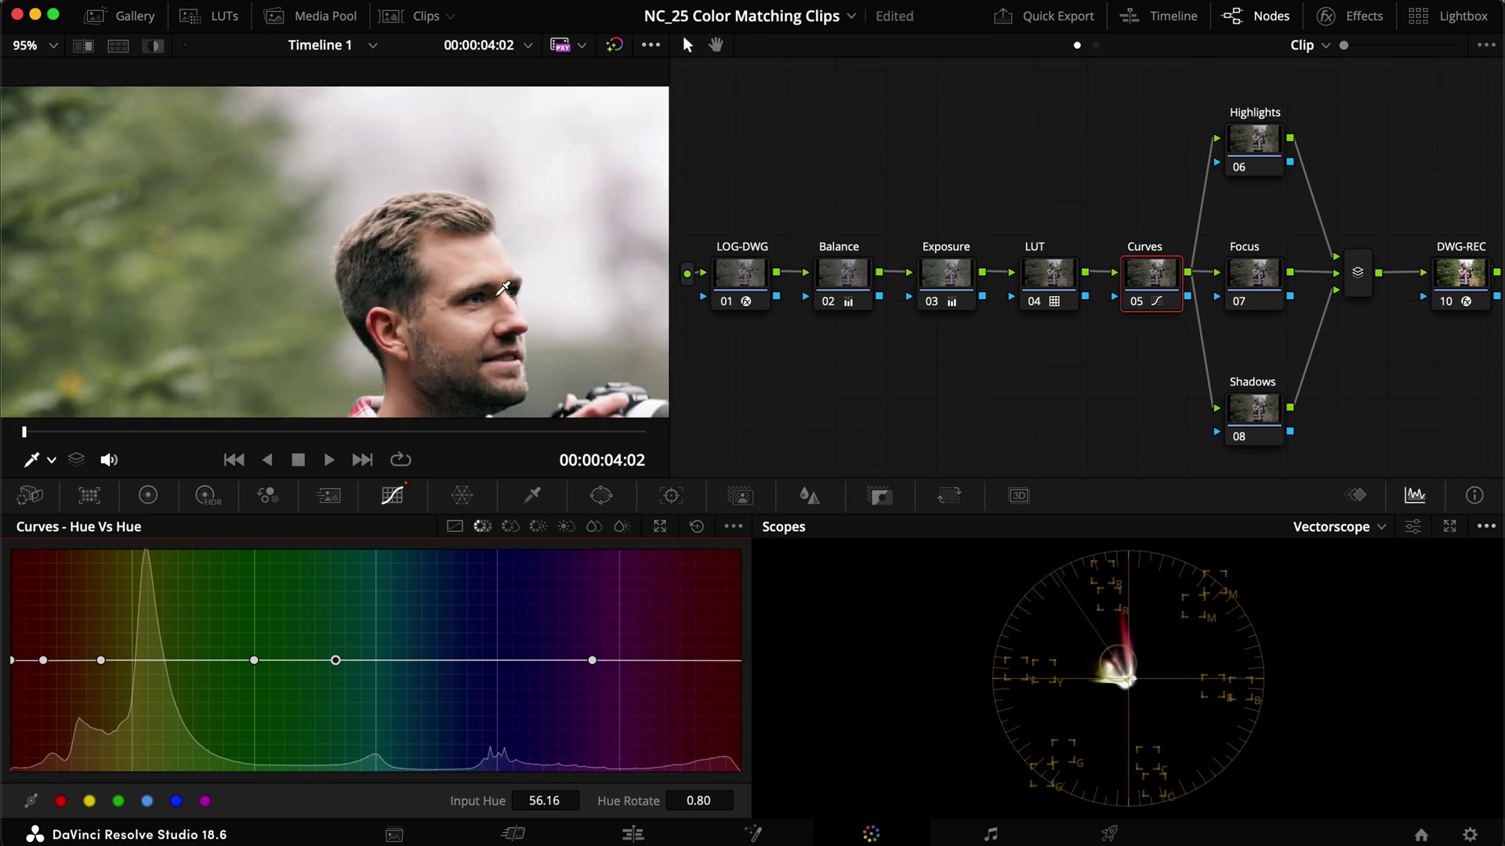
key(super+shift+w)
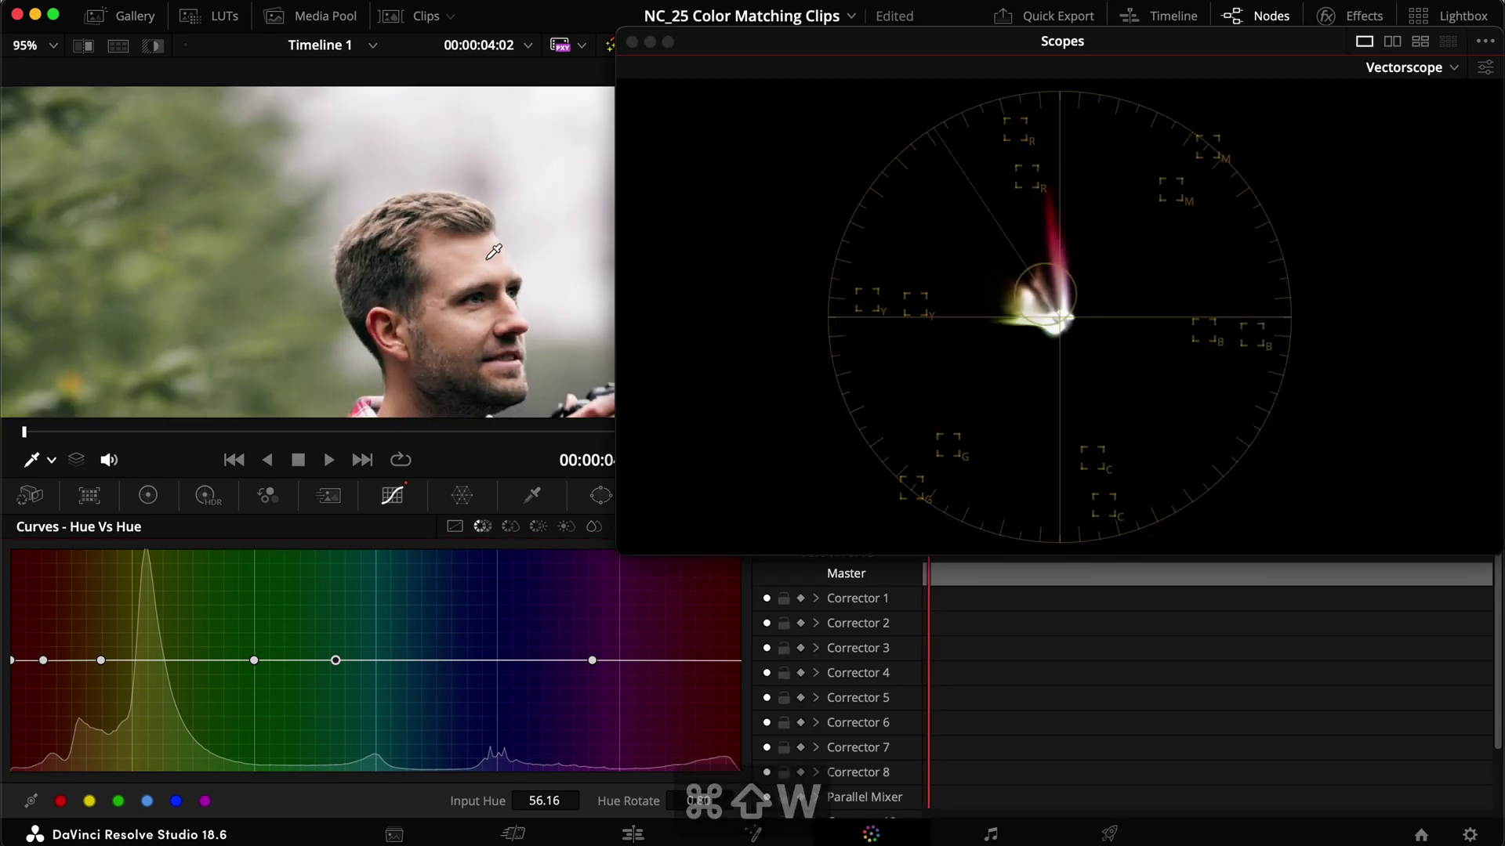
drag(44, 662, 88, 659)
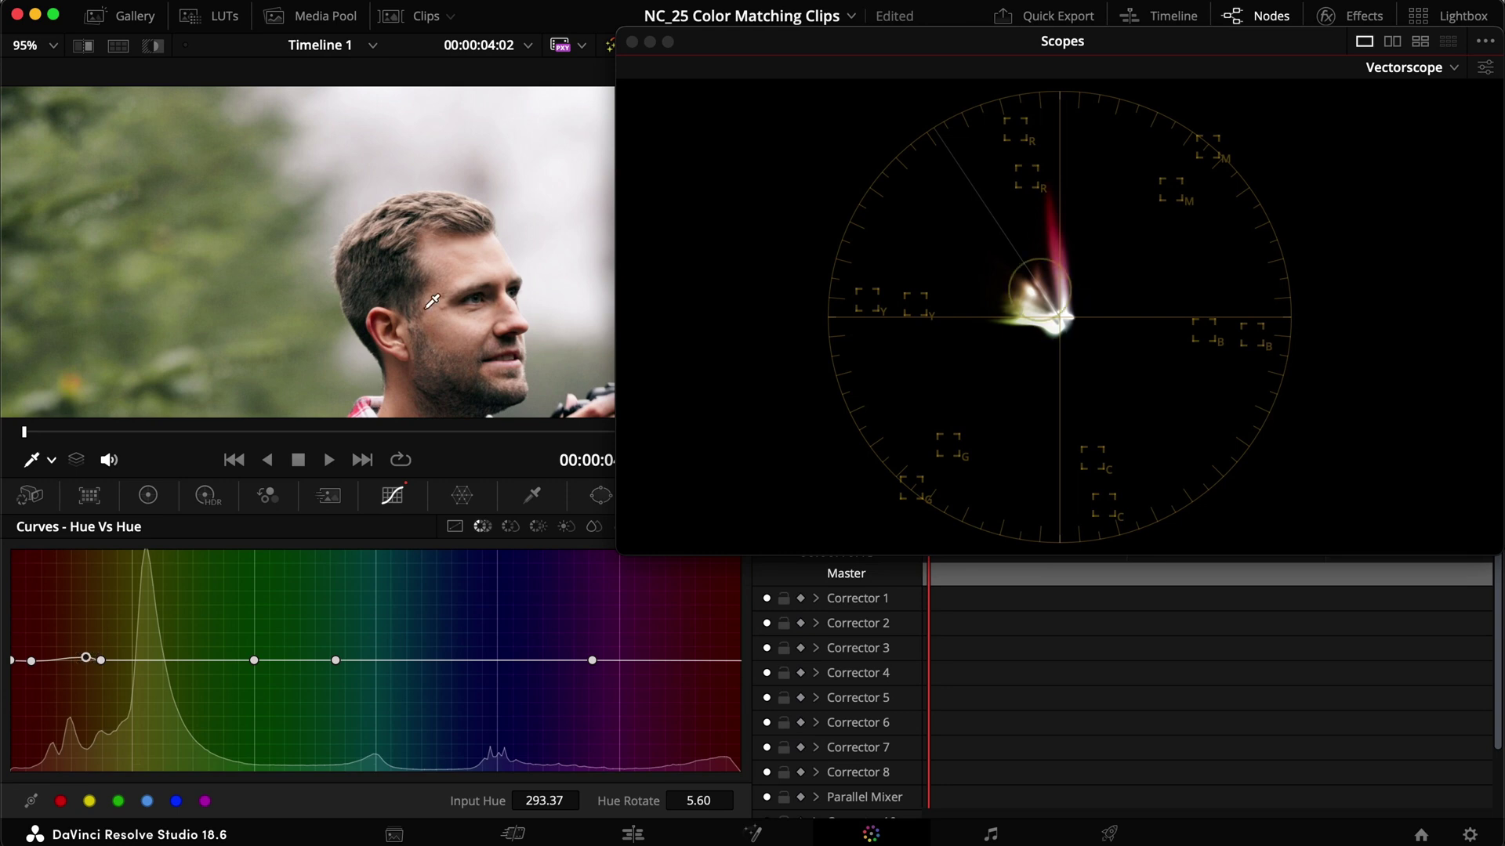
Step: Compare the skin tones with the Curves node off and on, and close the floating Scopes window
key(super+d)
key(super+d)
key(super+d)
key(super+d)
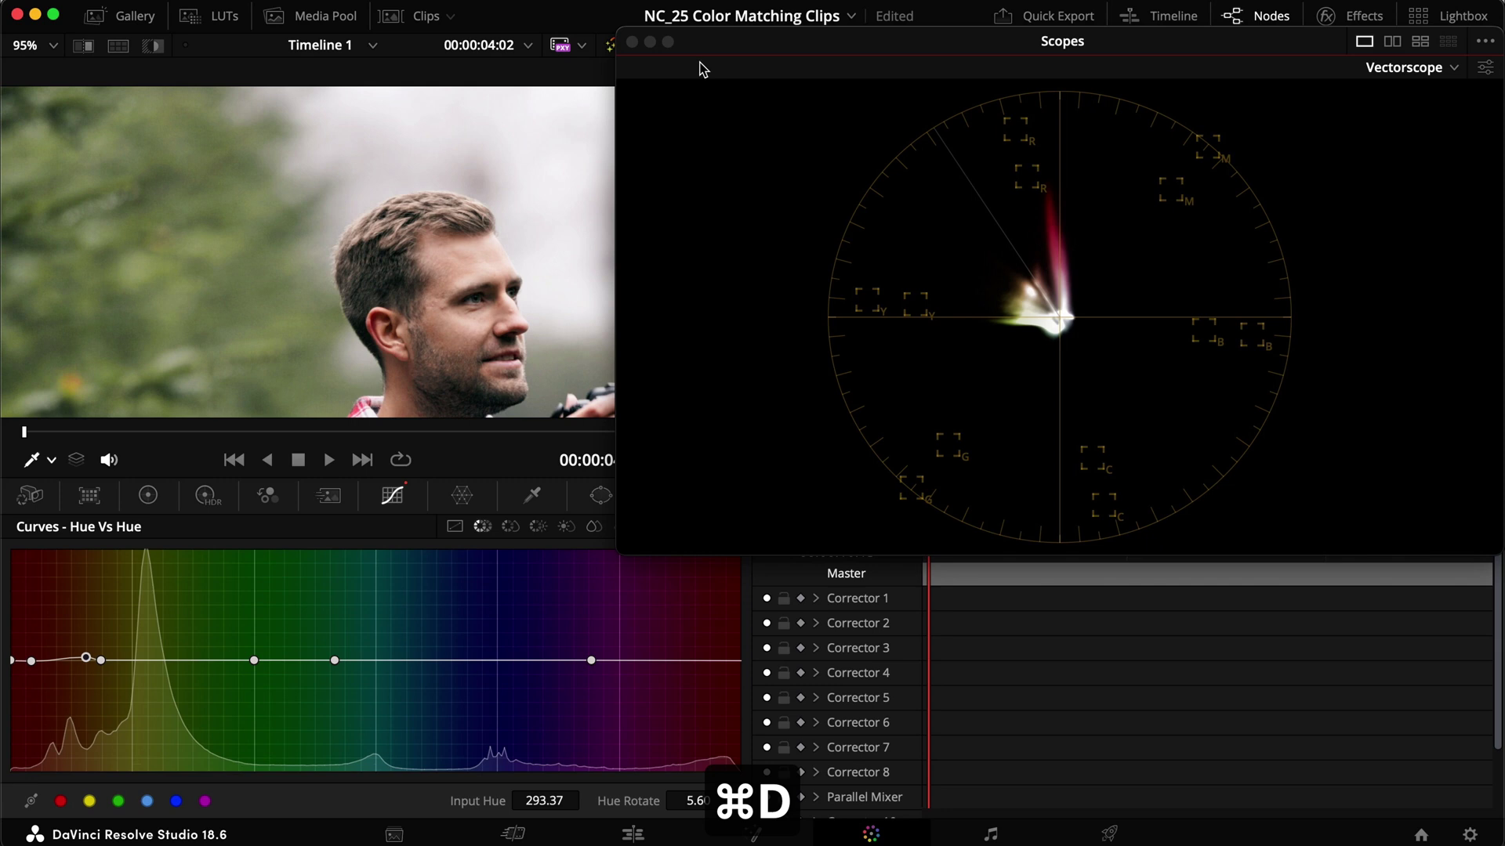
click(632, 42)
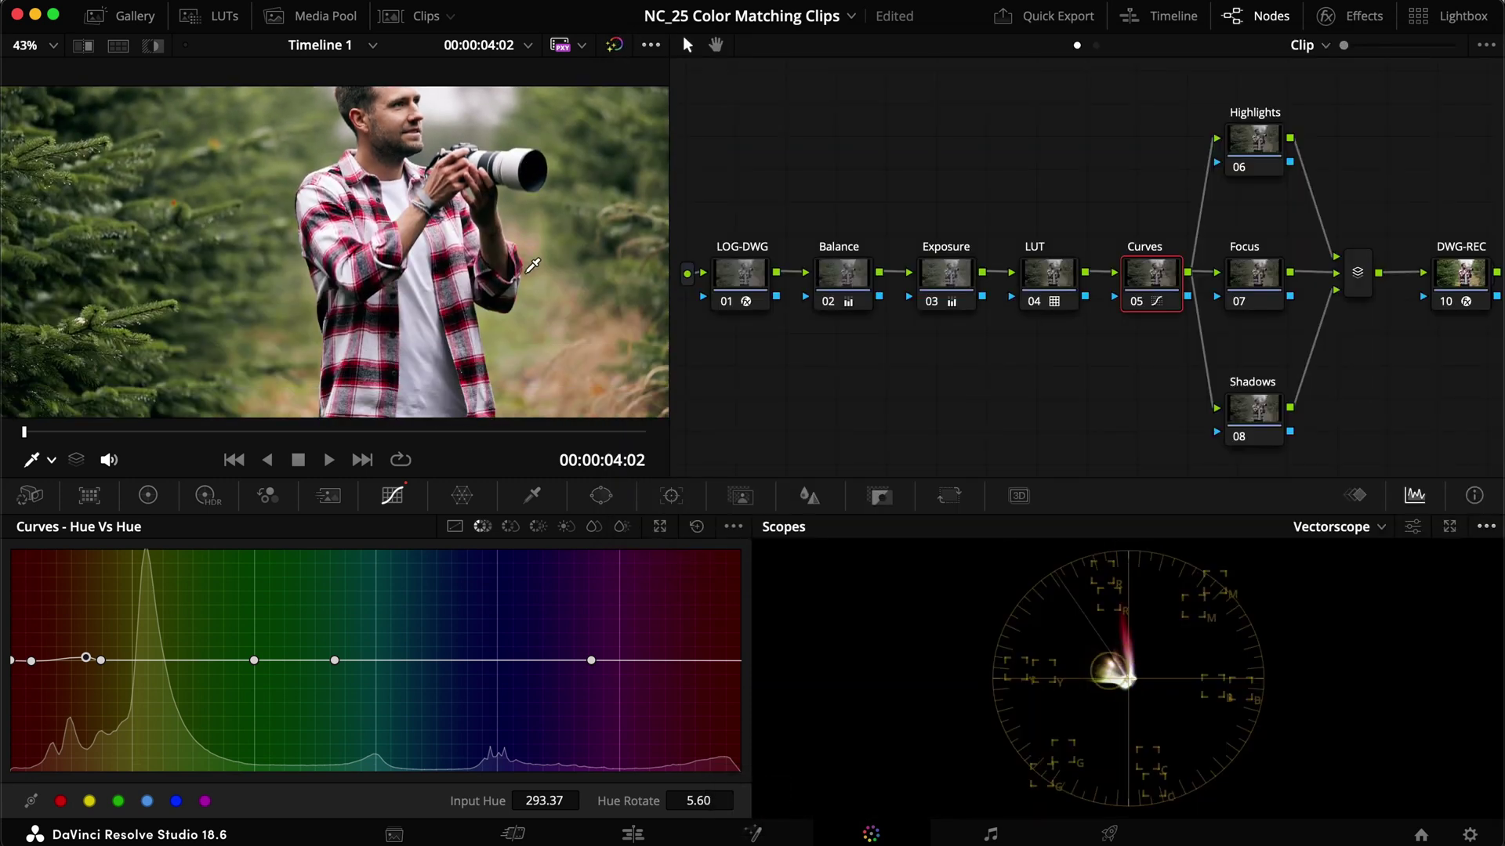
key(super+d)
key(super+d)
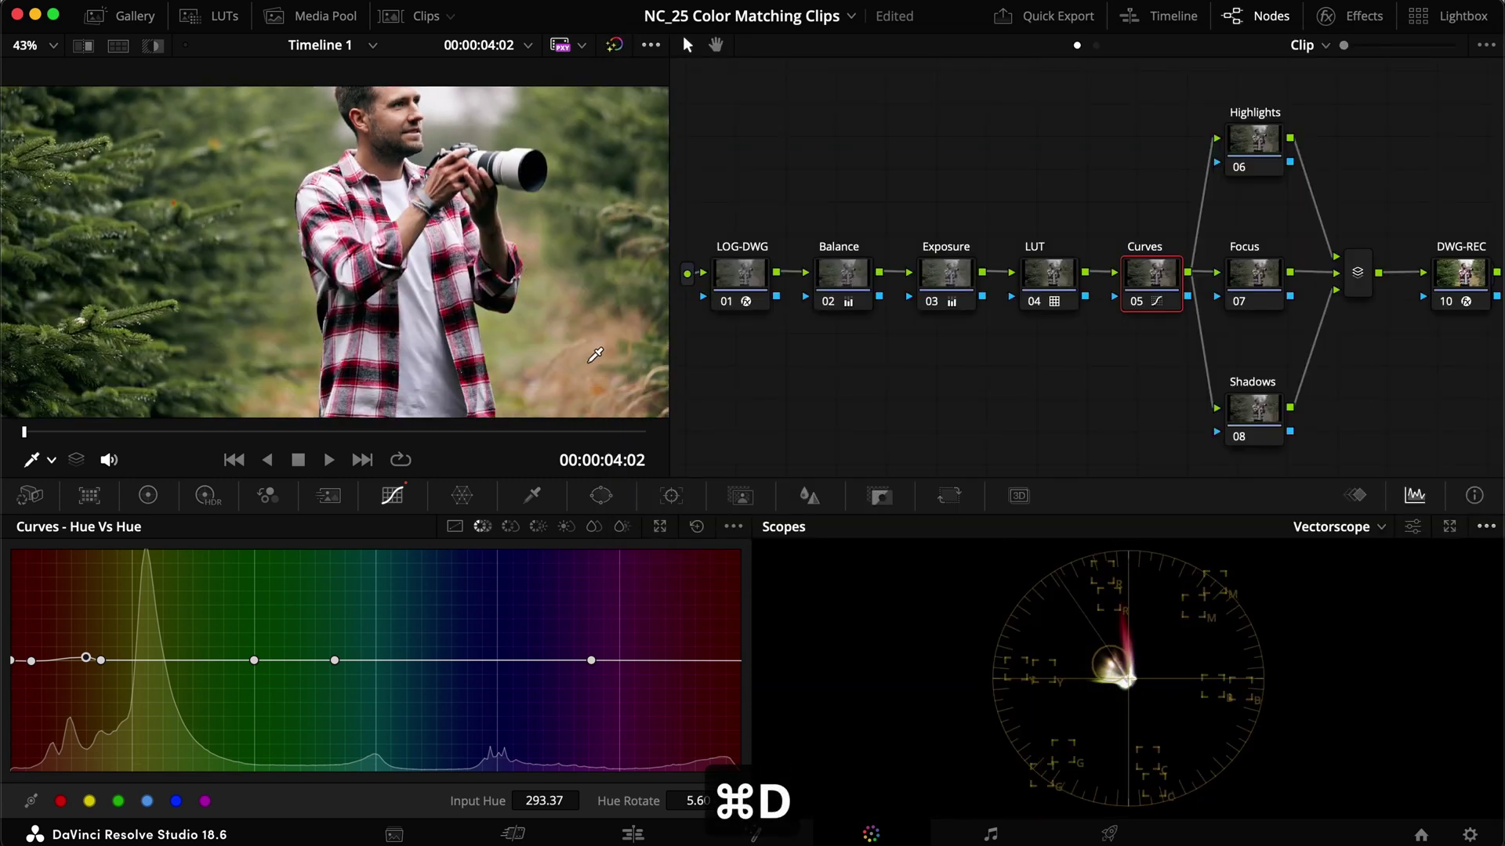
Step: In split screen with the vectorscope enlarged, add a green Hue Vs Hue point at input hue 356.90 with Hue Rotate 21.60 and compare the node off and on
scroll(597, 352, down, 2)
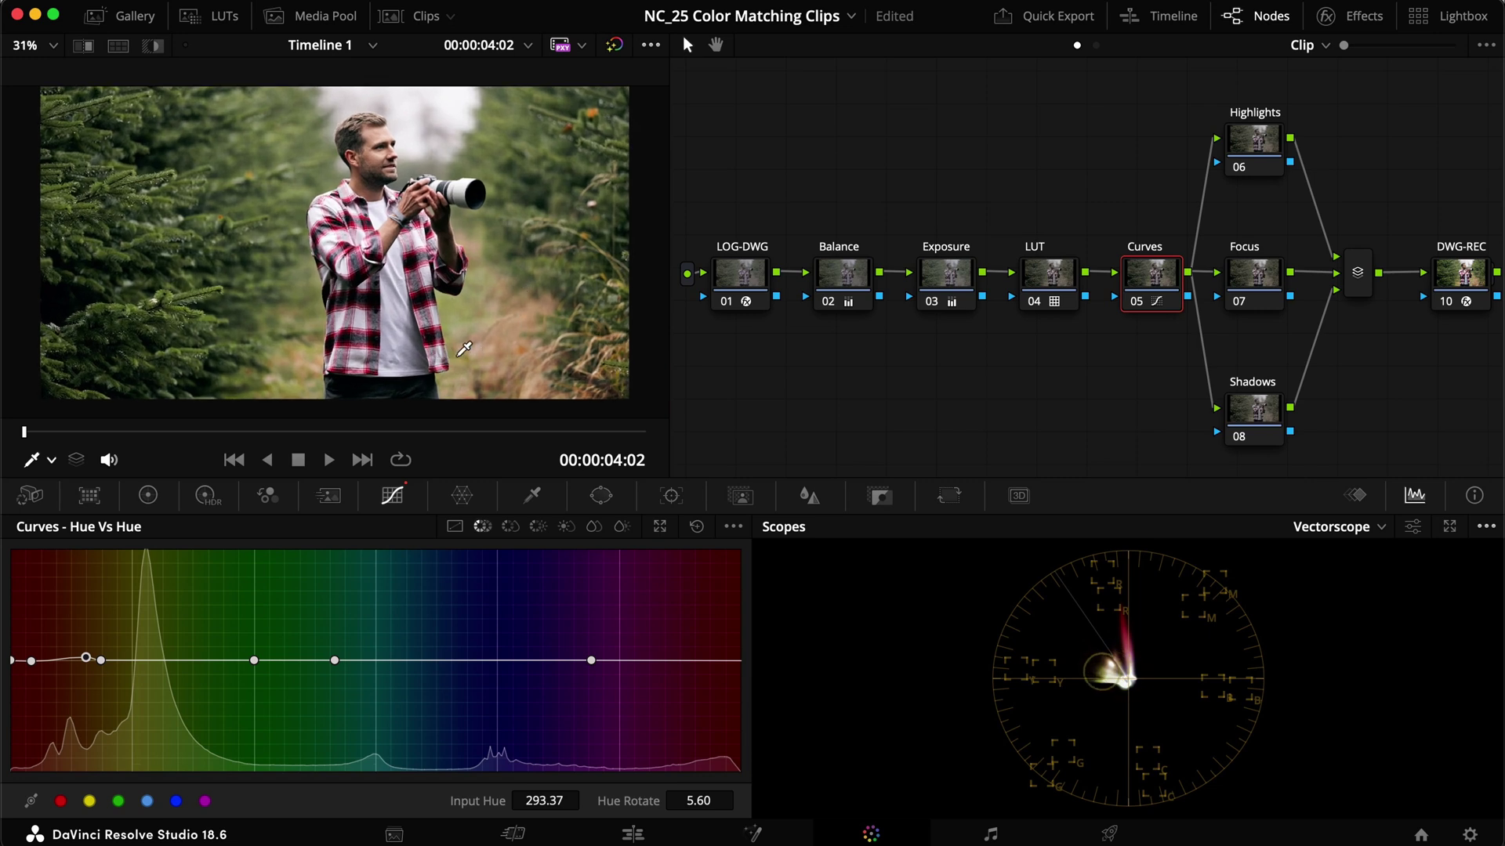
click(115, 47)
scroll(382, 286, up, 3)
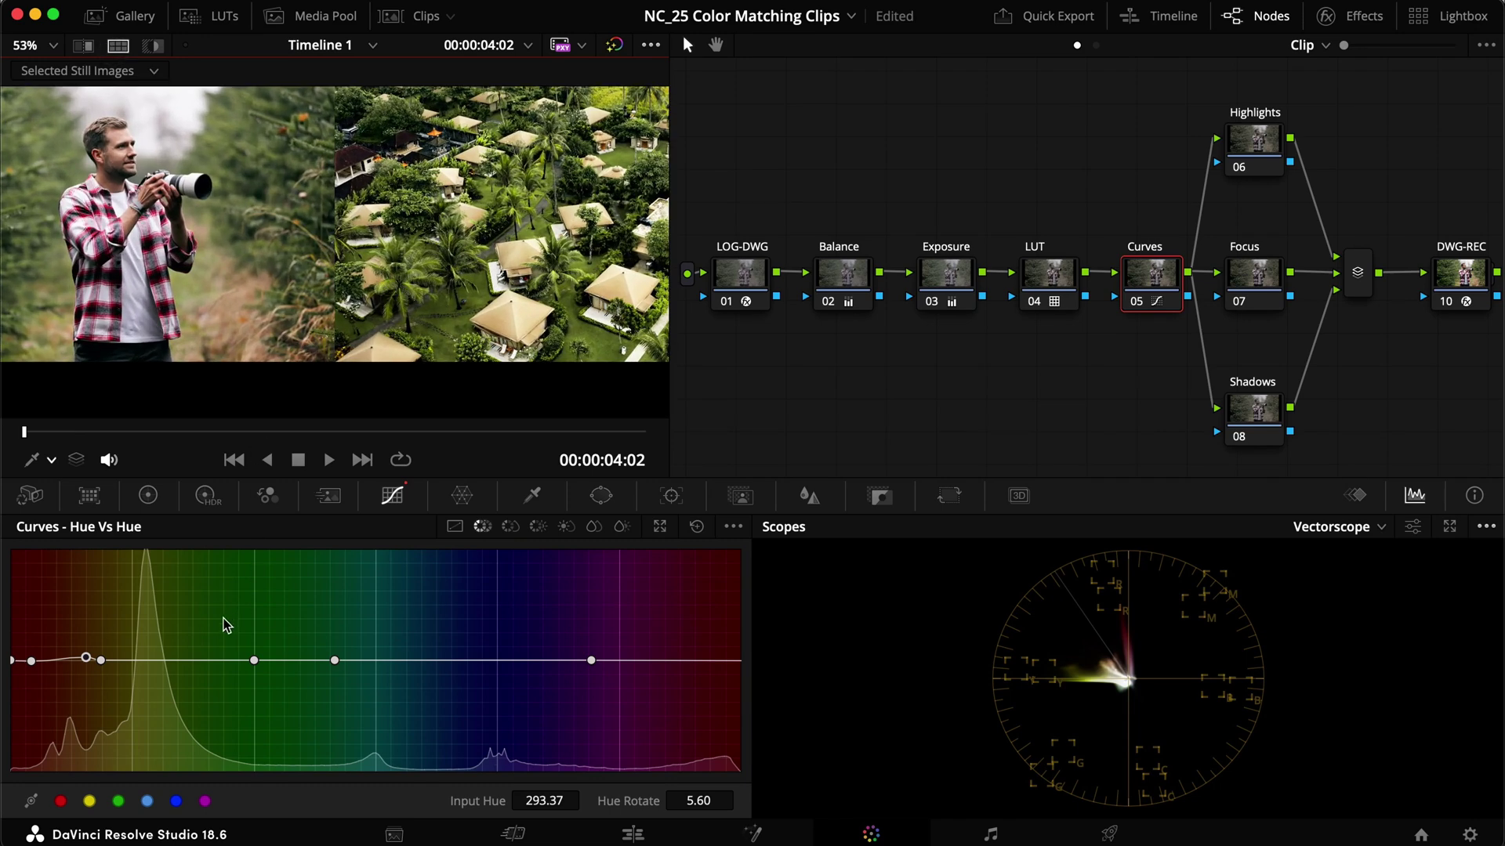
click(224, 659)
drag(223, 660, 217, 651)
key(super+shift+w)
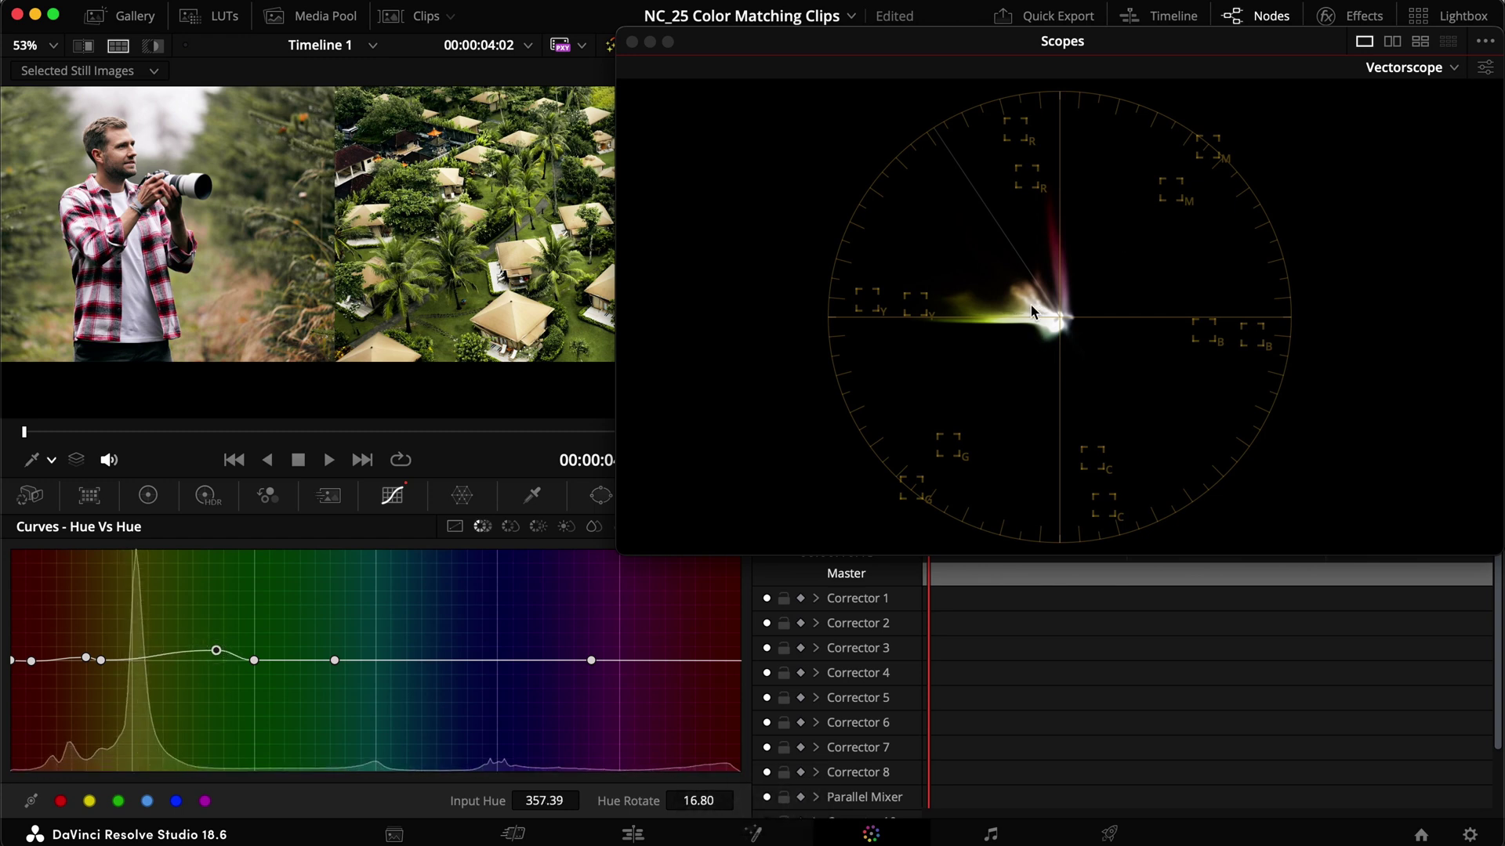
drag(217, 654, 214, 648)
key(super+d)
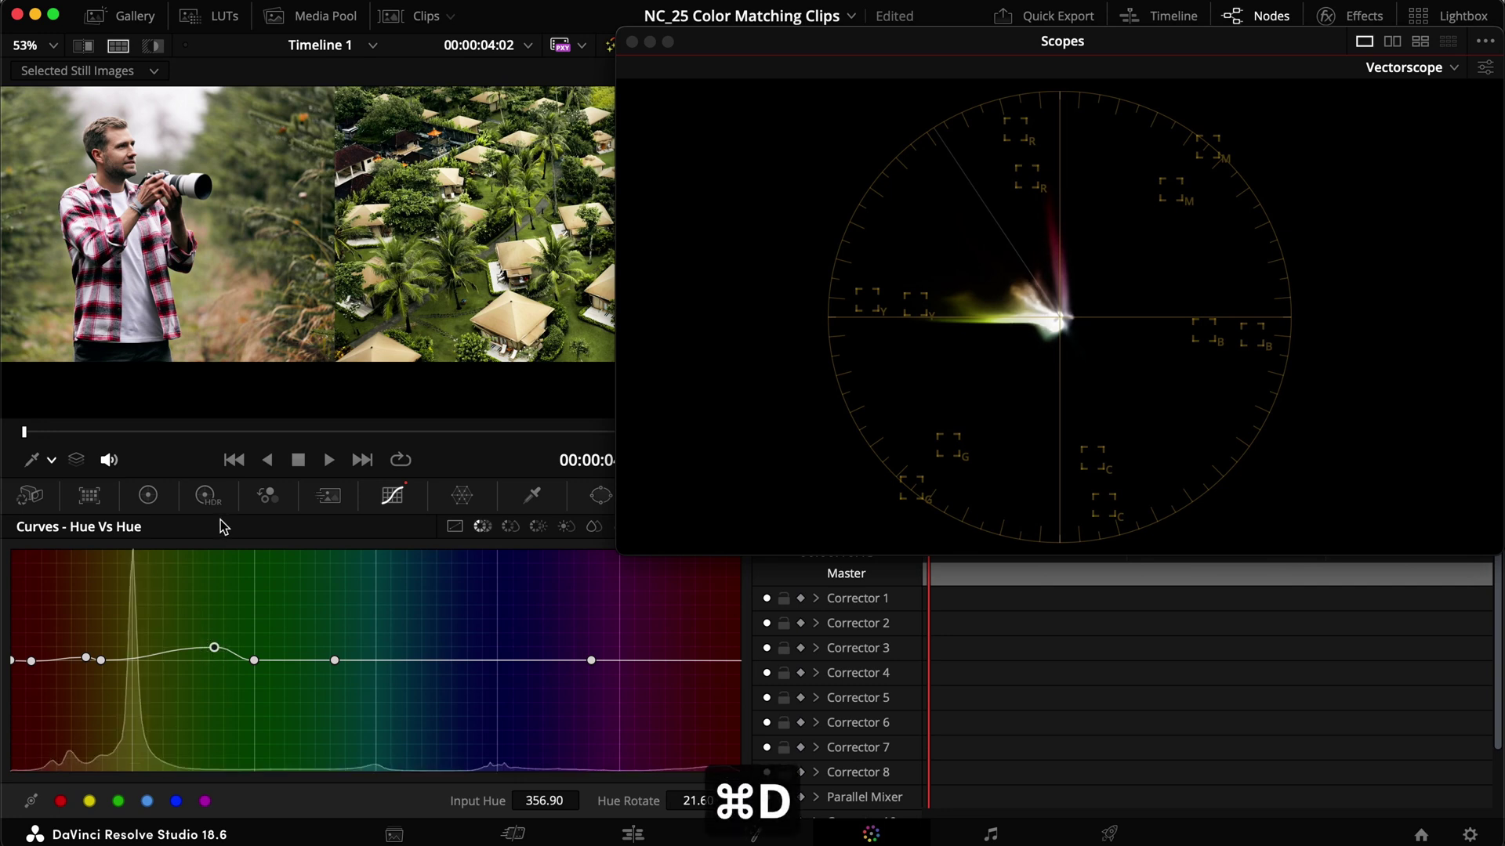
key(super+d)
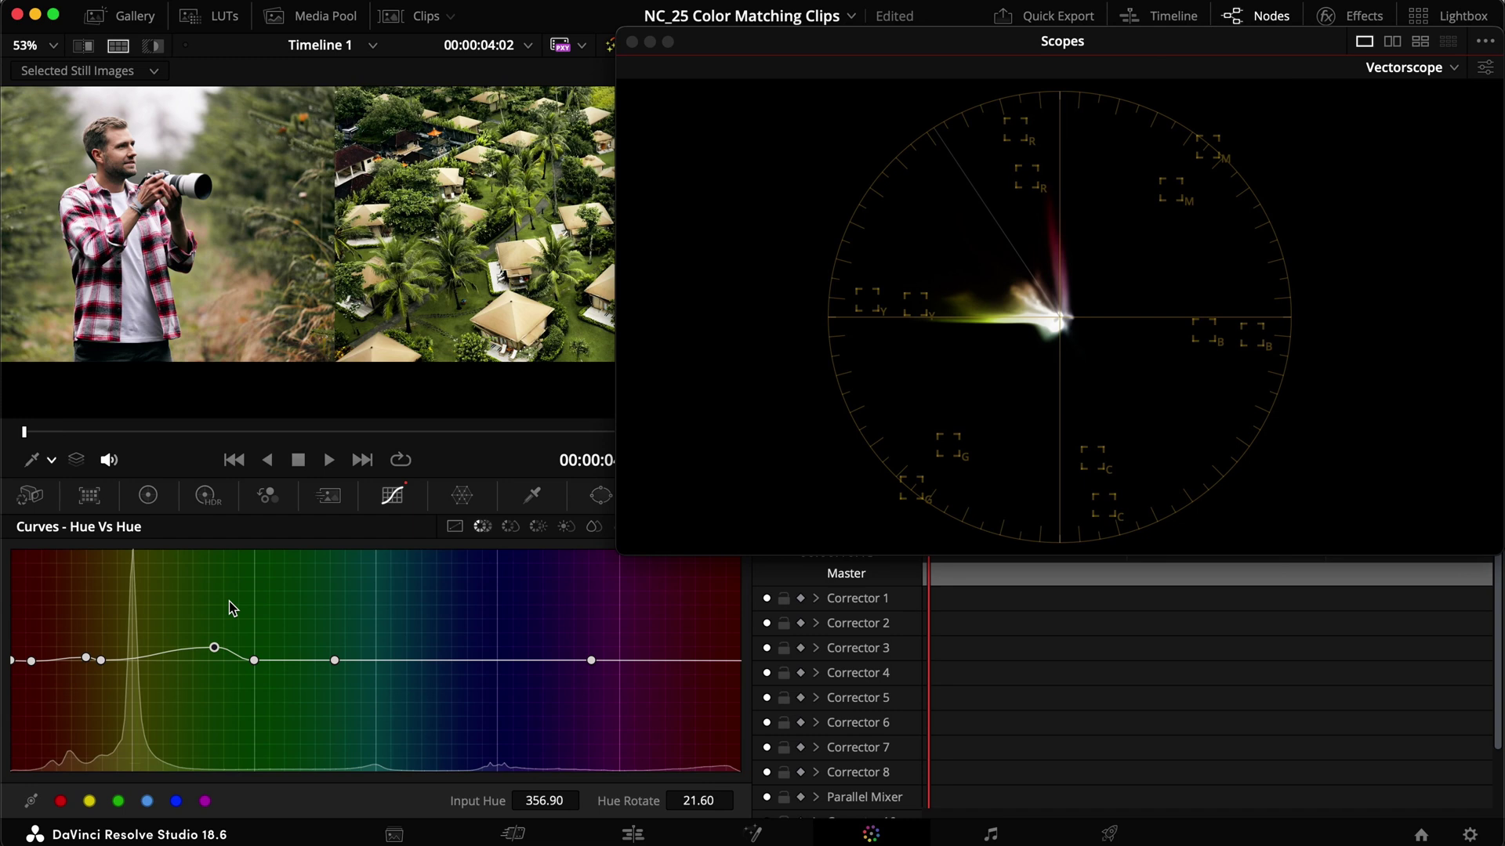
Step: Refine the green point to input hue 358.86 with Hue Rotate 10.40, moving the neighbouring skin-side anchor slightly toward red
drag(216, 650, 206, 652)
mouse_move(102, 660)
mouse_down()
mouse_move(83, 656)
mouse_move(95, 661)
mouse_up()
drag(220, 651, 228, 704)
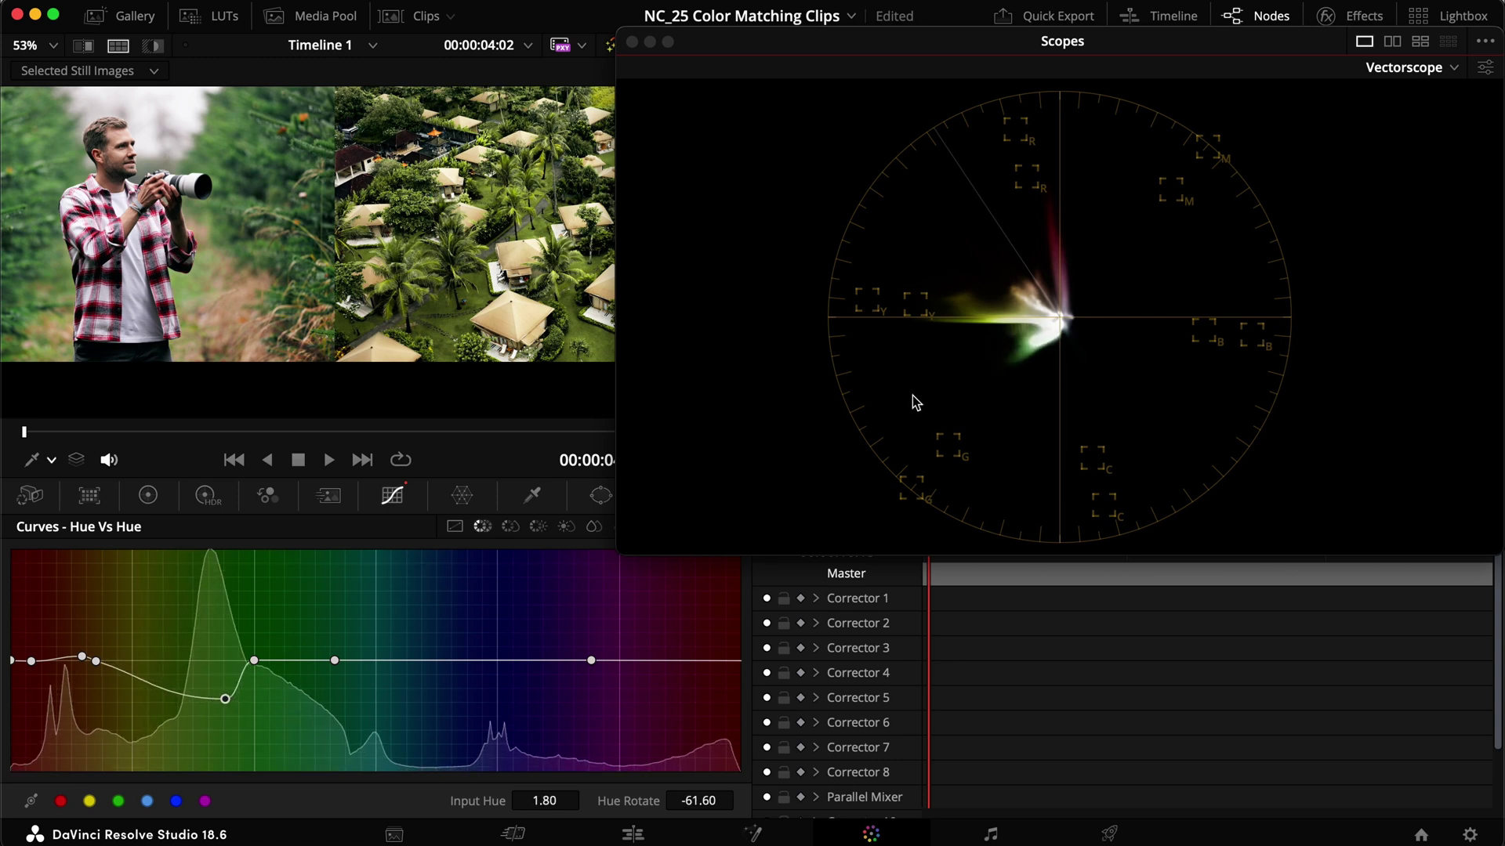
drag(226, 703, 222, 661)
key(super+d)
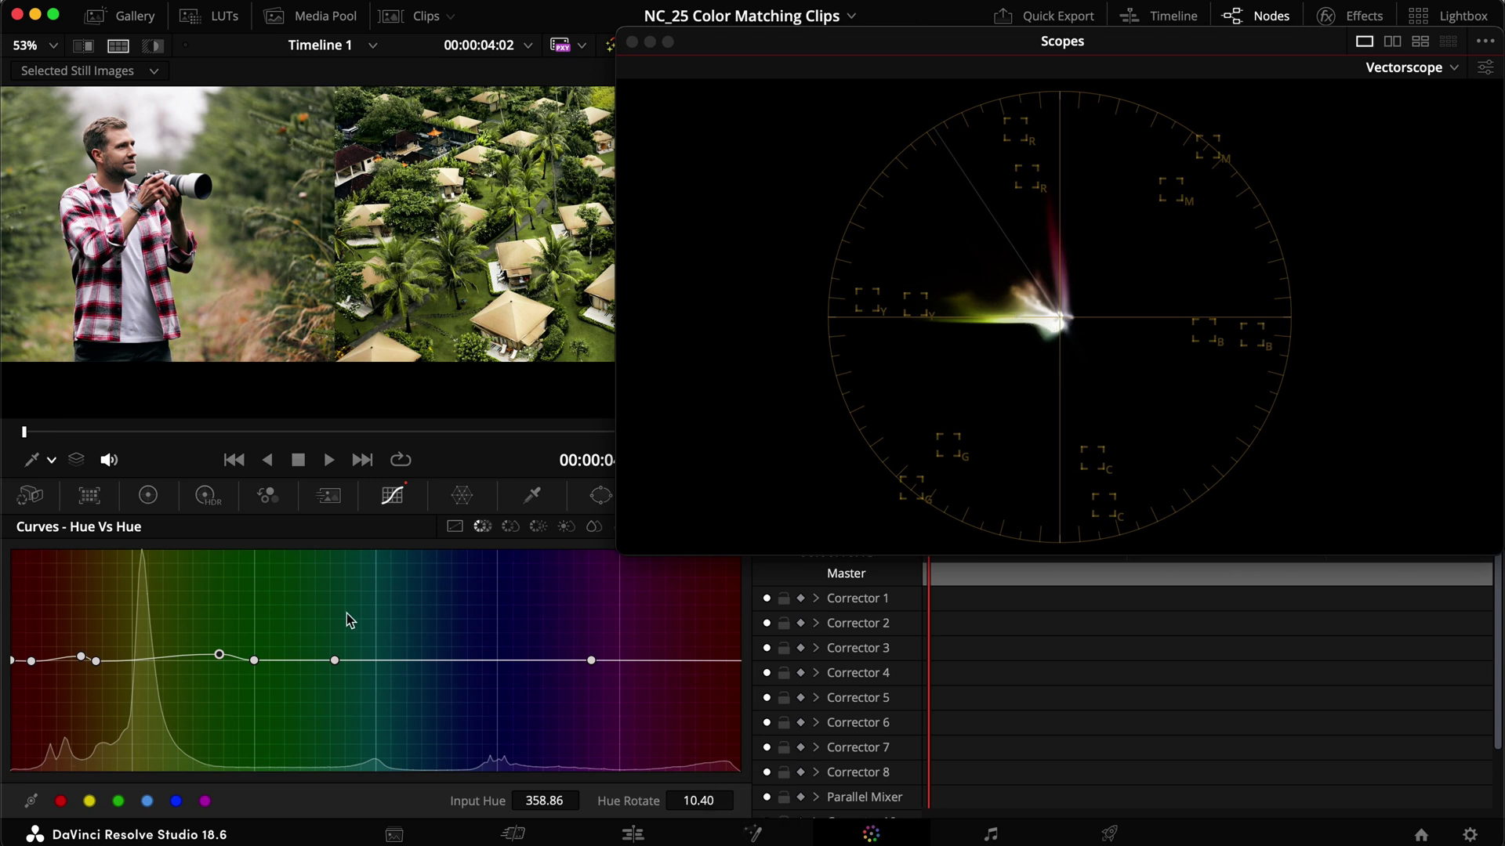
Step: On the Hue Vs Sat curve, add anchors around the greens and raise input hue 347.59 to a saturation of 1.47
click(510, 526)
click(103, 660)
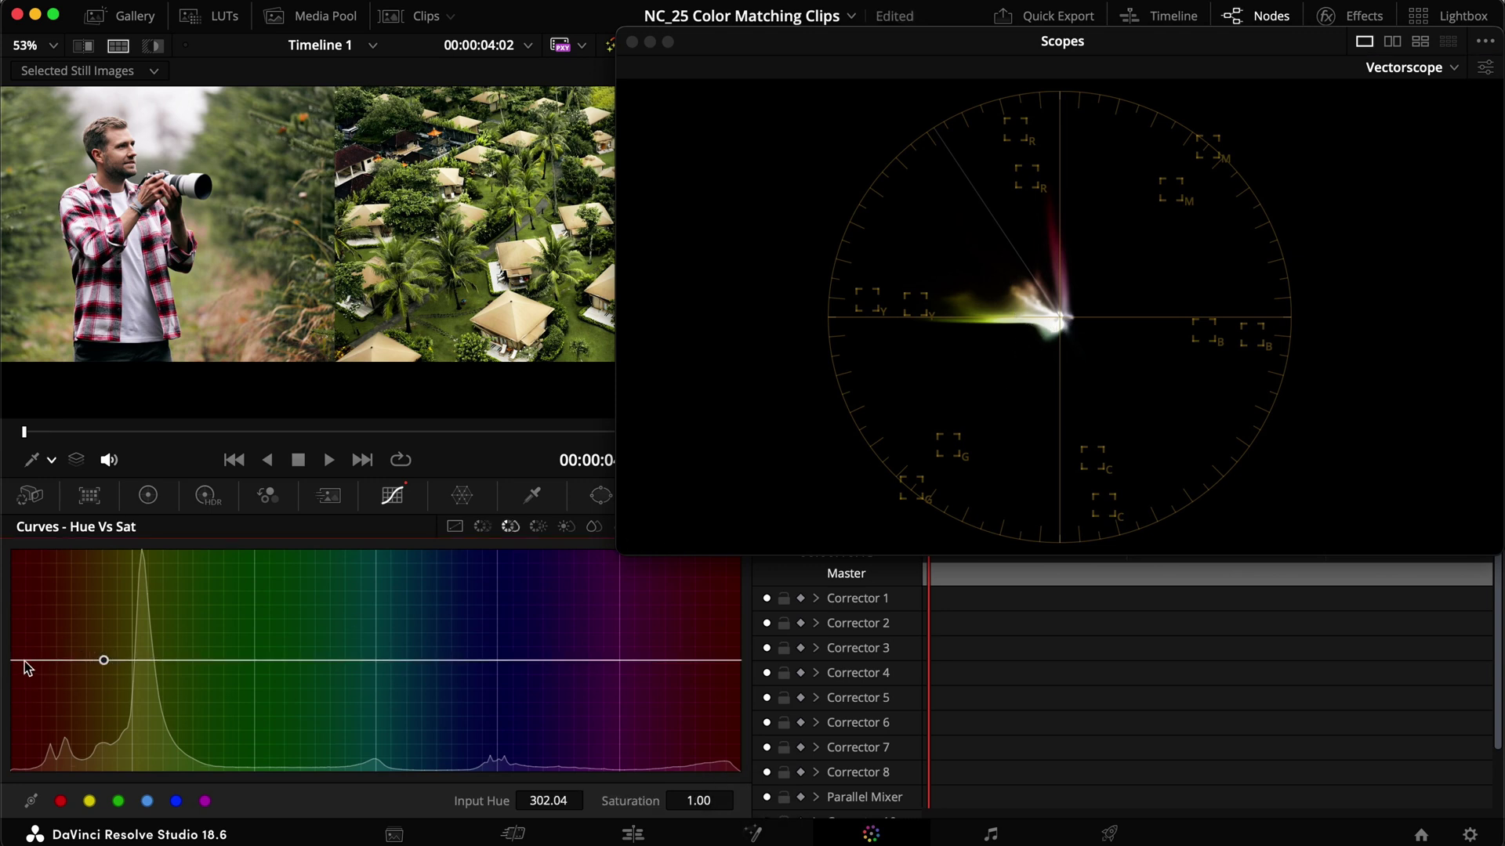
drag(21, 661, 20, 658)
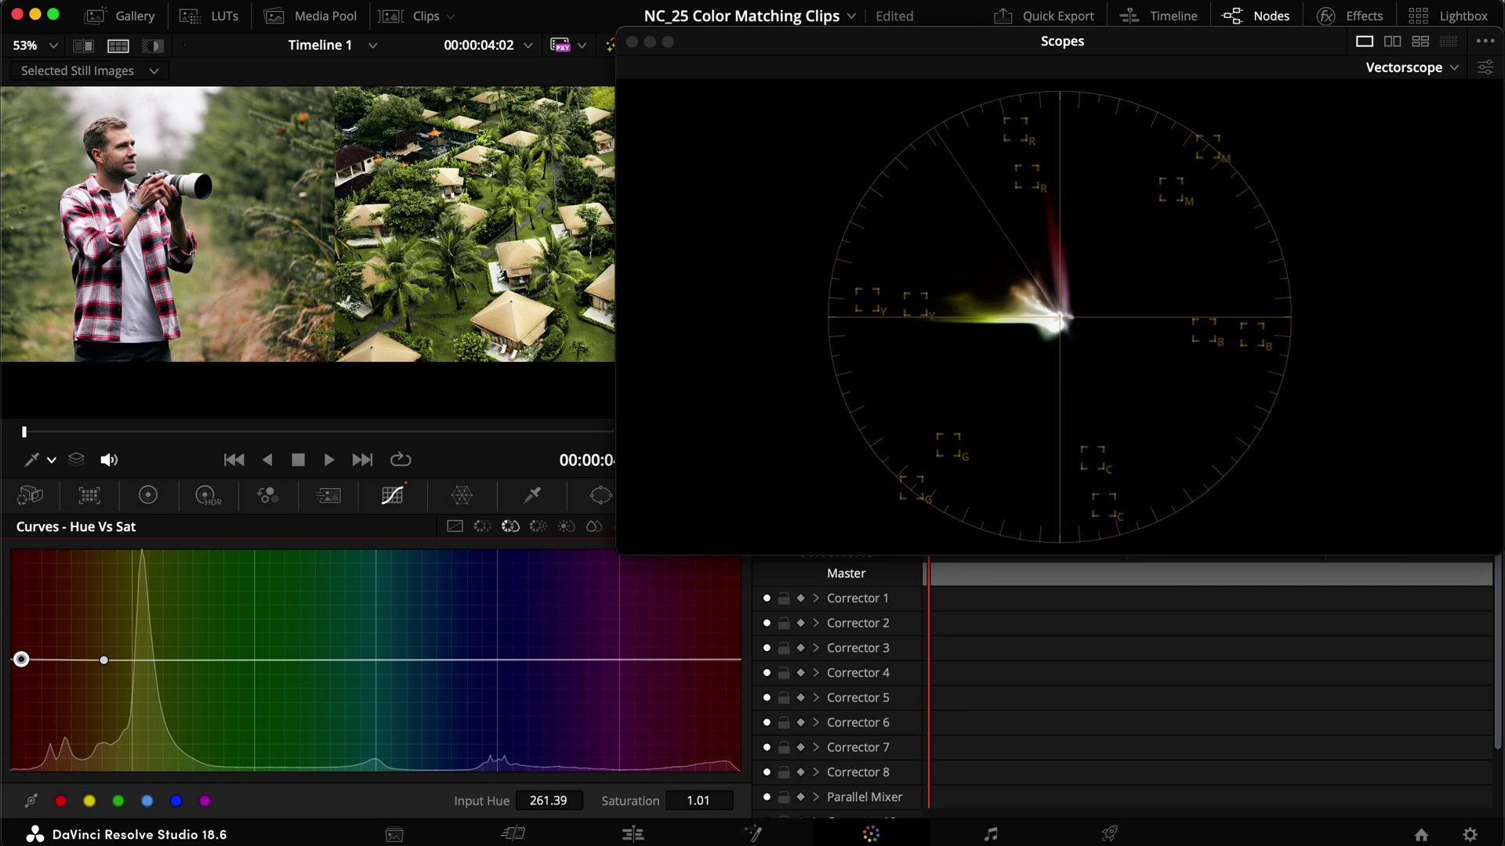
click(335, 659)
drag(257, 660, 198, 615)
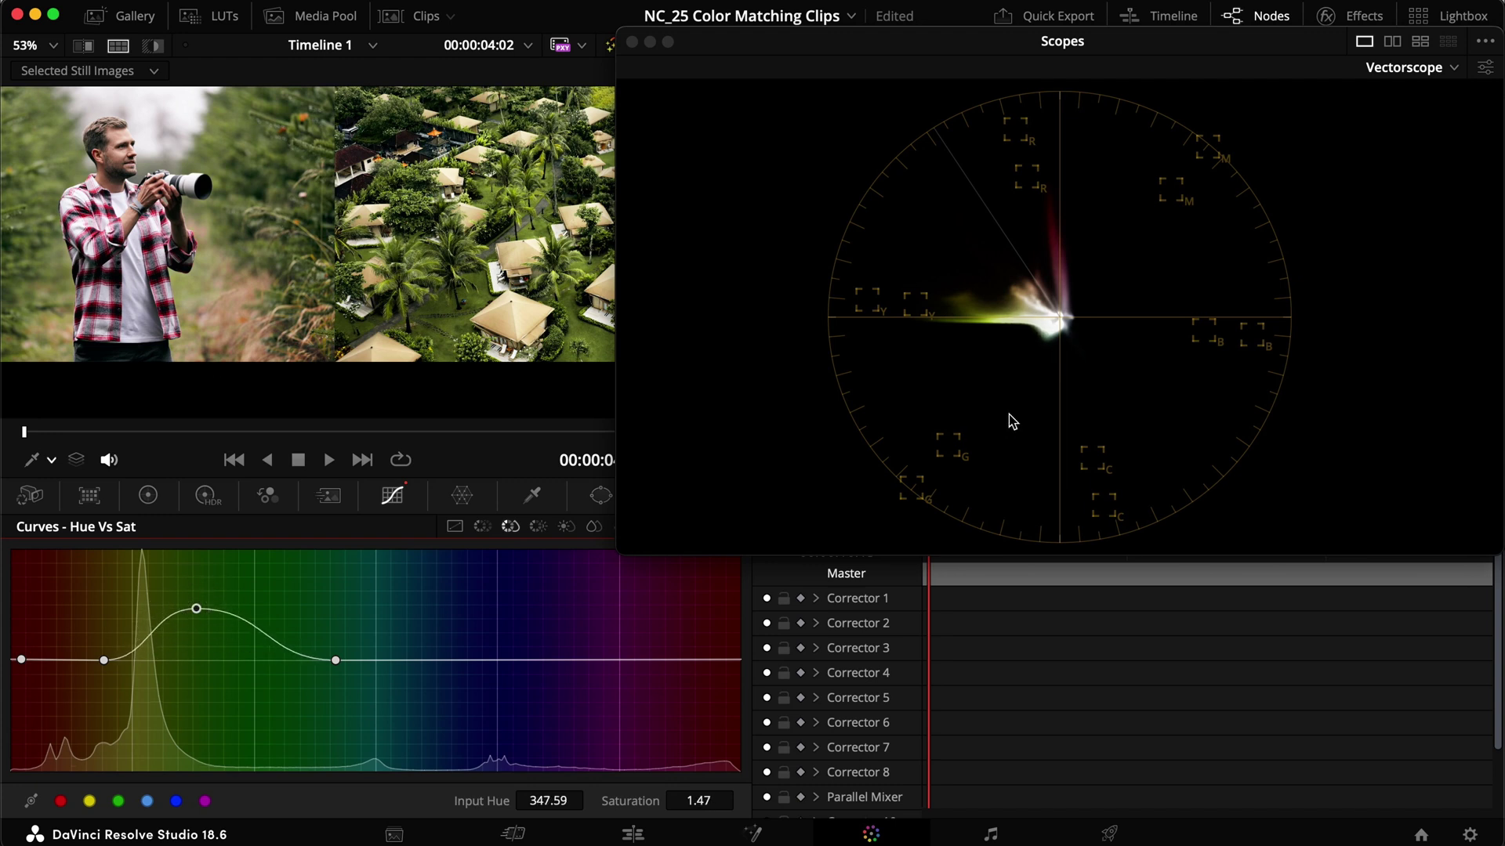
Step: Narrow the green saturation boost by moving its outer anchors to input hues 35.59 and 306.45, comparing the node off and on
key(super+d)
key(super+d)
drag(333, 662, 294, 662)
key(super+d)
key(super+d)
key(super+d)
key(super+d)
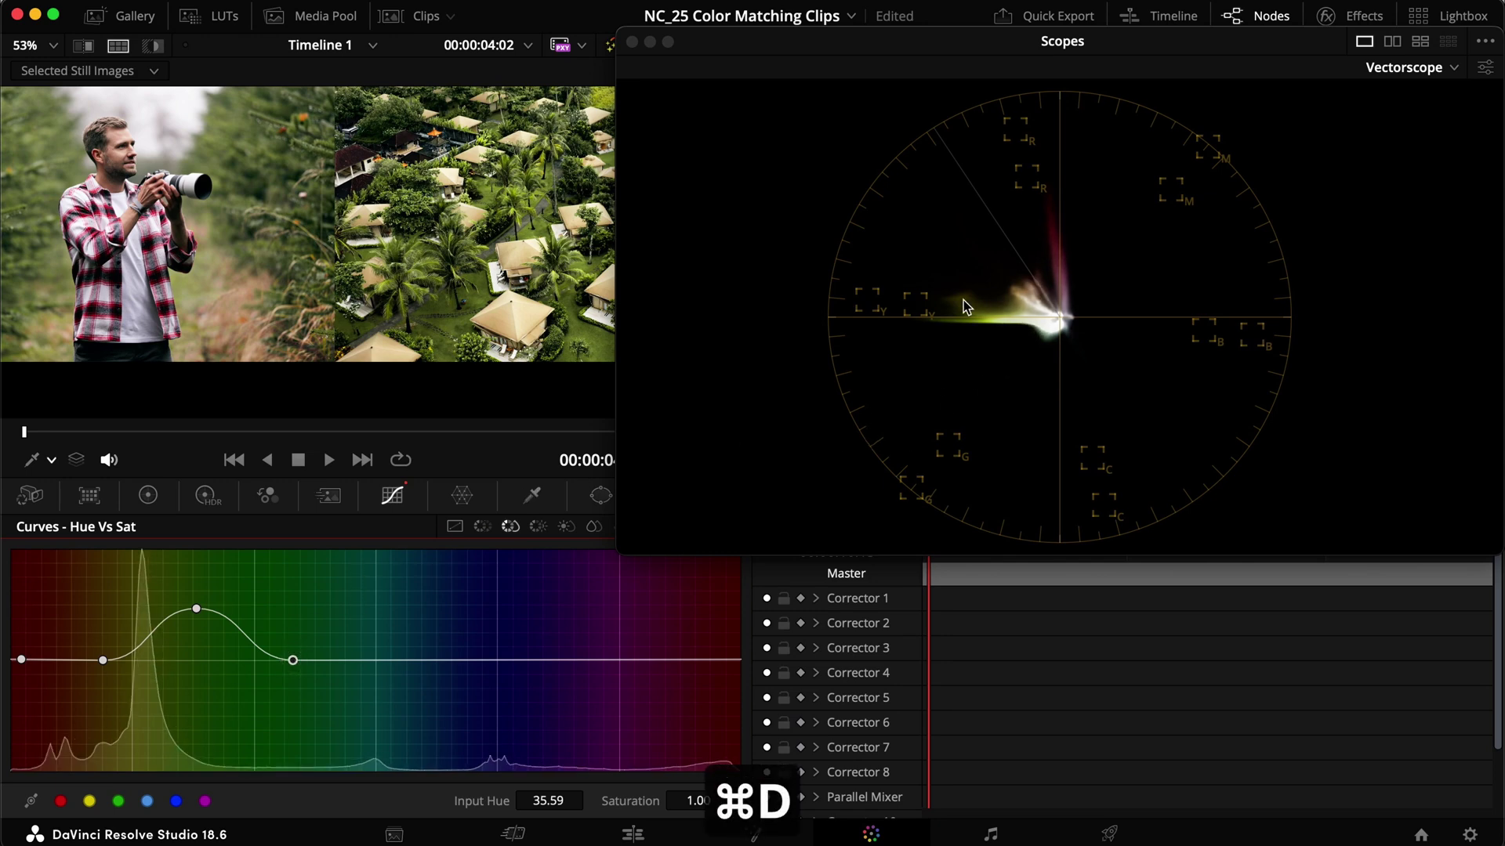
drag(102, 660, 112, 663)
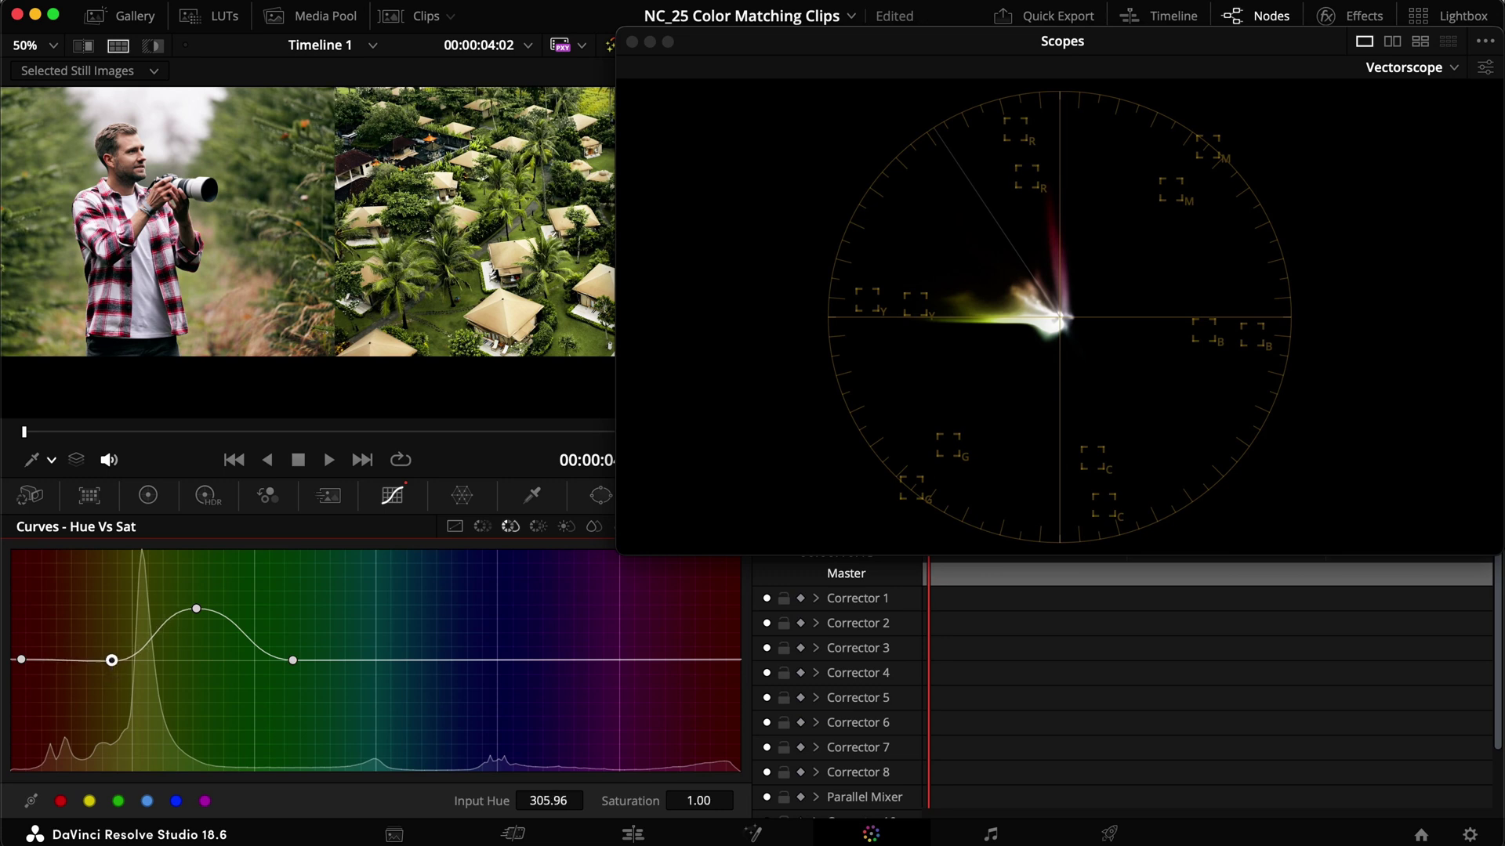
key(super+d)
key(super+d)
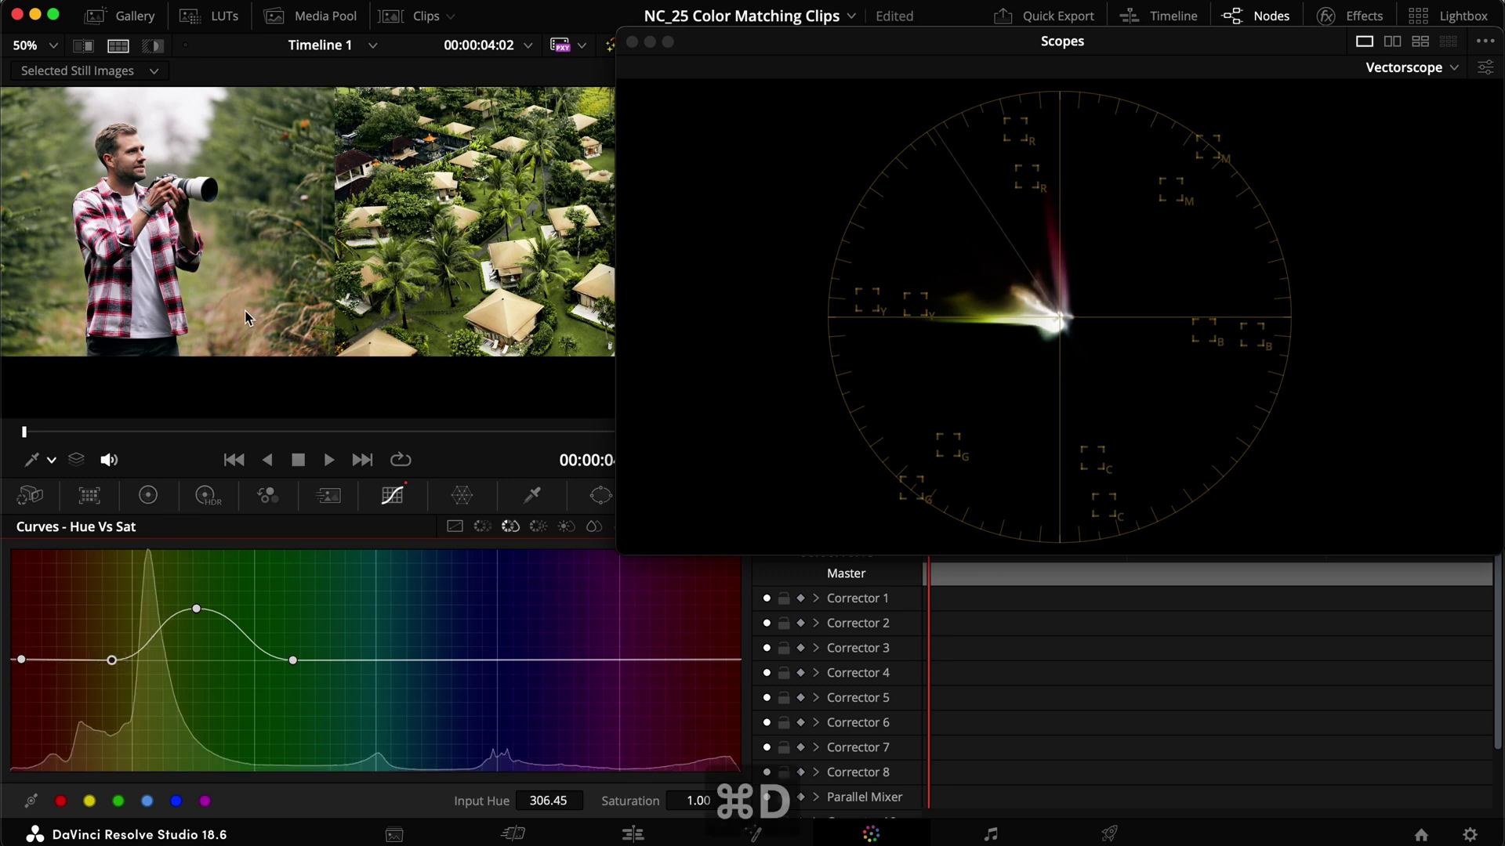
Step: Move the skin-tone point on the Hue Vs Hue curve to input hue 293.22 with Hue Rotate 5.60, compare the node and save the project
click(482, 525)
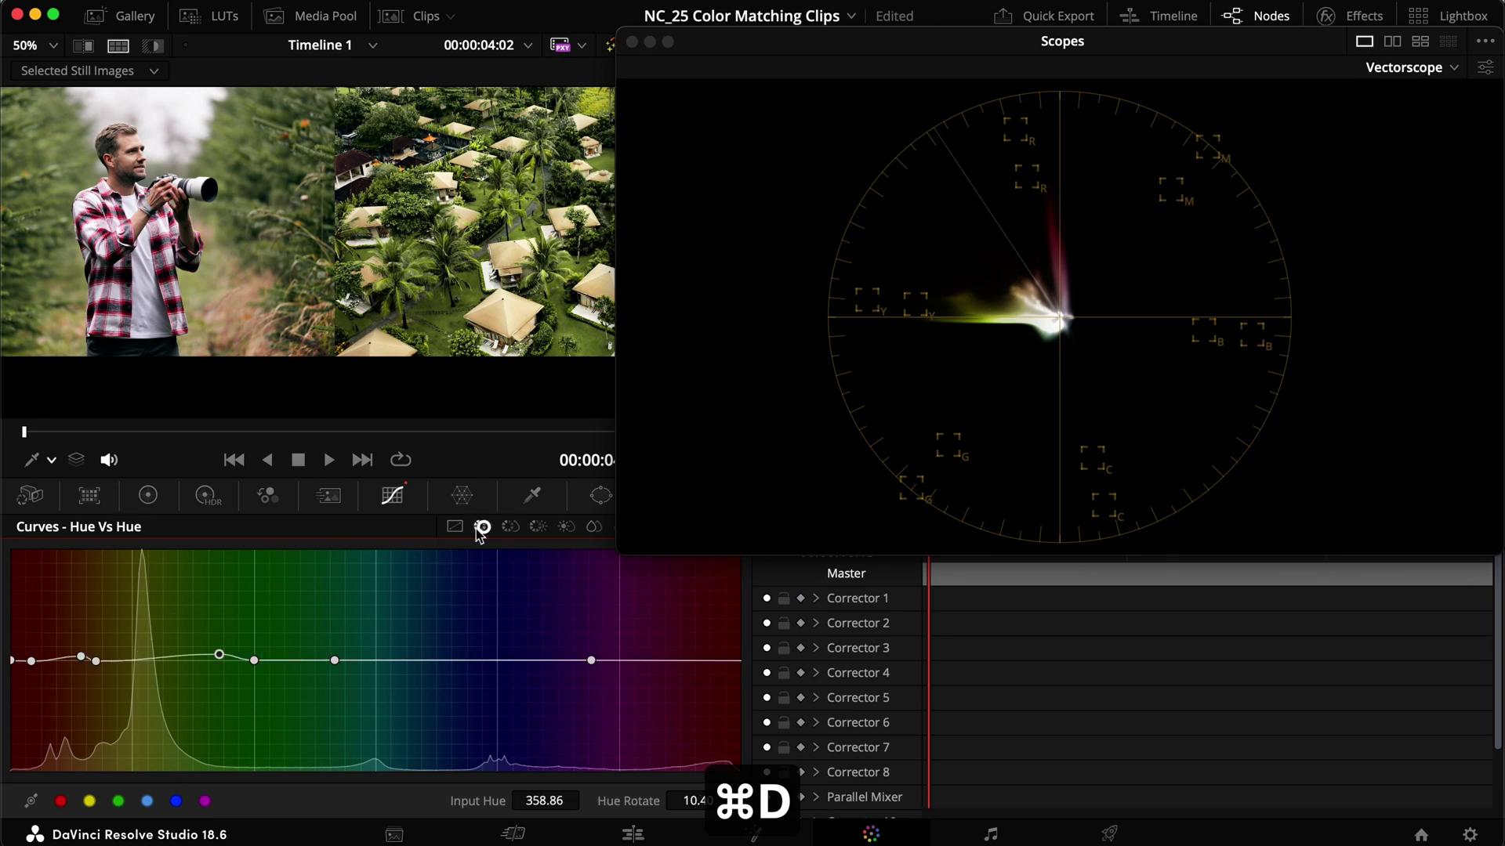
drag(101, 665, 90, 660)
key(super+d)
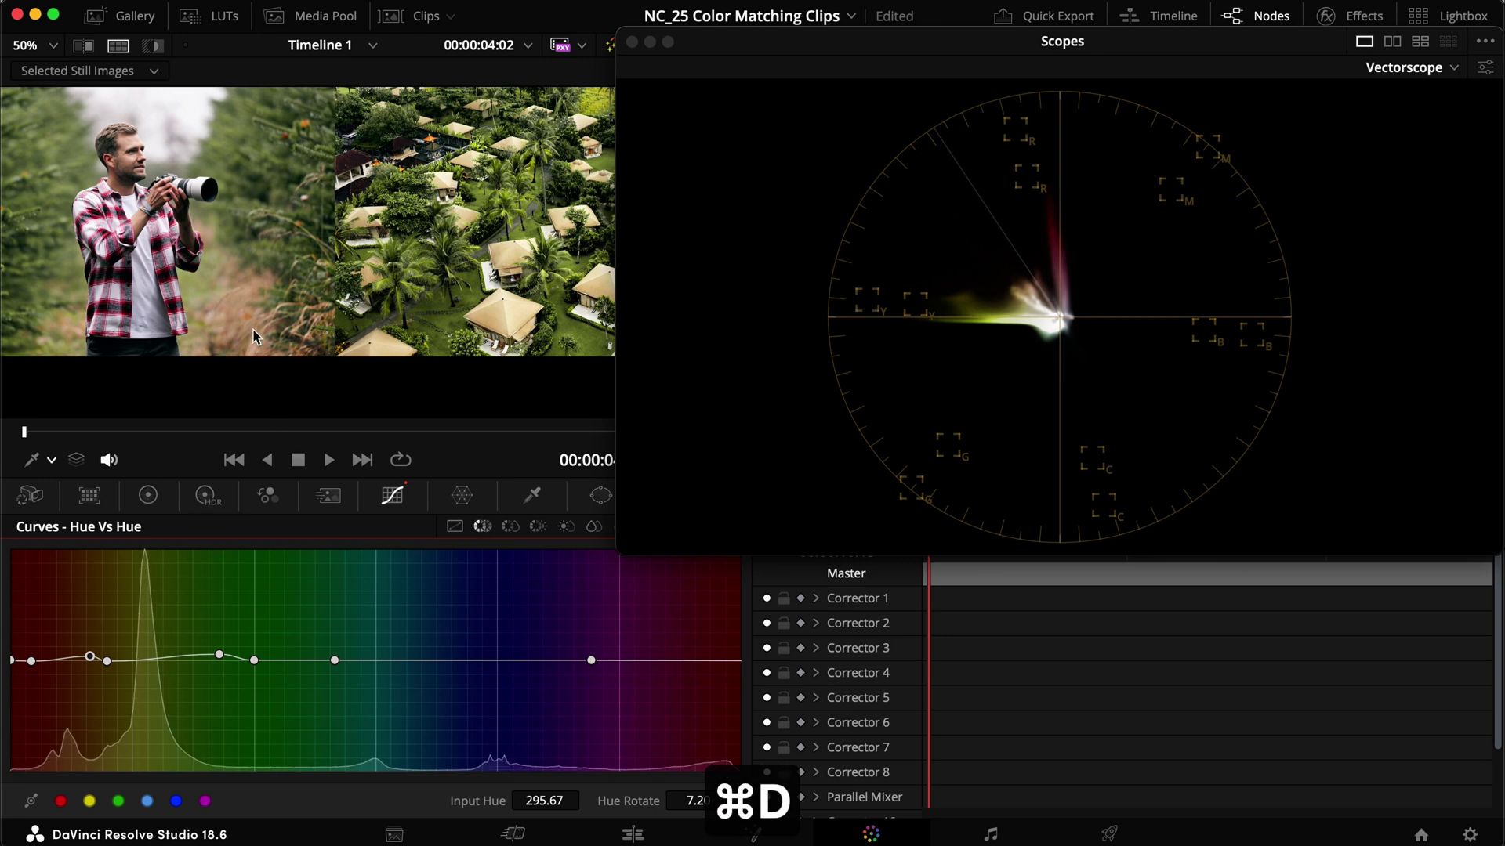
drag(89, 660, 87, 659)
key(super+d)
key(super+s)
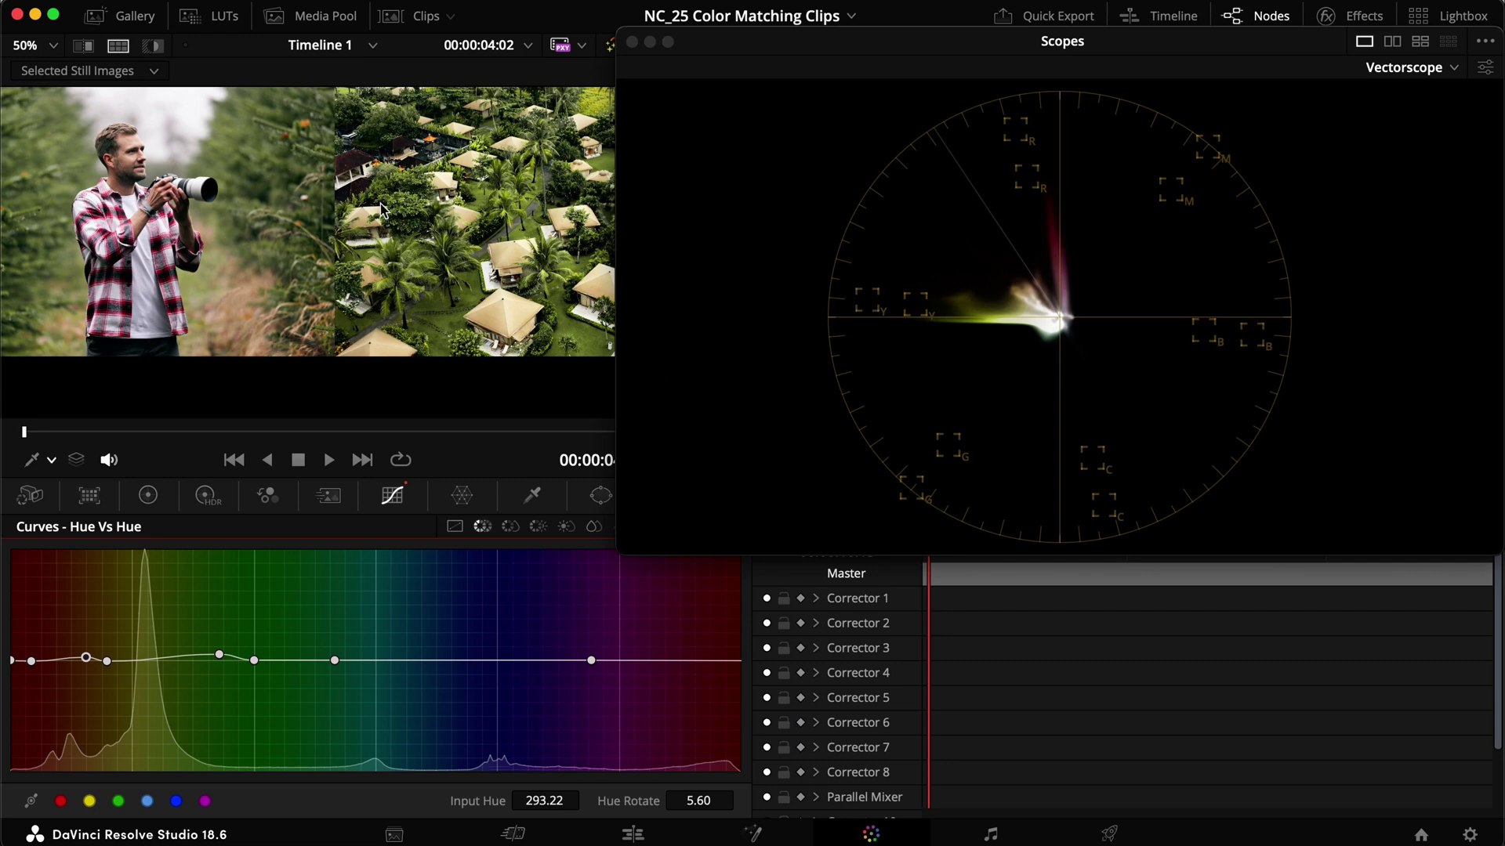
Step: Raise the Hue Vs Sat green peak to a saturation of about 1.8 at input hue 340.73 and compare the node off and on
scroll(392, 219, up, 4)
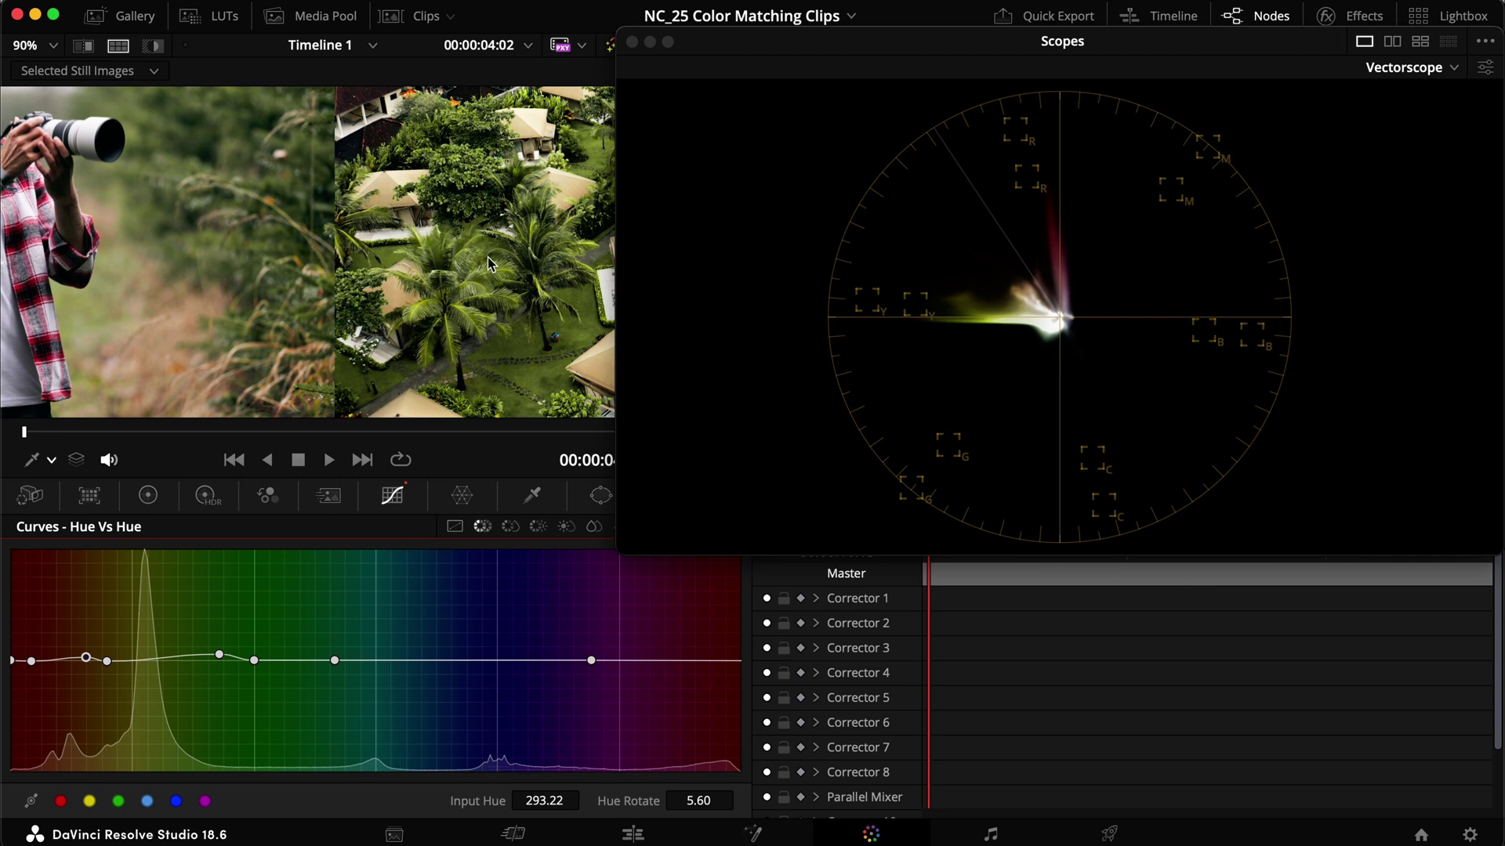
key(super+d)
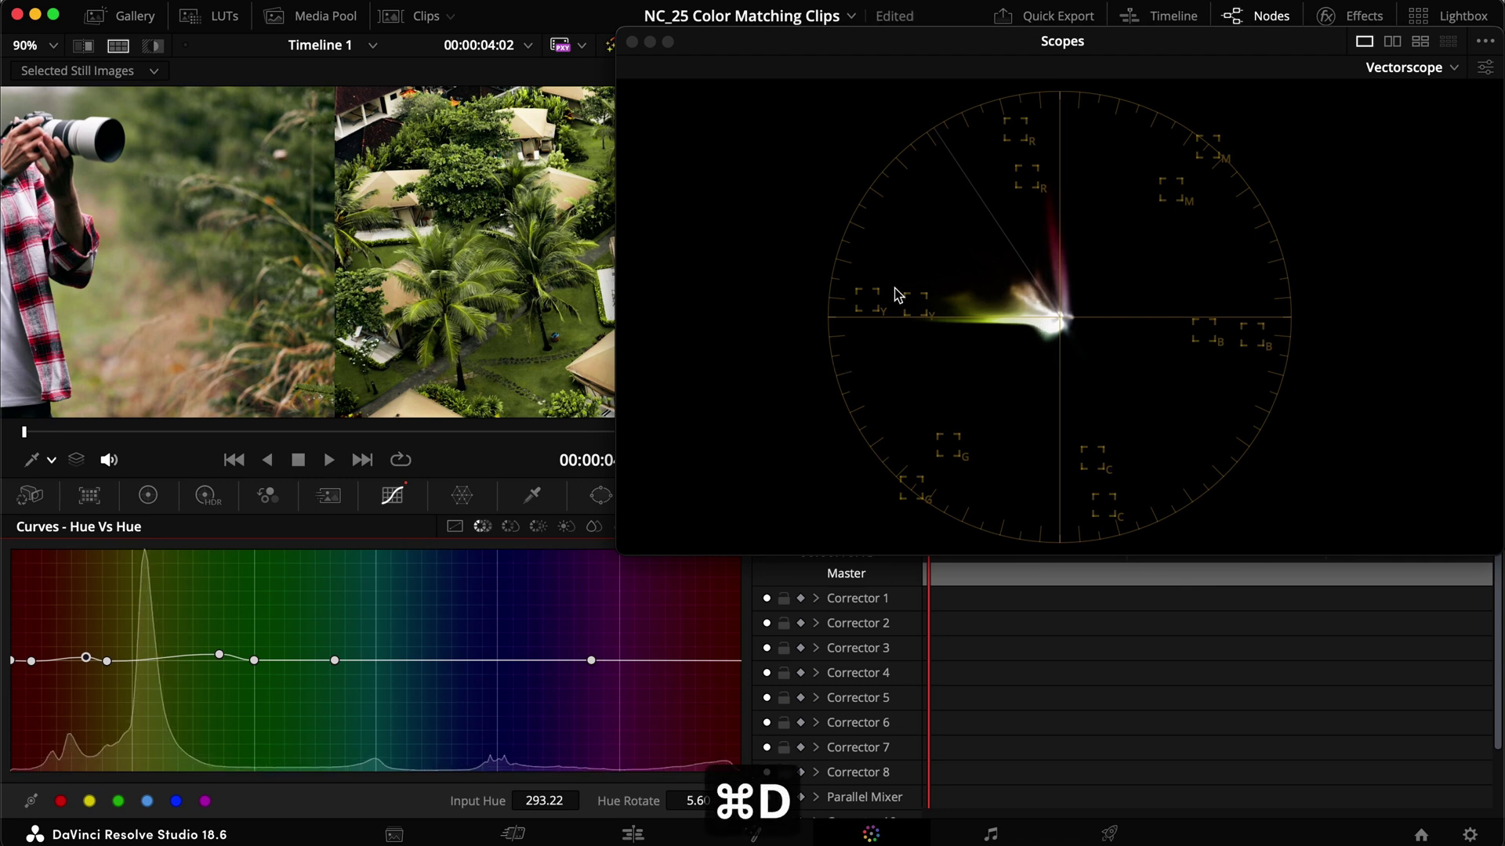
click(511, 526)
drag(197, 609, 184, 574)
scroll(172, 345, down, 5)
key(super+d)
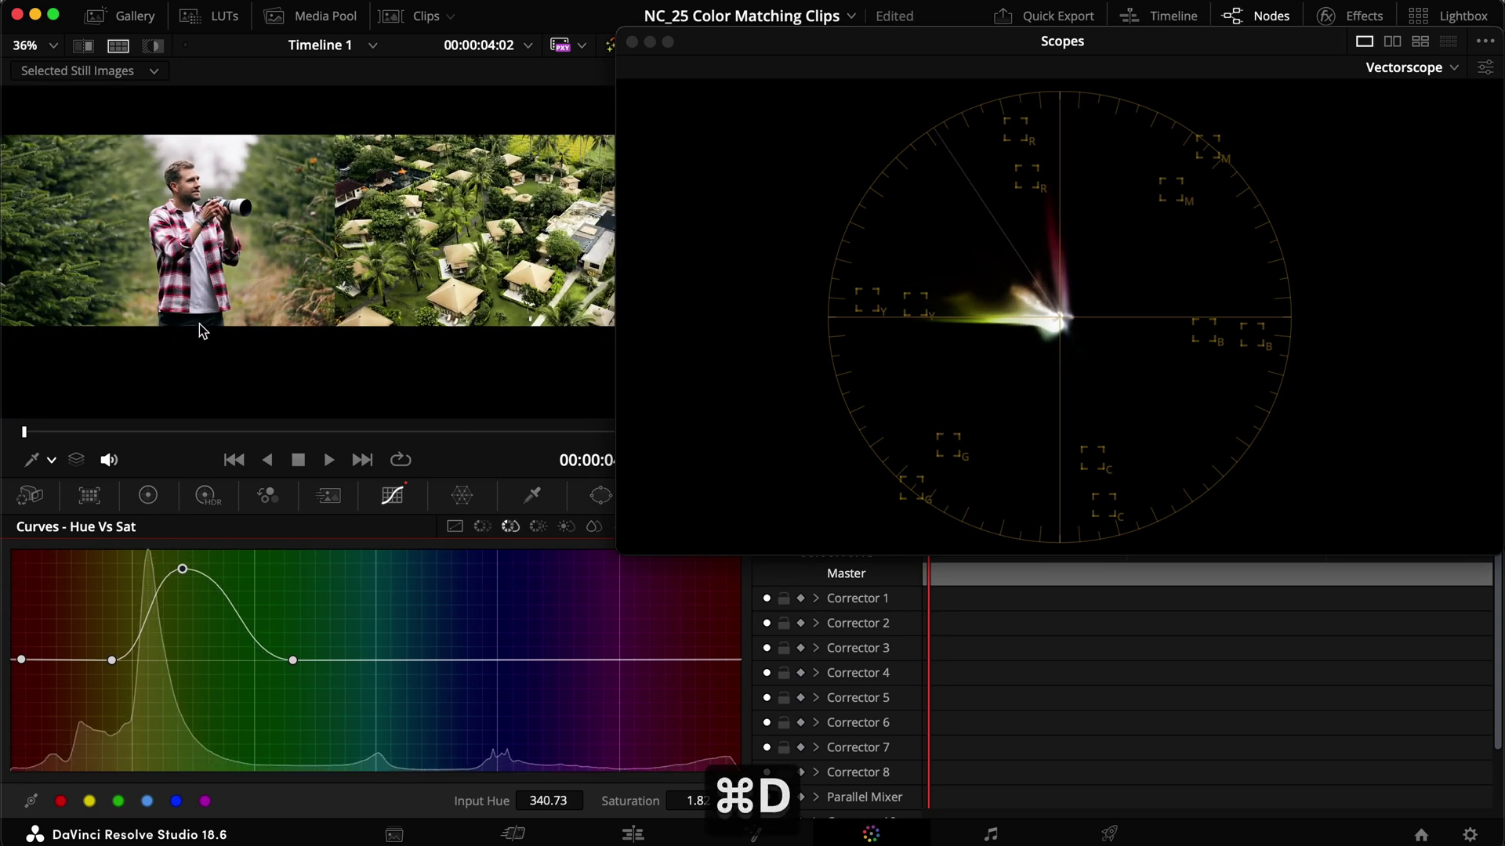
Step: Compare the Curves node off and on beside the reference still in full screen, and save the project
scroll(324, 261, up, 3)
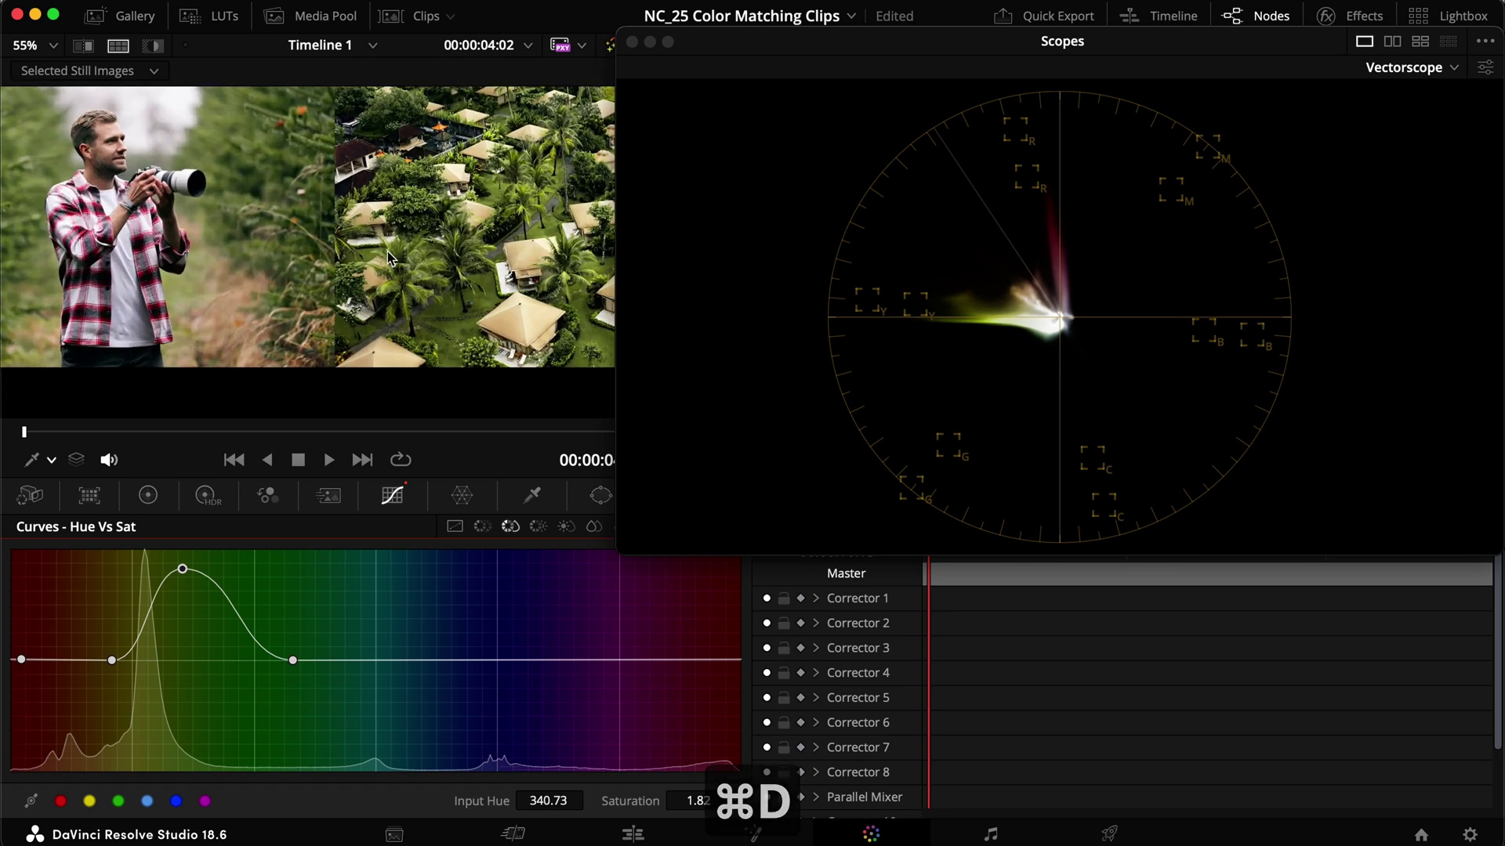
key(super+f)
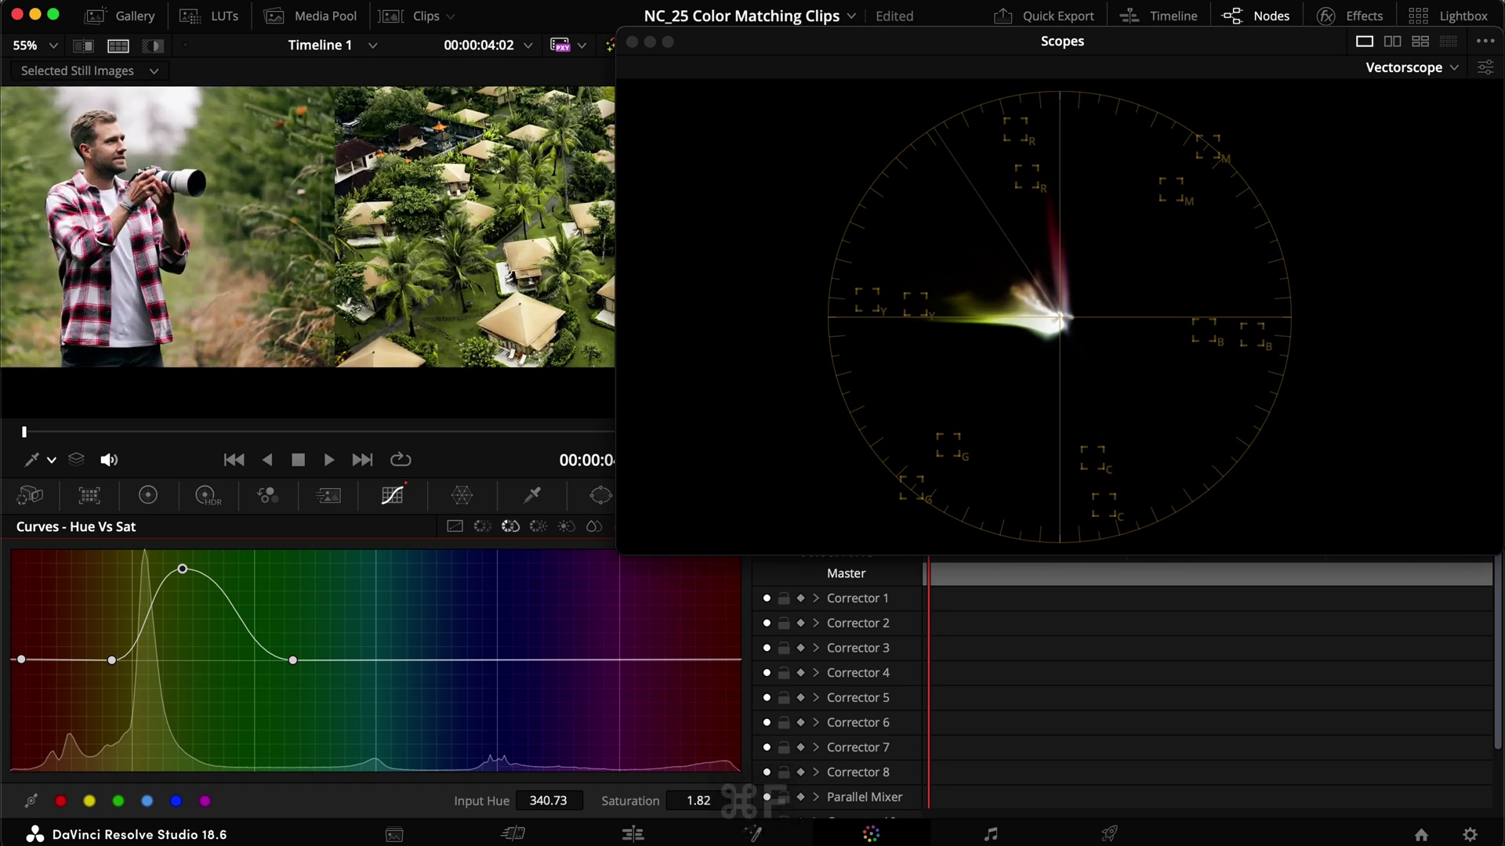
key(super+d)
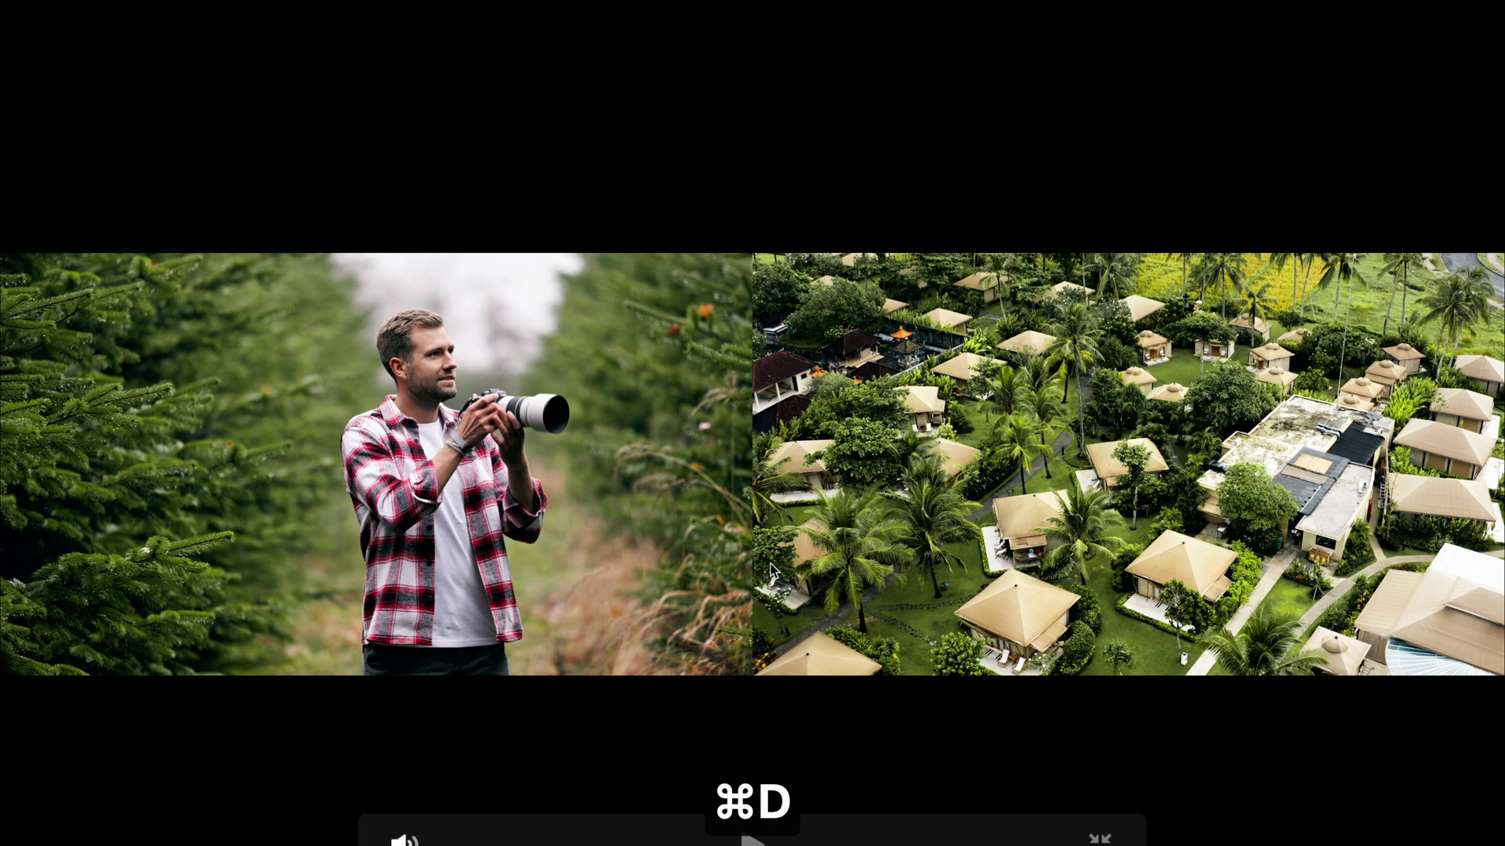
key(Escape)
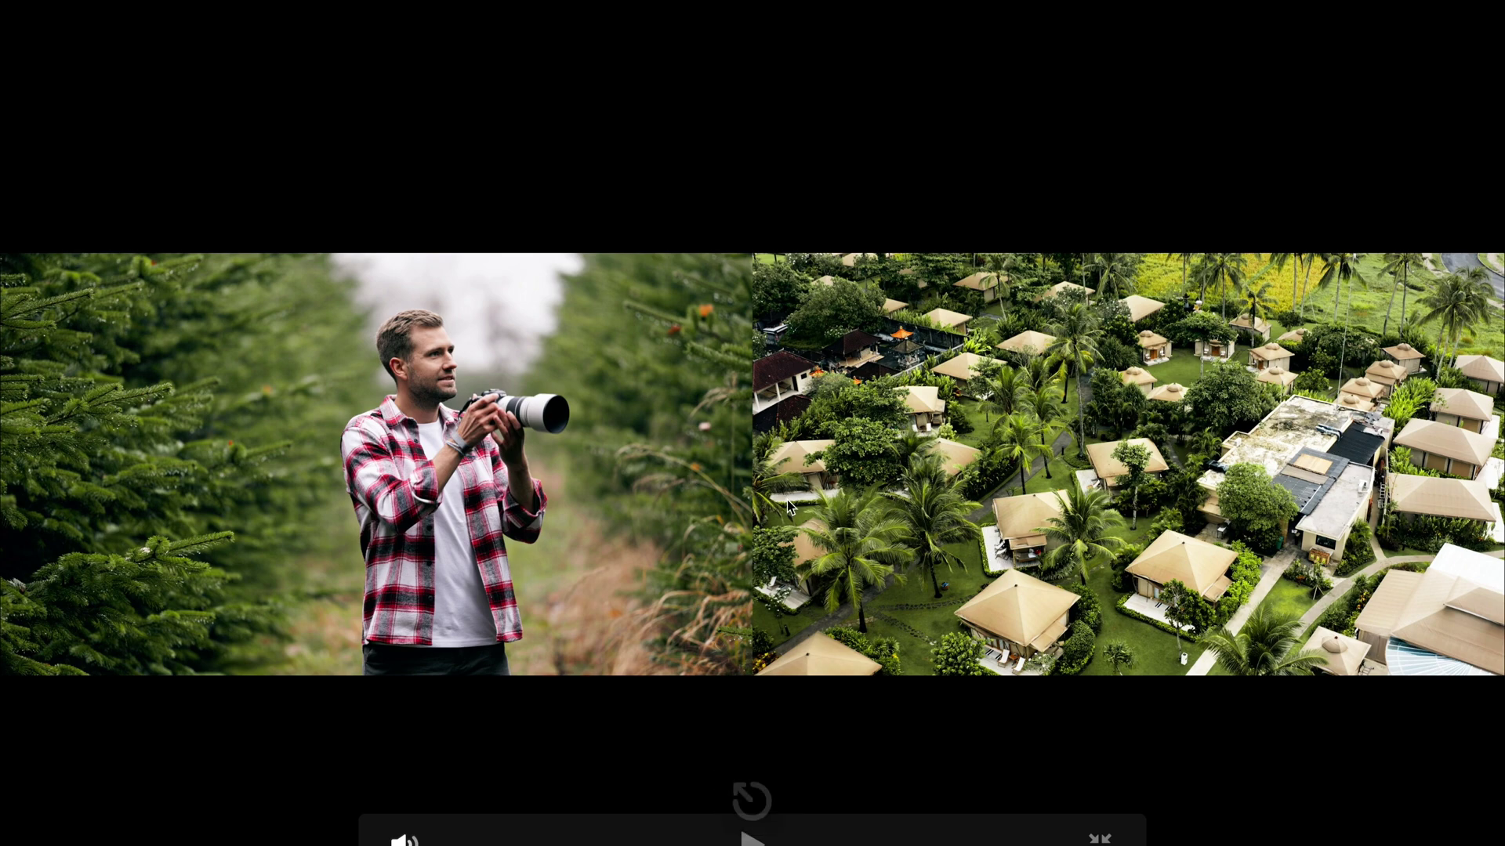
key(super+s)
Step: Return the floating scopes to their docked place and switch the viewer overlay to Qualifier to show only the clip
drag(764, 11, 664, 405)
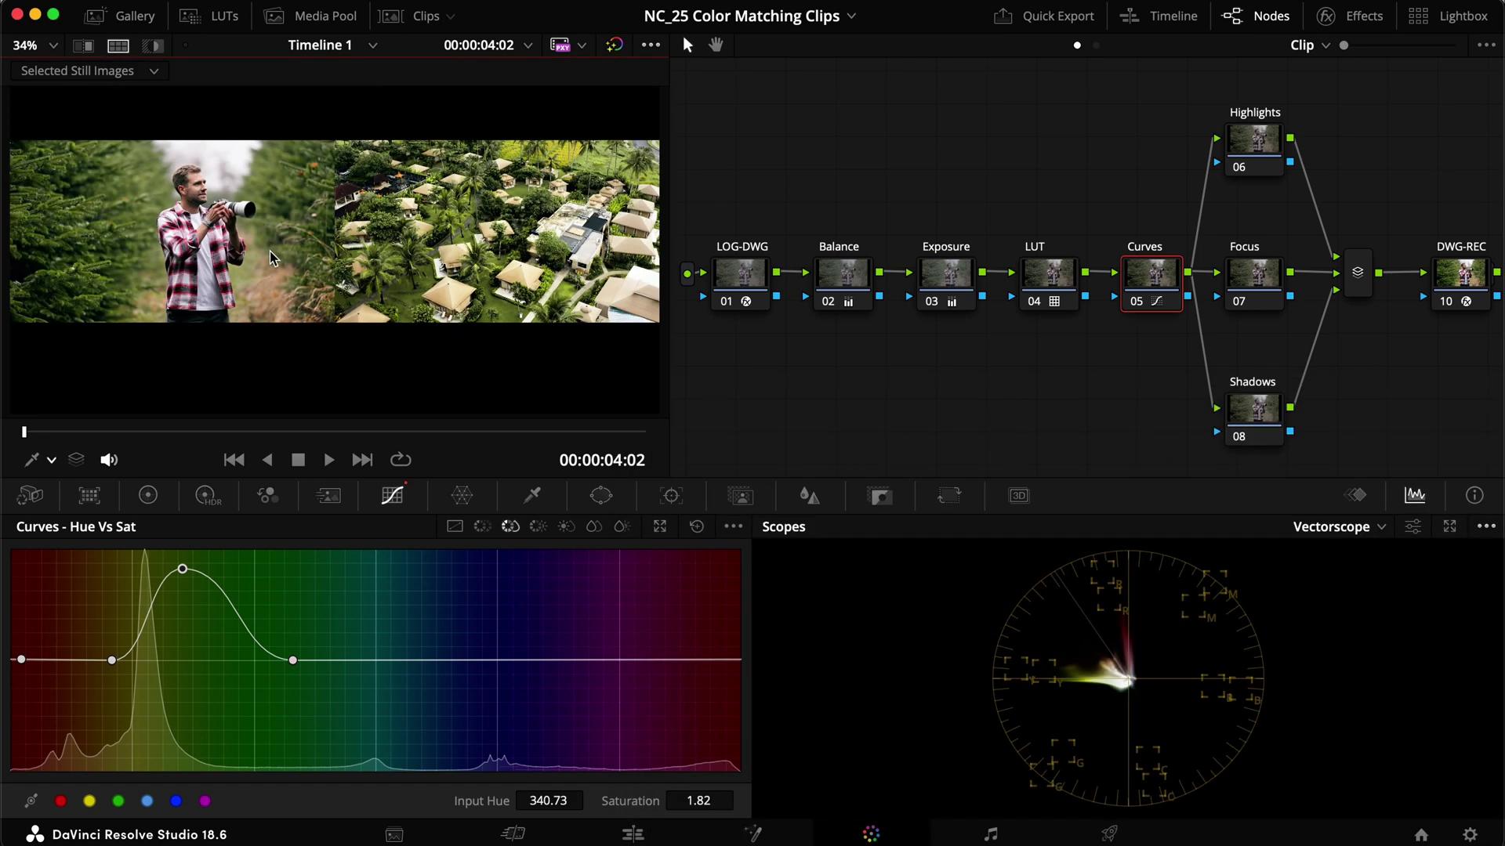
click(51, 460)
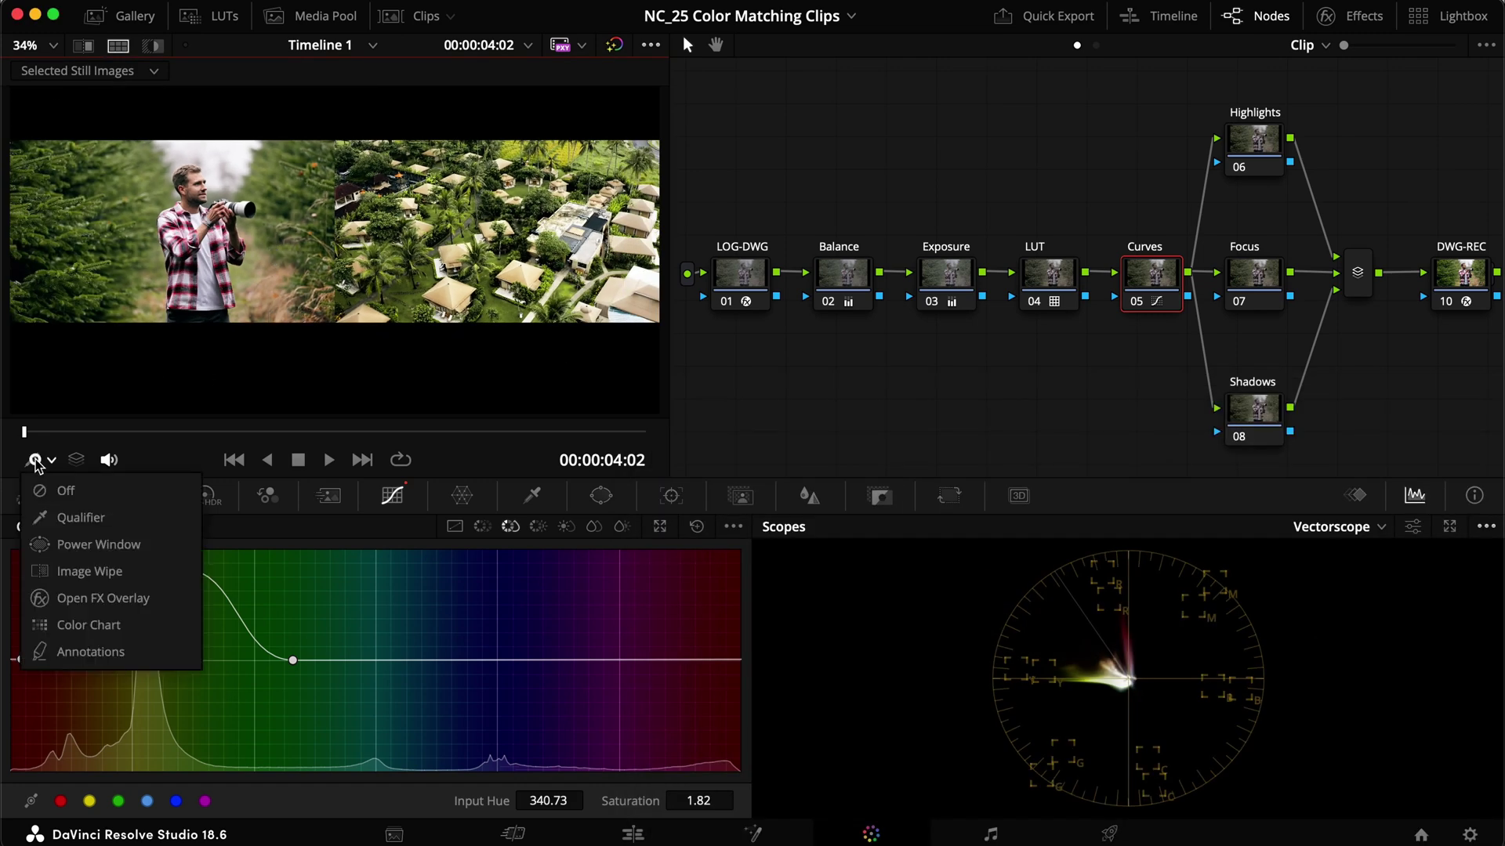
click(72, 519)
Step: Delete the Highlights and Shadows nodes so that Focus follows Curves directly in the node tree
click(1239, 272)
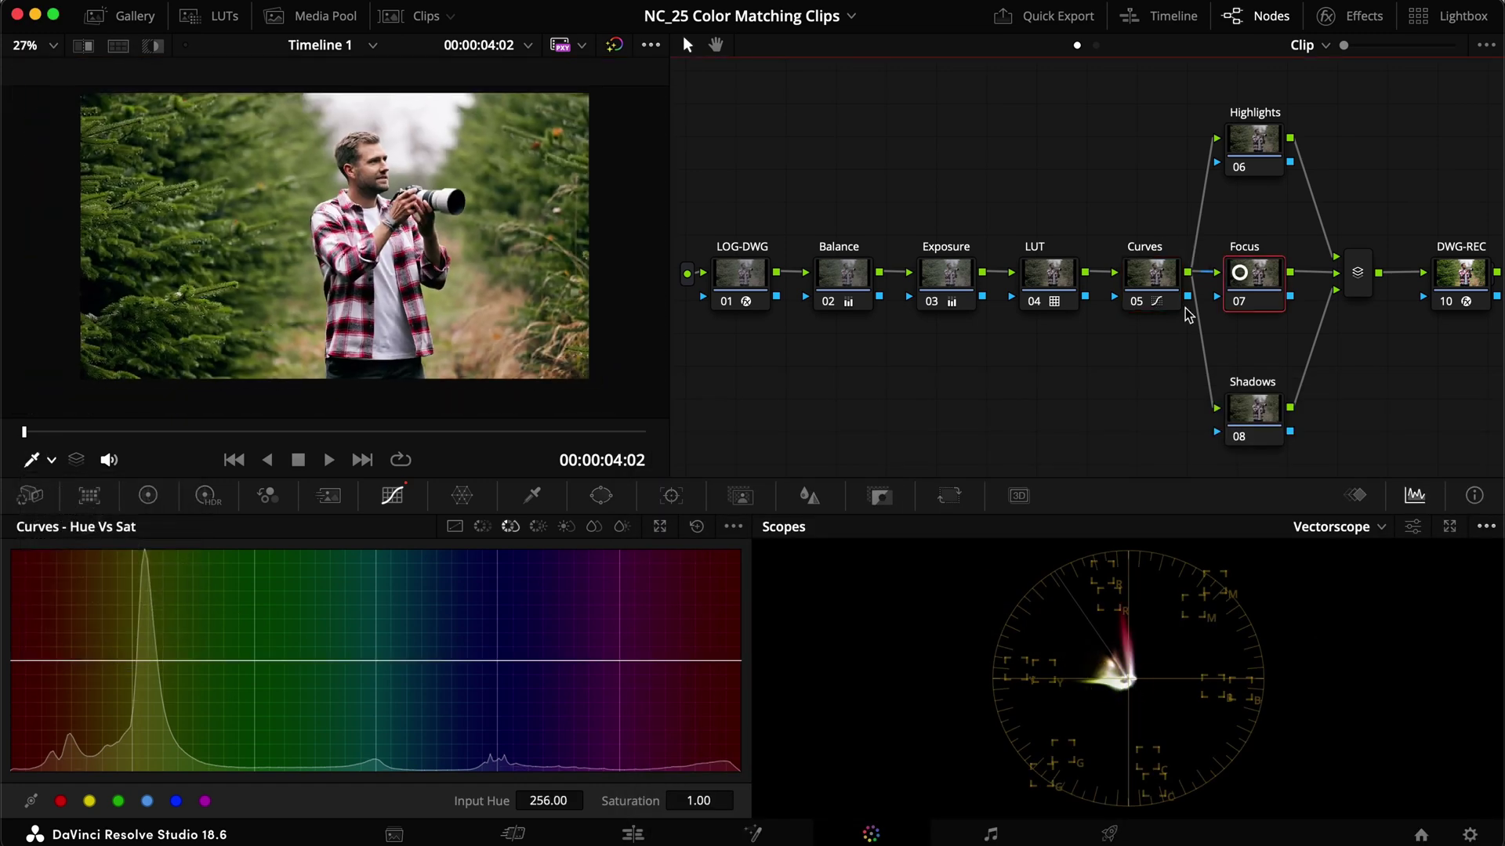
click(1271, 144)
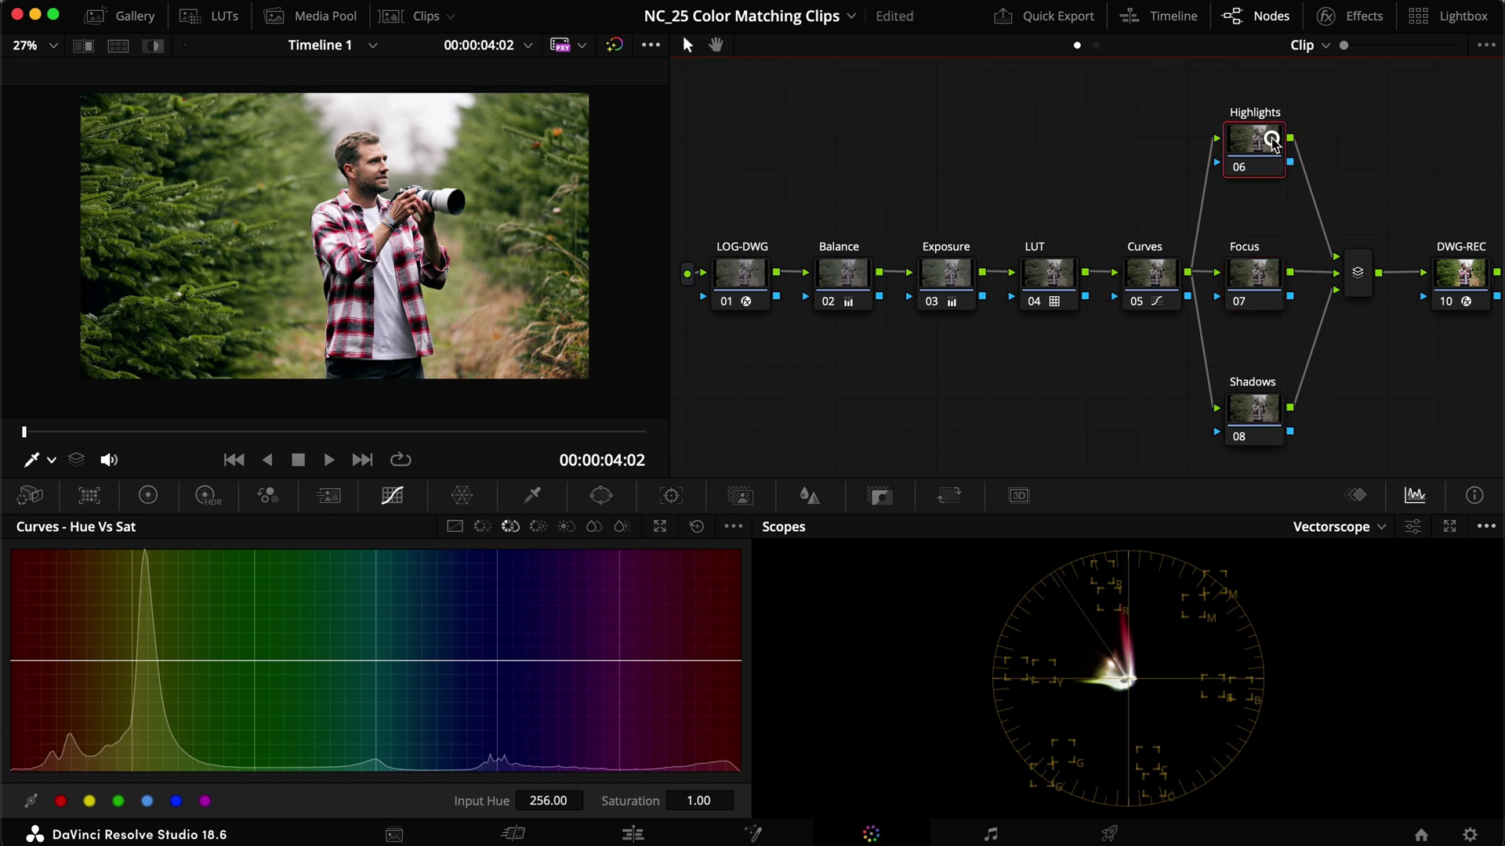
key(BackSpace)
click(1252, 409)
key(BackSpace)
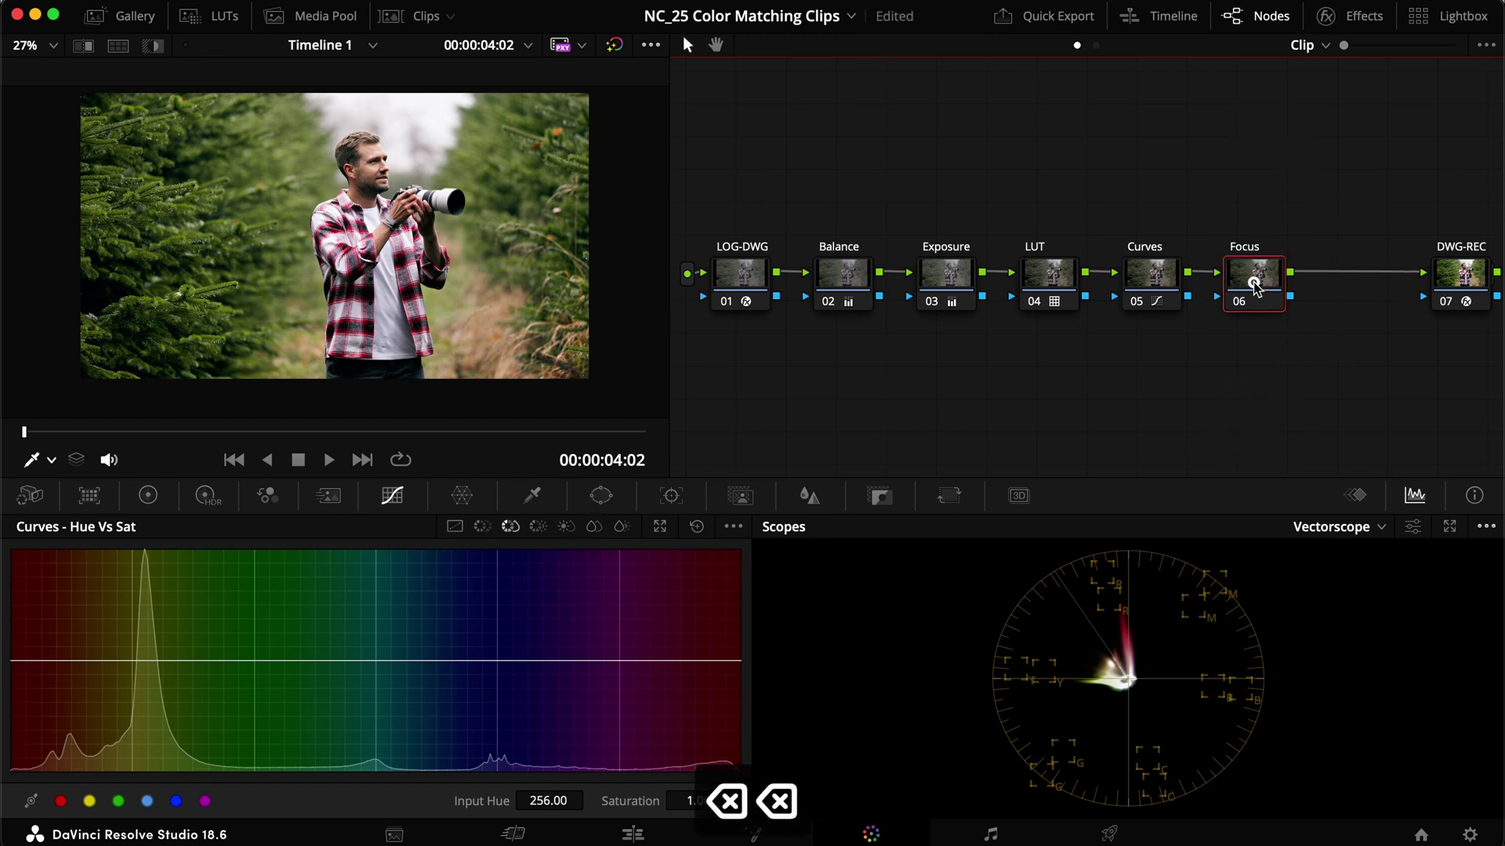
Step: Add an outside node after Focus, rename the Focus node to Inside and name the new node Outside
right_click(1253, 282)
mouse_move(1304, 384)
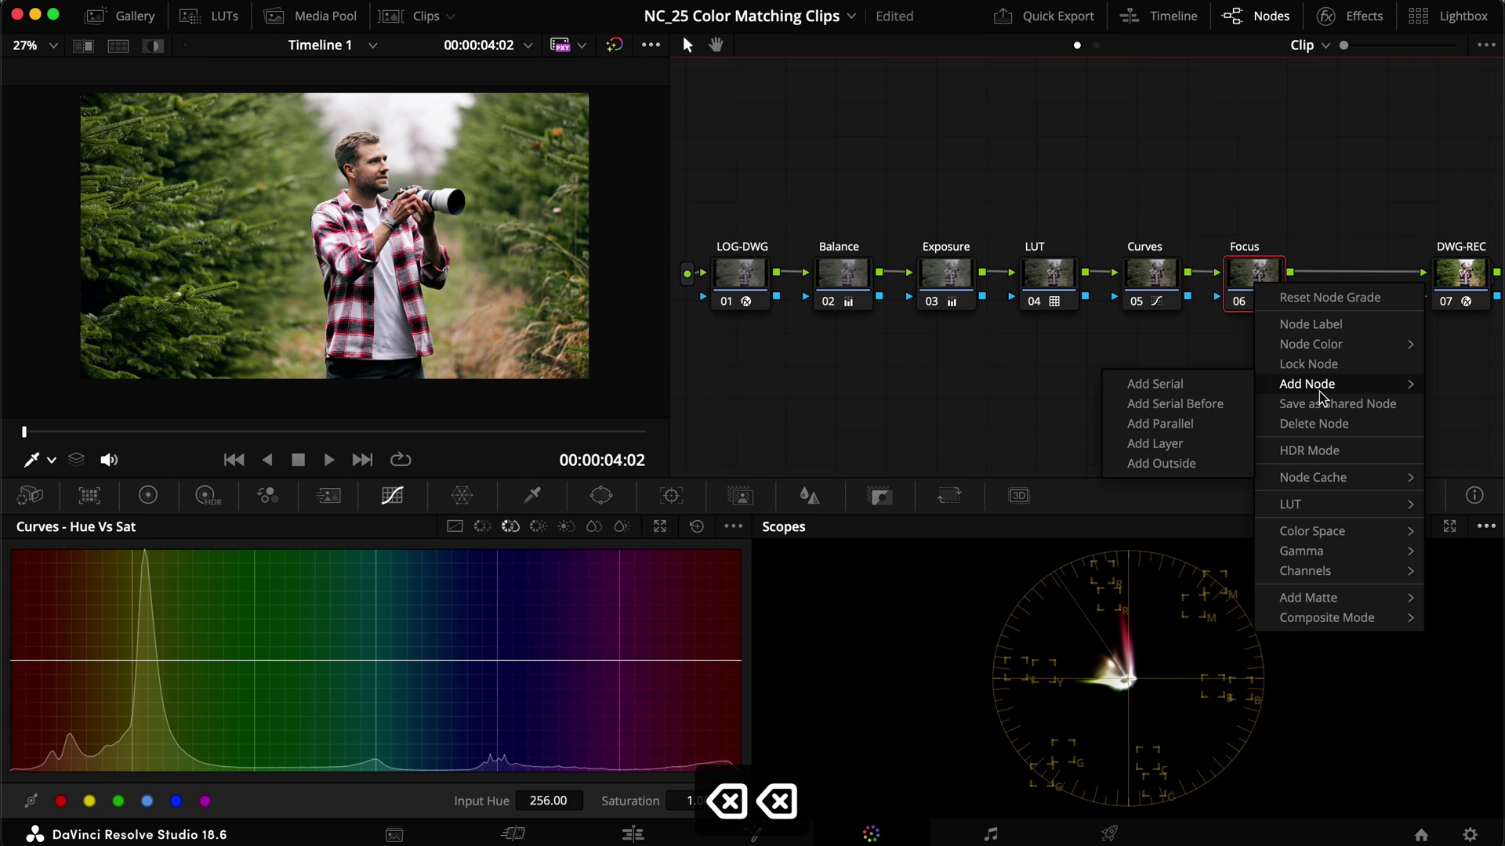
click(1194, 464)
click(1254, 282)
double_click(1245, 246)
text(Inside)
key(Return)
click(1333, 280)
text(rOutside)
key(Return)
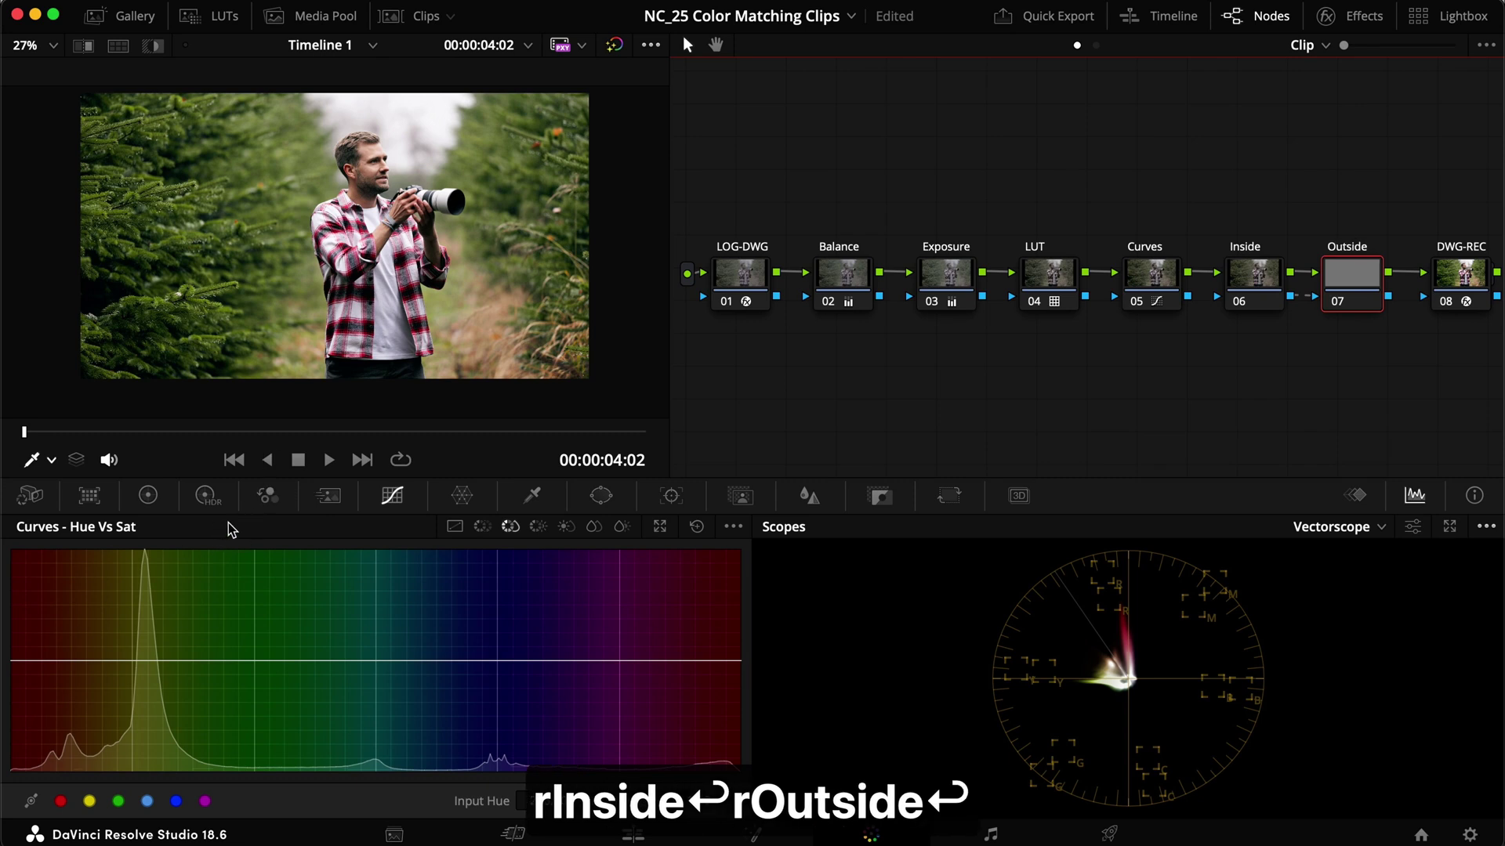
Step: On the Outside node, fit a circle window around the man with aspect 27.17, pan 52.93, tilt 49.90 and softness 36.00
click(601, 495)
click(45, 654)
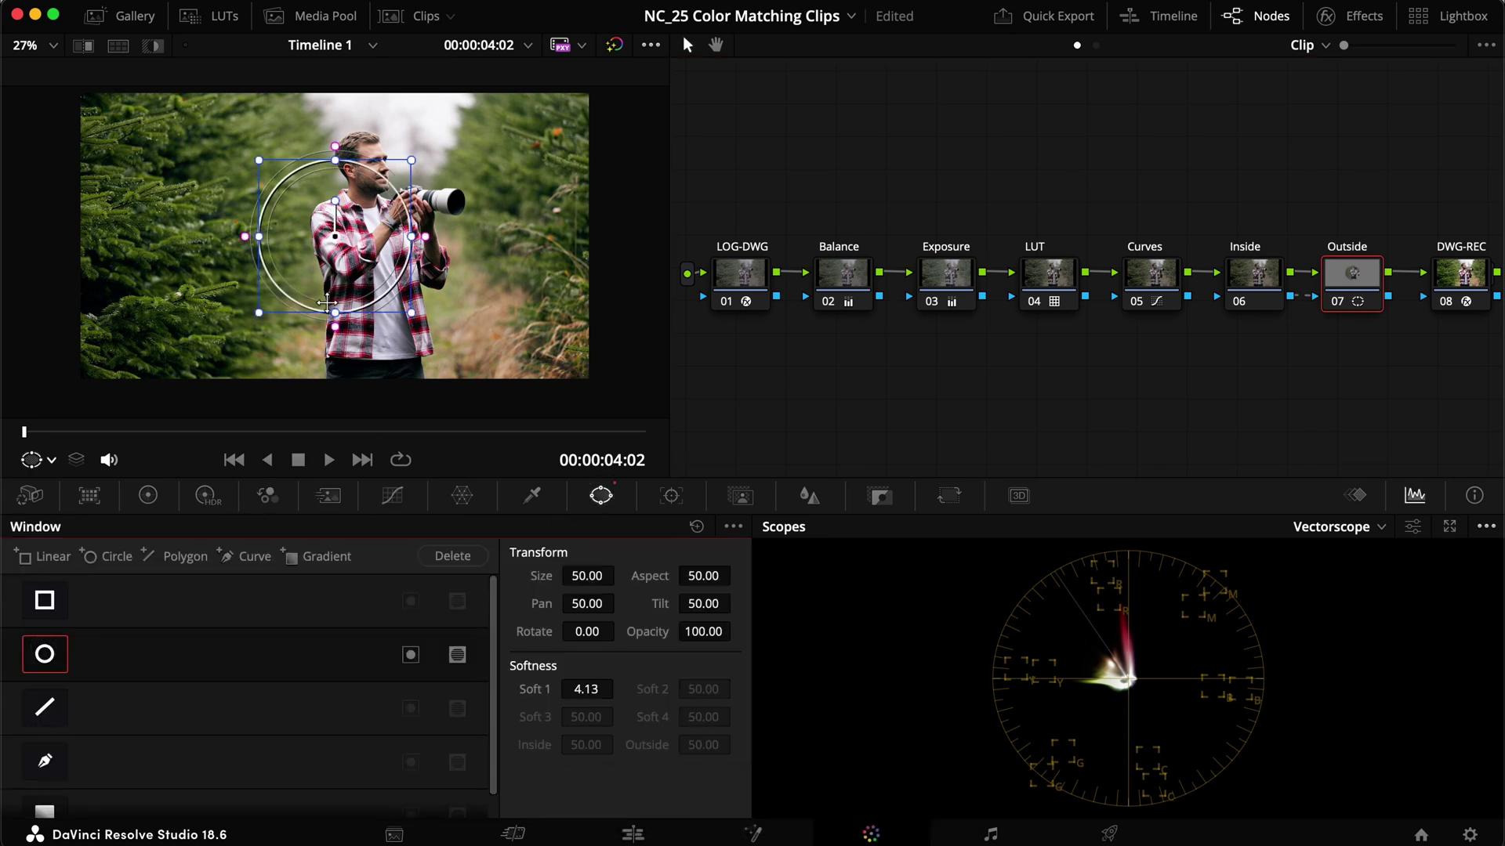
drag(333, 311, 333, 403)
drag(388, 172, 407, 171)
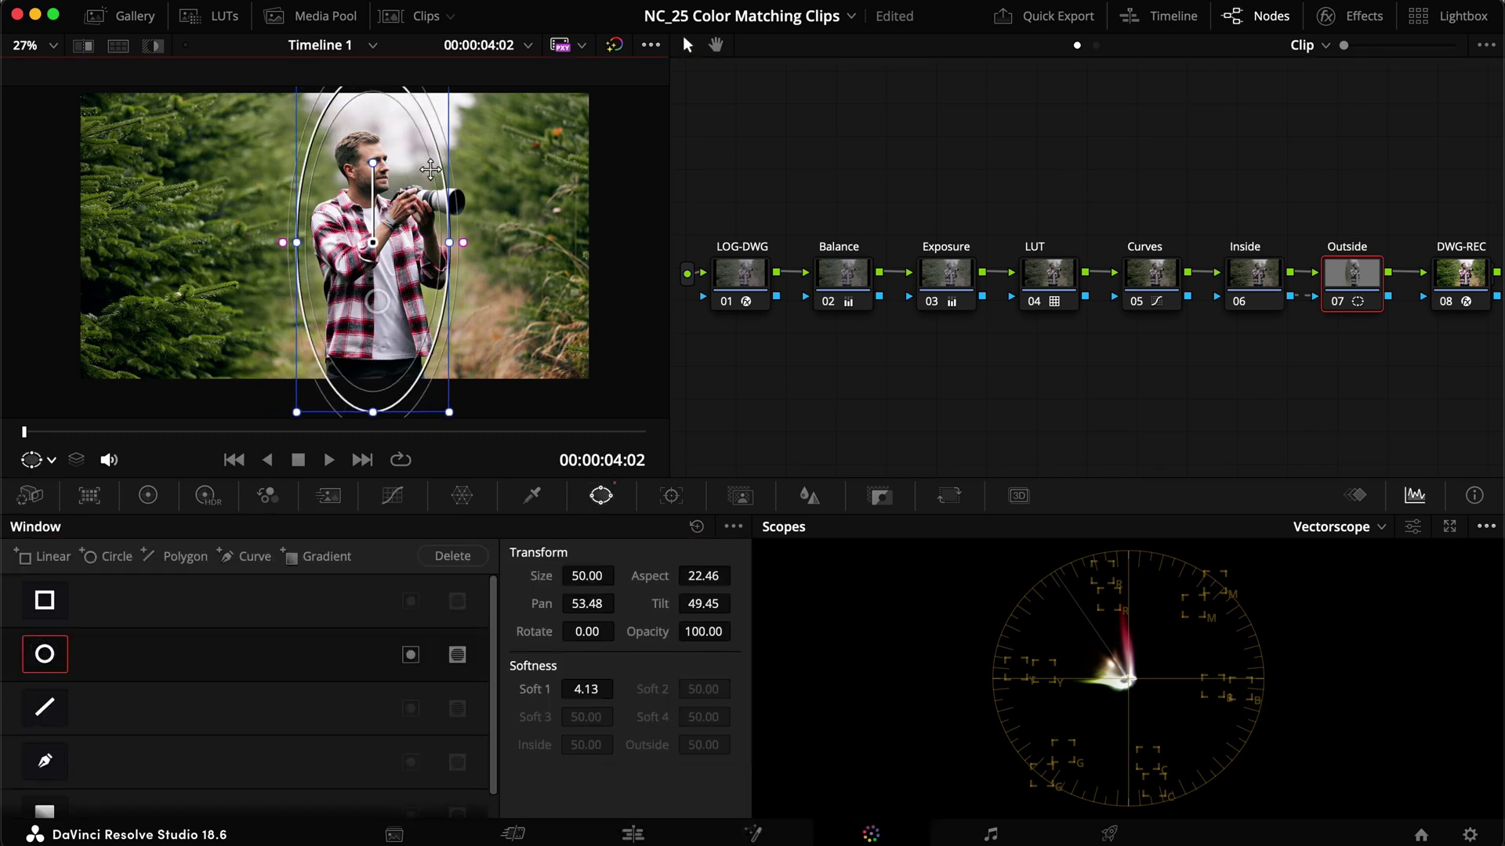
scroll(406, 163, down, 1)
drag(362, 102, 361, 125)
drag(366, 243, 448, 245)
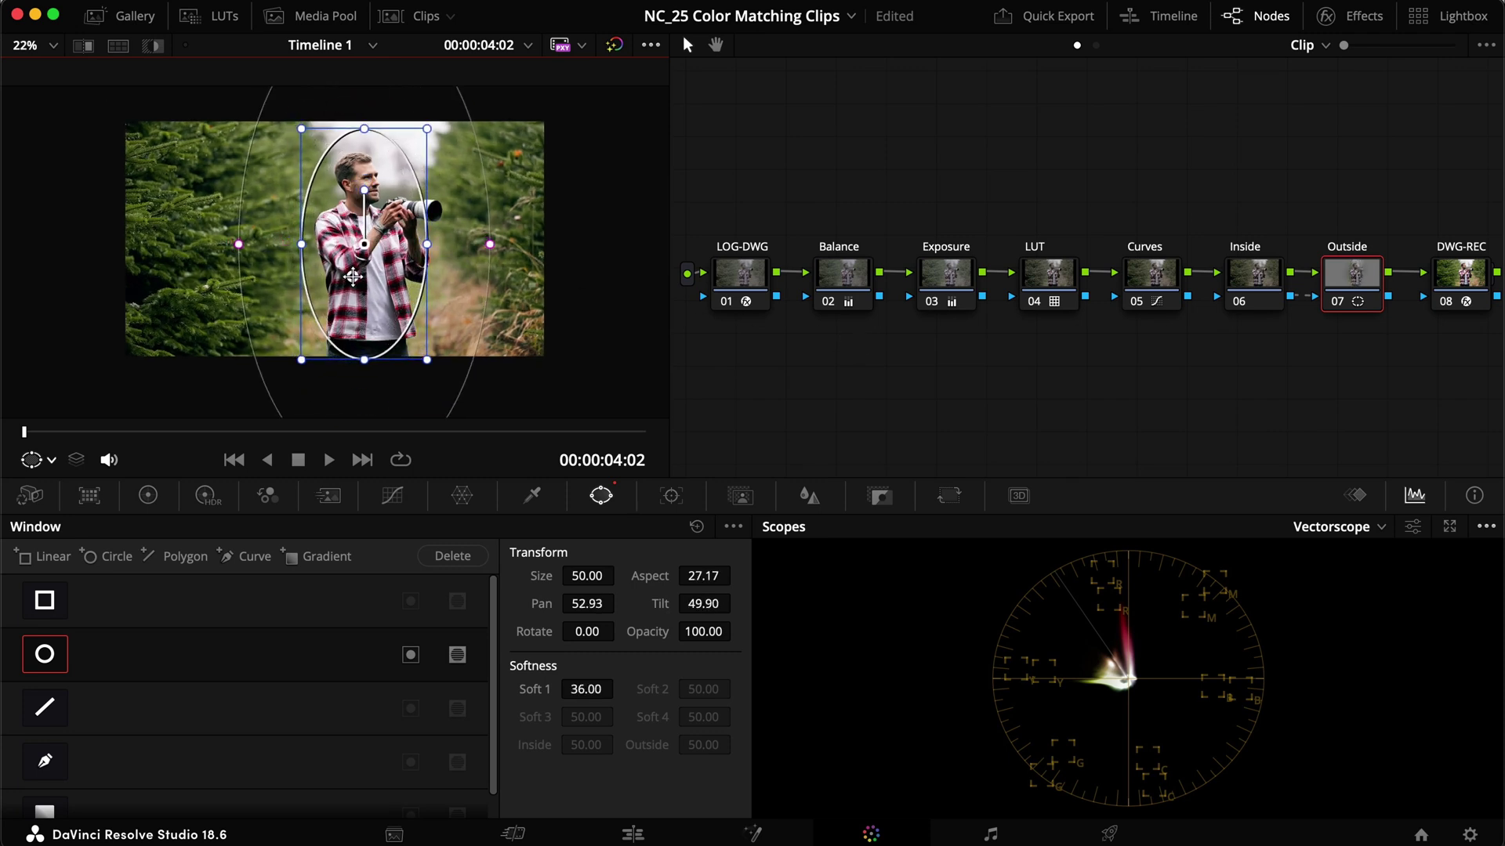
Step: Shape a gentle S-curve on the Outside node's custom curve, compare the node off and on in full screen and save
click(393, 495)
click(455, 526)
drag(114, 749, 115, 757)
drag(390, 610, 398, 599)
key(super+f)
key(super+d)
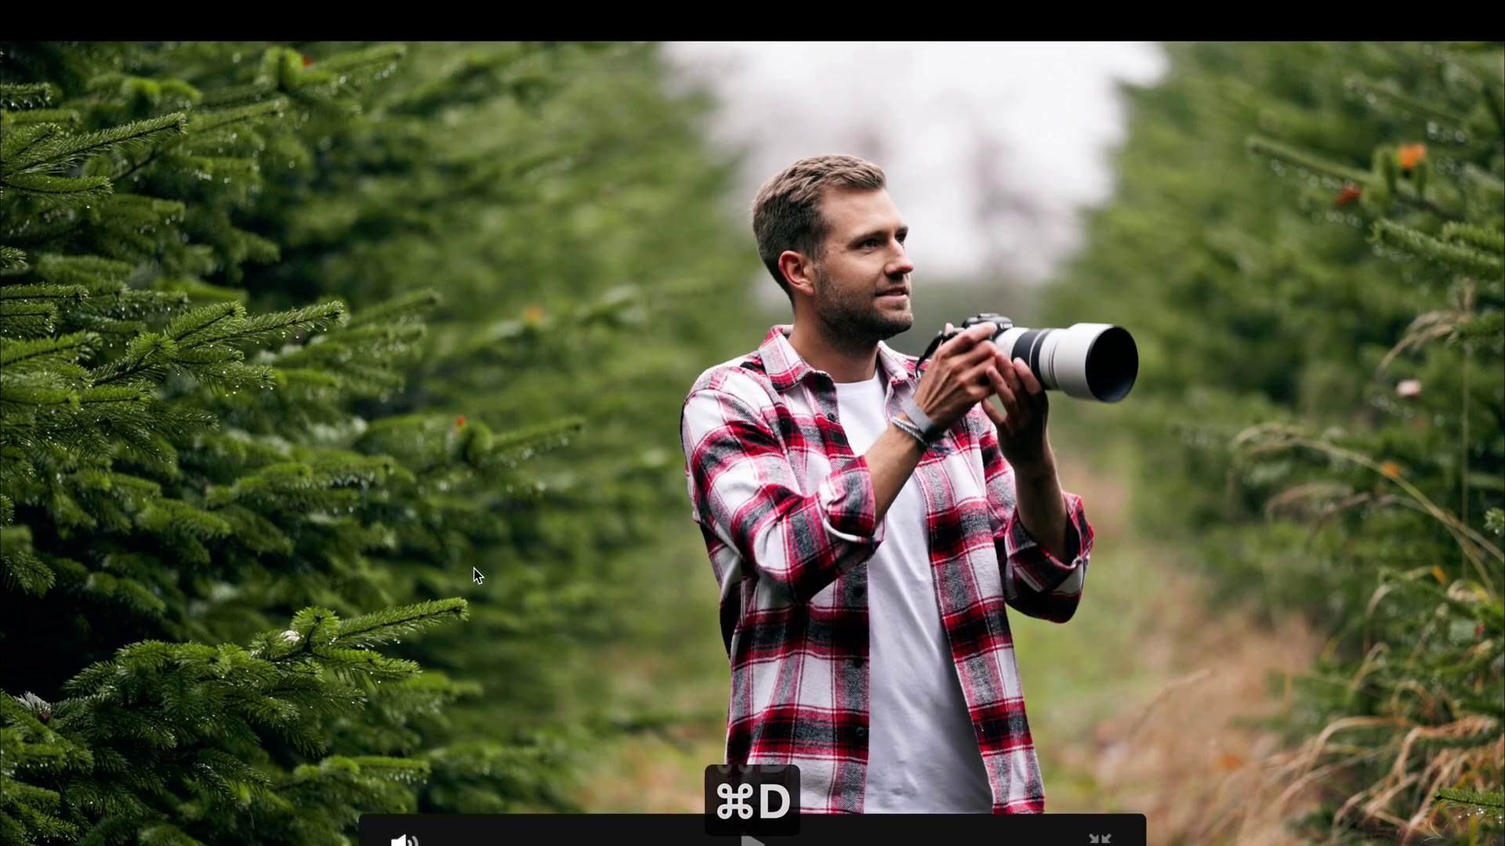
key(Escape)
key(super+s)
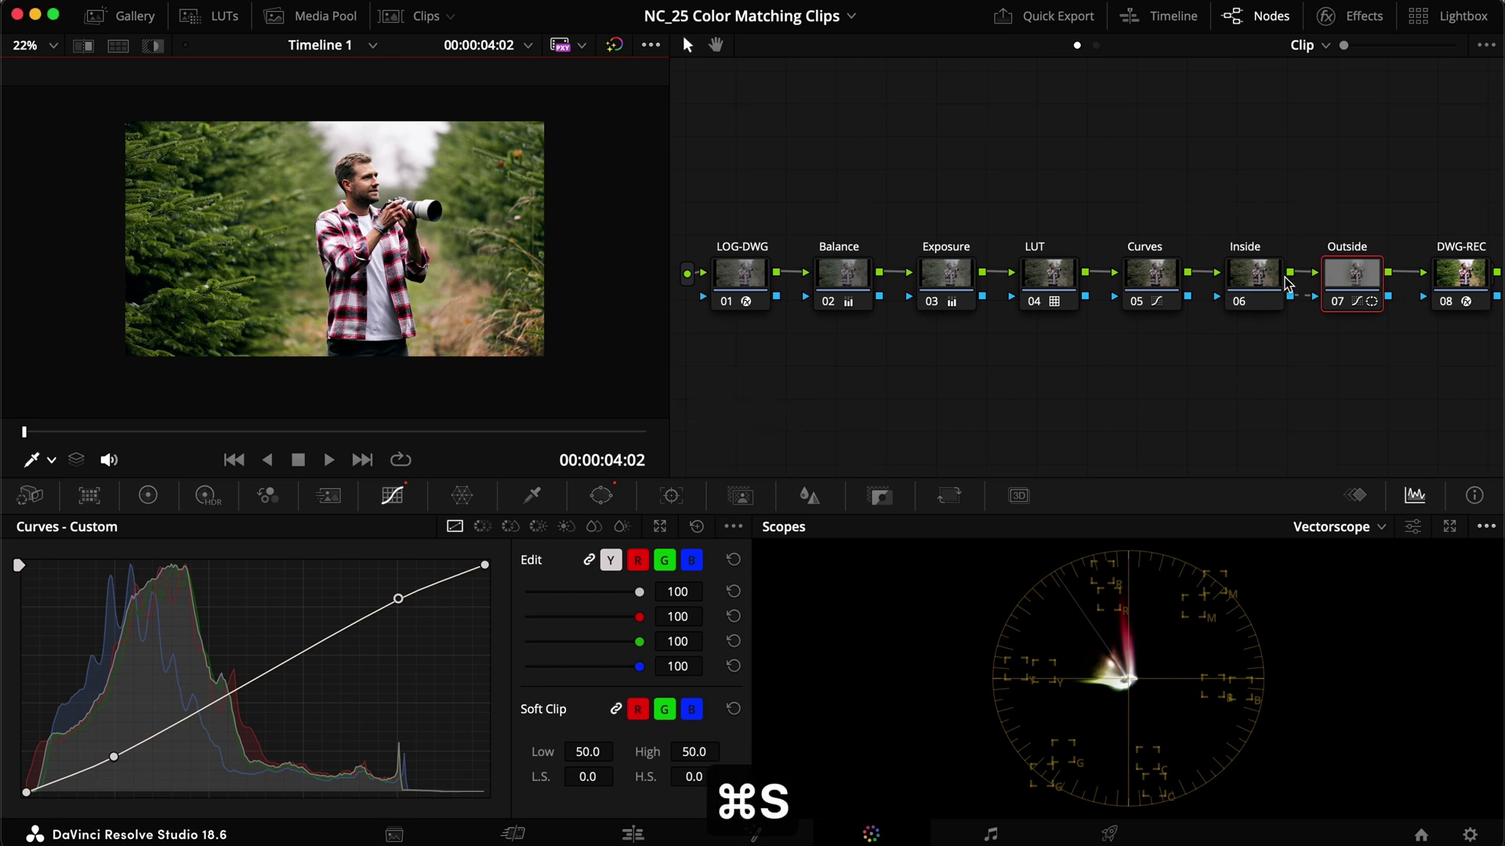
Step: Reset the Outside node's grade
right_click(1360, 283)
click(1336, 296)
Step: On the Inside node, fit a circle window around the man and widen its softness
click(1258, 278)
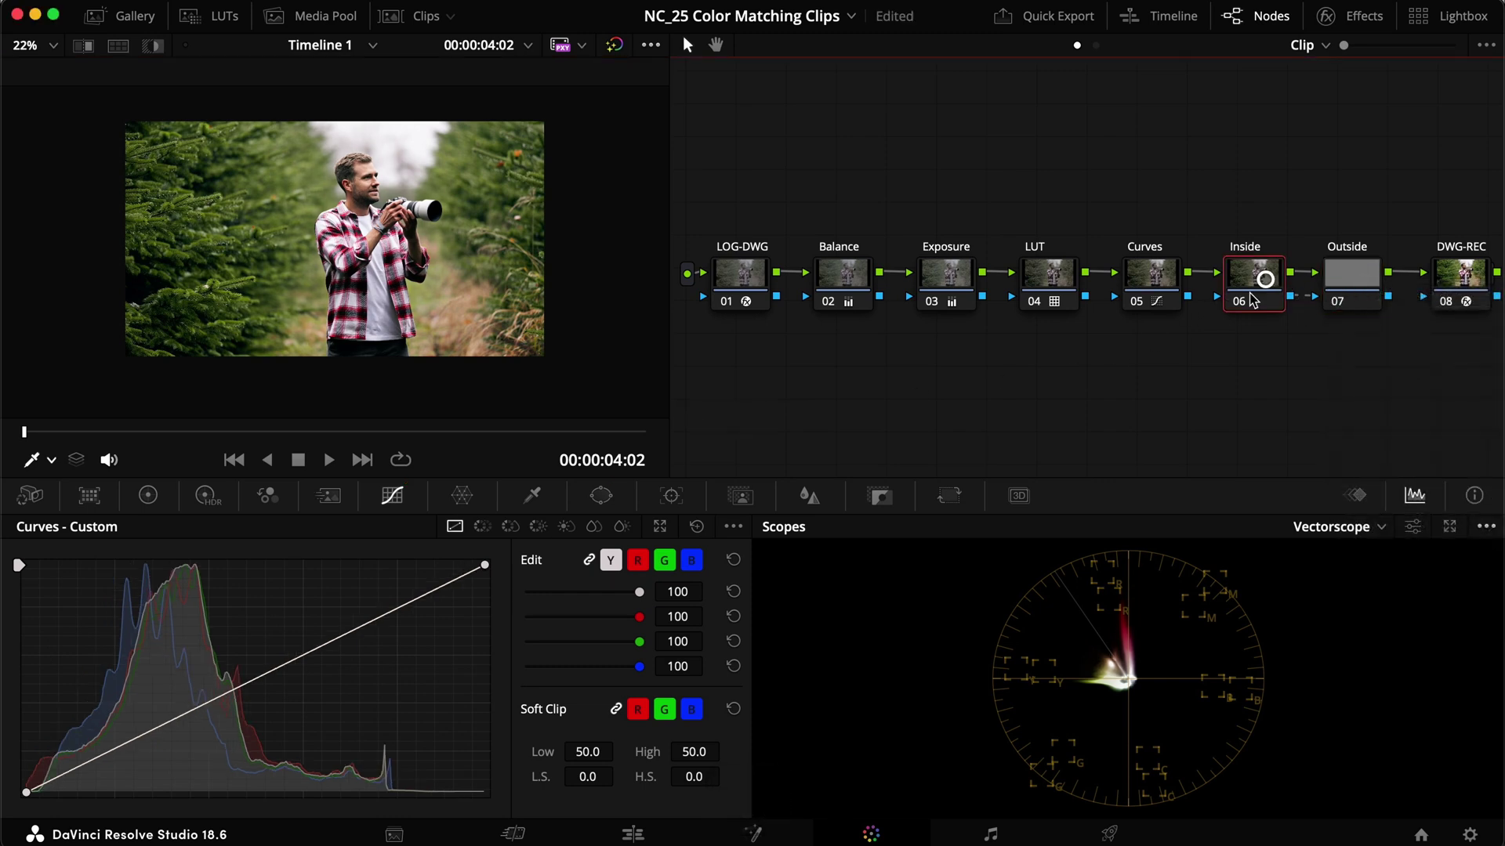
click(601, 496)
click(44, 653)
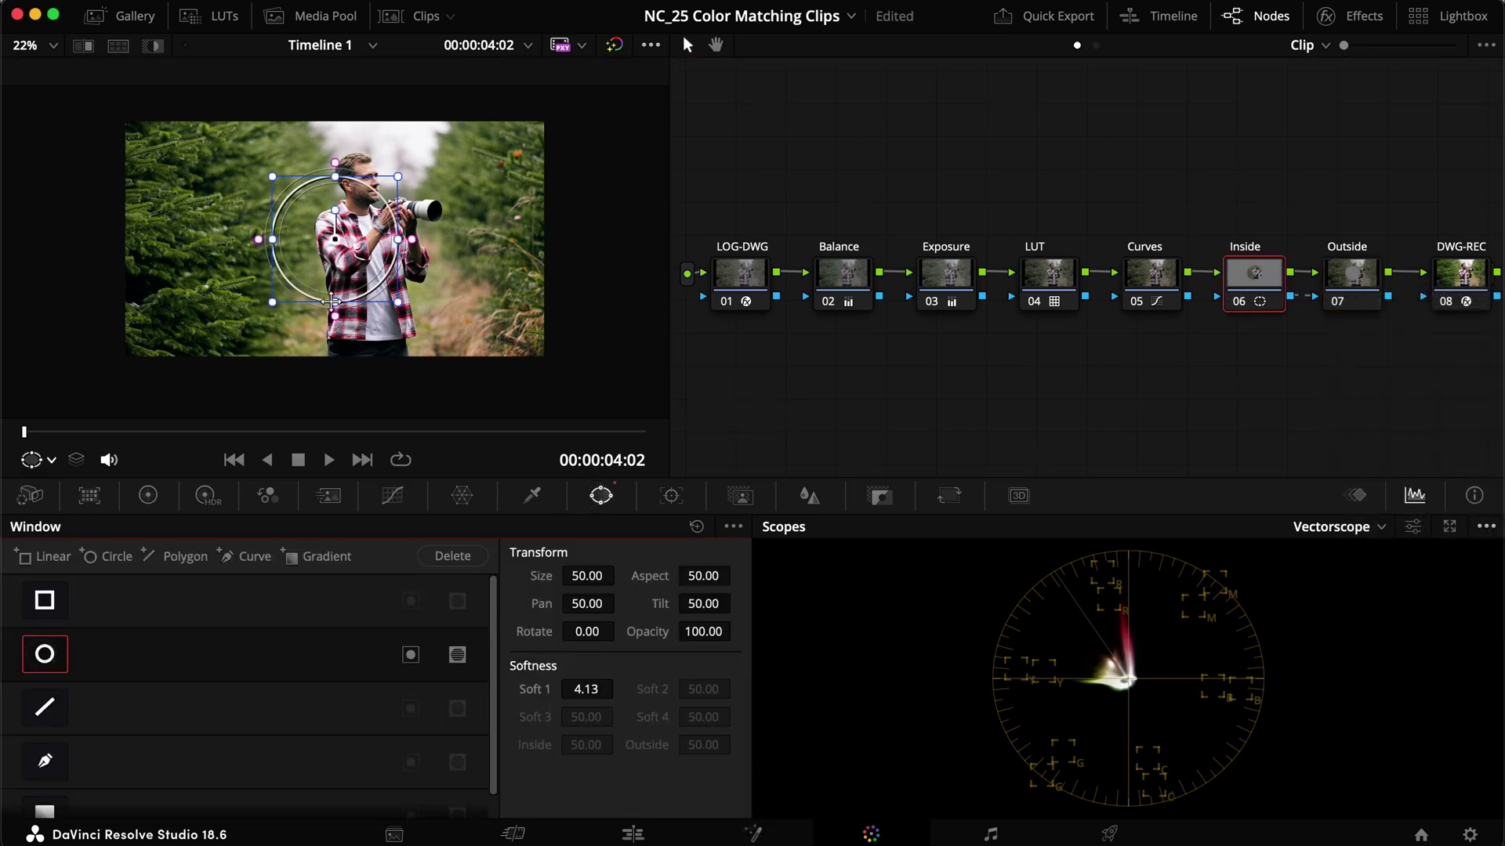
drag(335, 359, 362, 365)
drag(427, 244, 488, 243)
Step: Shape a gentle S-curve on the Inside node's custom curve, compare the node off and on and save the project
click(391, 495)
drag(118, 746, 115, 758)
drag(397, 610, 398, 597)
key(super+d)
key(super+d)
key(super+s)
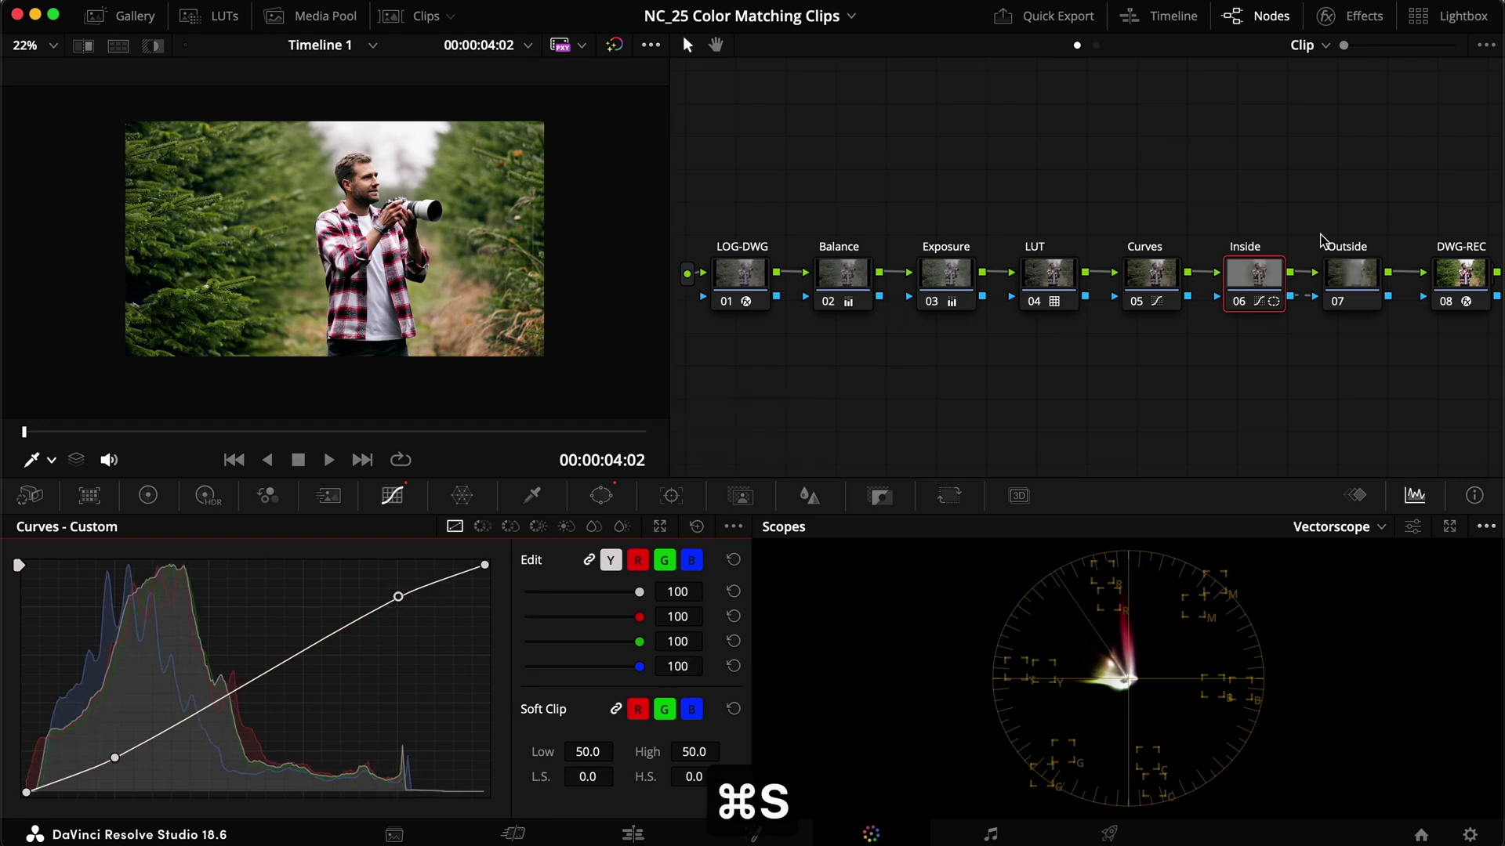
Step: Set the Inside node's master gamma to about 0.01, comparing the node off and on in full screen, and save the project
click(148, 495)
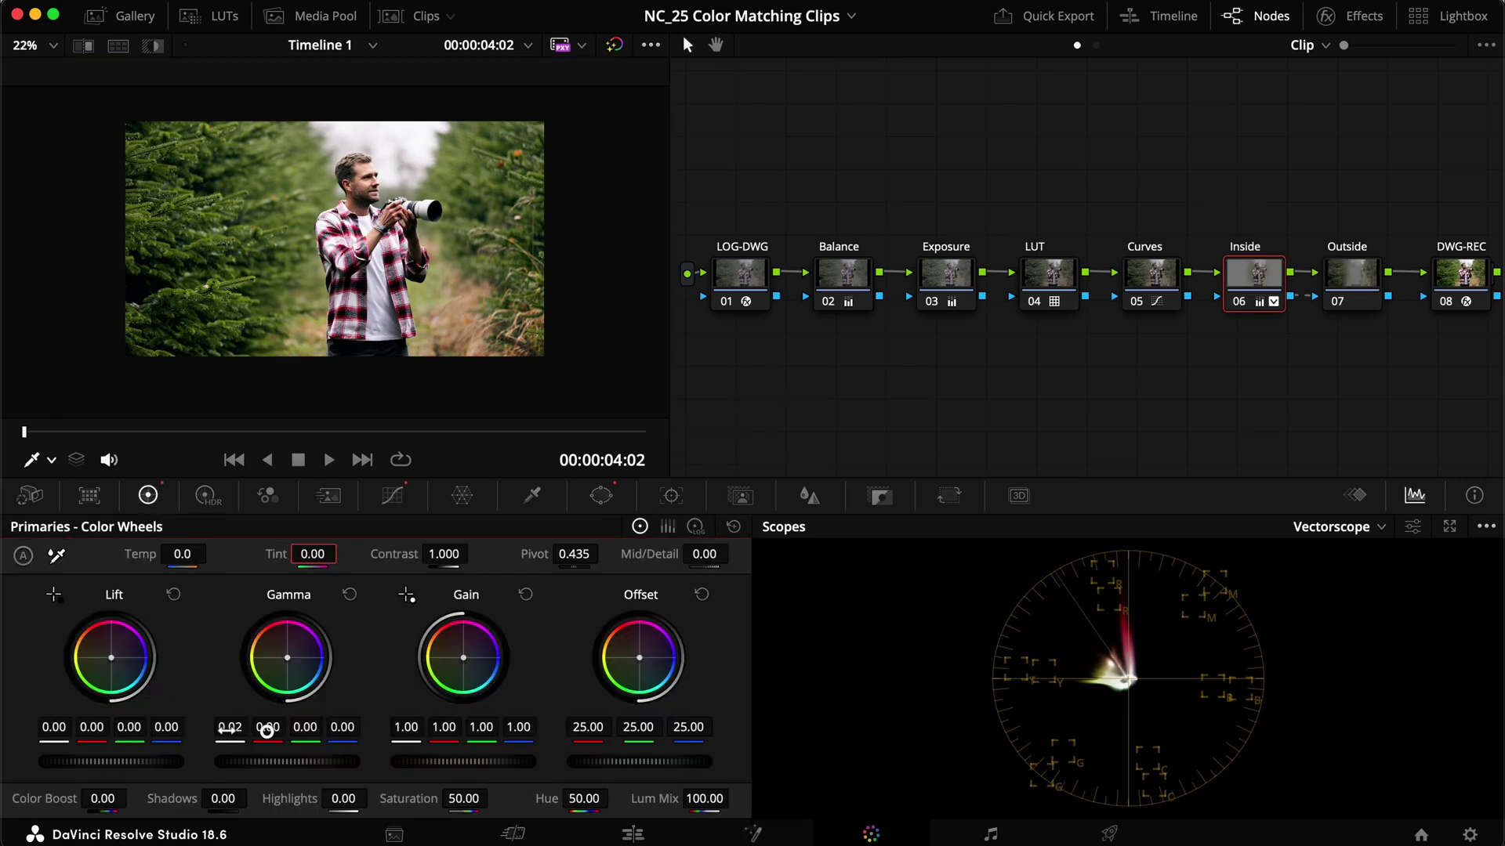
key(super+f)
key(super+b)
key(super+d)
key(Escape)
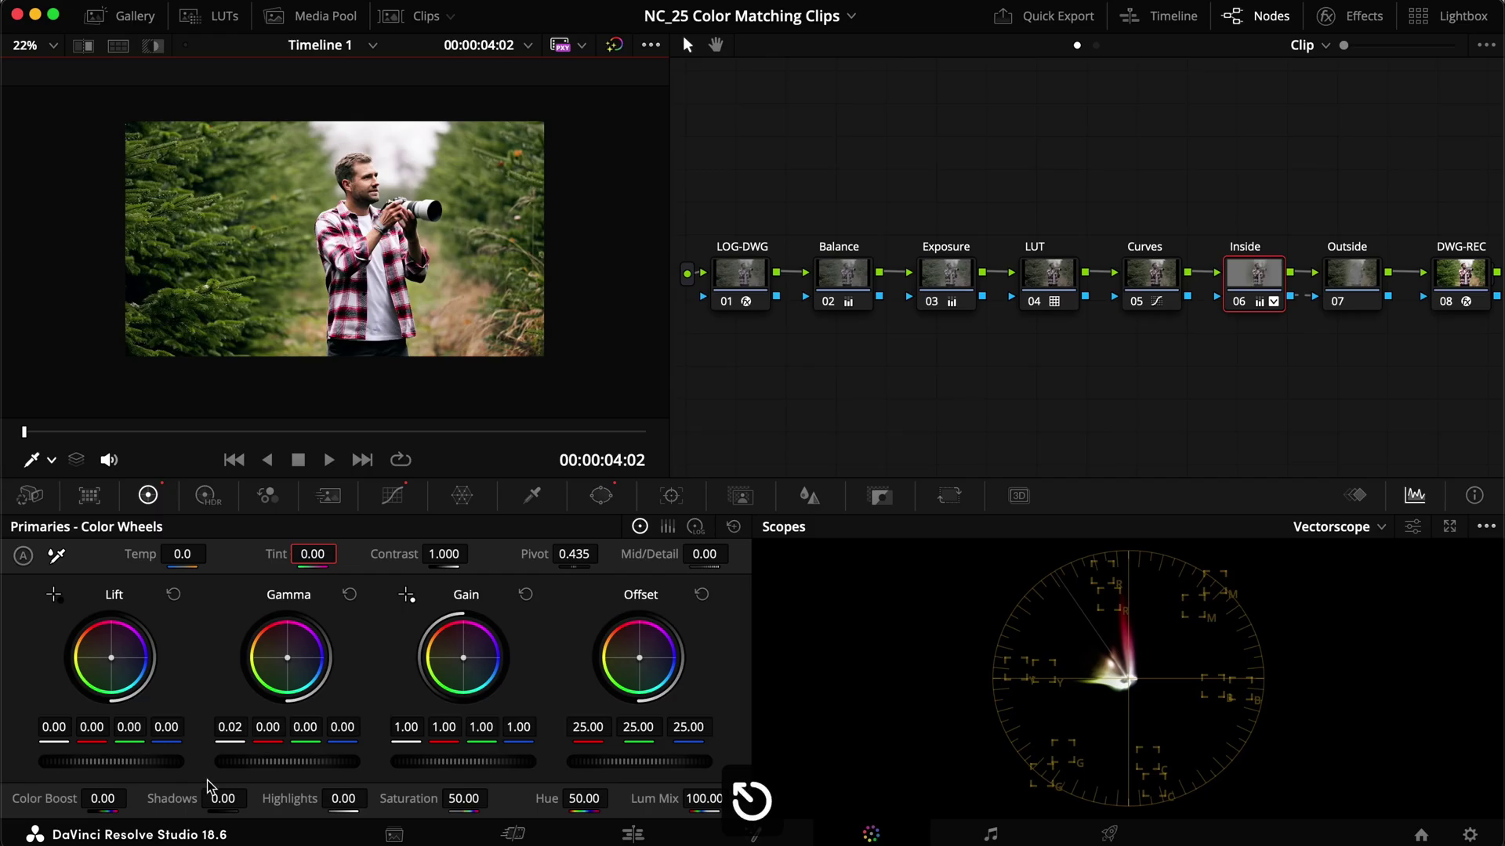
drag(226, 727, 201, 731)
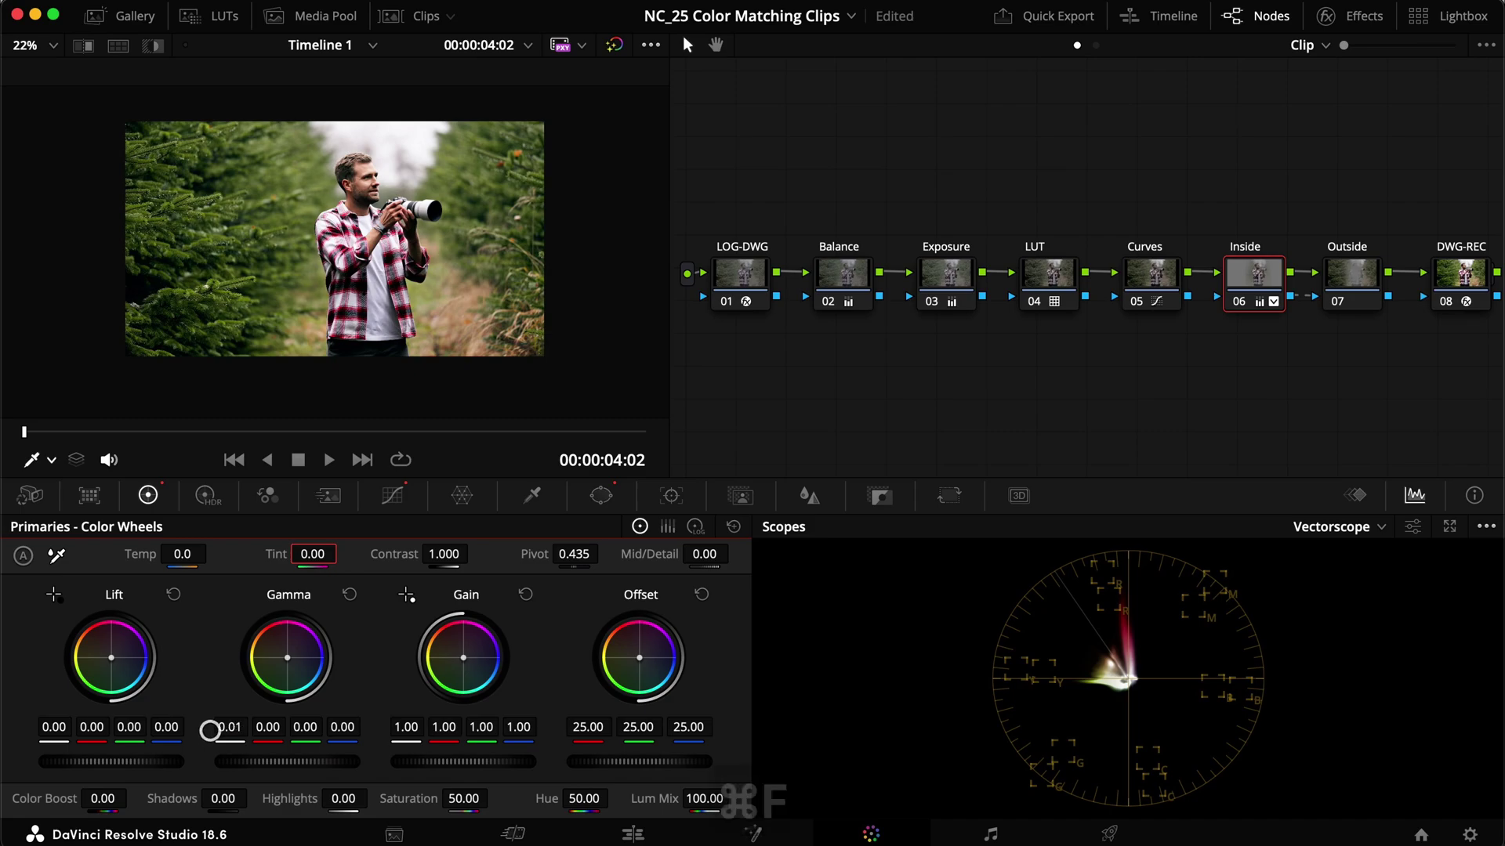
key(super+f)
key(super+d)
key(Escape)
key(super+s)
Step: Set the Outside node's master gamma to -0.01, compare the node off and on and save the project
click(1341, 301)
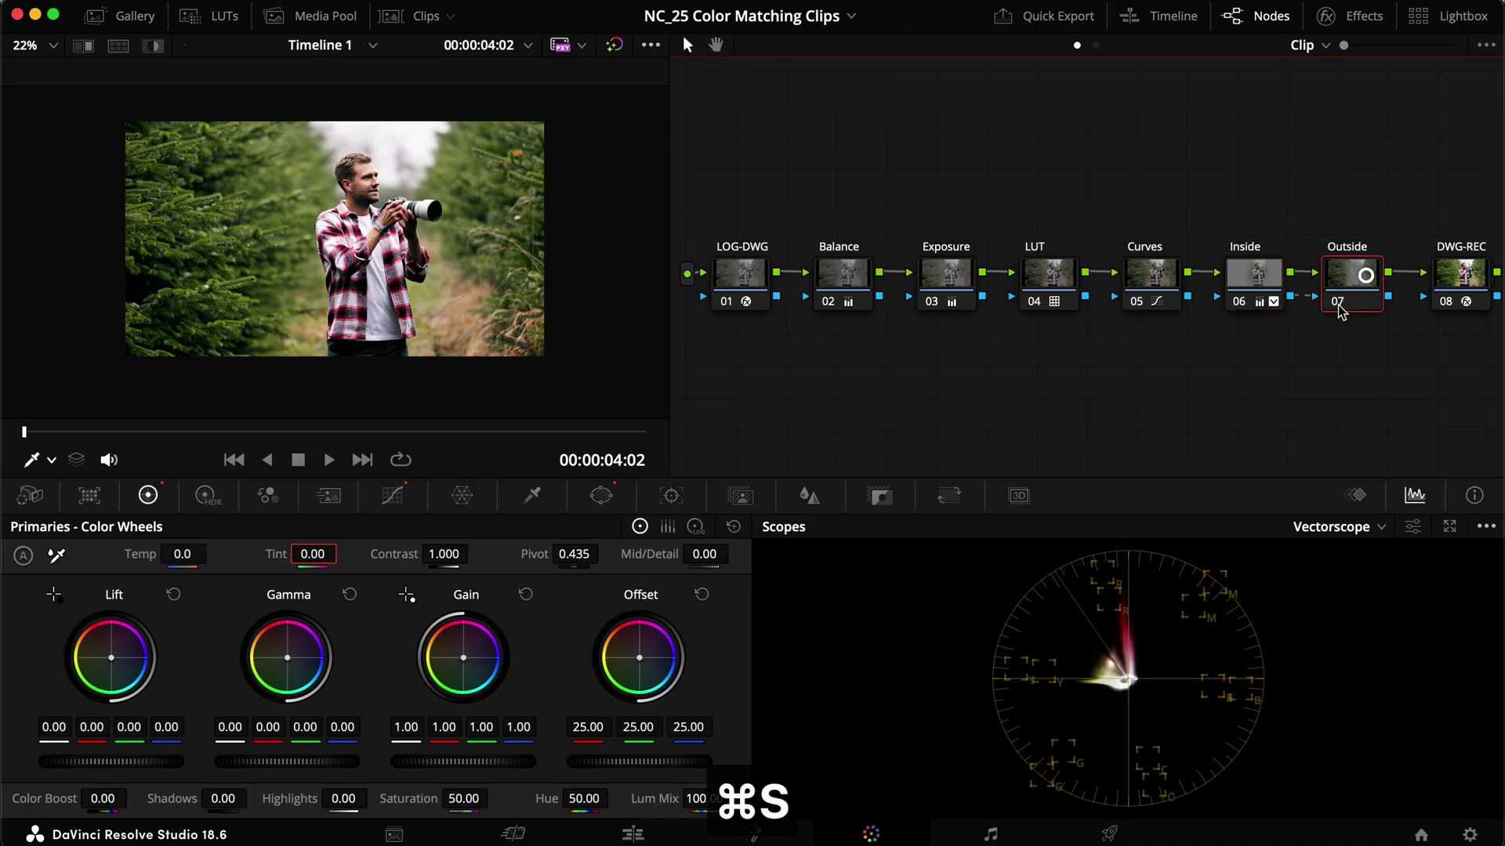
drag(229, 727, 195, 727)
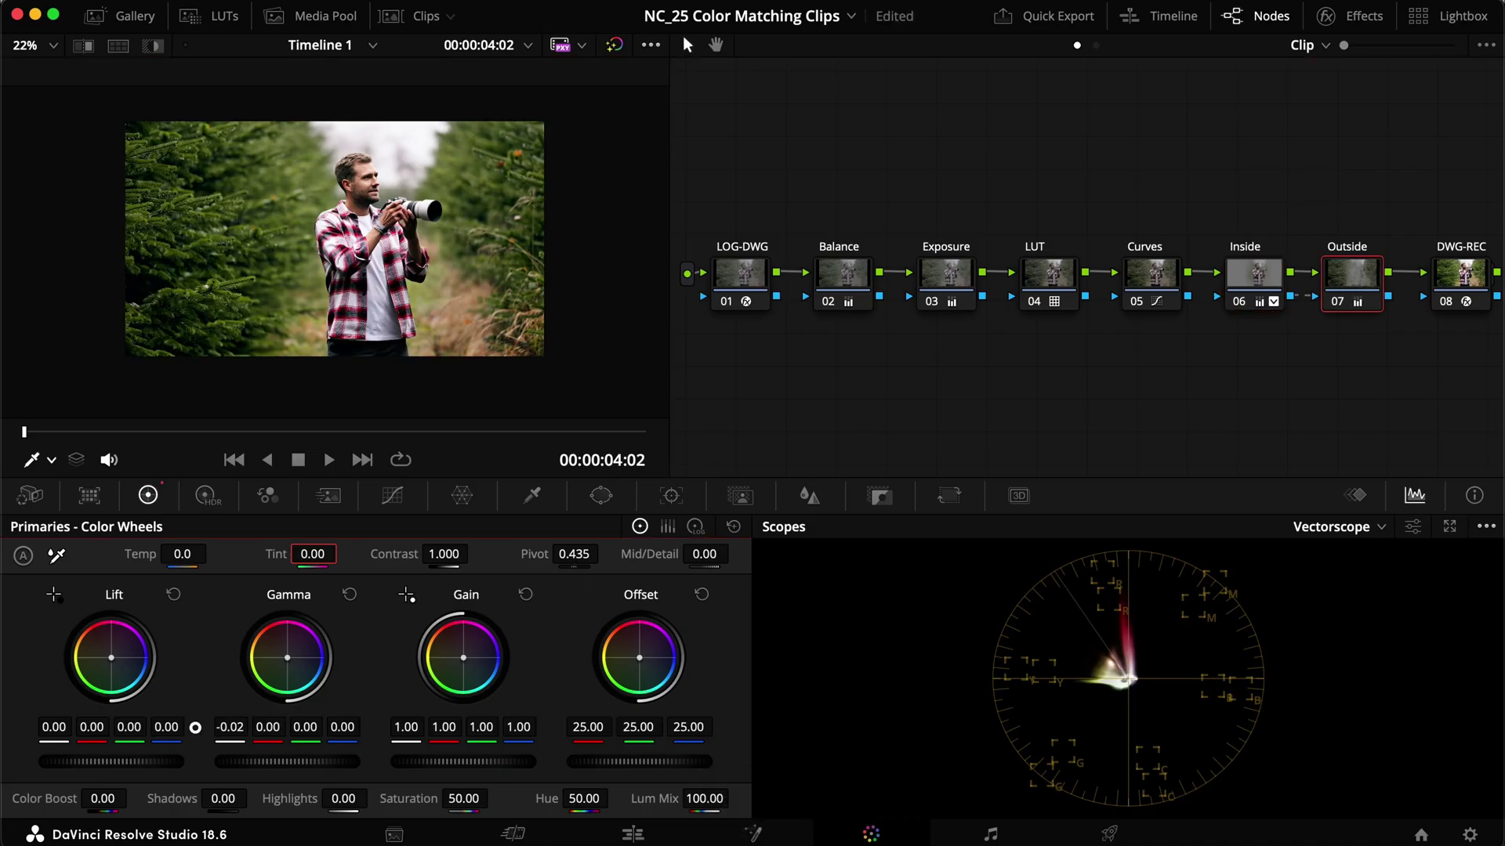
key(super+d)
key(super+d)
key(super+s)
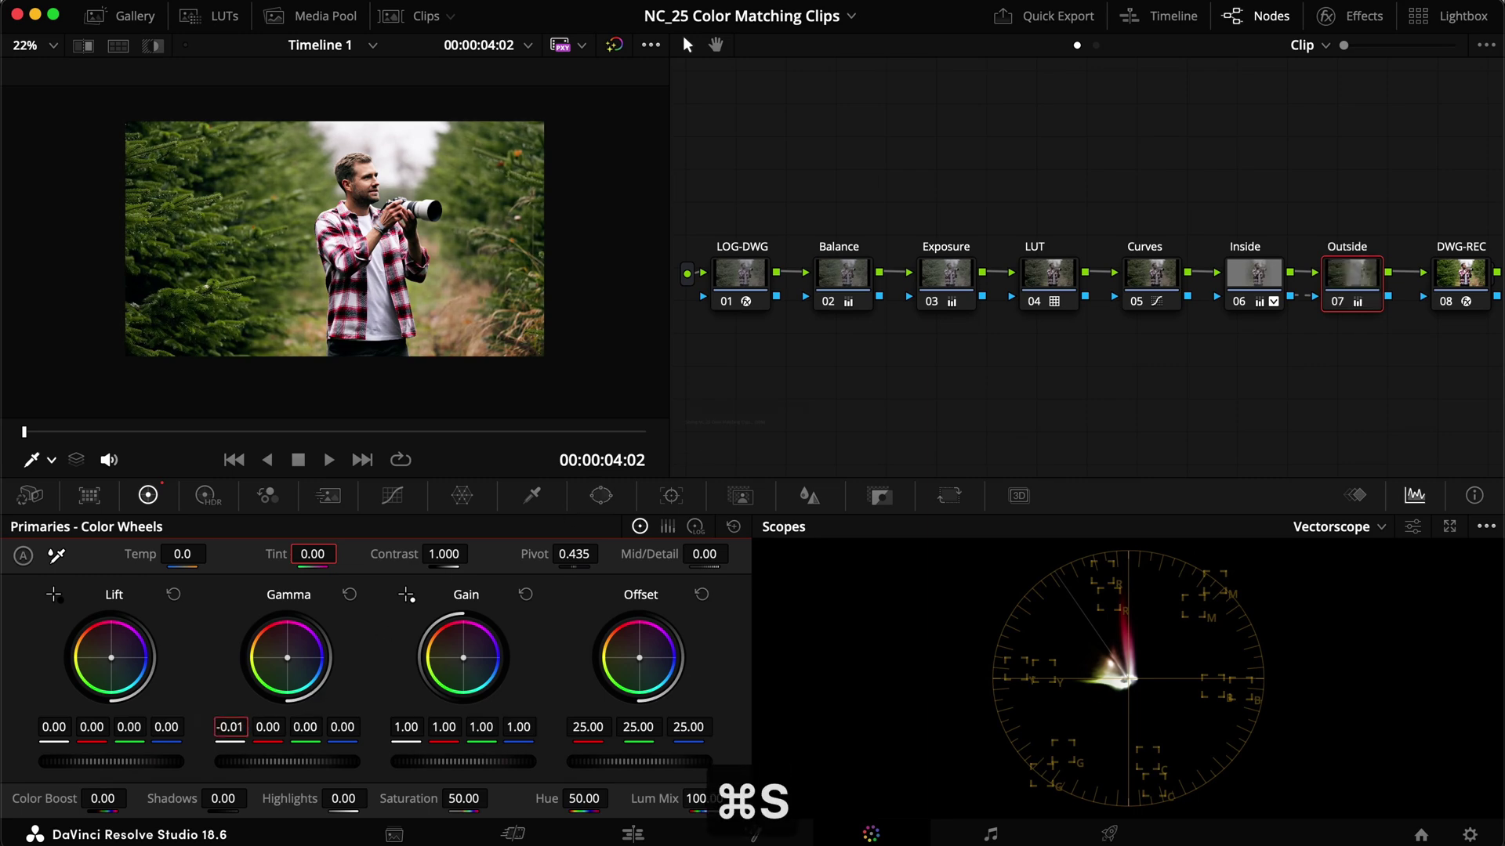
Step: Show the clip beside the reference still, compare the Outside node off and on up close and save the project
click(117, 47)
scroll(413, 312, up, 5)
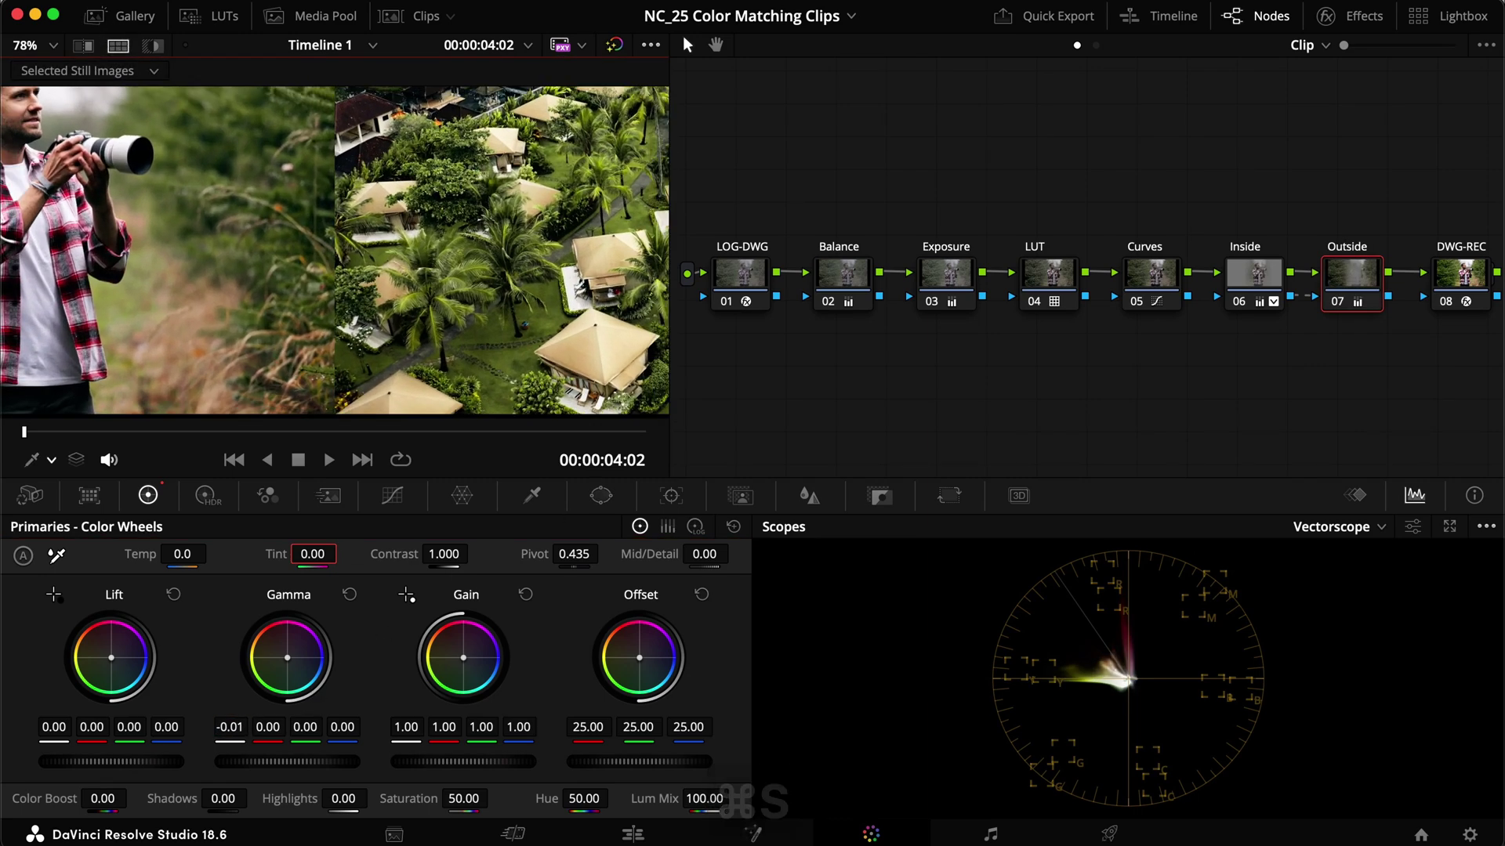
key(super+d)
key(super+d)
key(super+d)
key(super+d)
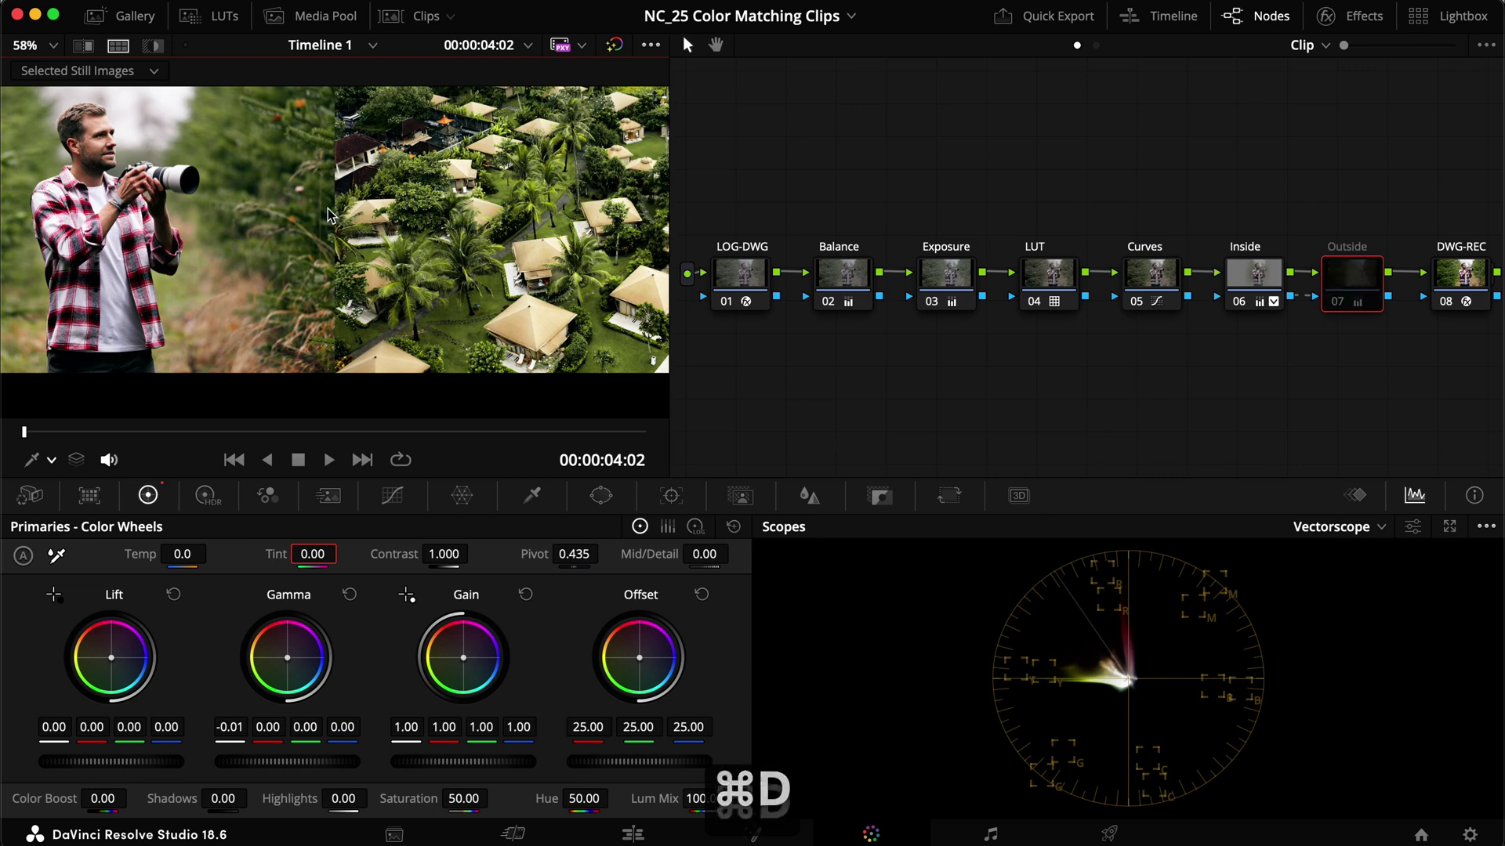
key(super+s)
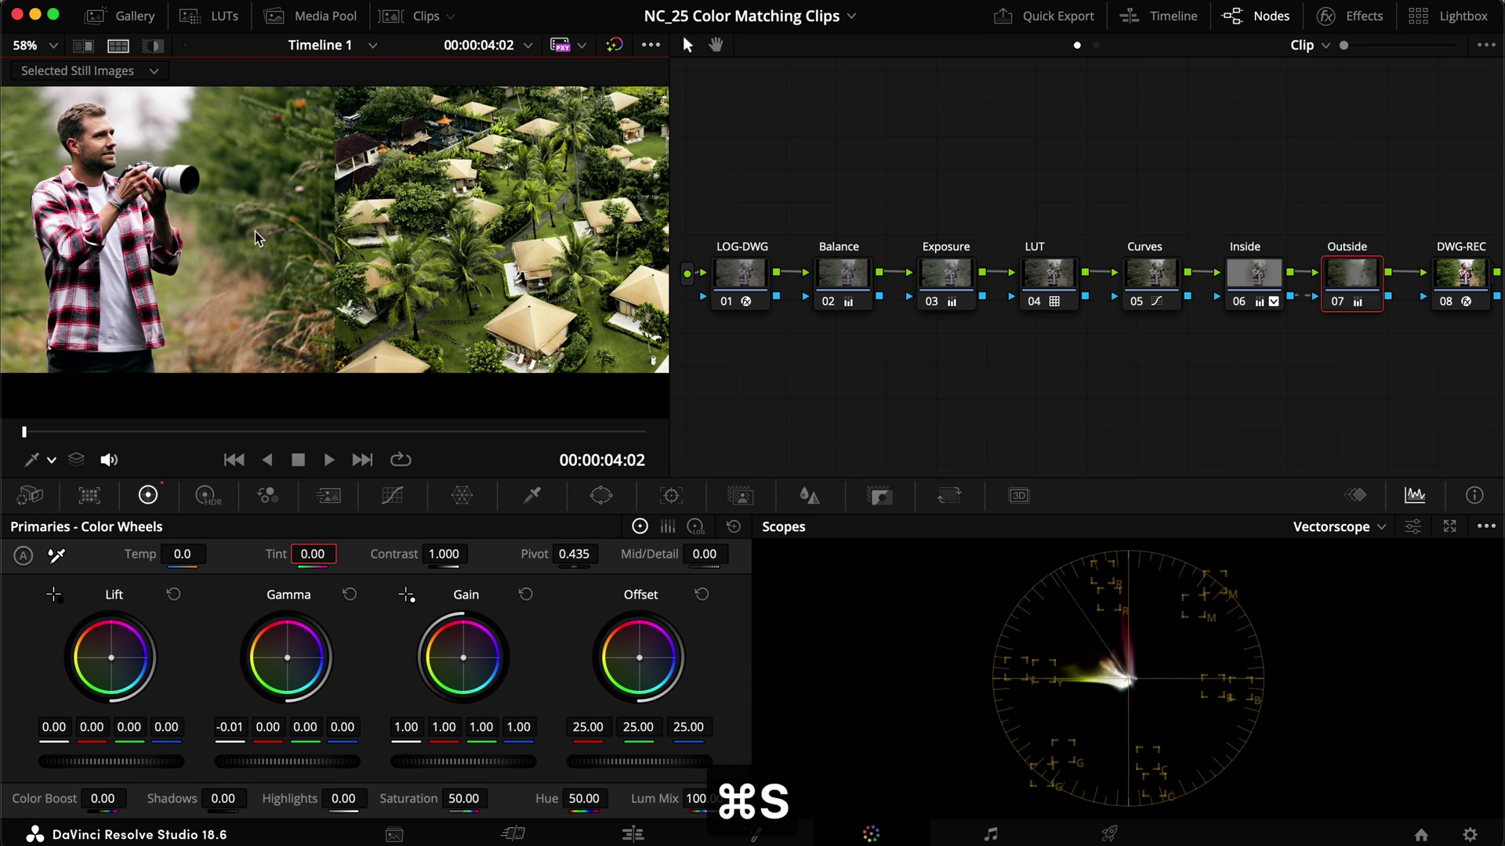
Step: Place a new serial node between Curves and Inside, below the main node row, and label it Green Sat
scroll(259, 239, down, 2)
key(alt+s)
drag(1243, 356, 1210, 396)
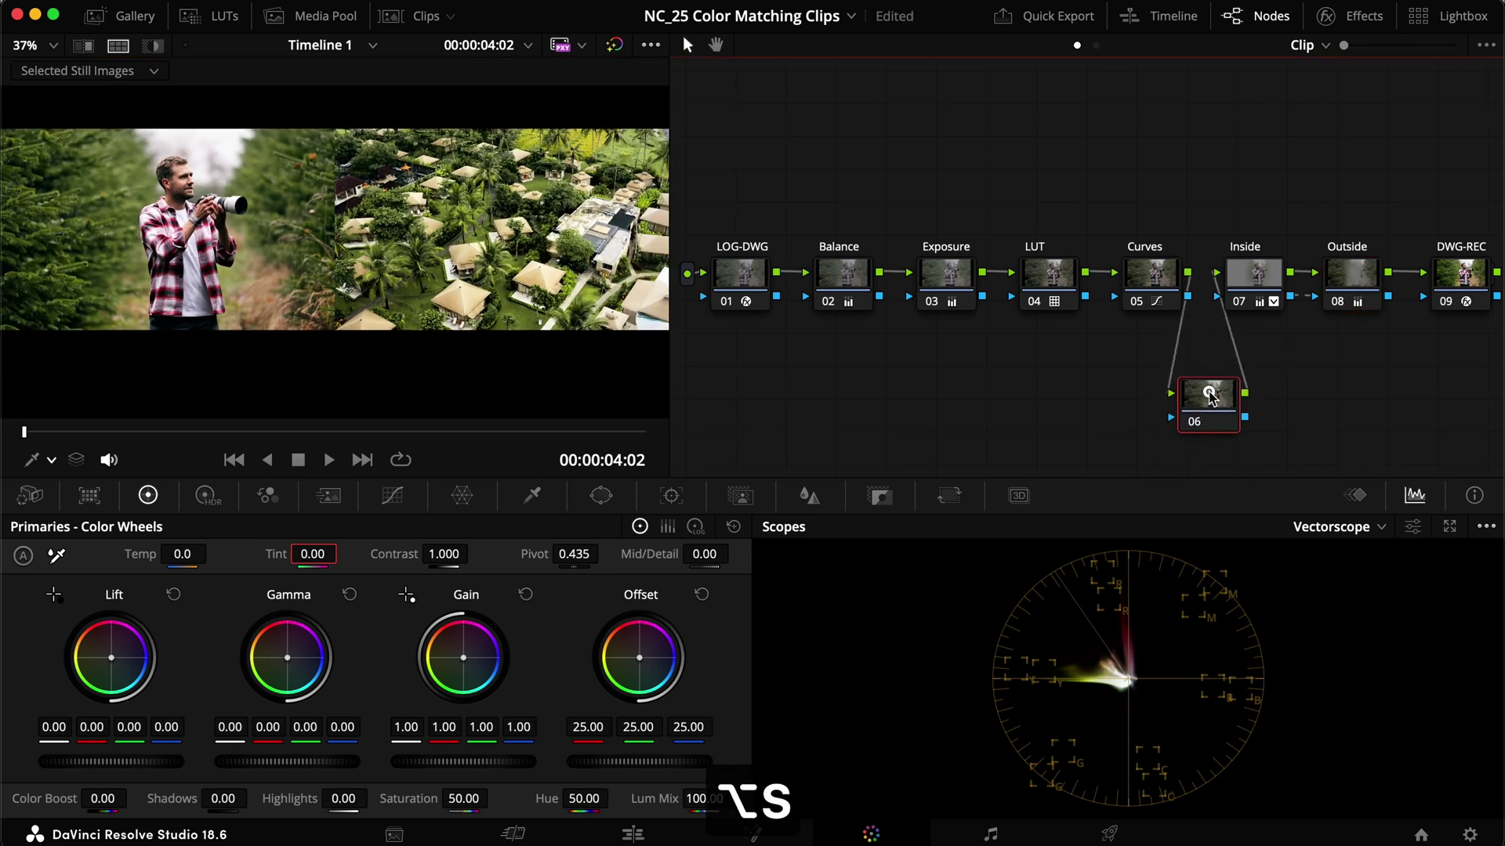
text(Green Sat)
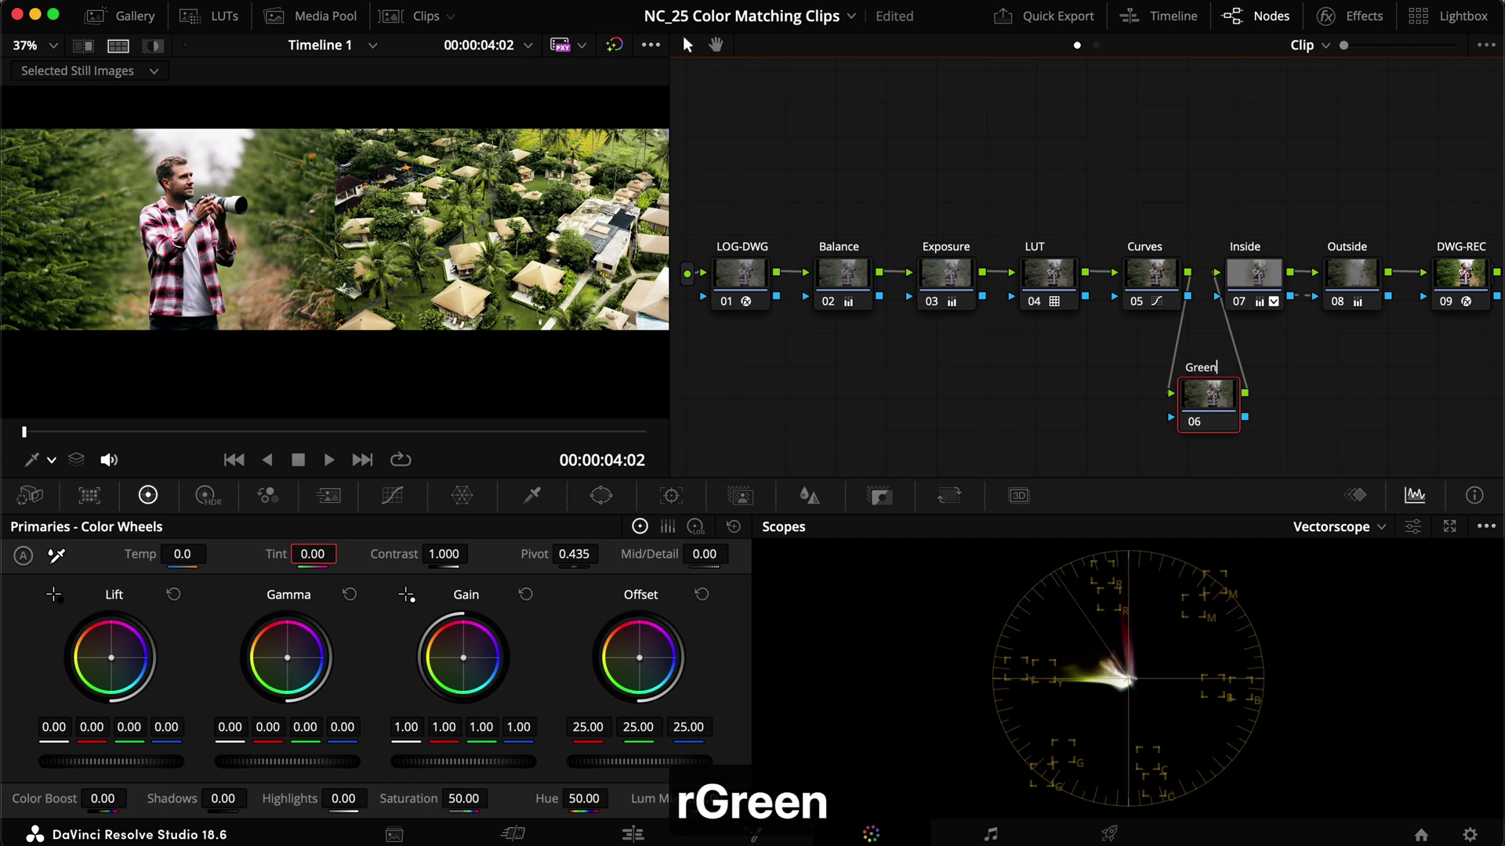
key(Return)
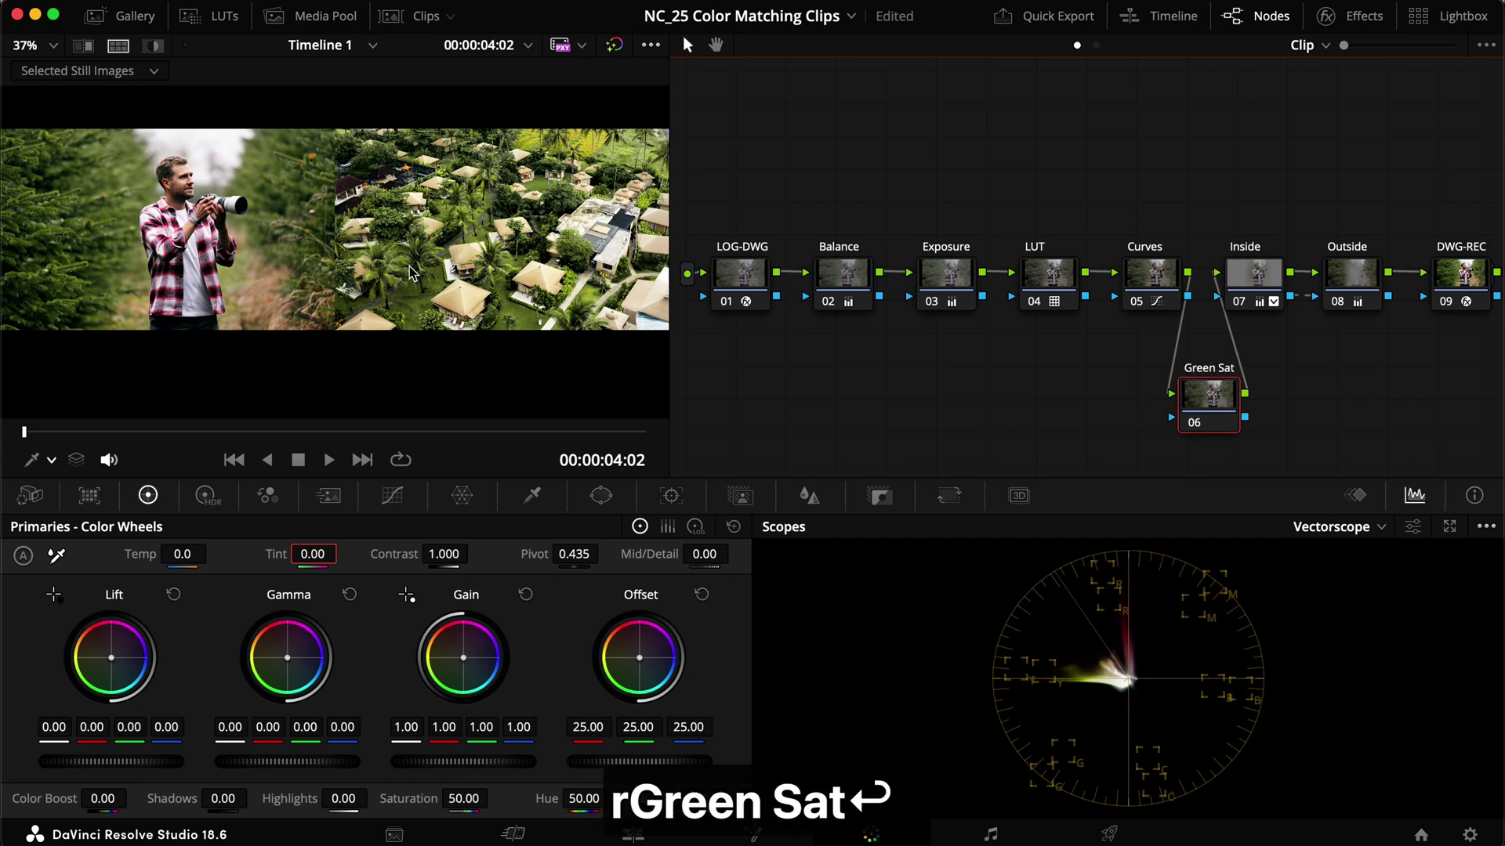
Step: Turn off the still comparison and sample the green tree foliage with the HSL qualifier on the Green Sat node
scroll(410, 272, up, 2)
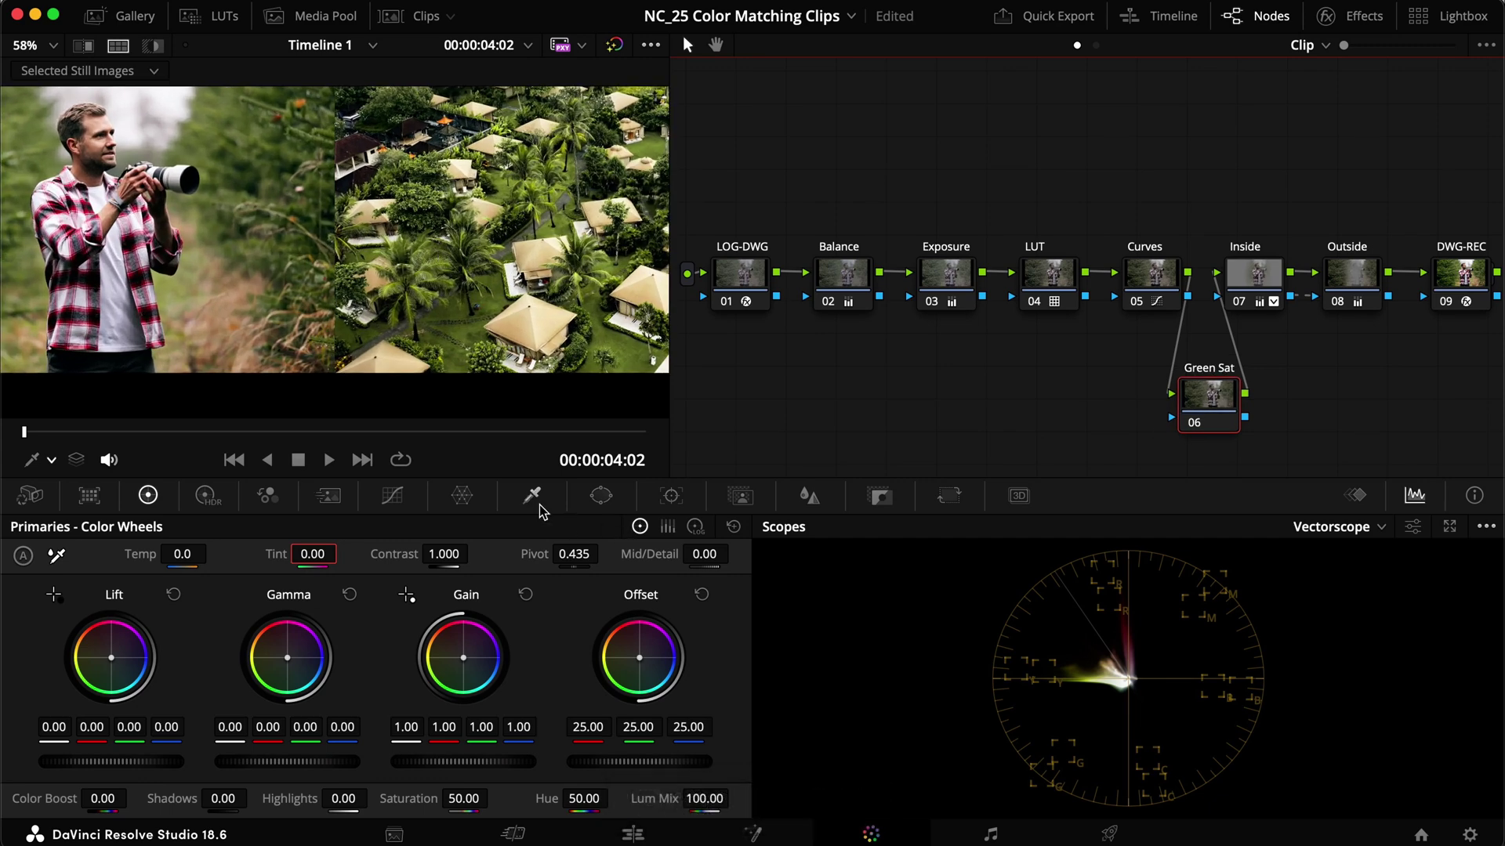
click(536, 500)
scroll(232, 232, up, 1)
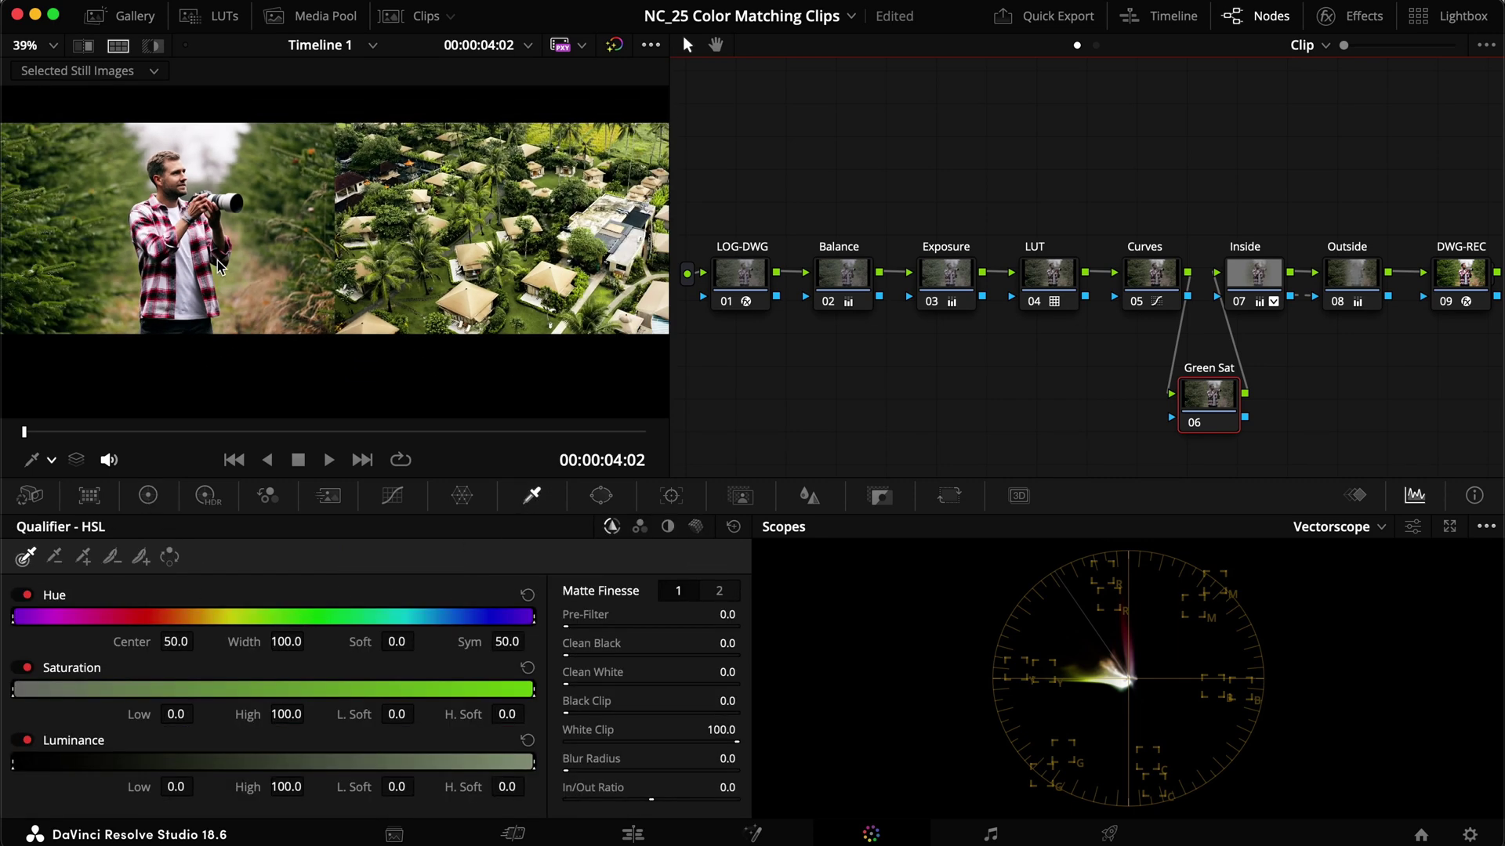
key(ctrl+w)
scroll(255, 191, down, 2)
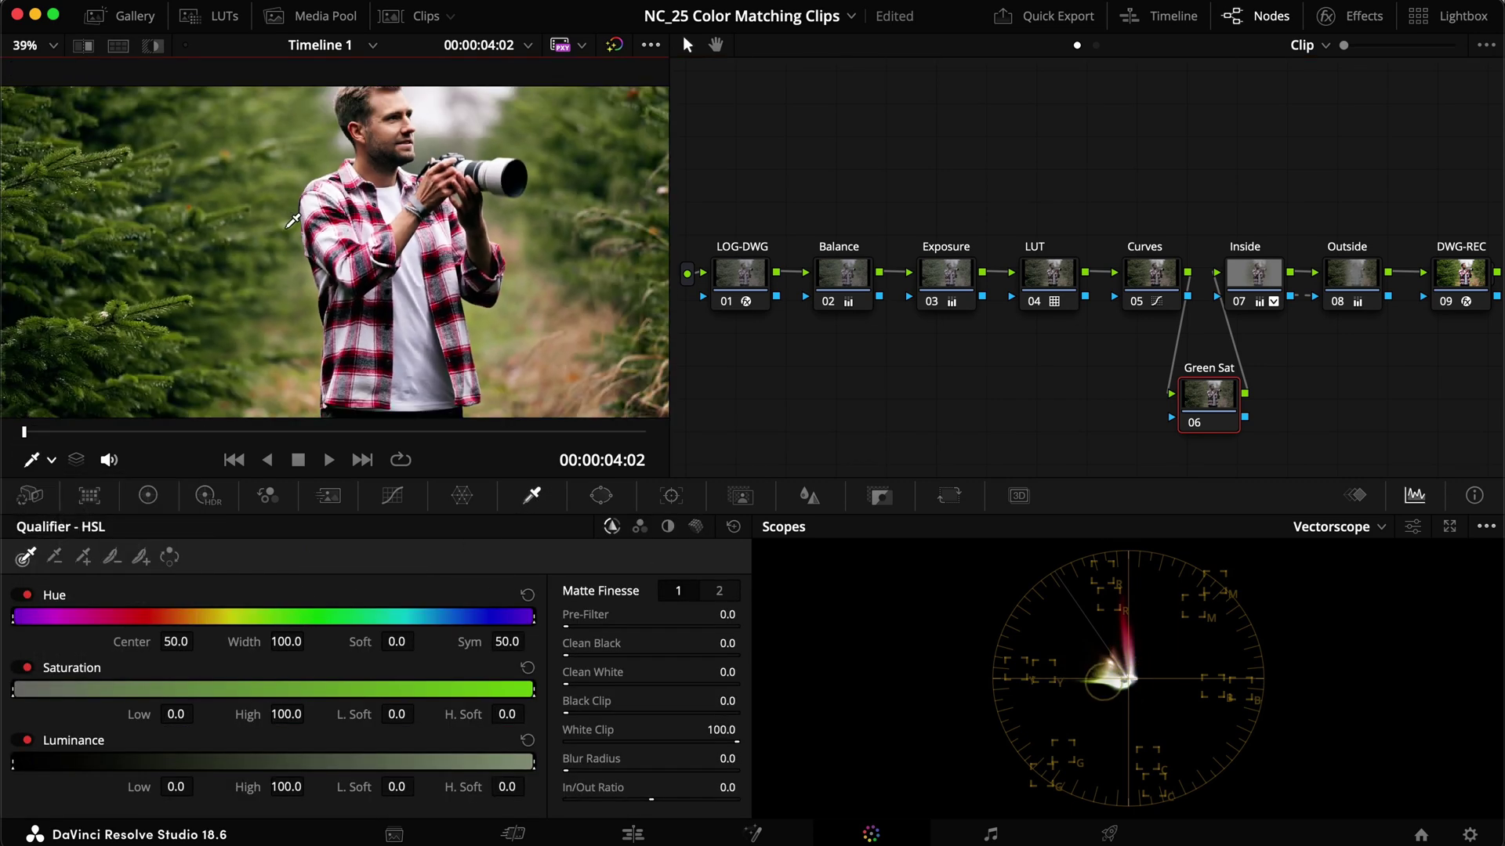
click(194, 178)
mouse_move(193, 179)
mouse_down()
mouse_move(144, 190)
mouse_move(120, 242)
mouse_up()
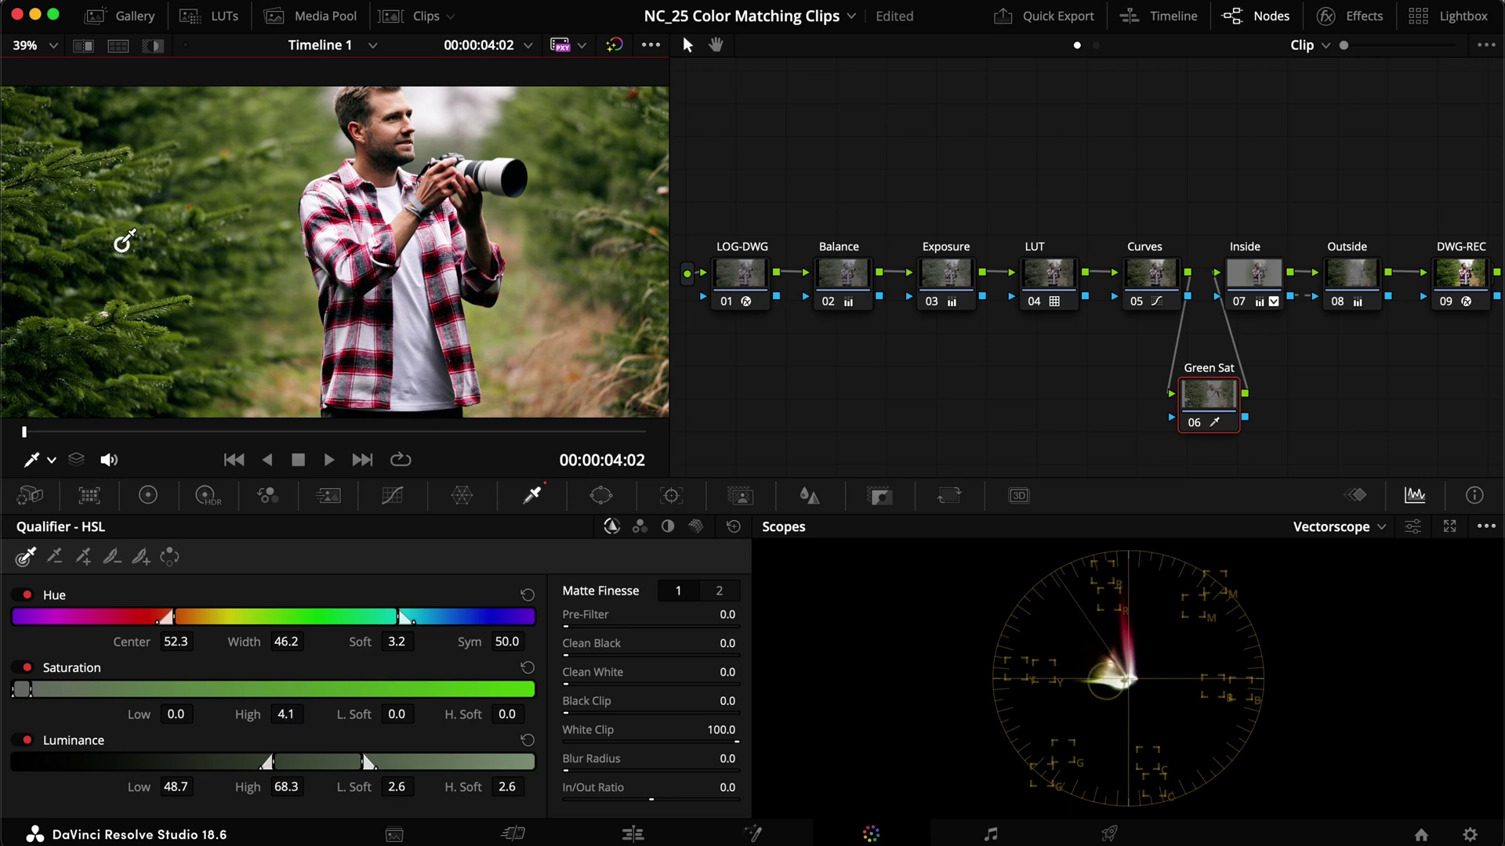
Step: Highlight the Green Sat selection, narrow its hue range toward green, and disable the saturation and luminance qualifiers
key(shift+h)
scroll(557, 275, down, 1)
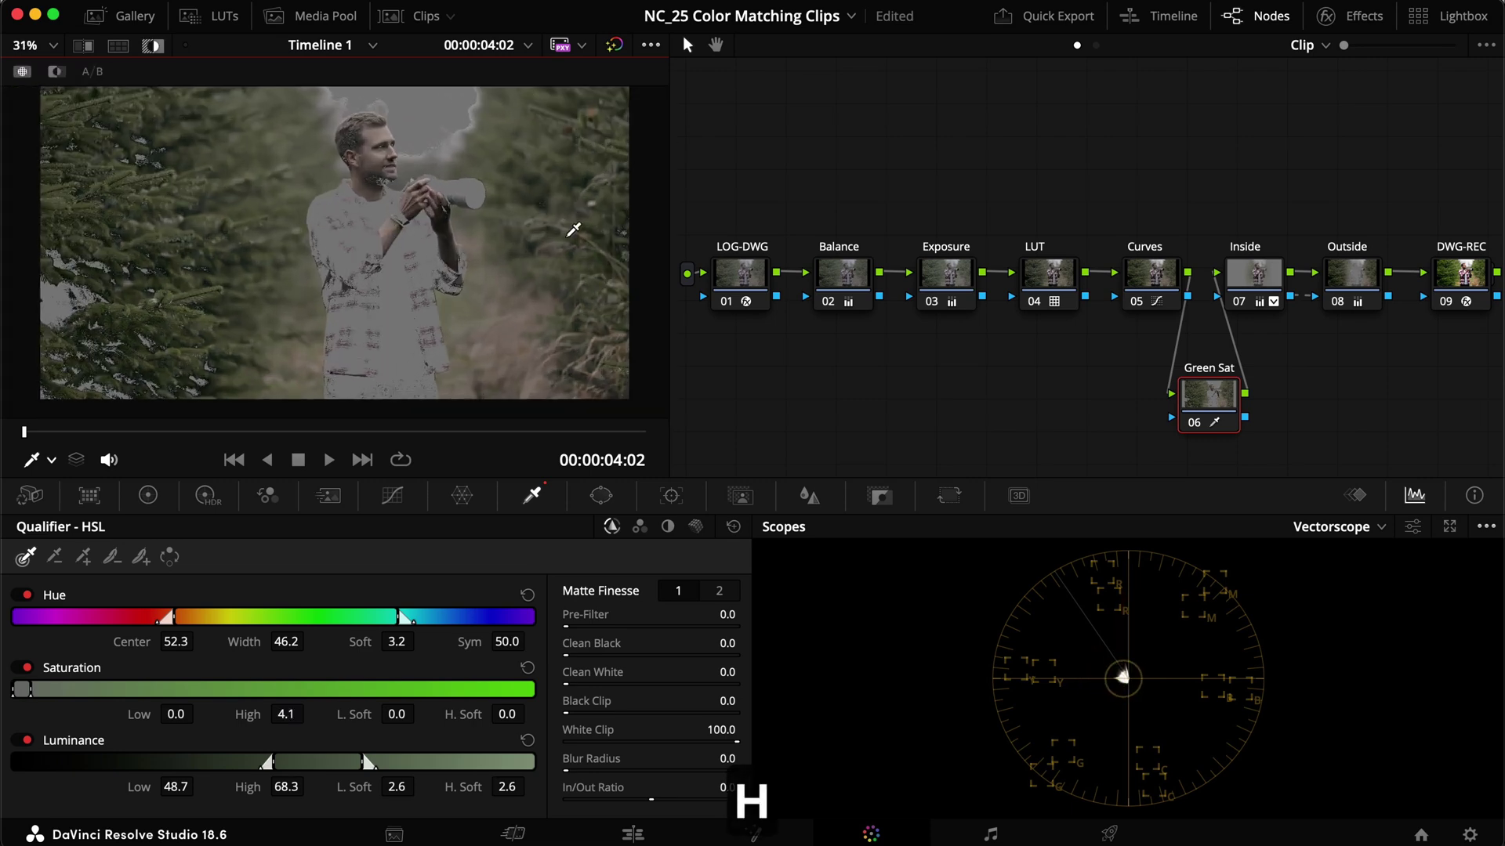
drag(172, 616, 271, 616)
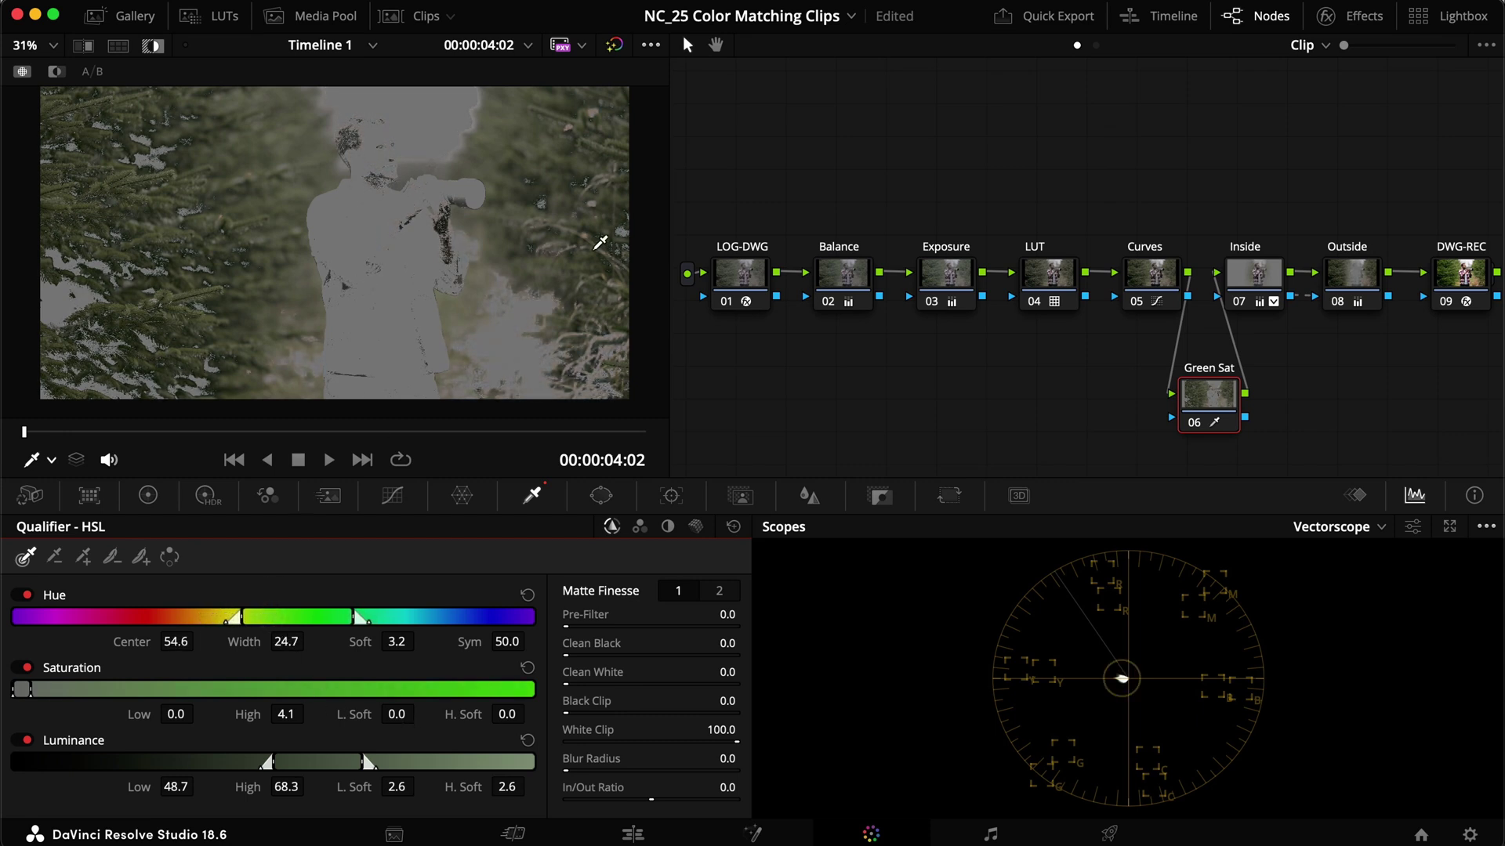
click(23, 669)
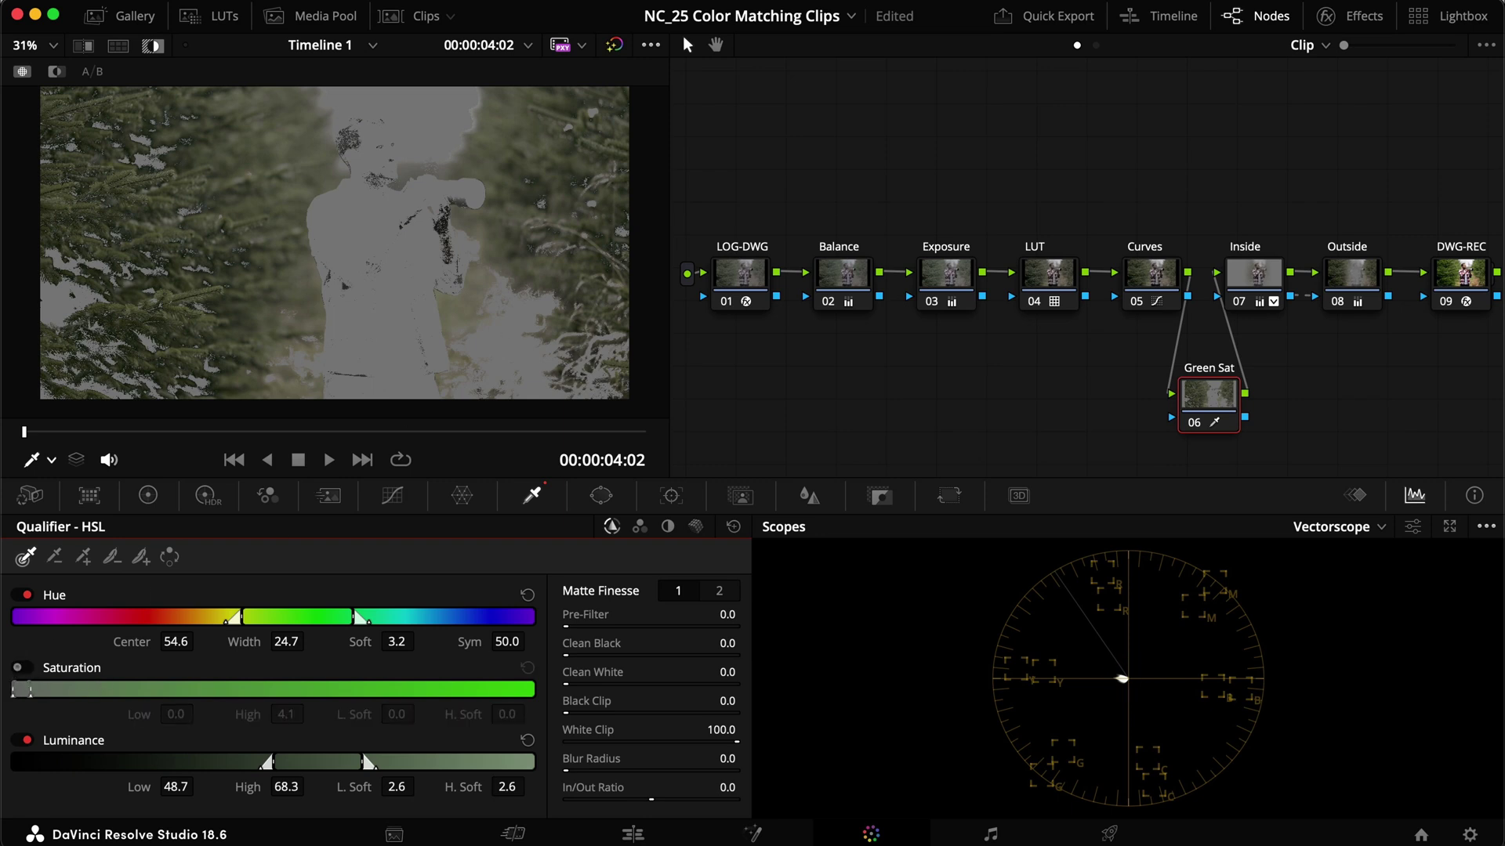
click(26, 740)
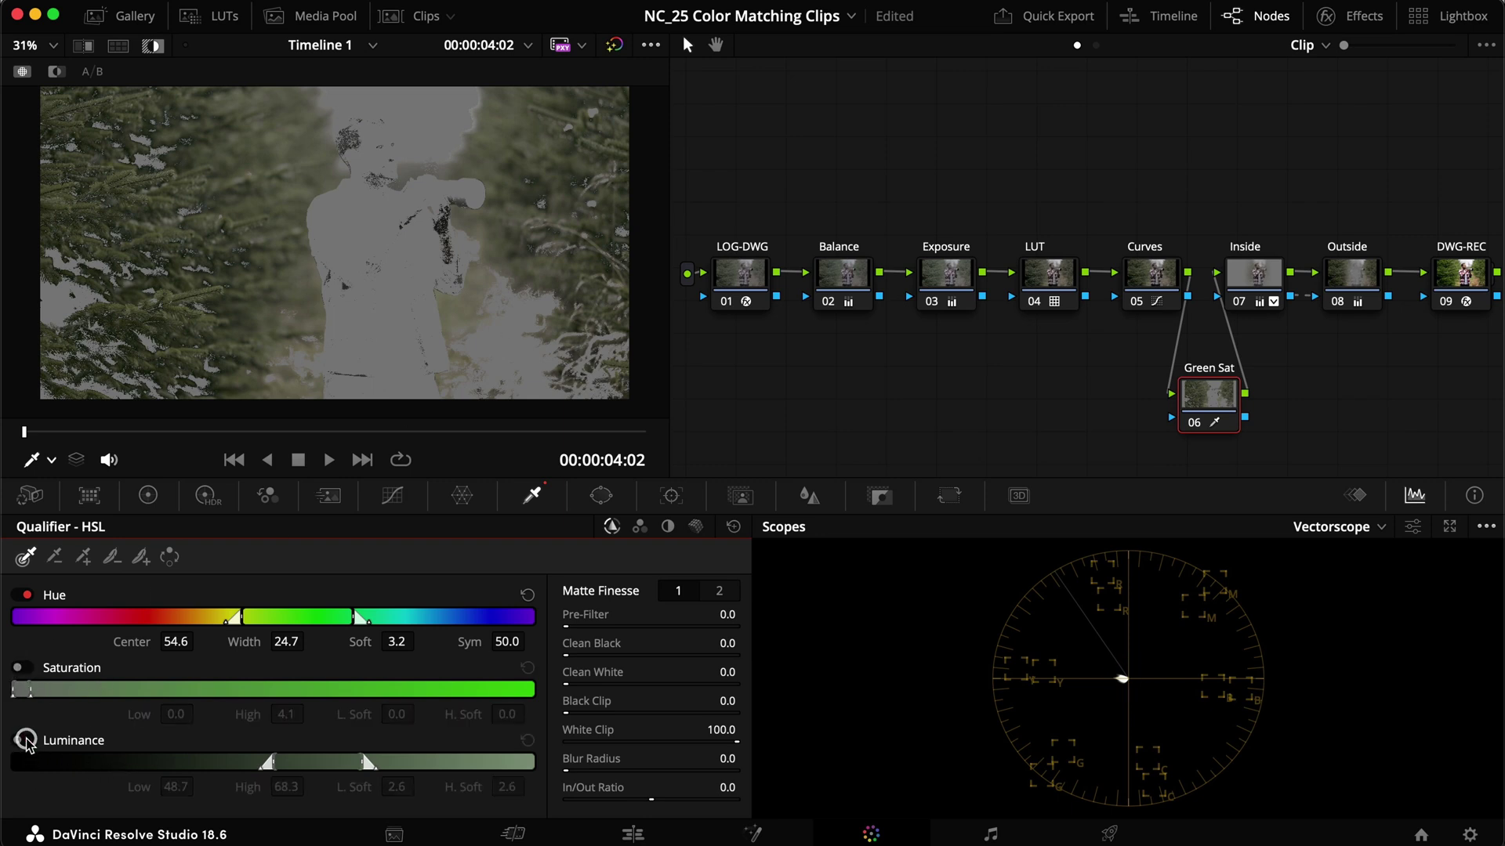
Step: Set the hue qualifier to center 56.5 and width 33.7, and refine the matte with blur radius 9.4 and denoise 6.4
drag(353, 617, 388, 617)
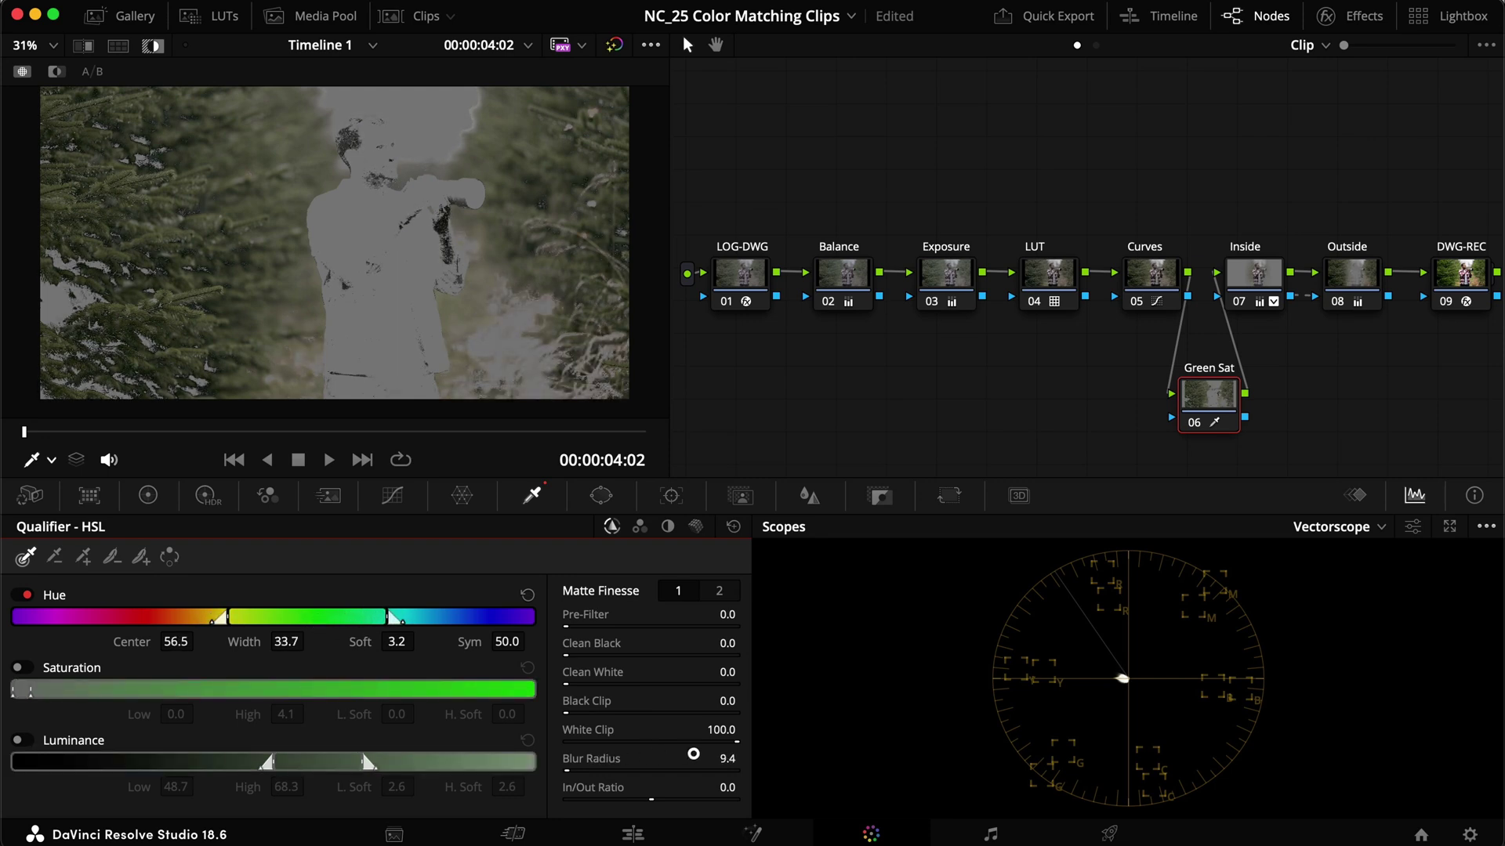
click(719, 591)
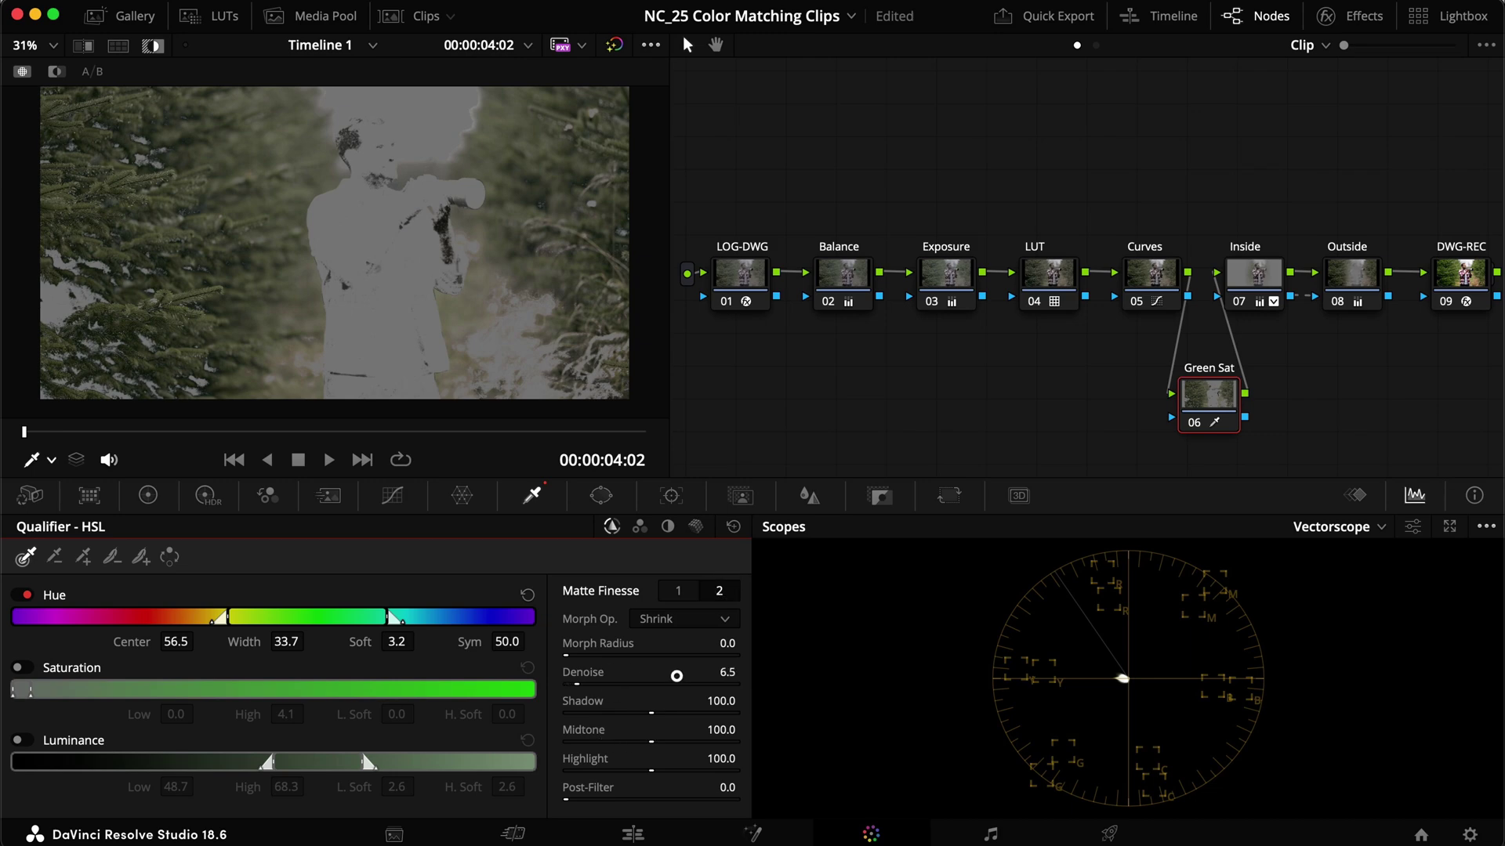
key(shift+h)
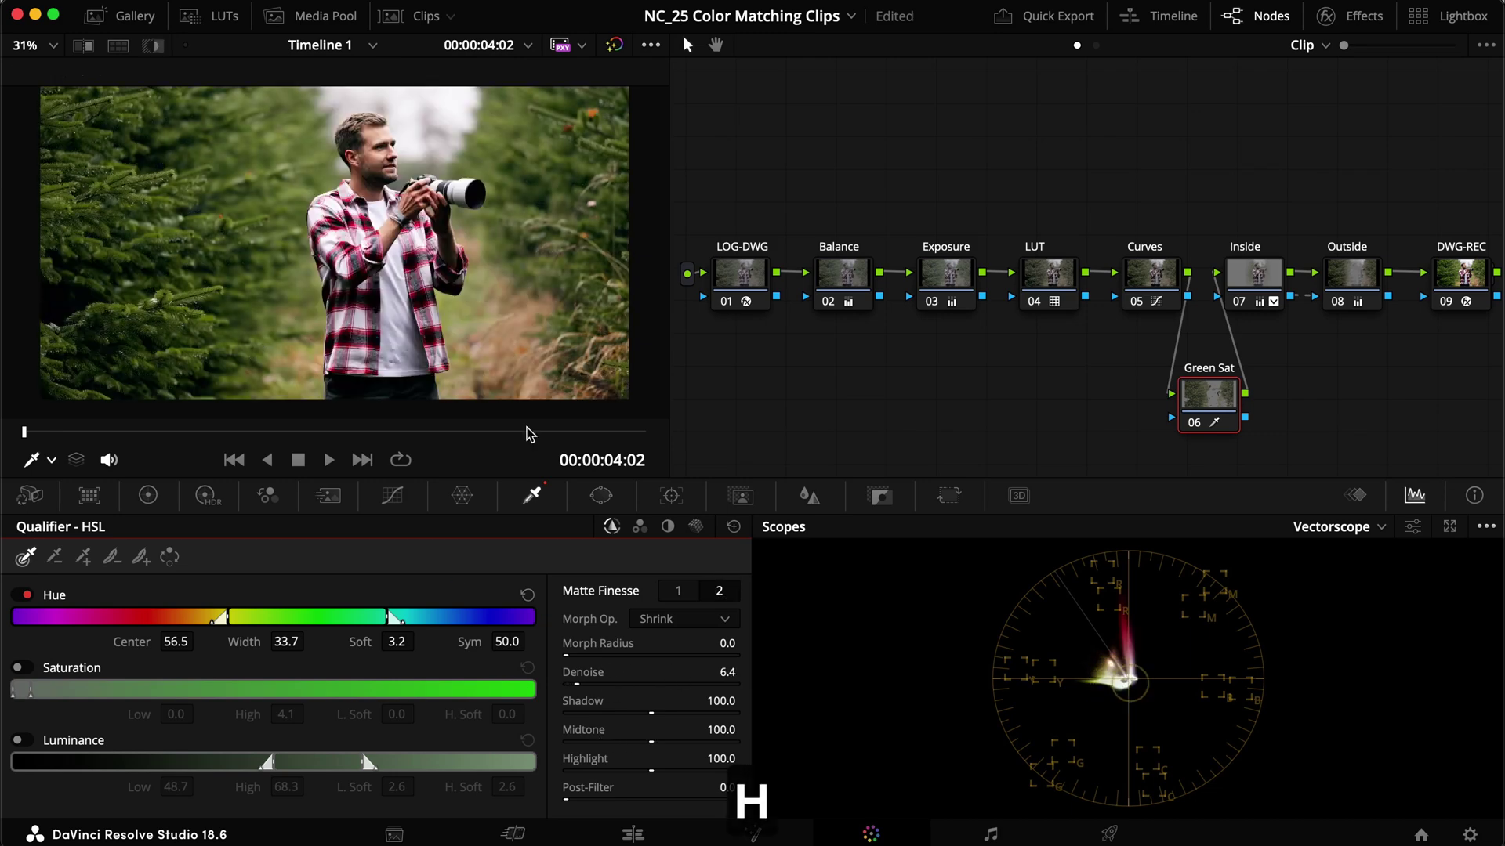
Step: Show the clip beside the reference still and set the Green Sat node's saturation to 53.80
click(117, 45)
scroll(439, 245, up, 2)
scroll(439, 245, up, 1)
click(147, 495)
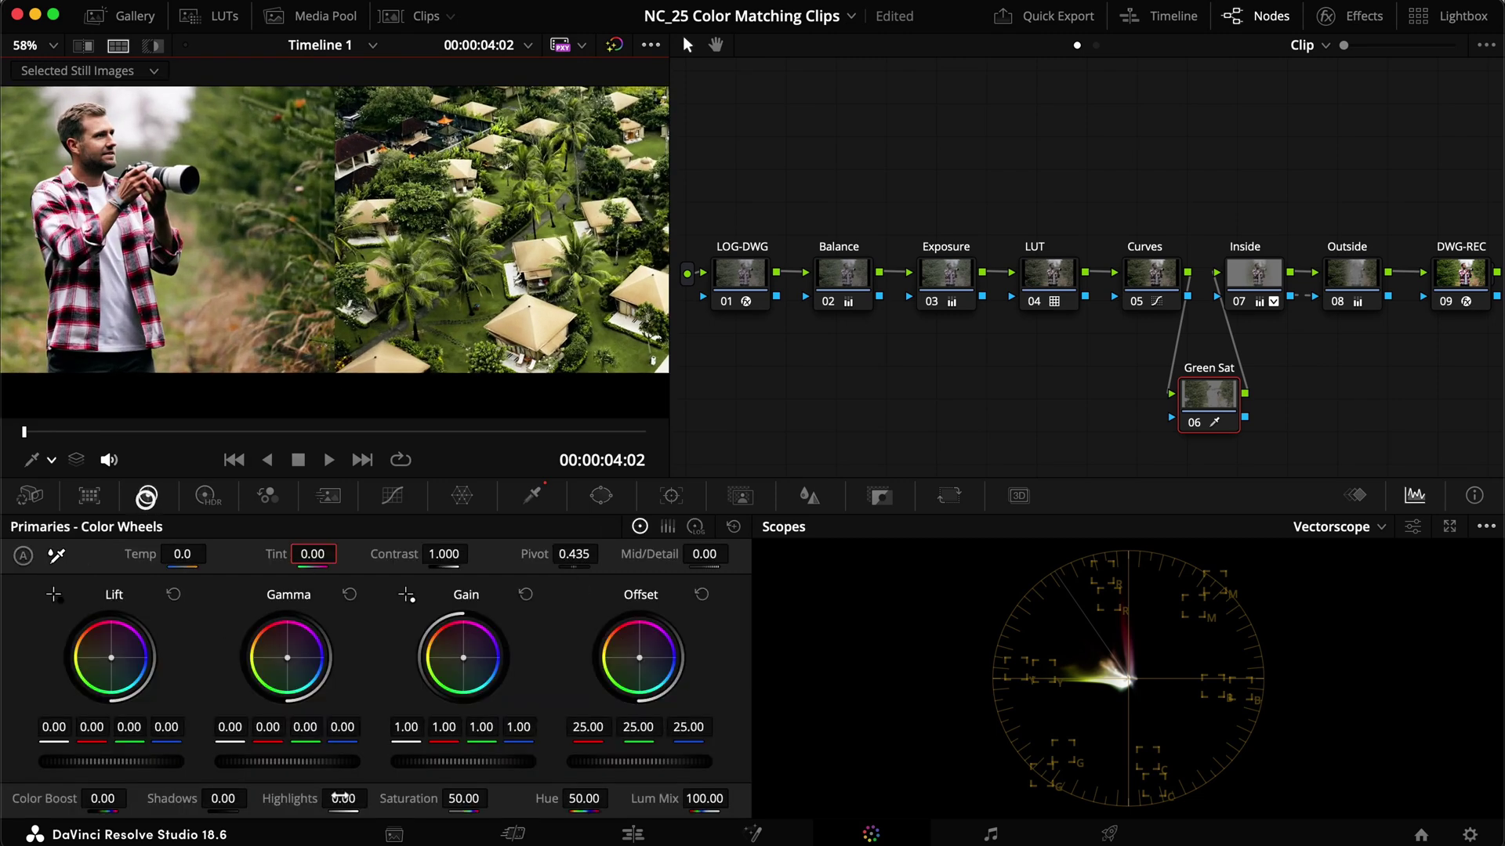
drag(457, 799, 482, 799)
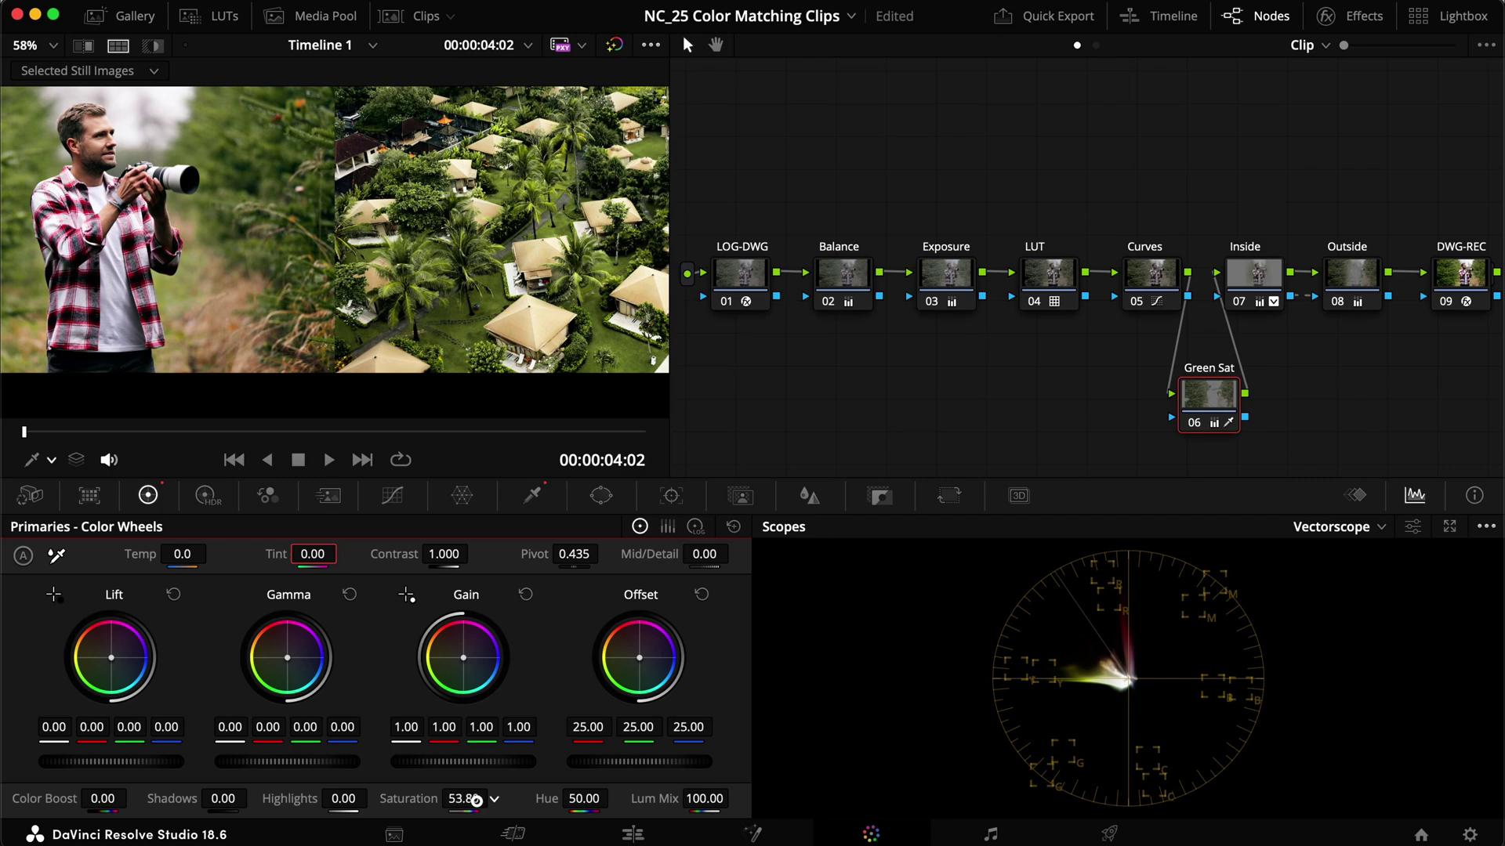
Step: Compare the Green Sat node off and on against the reference still, including in the full-screen viewer
key(super+d)
key(super+d)
key(super+f)
key(super+d)
key(super+d)
key(super+d)
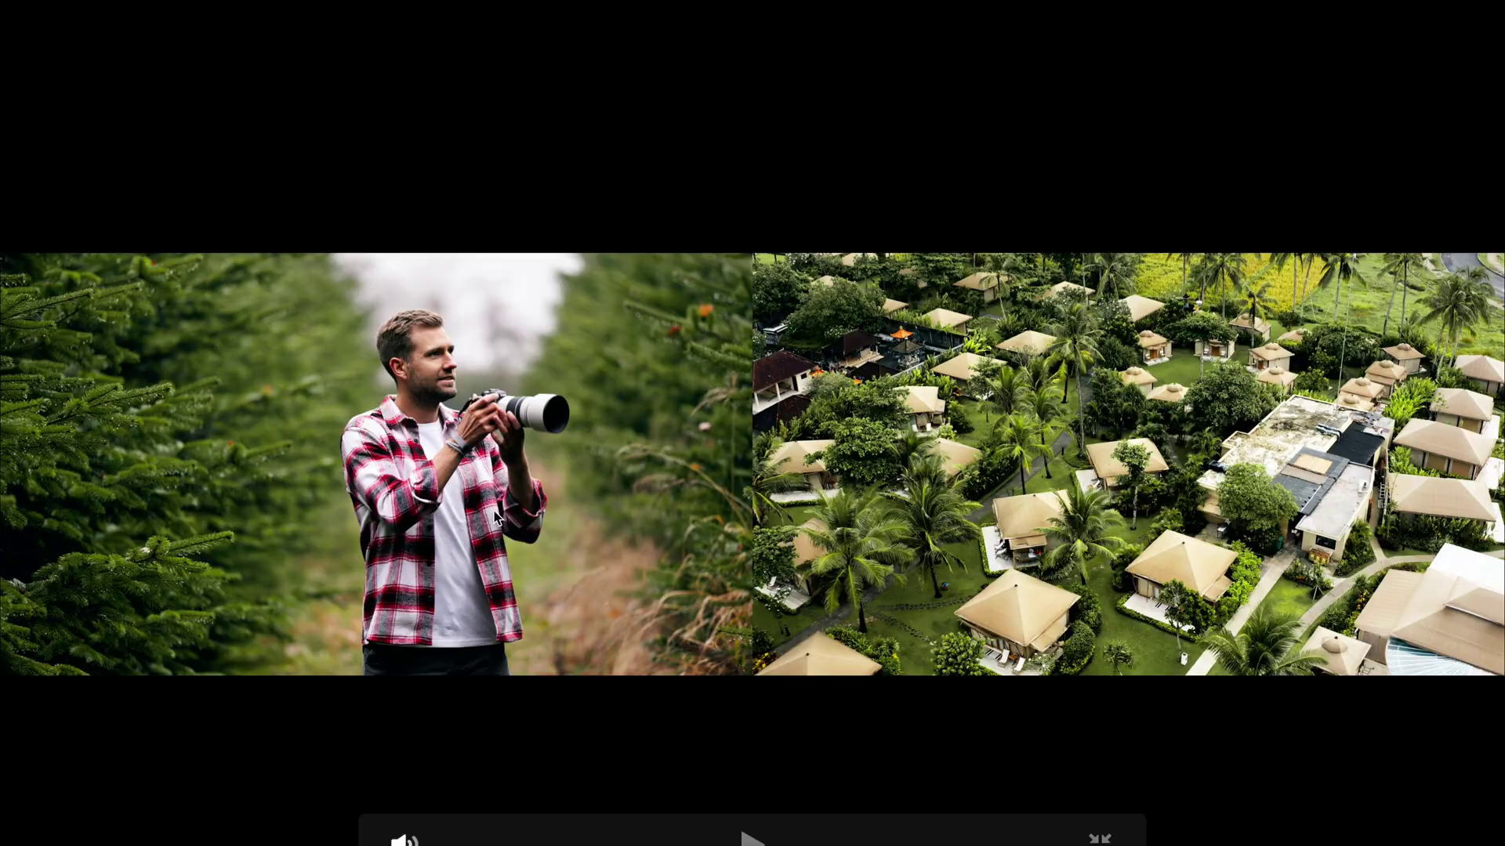
key(super+f)
Step: Turn off the still comparison and examine the man's shirt and face up close
scroll(263, 149, up, 5)
click(52, 460)
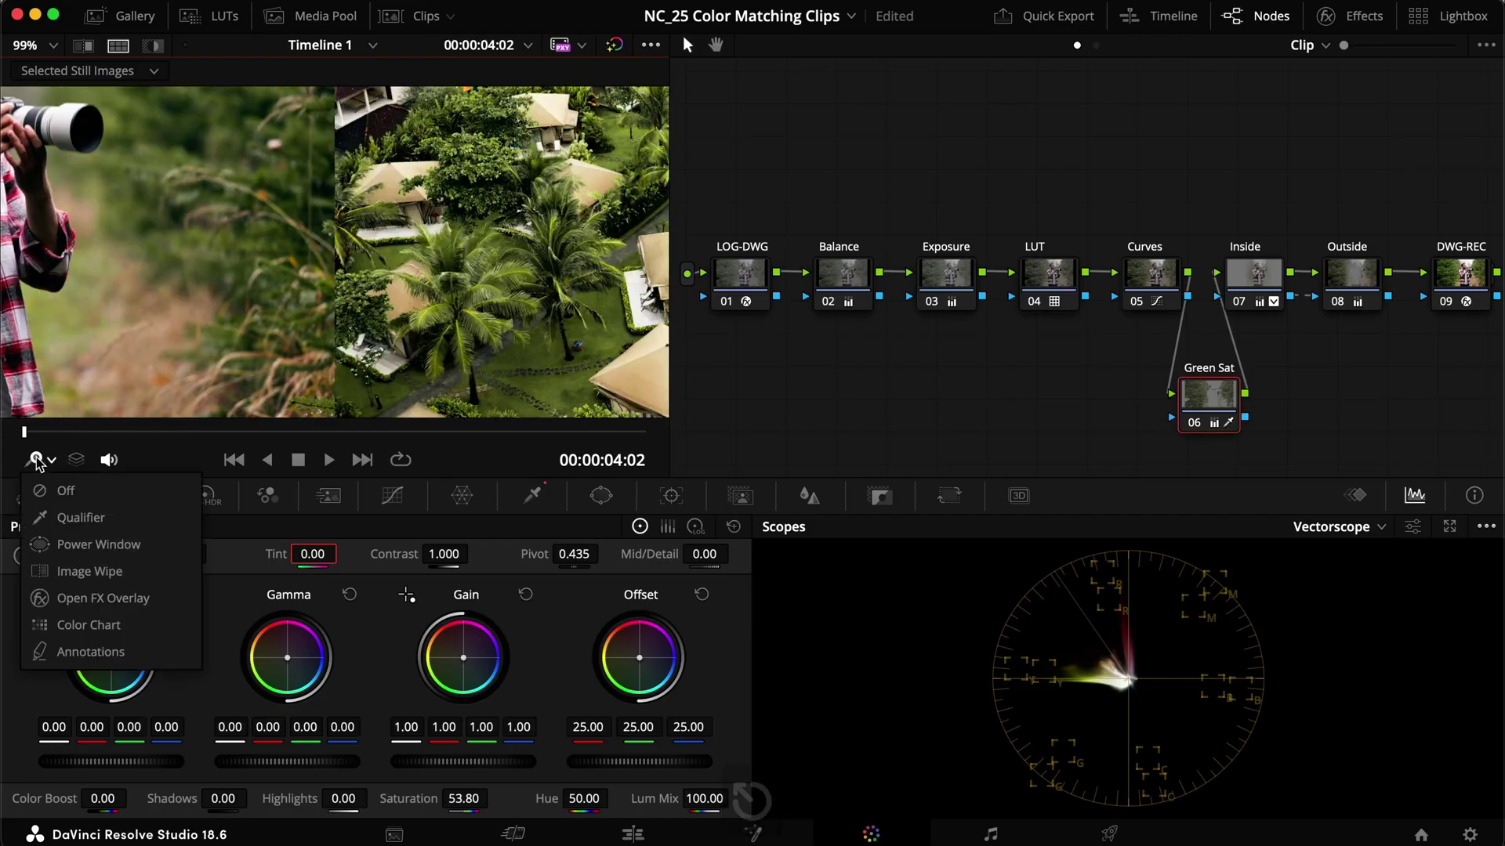
click(70, 515)
scroll(514, 244, up, 5)
scroll(513, 245, down, 6)
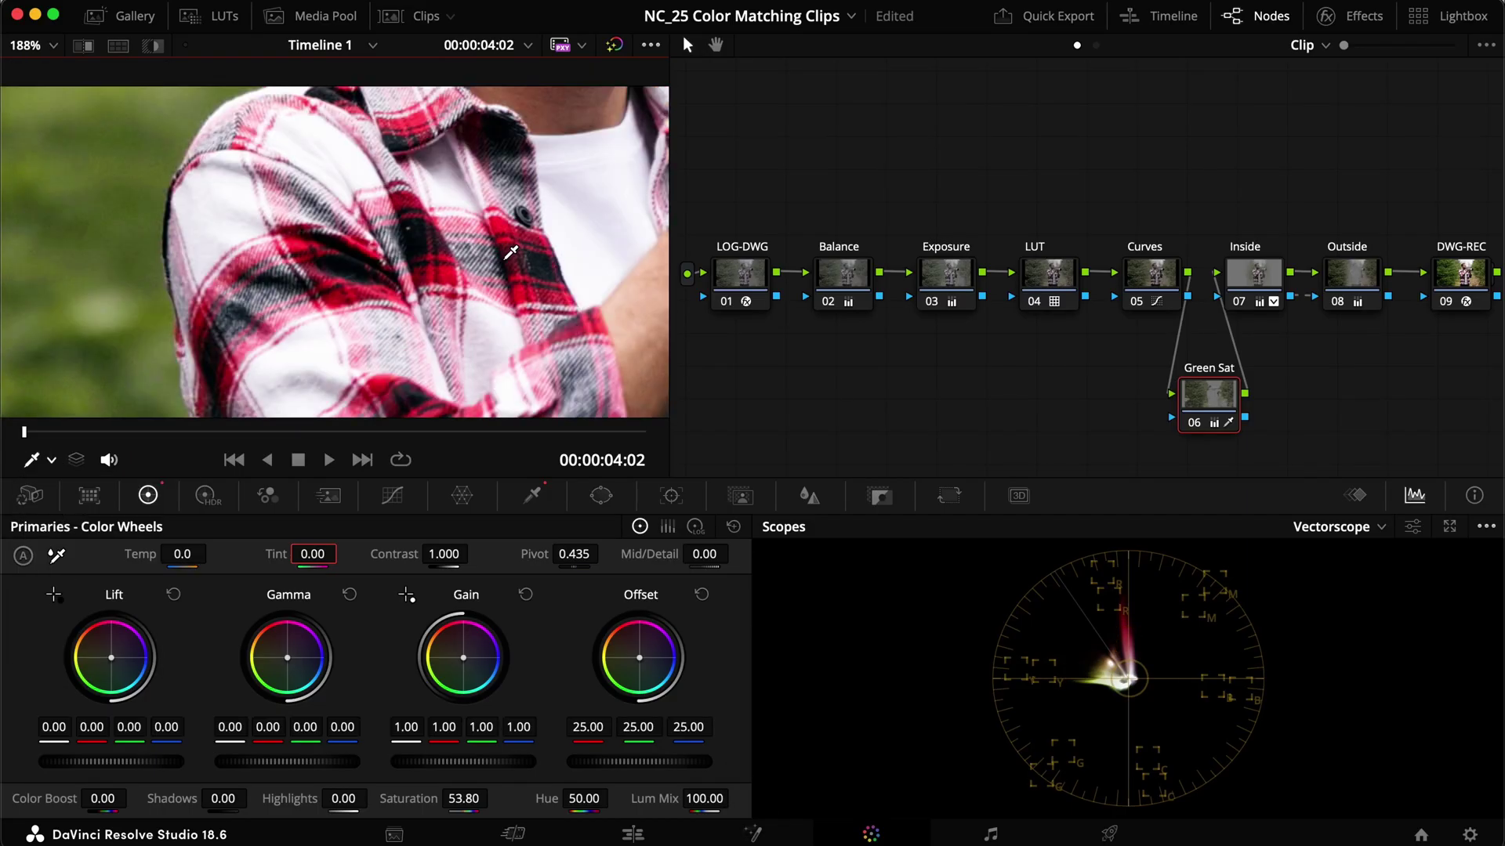
scroll(558, 178, up, 3)
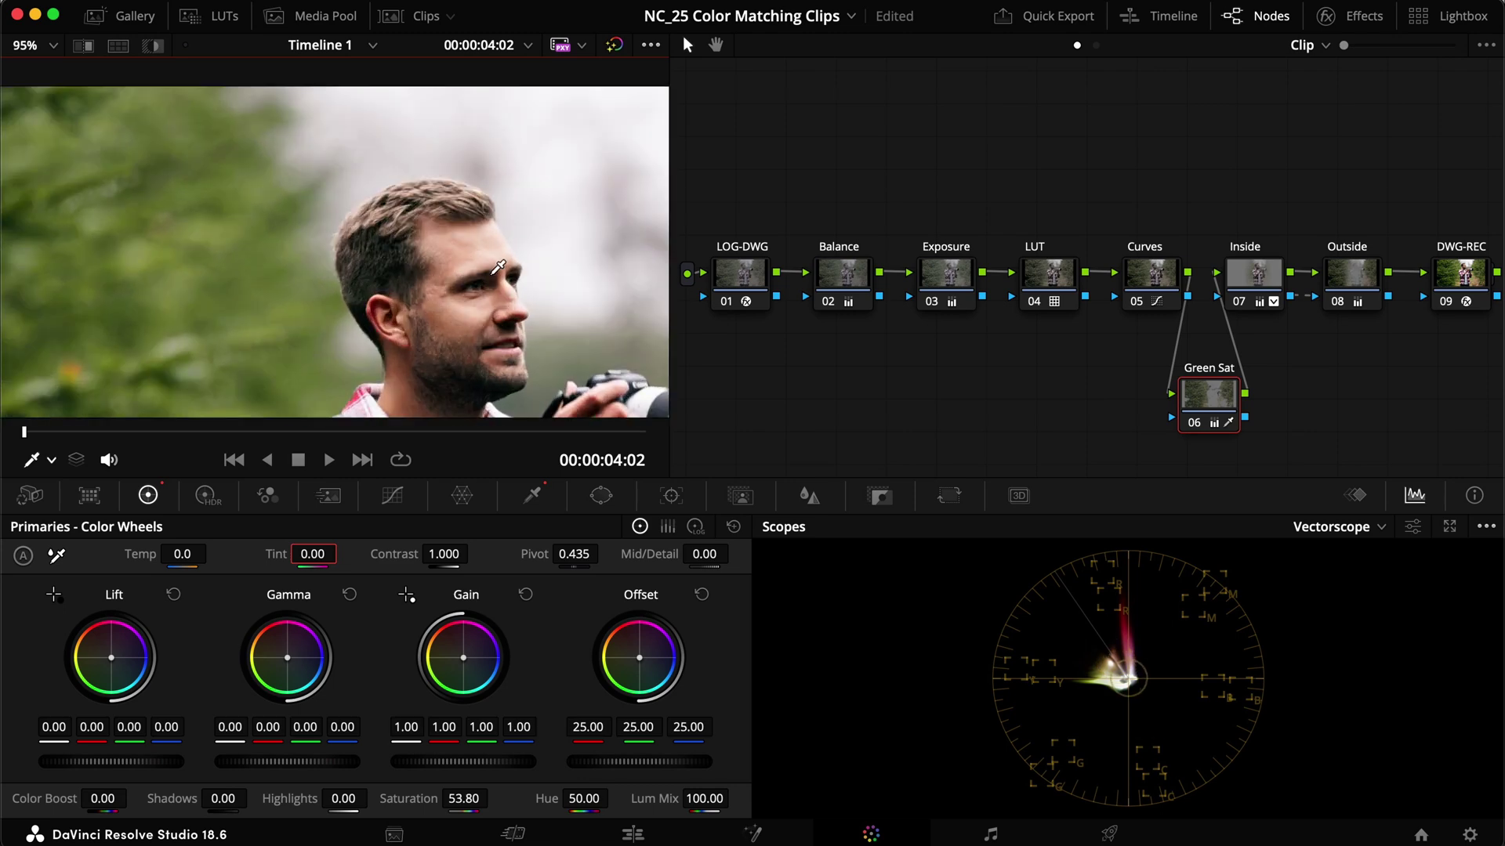
Step: Switch the scopes to Waveform, set the Inside node's highlights to -61.00 and compare the node off and on
click(1301, 528)
click(1347, 578)
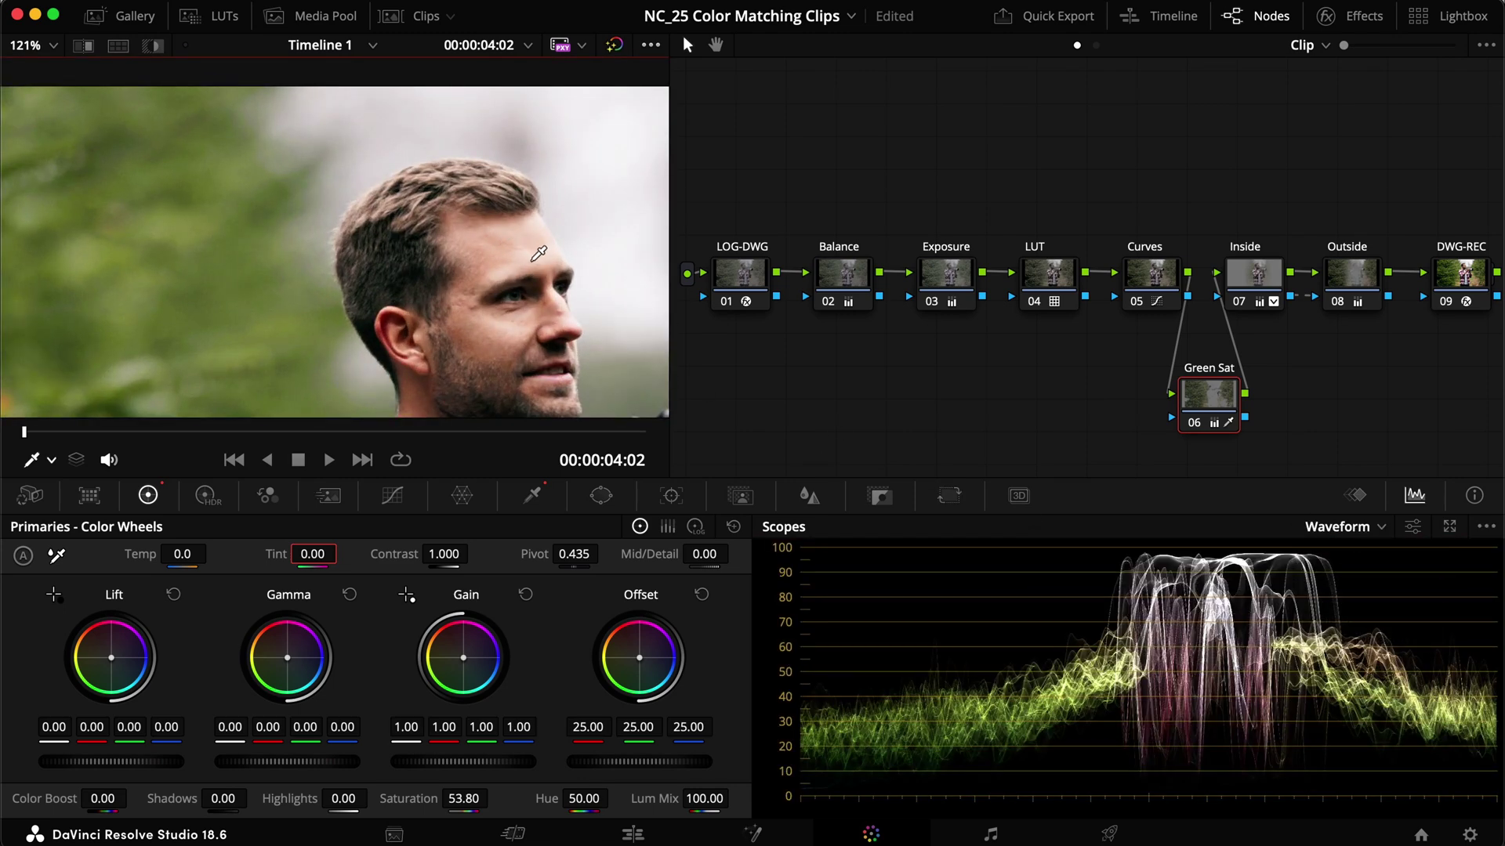
click(1256, 281)
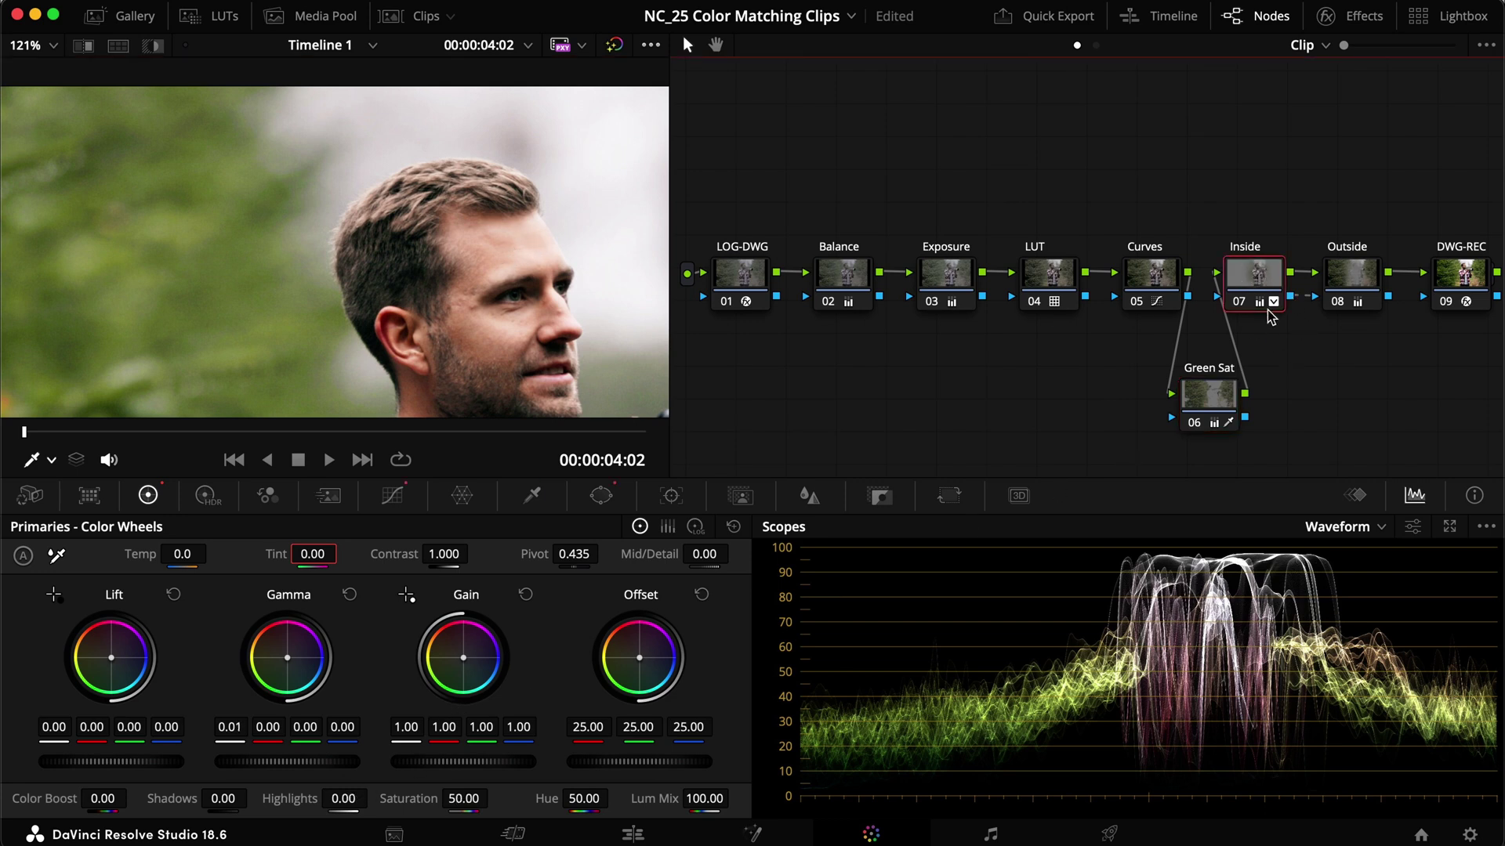
drag(343, 798, 229, 793)
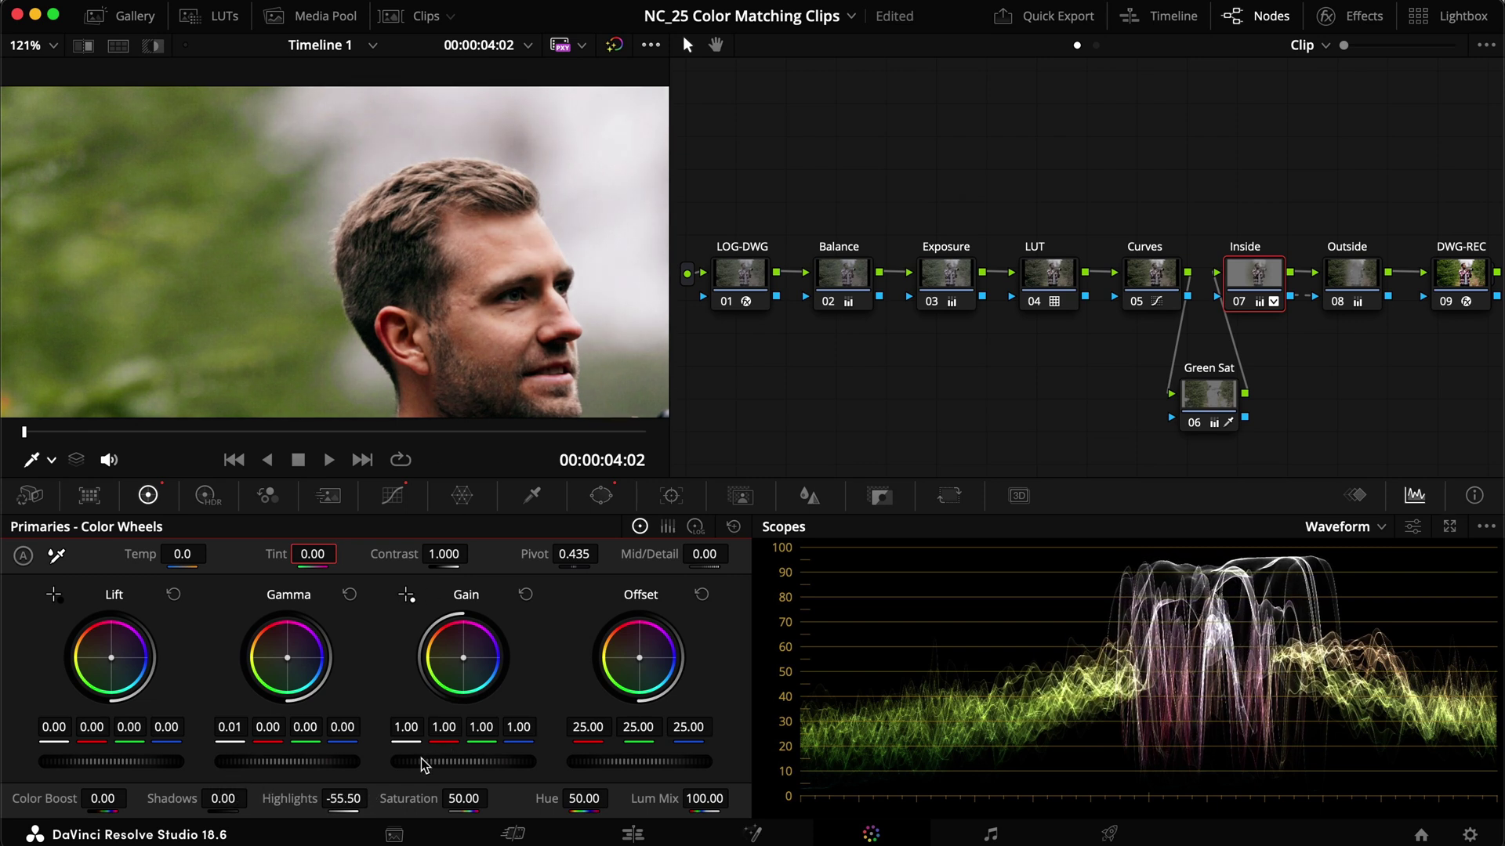
drag(342, 793, 333, 790)
key(shift+z)
key(super+d)
key(super+d)
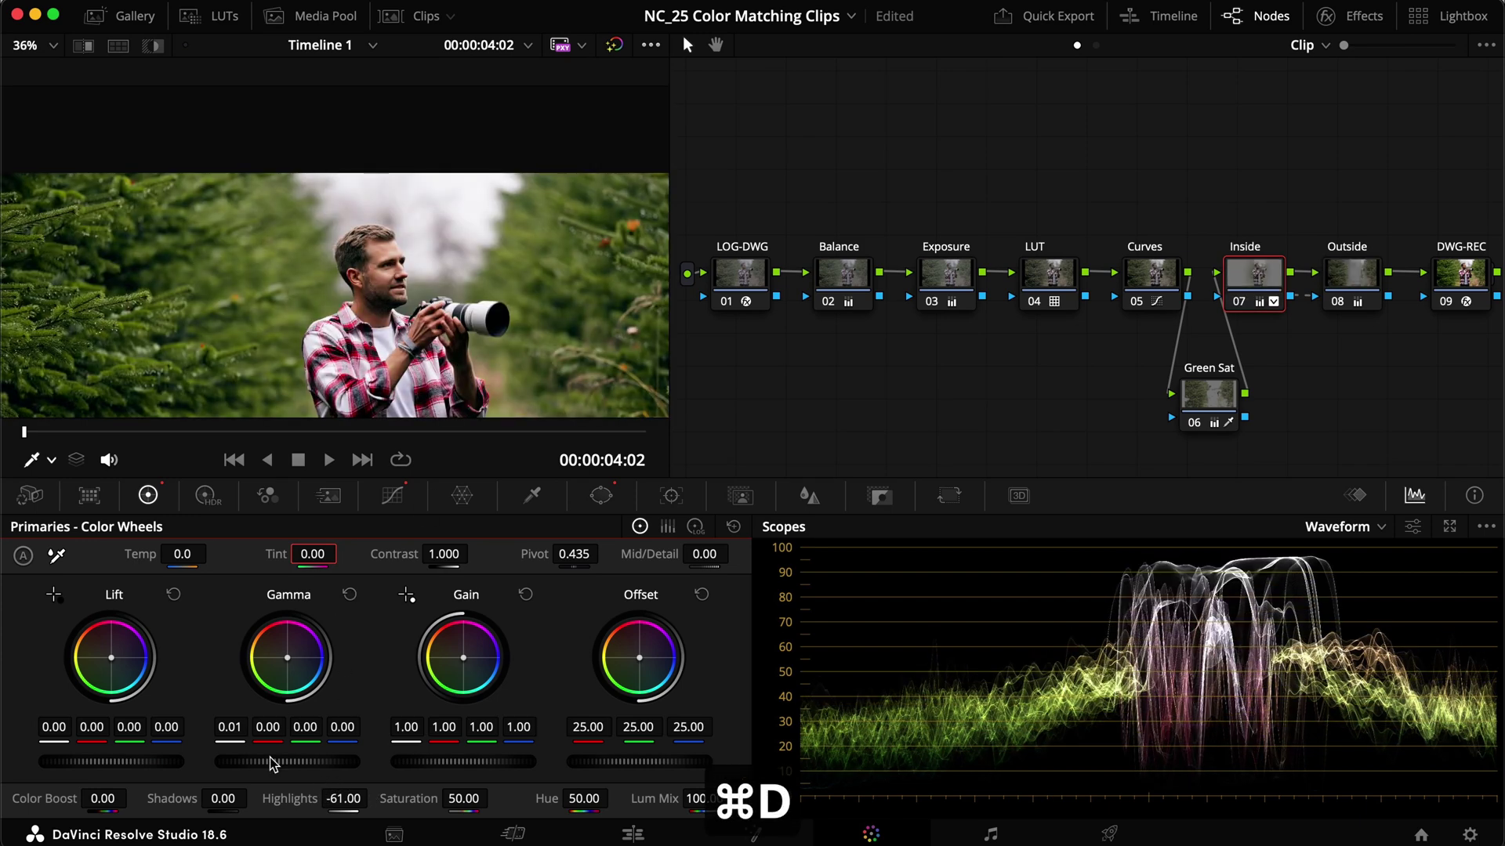
Step: Set the Inside node's shadows to 15.50, compare the node off and on in full screen and save the project
drag(224, 794, 255, 794)
key(d)
key(super+d)
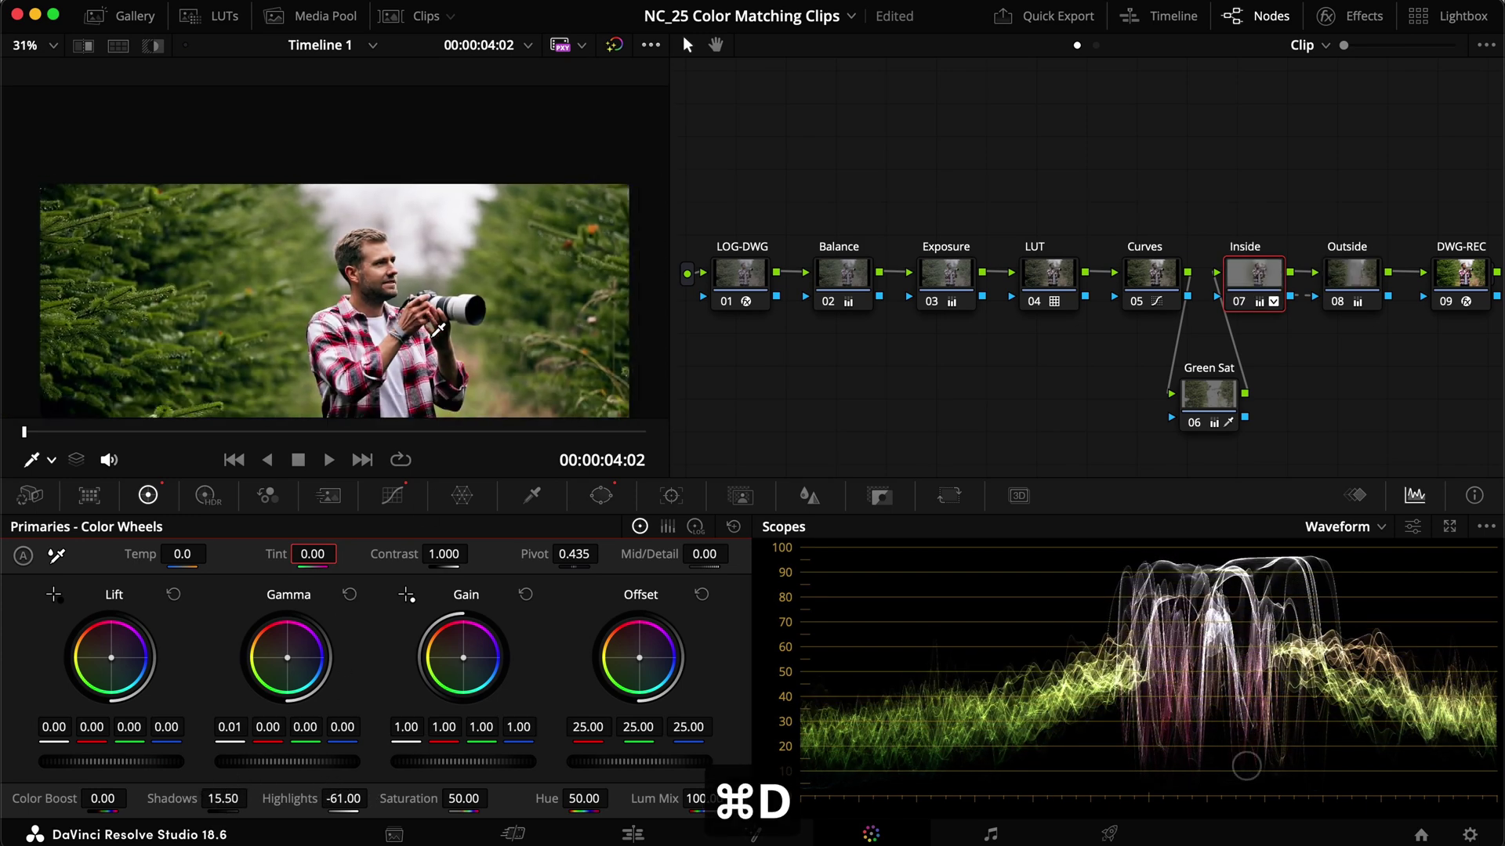
key(super+f)
key(super+d)
key(super+f)
key(super+s)
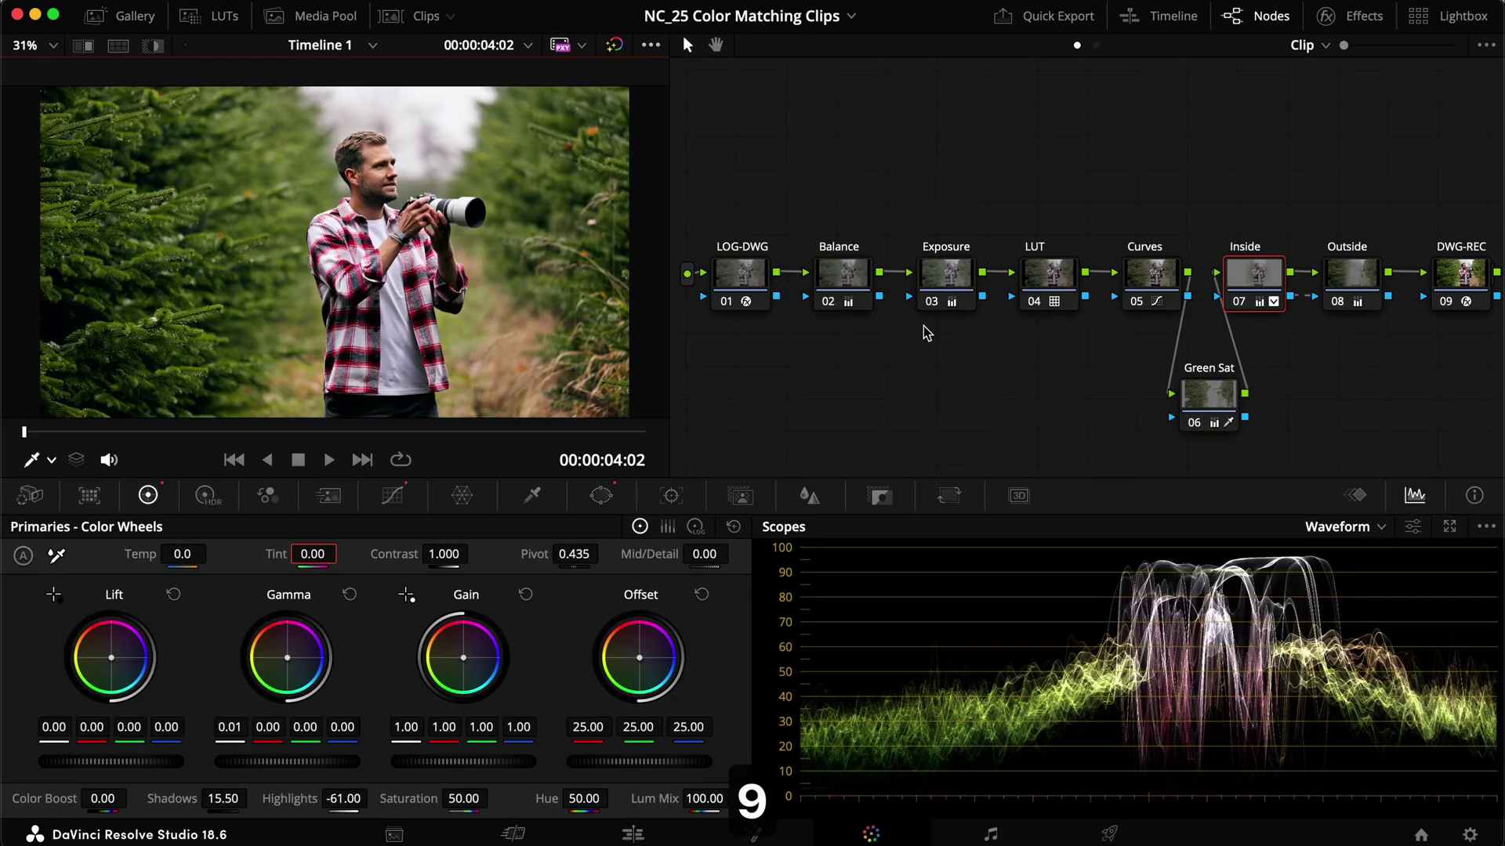
Step: Show the clip beside the reference still, select the Balance node and switch the scopes to Vectorscope
click(982, 384)
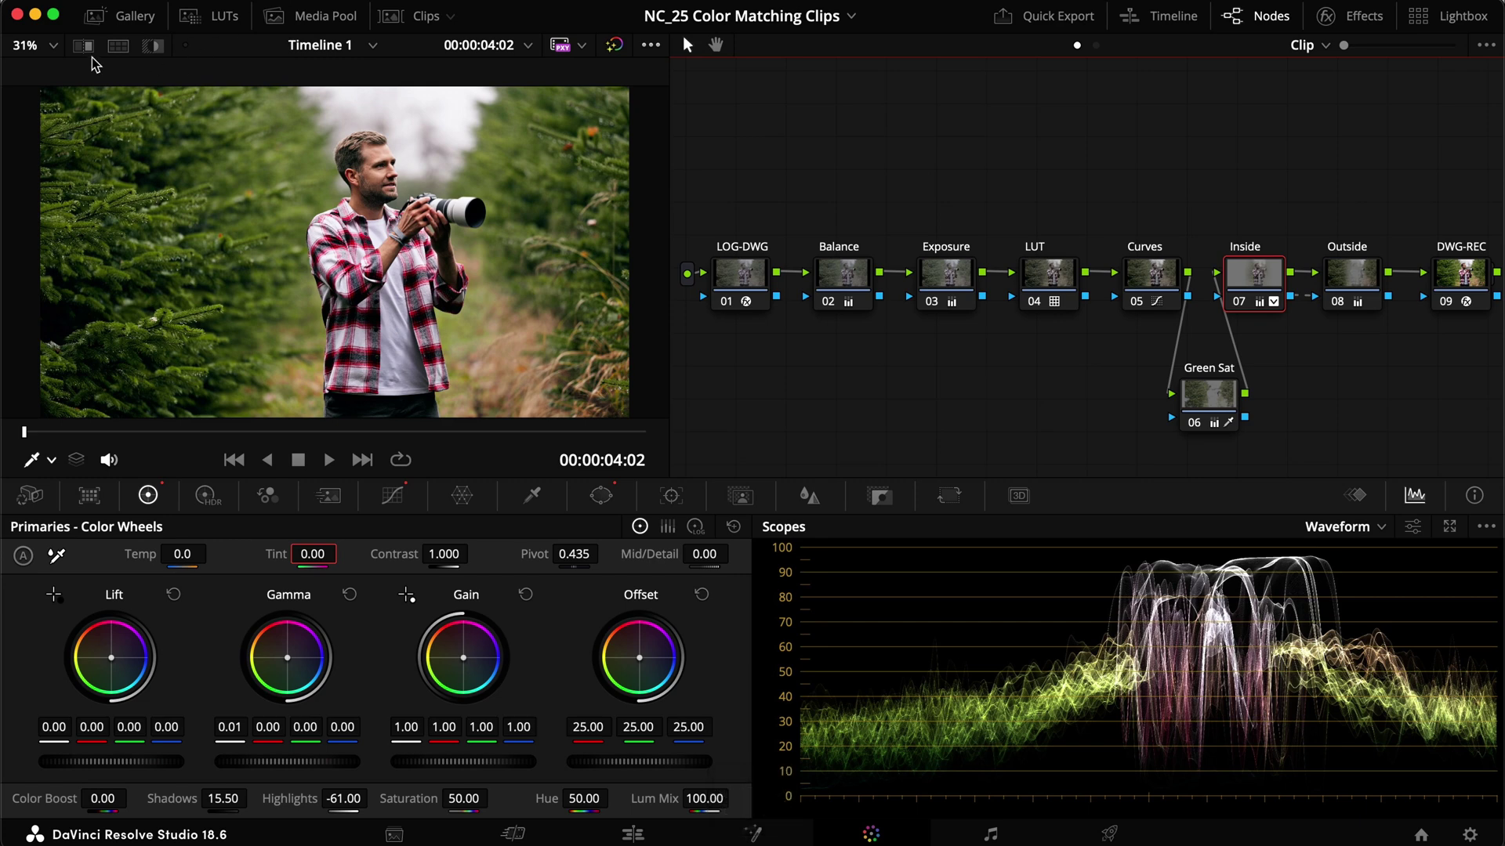
click(117, 45)
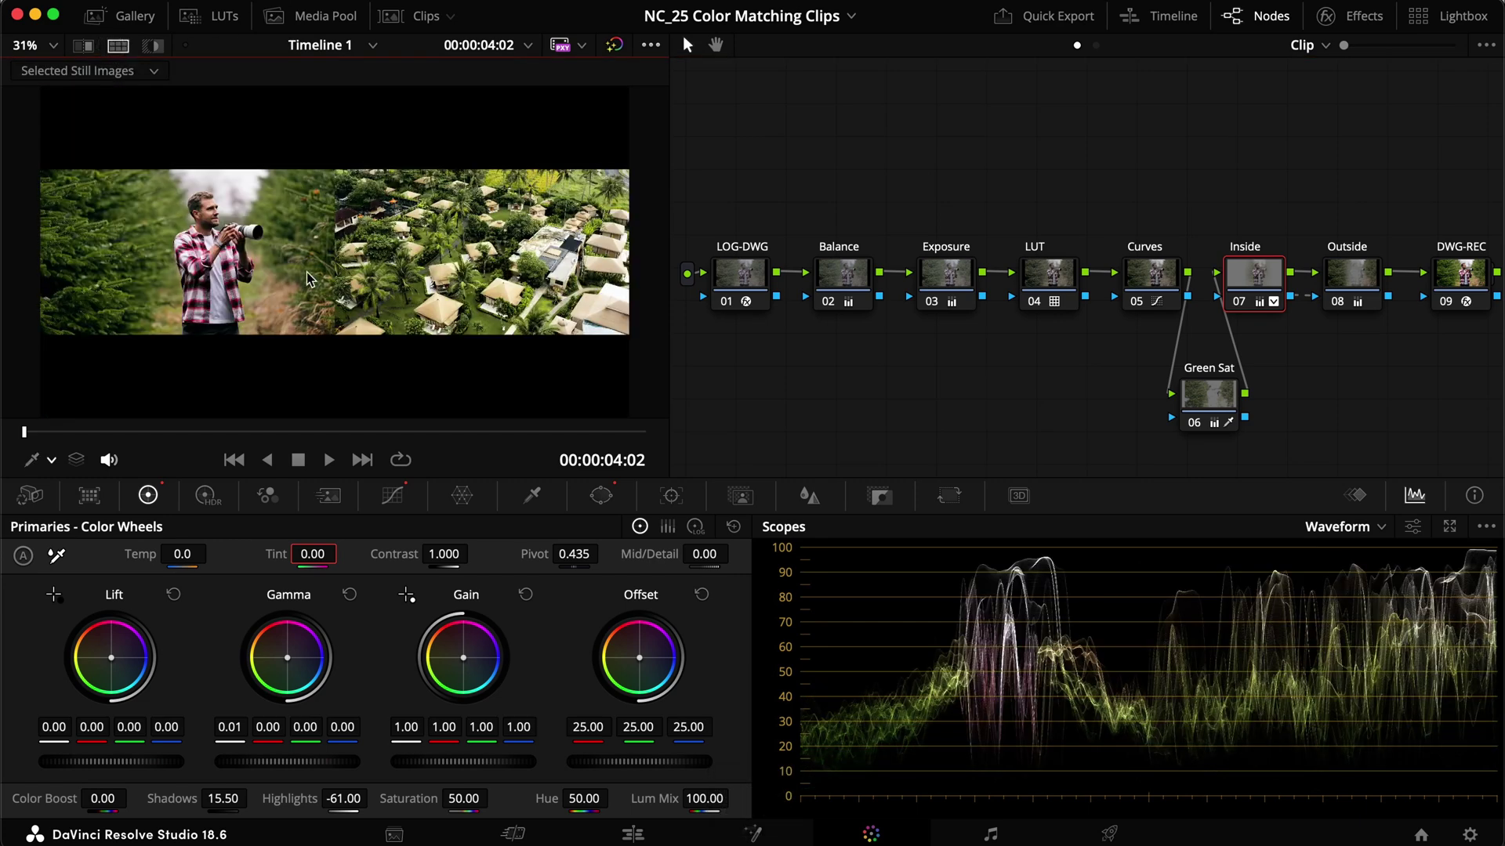
click(830, 303)
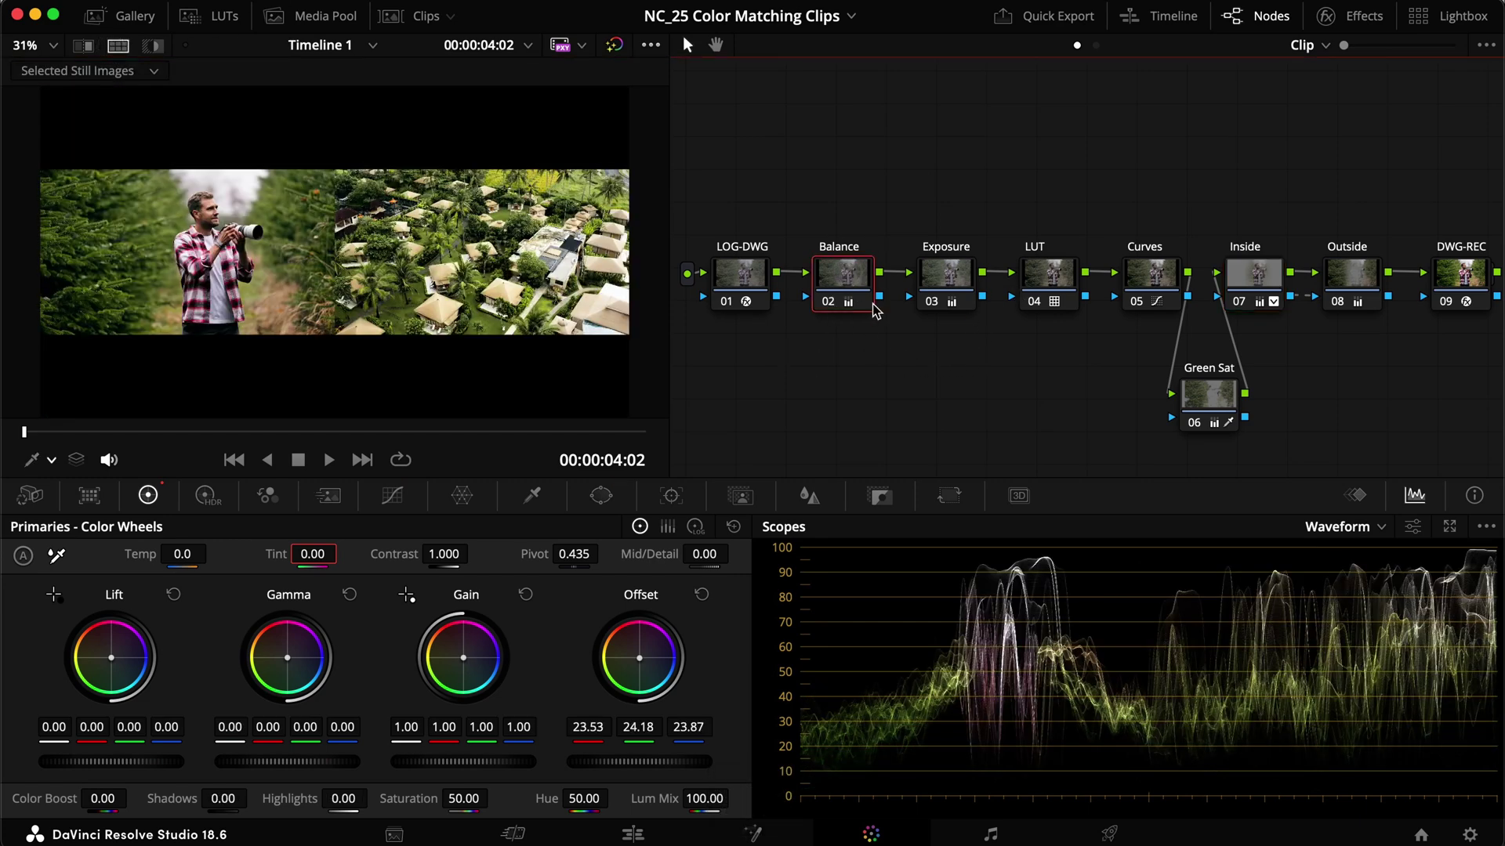
click(1352, 537)
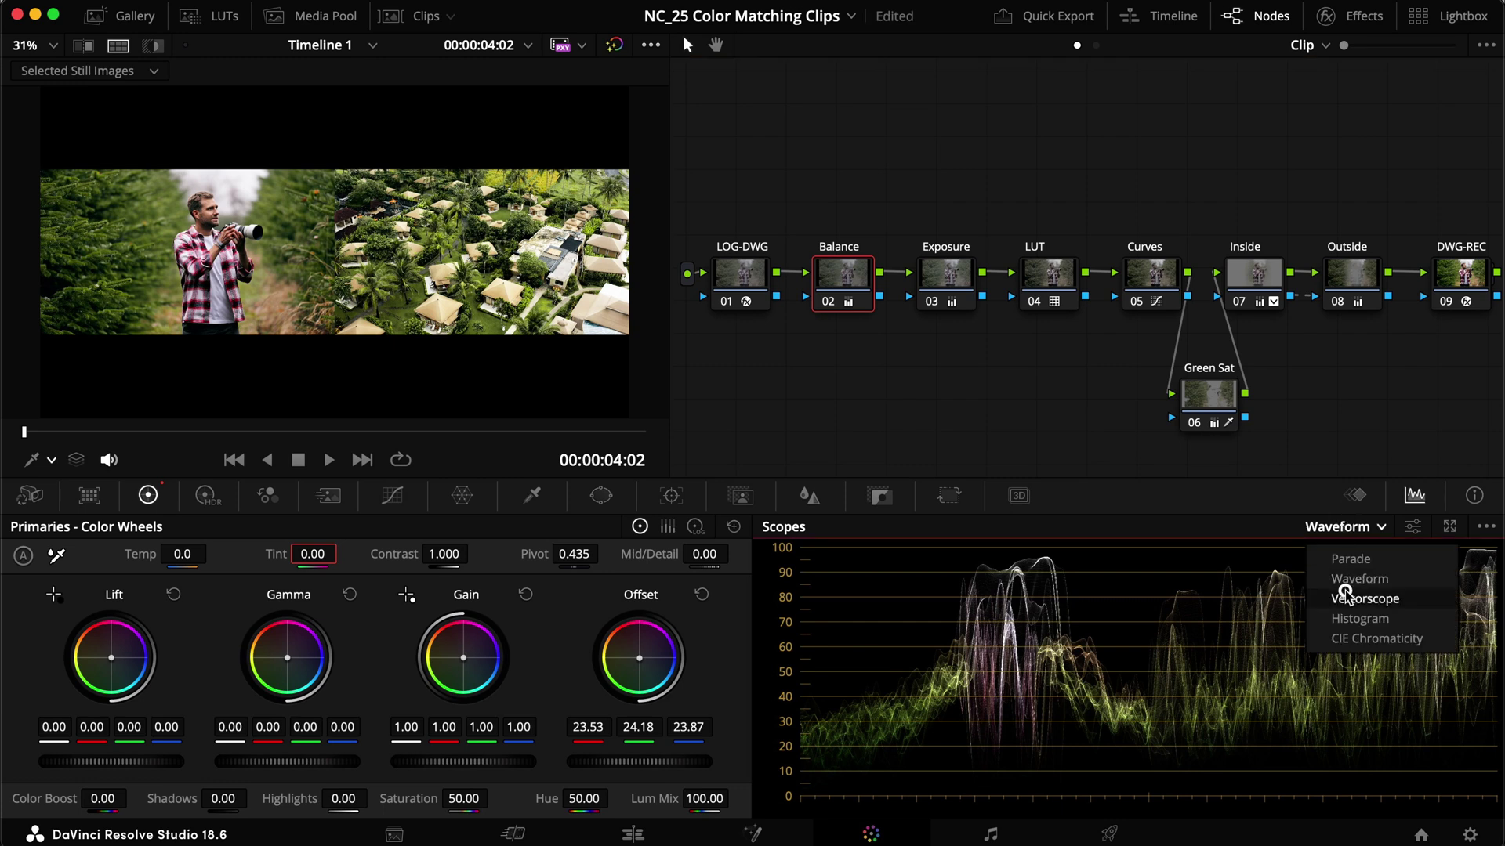
click(1254, 593)
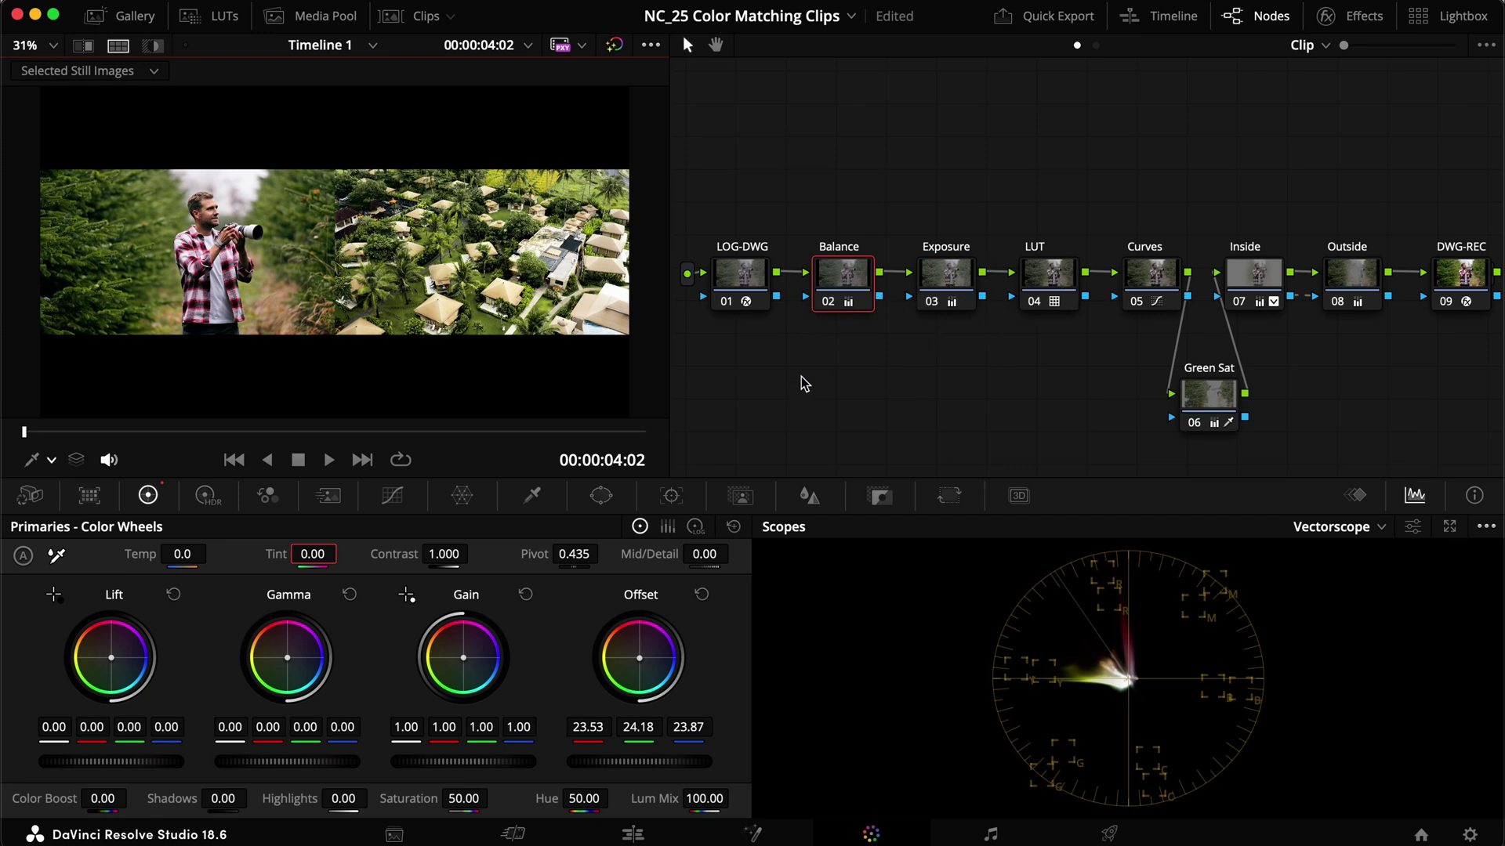
Step: Bring up the custom curves and compare the Curves node off and on in the full-screen viewer
click(391, 495)
key(super+f)
key(super+d)
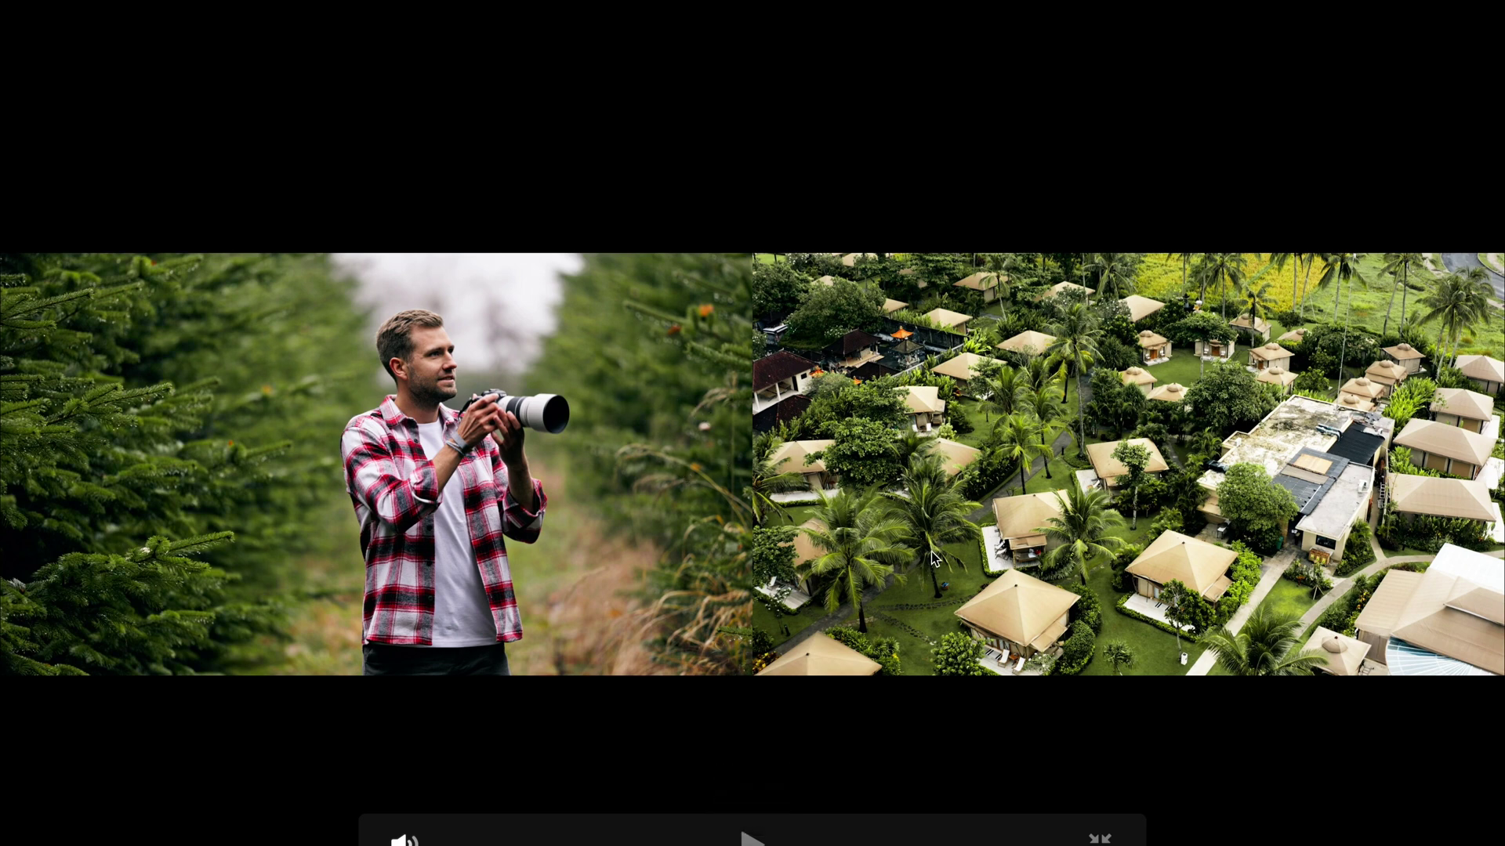
key(super+f)
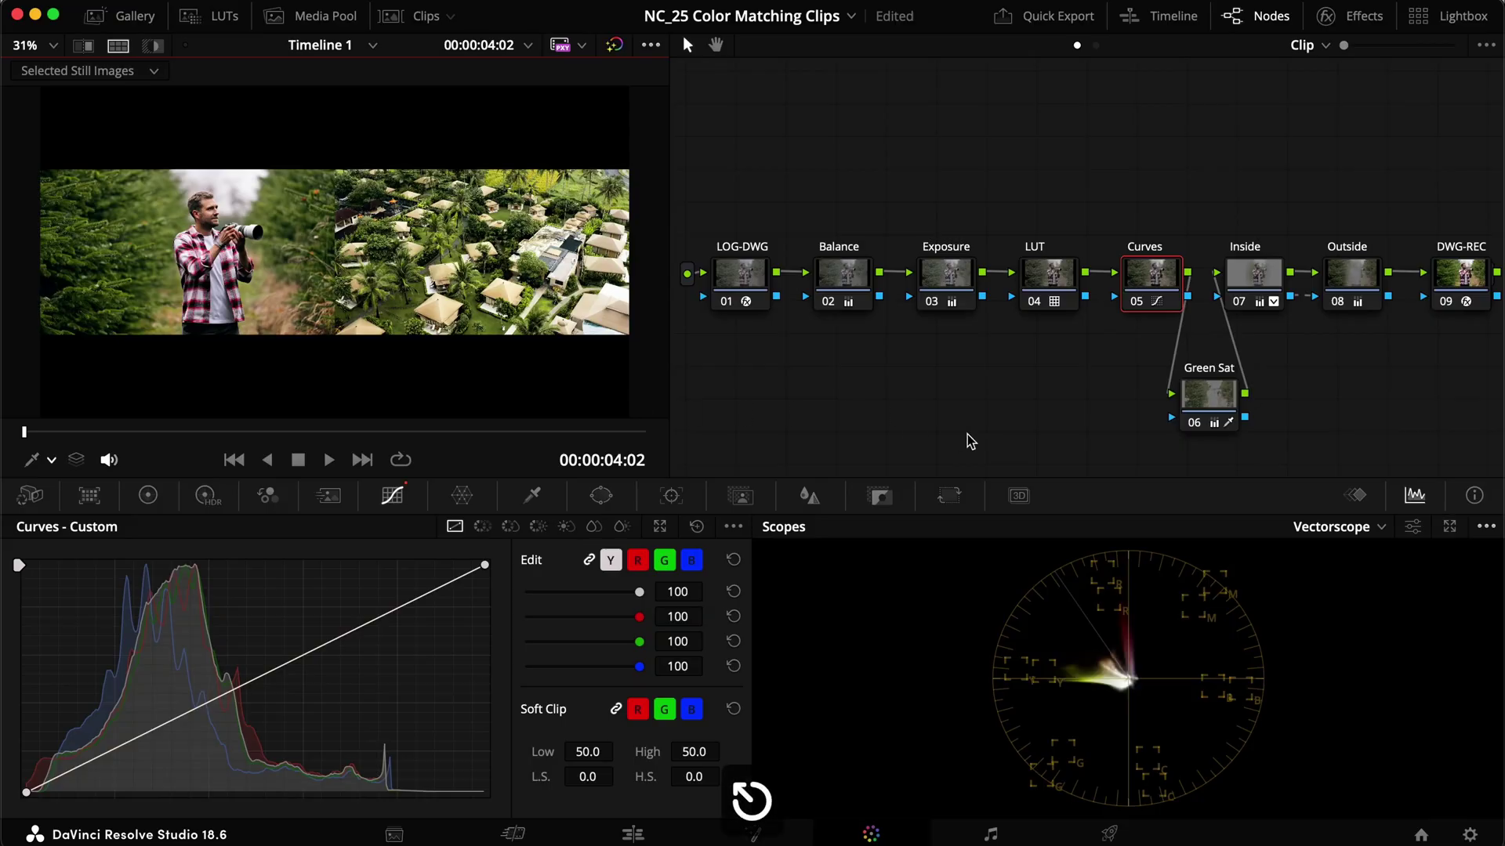
Step: Toggle the Green Sat node off and on to check its effect on the image and the vectorscope
key(super+f)
key(super+d)
key(Escape)
key(super+d)
key(super+d)
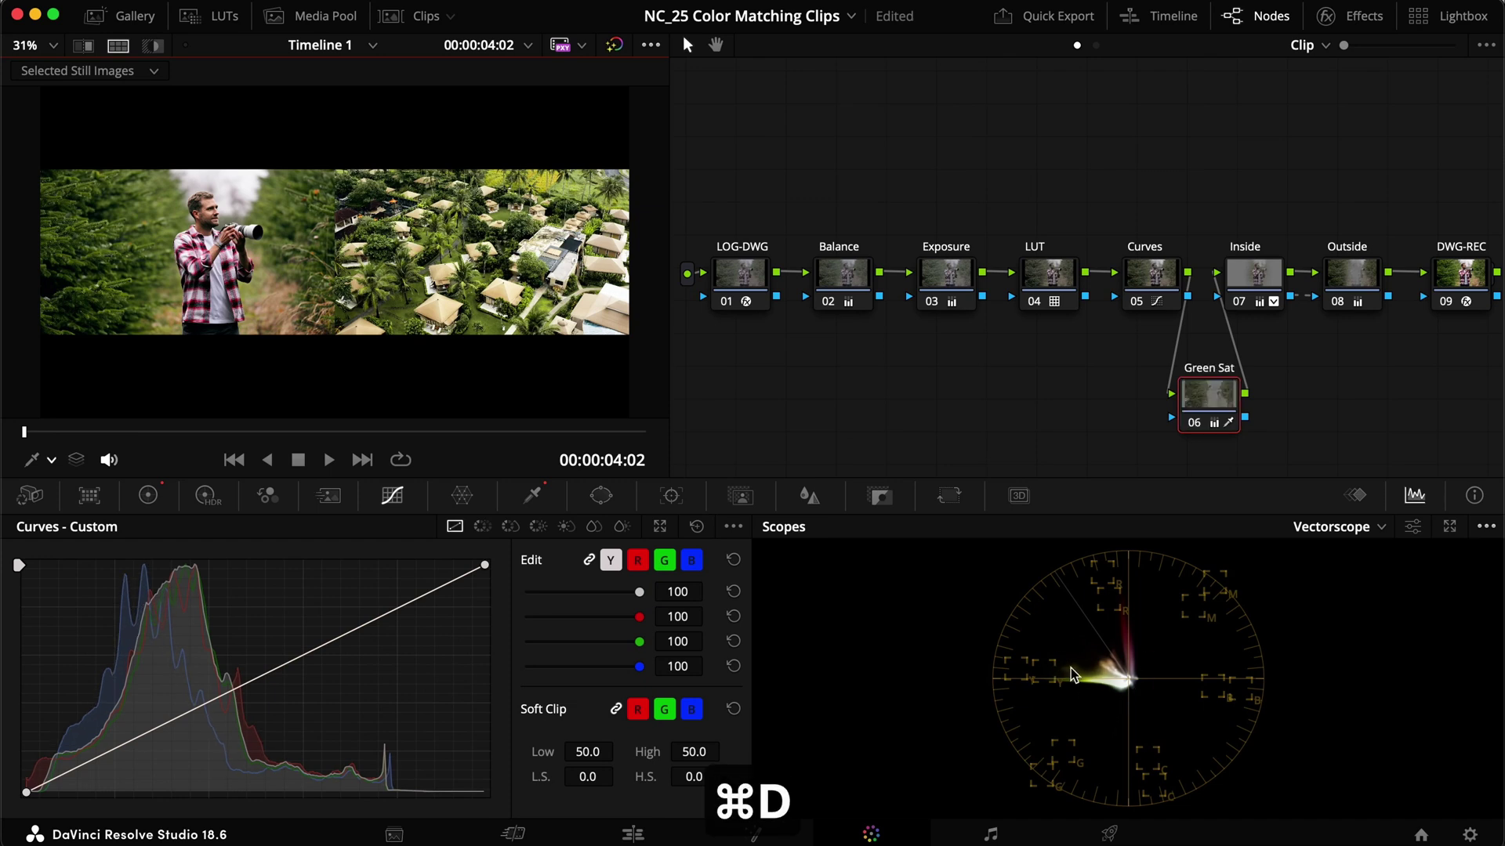
key(super+d)
key(super+d)
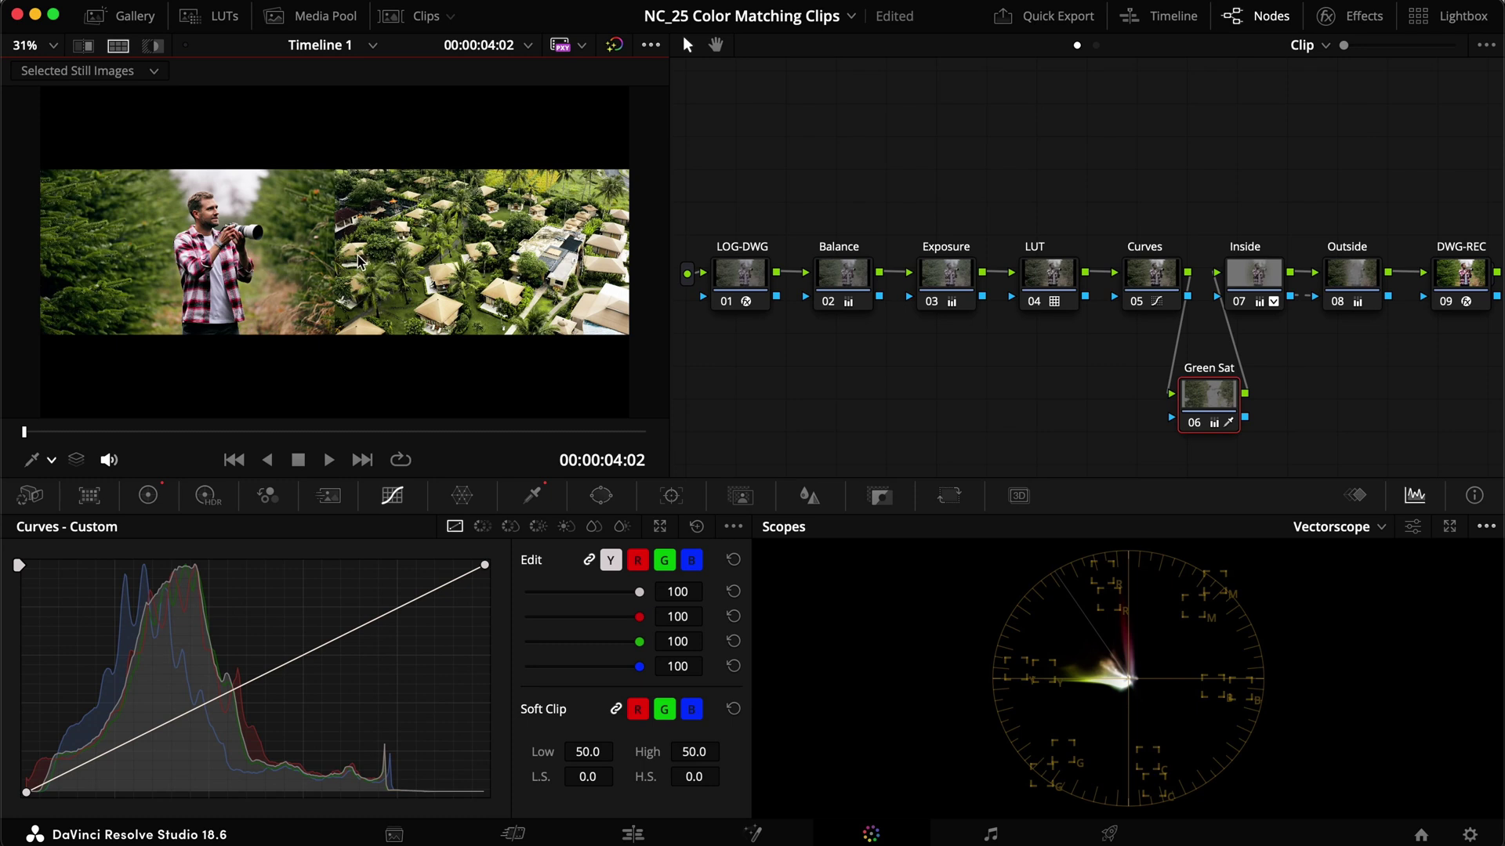
Step: Compare the Inside node off and on beside the reference still in full screen and save the project
drag(1336, 202, 1276, 276)
key(super+d)
key(super+d)
key(super+f)
key(super+d)
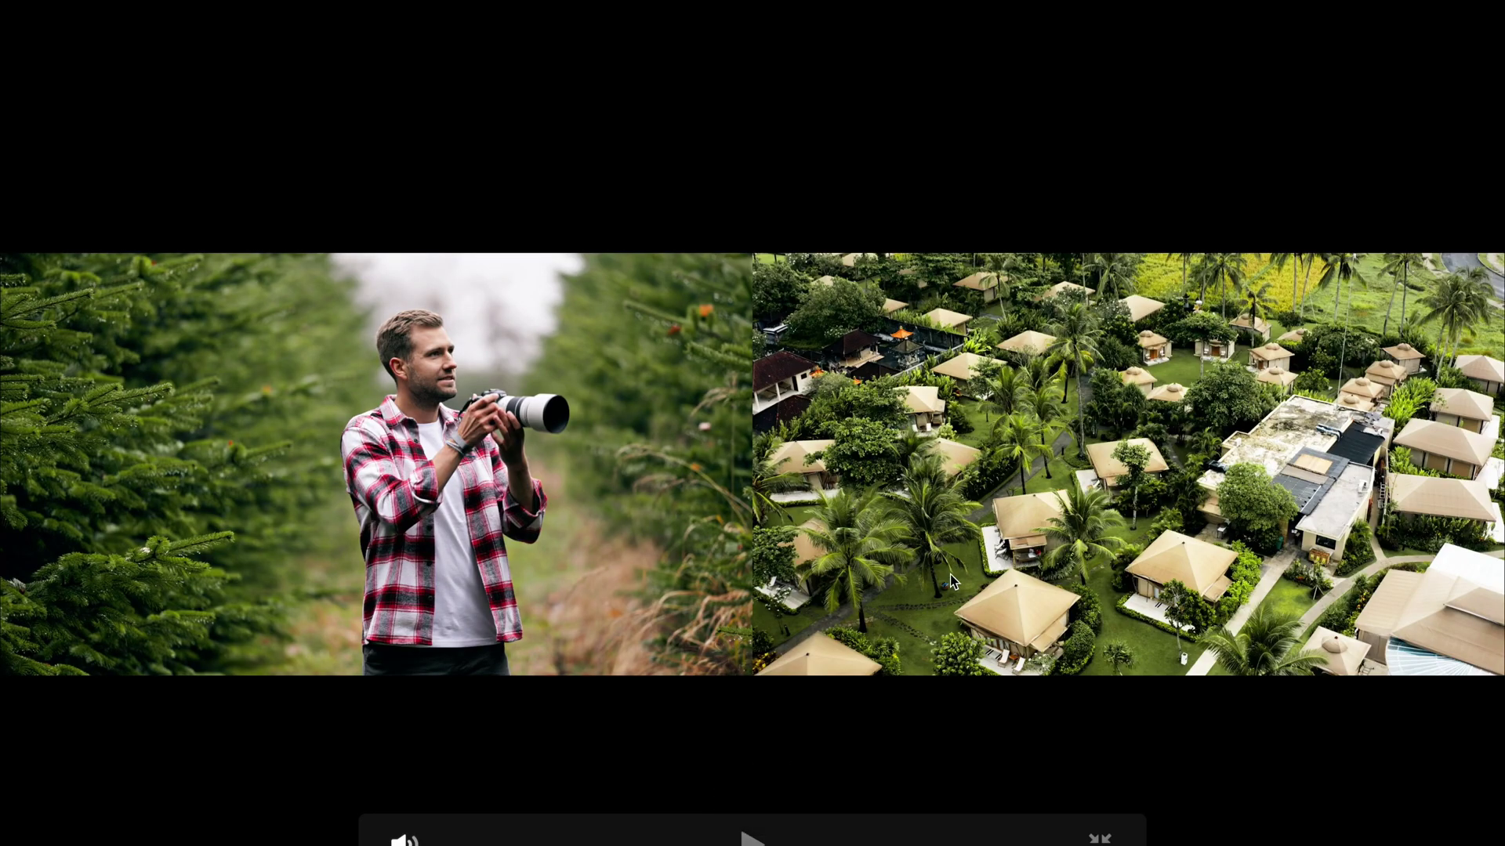
key(super+d)
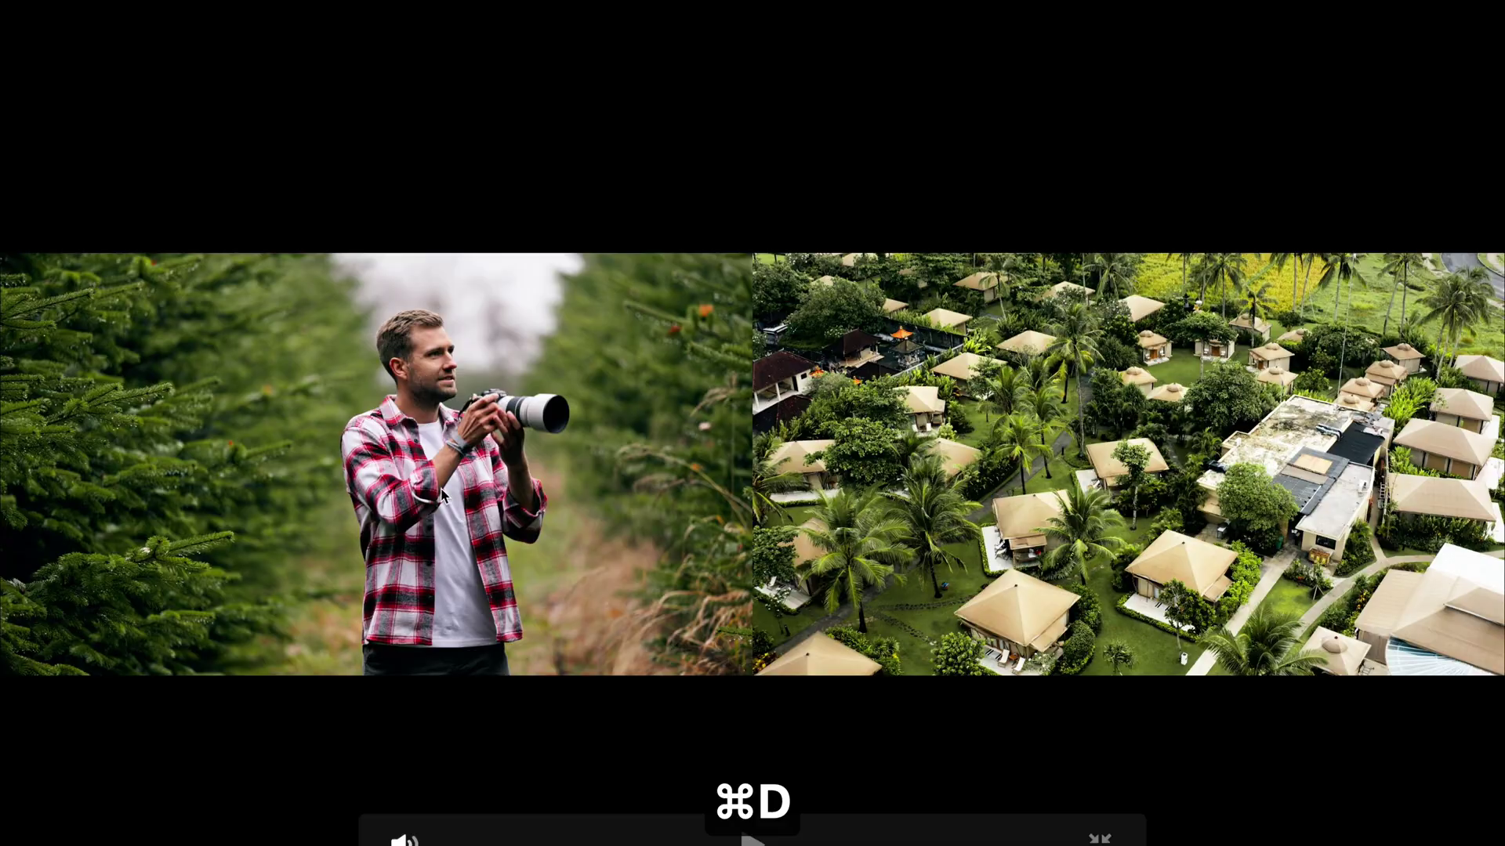
key(Escape)
key(super+s)
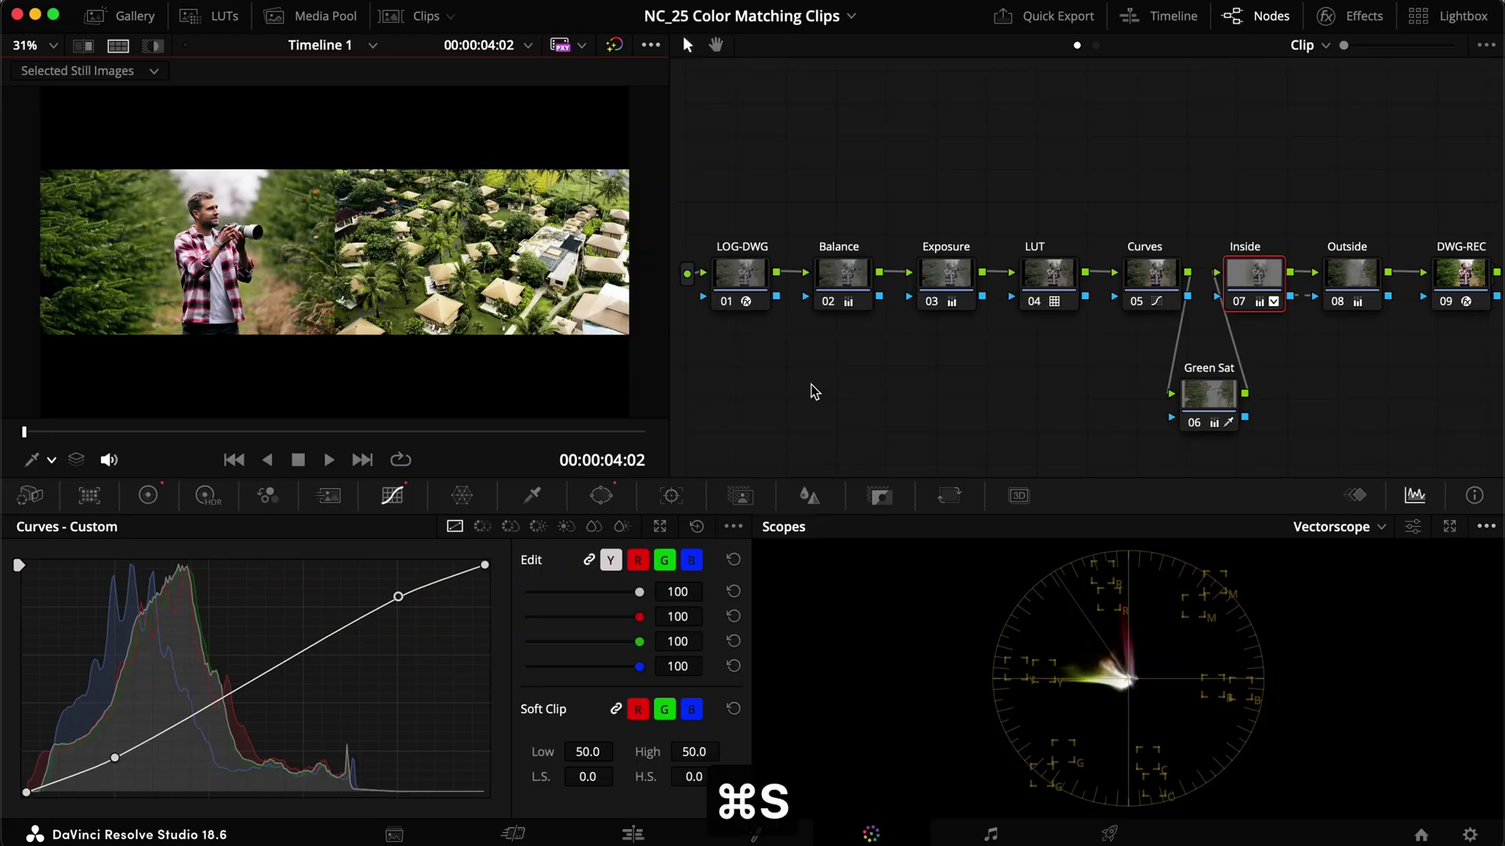
Step: Widen the node graph area and clean up the node layout into a single row
drag(667, 396, 619, 394)
right_click(794, 415)
click(862, 639)
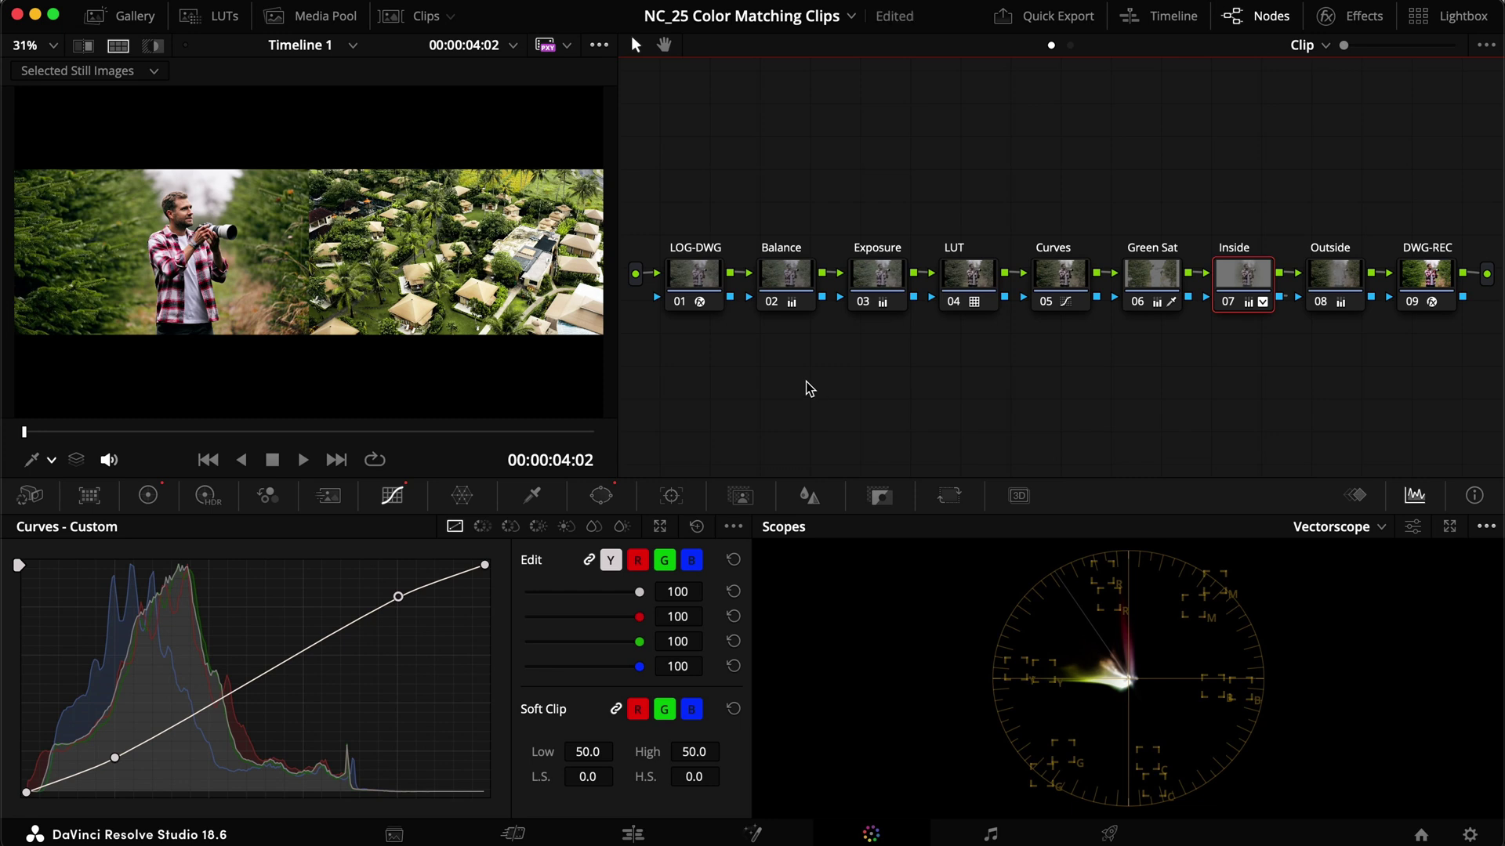
Step: Review the Balance, Curves and Green Sat nodes one after another in the cleaned-up node graph
click(790, 283)
click(1044, 271)
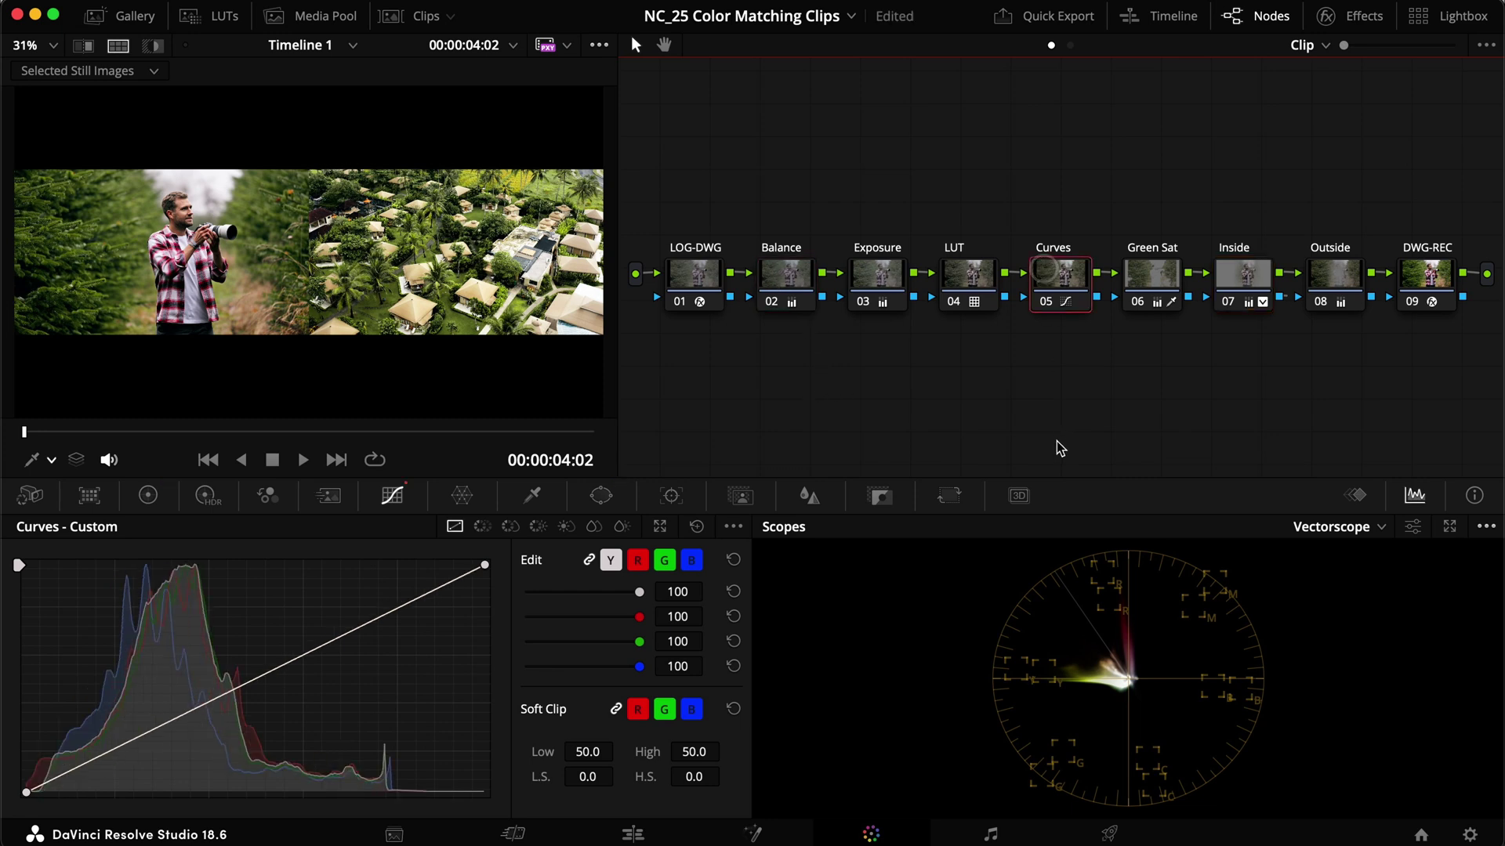
click(1140, 275)
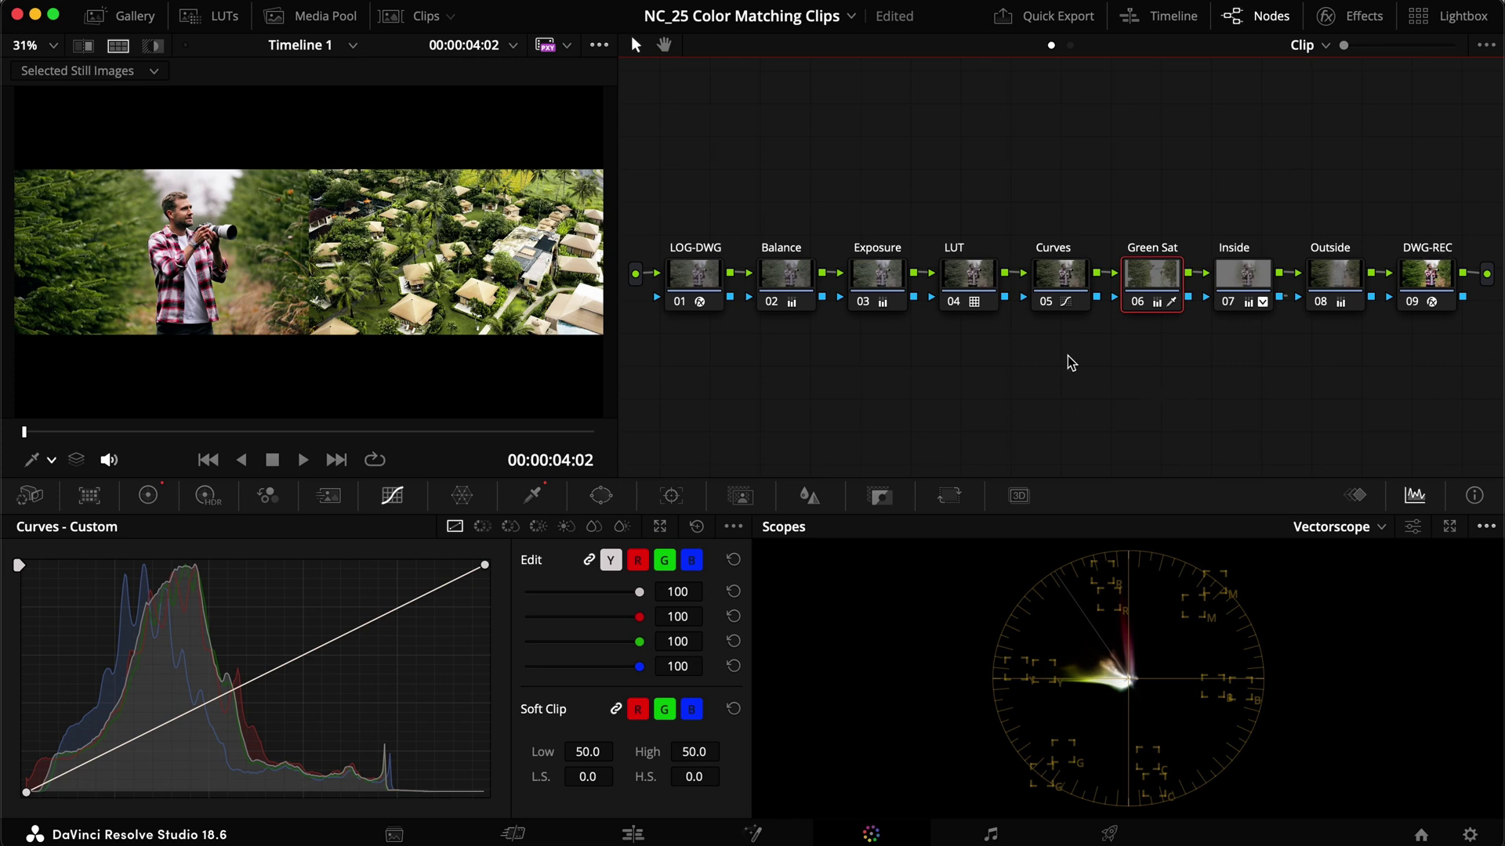
click(1073, 276)
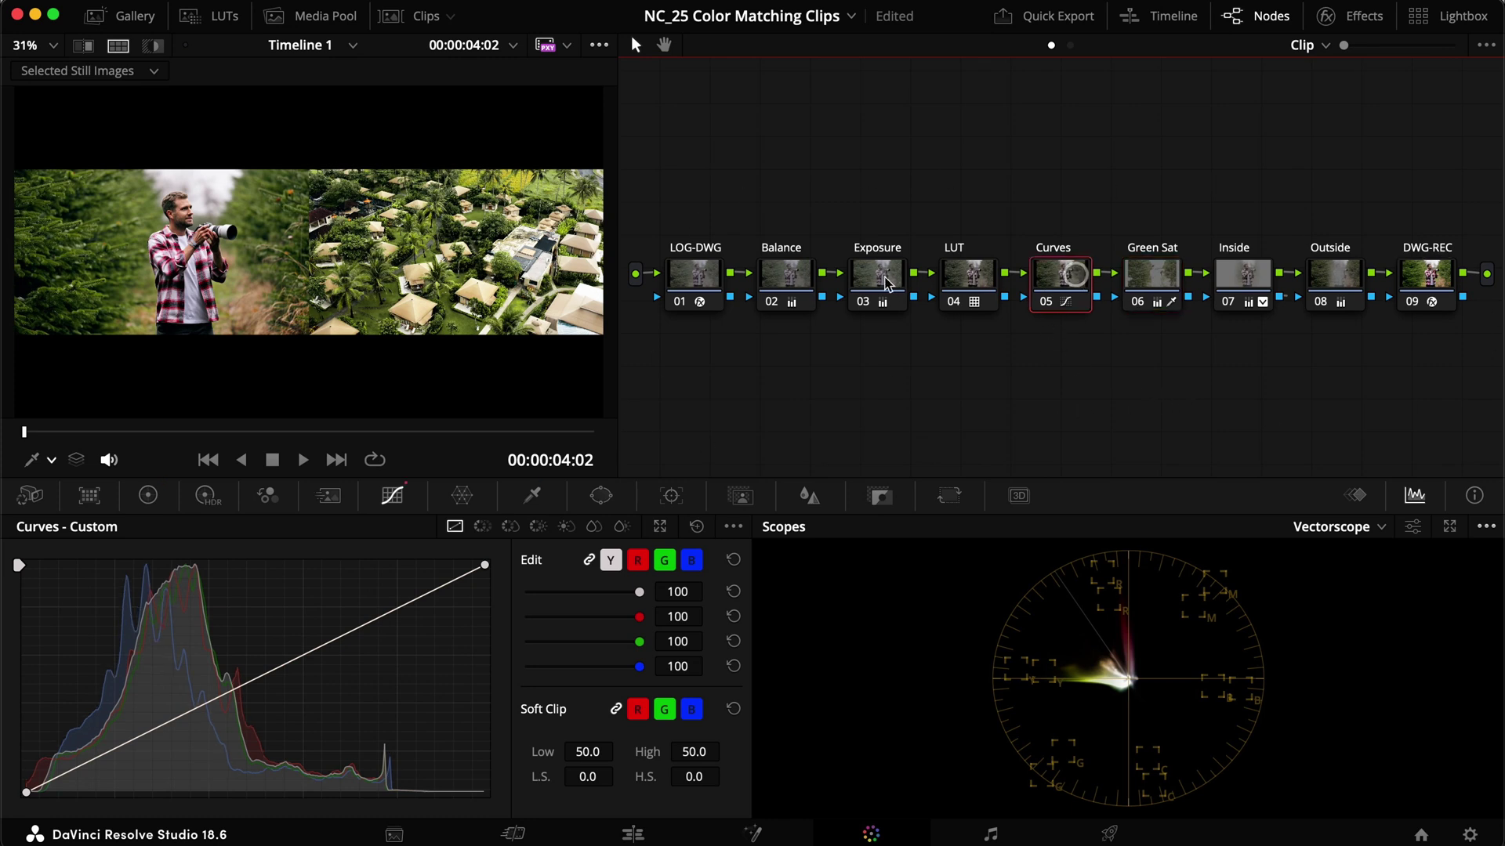
click(803, 277)
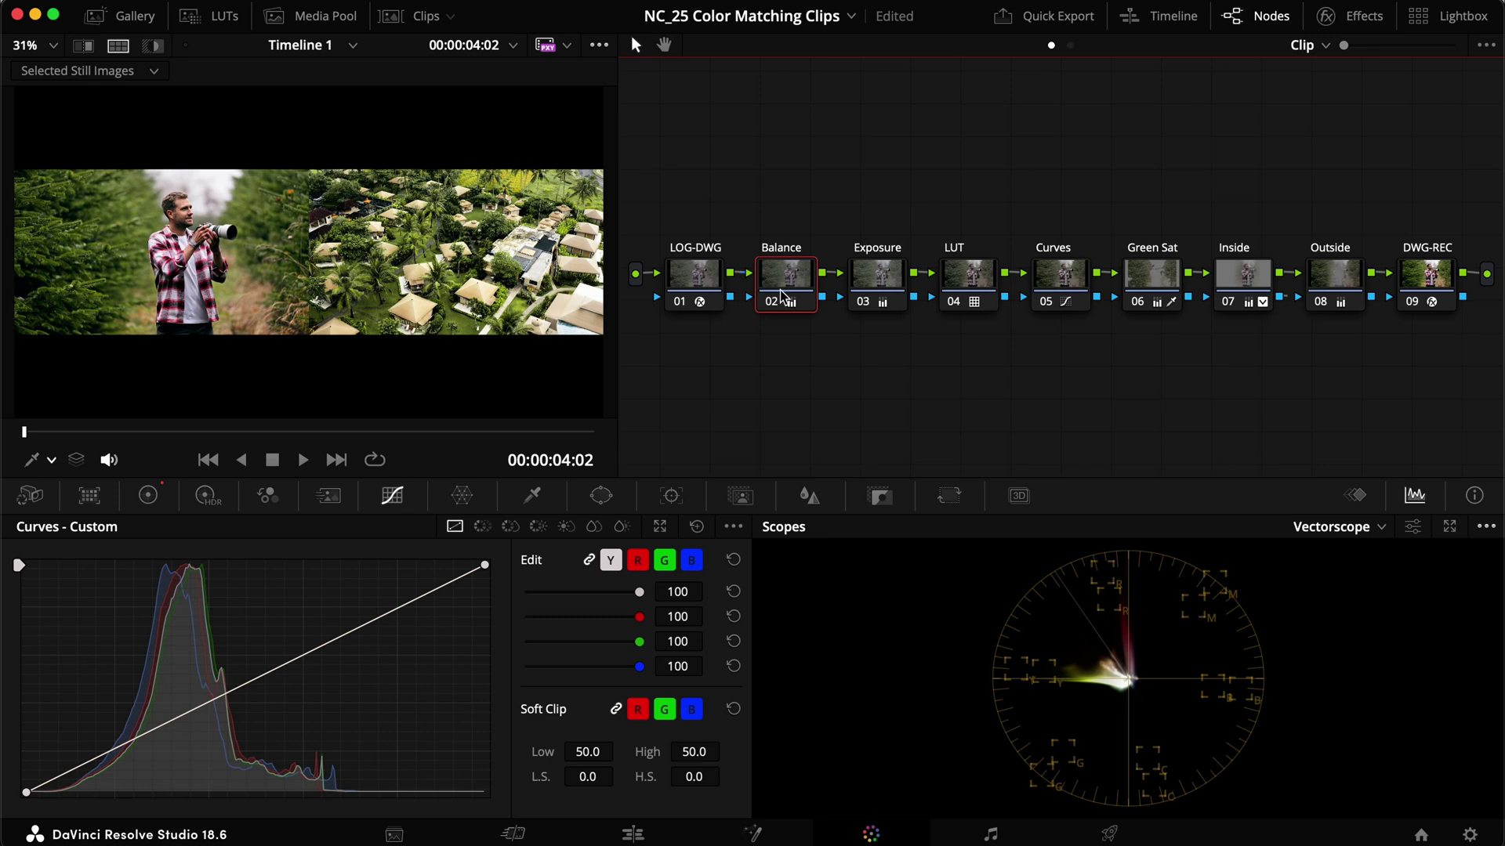